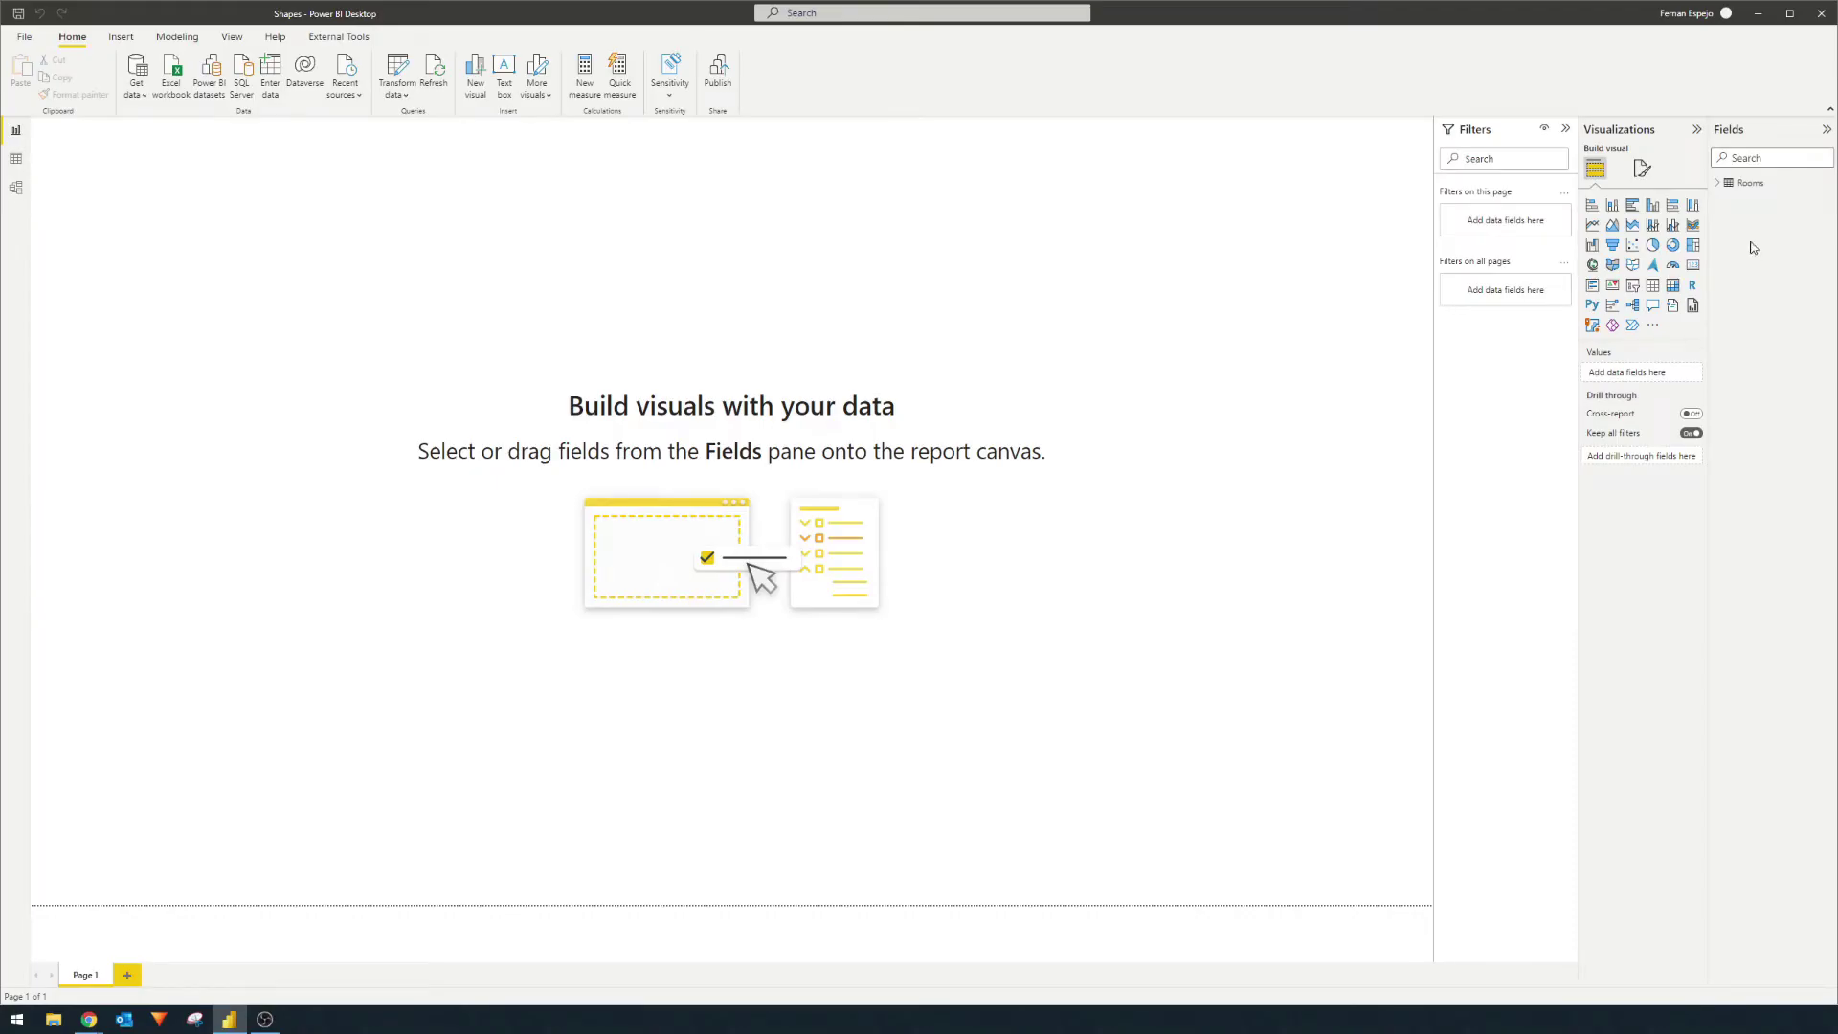
# Review the Rooms table data, then build a table visual with Furniture and Quantity.
pyautogui.click(15, 158)
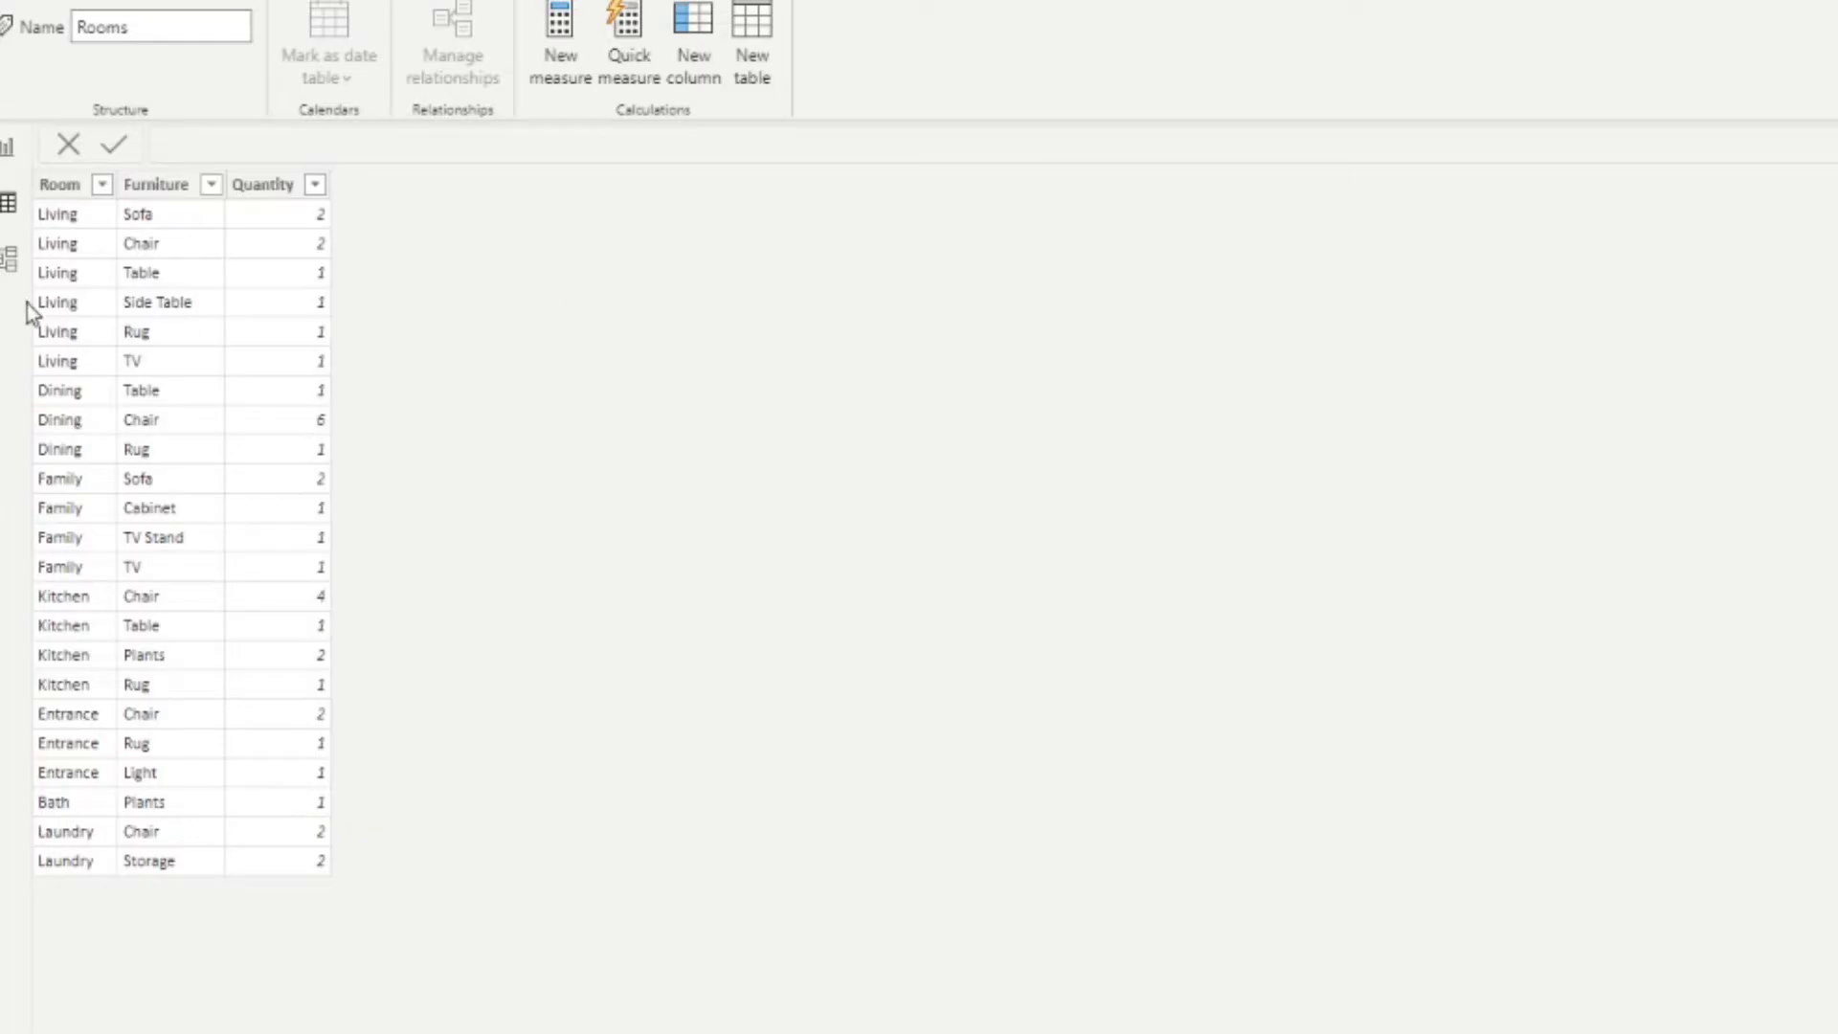
pyautogui.click(8, 149)
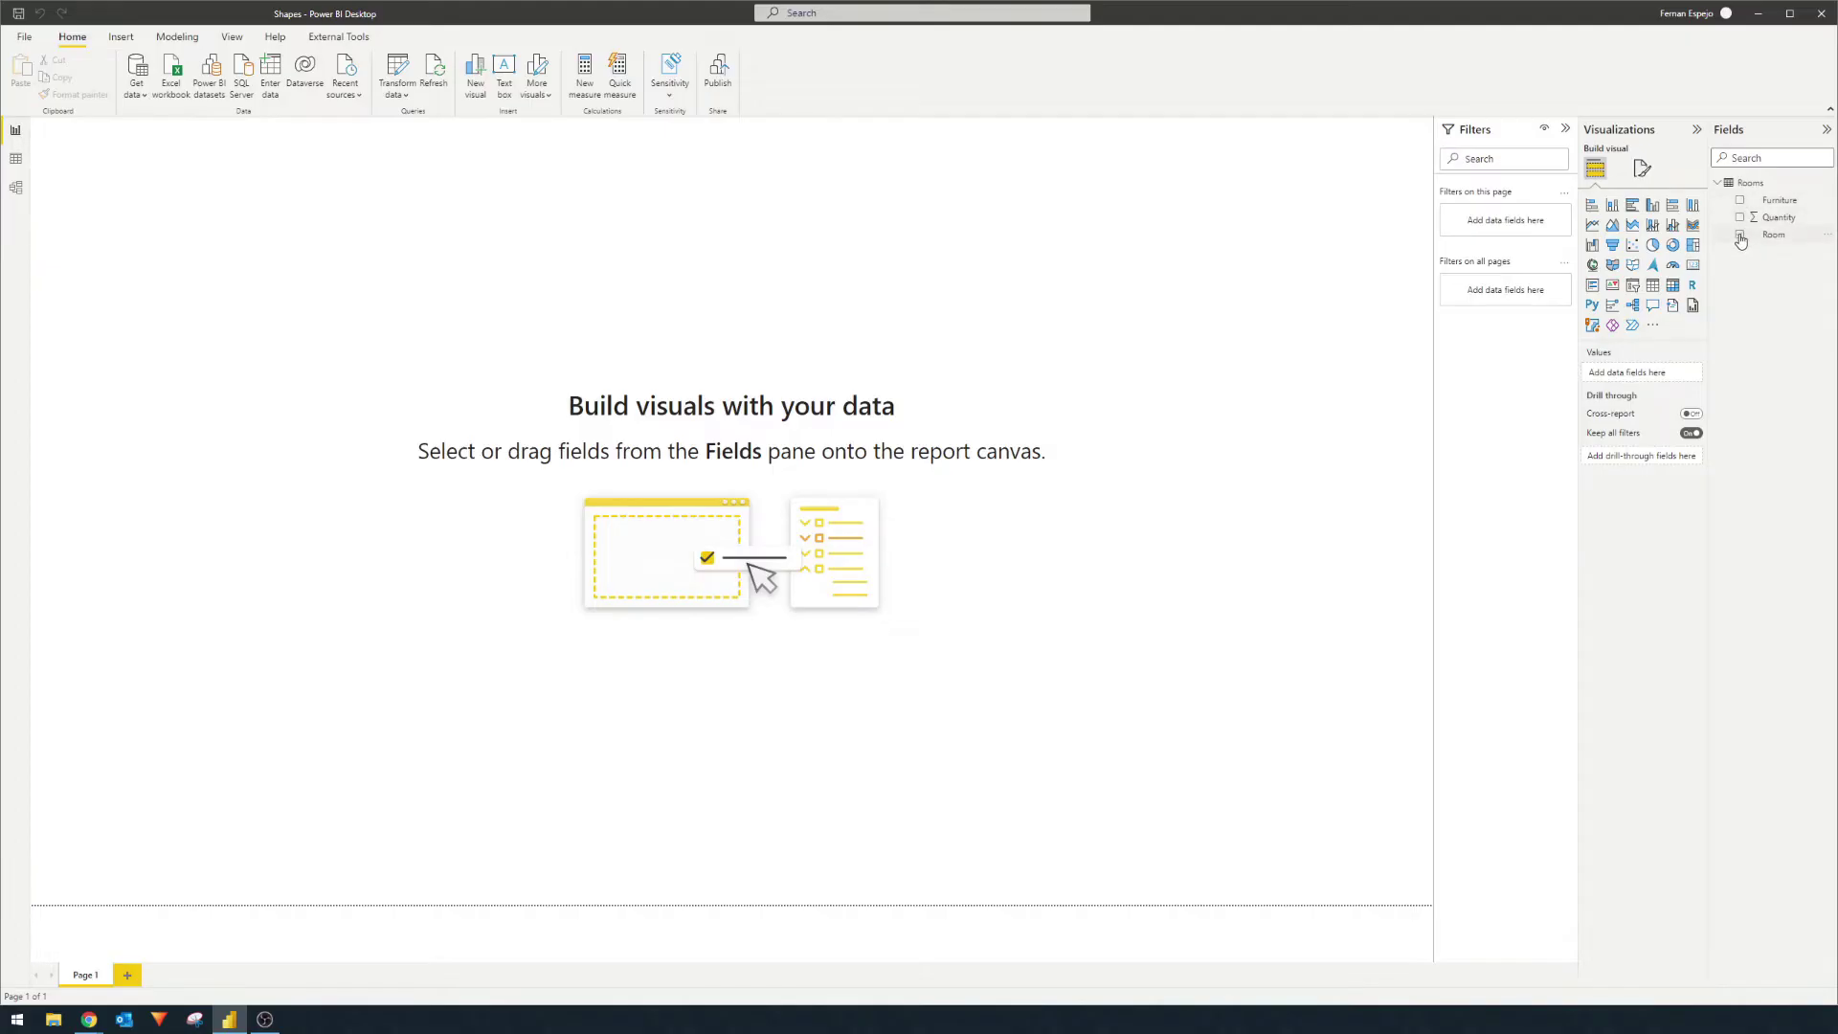
pyautogui.click(1740, 200)
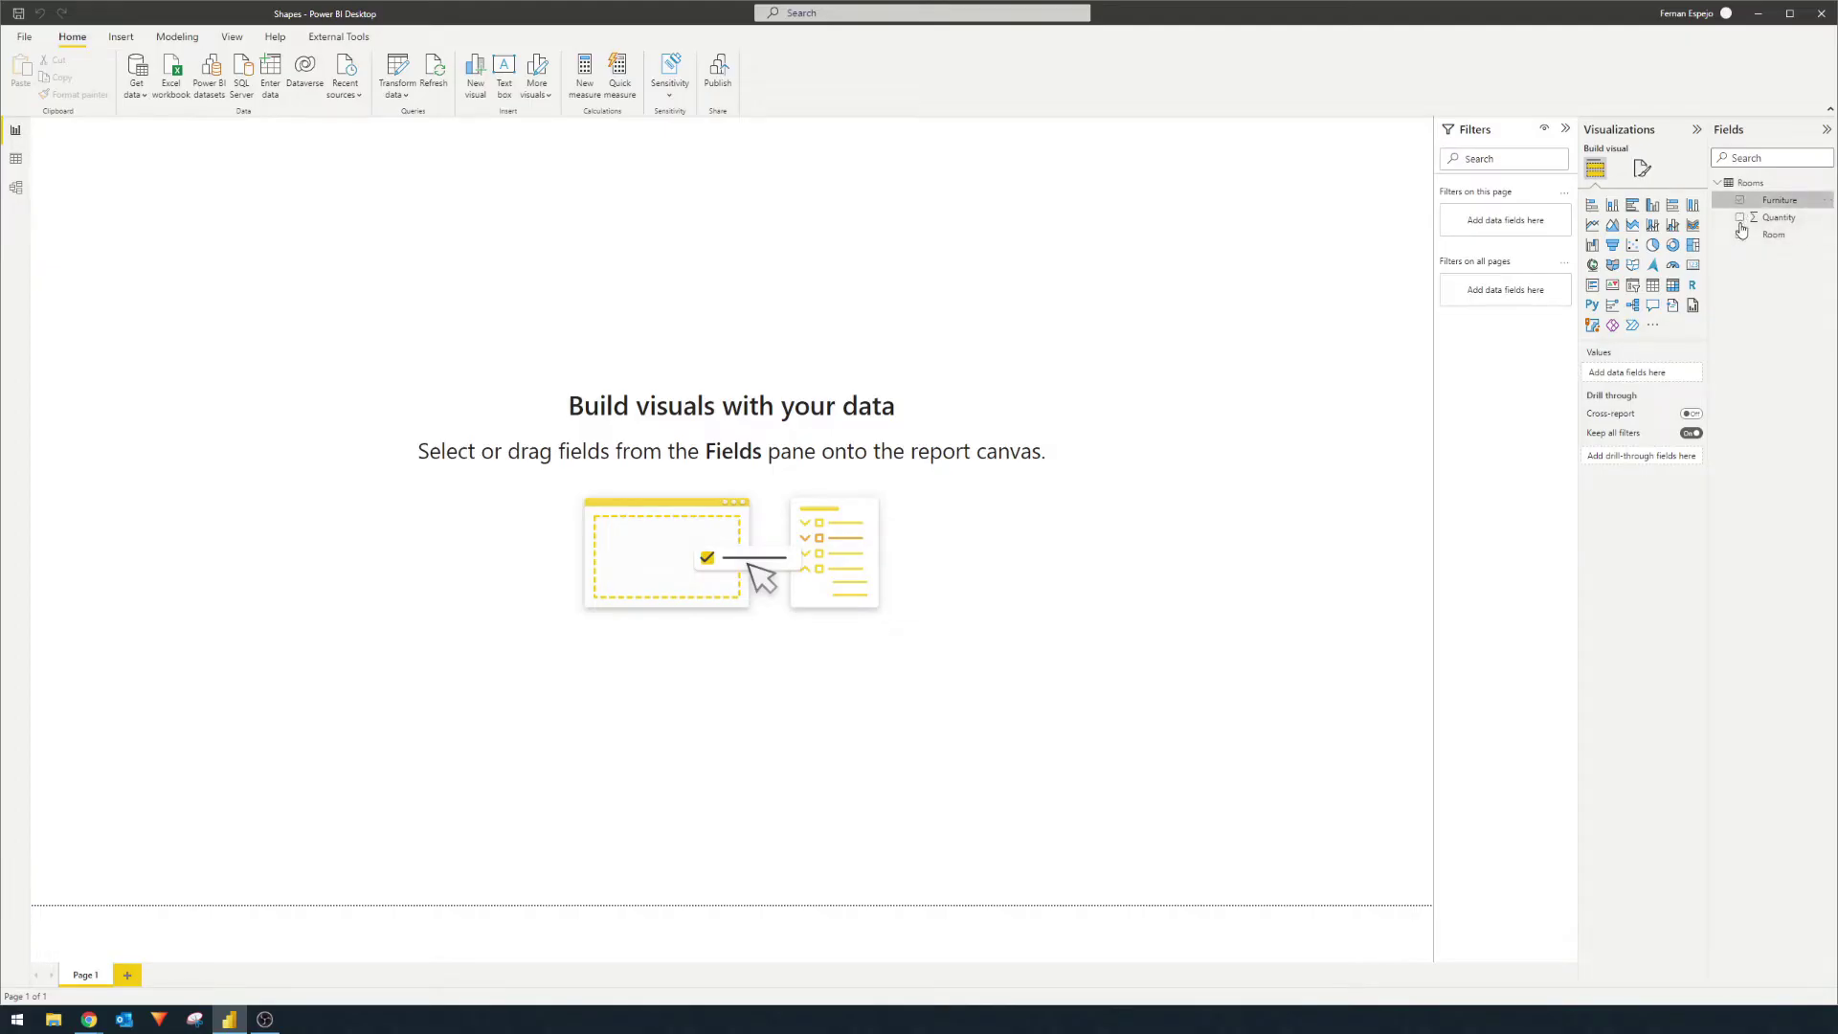
pyautogui.click(1740, 217)
# Move the table right, sort it by Quantity descending, and add a Room visual.
pyautogui.moveTo(271, 295); pyautogui.dragTo(888, 407)
pyautogui.moveTo(1067, 418); pyautogui.dragTo(1333, 422)
pyautogui.click(1269, 316)
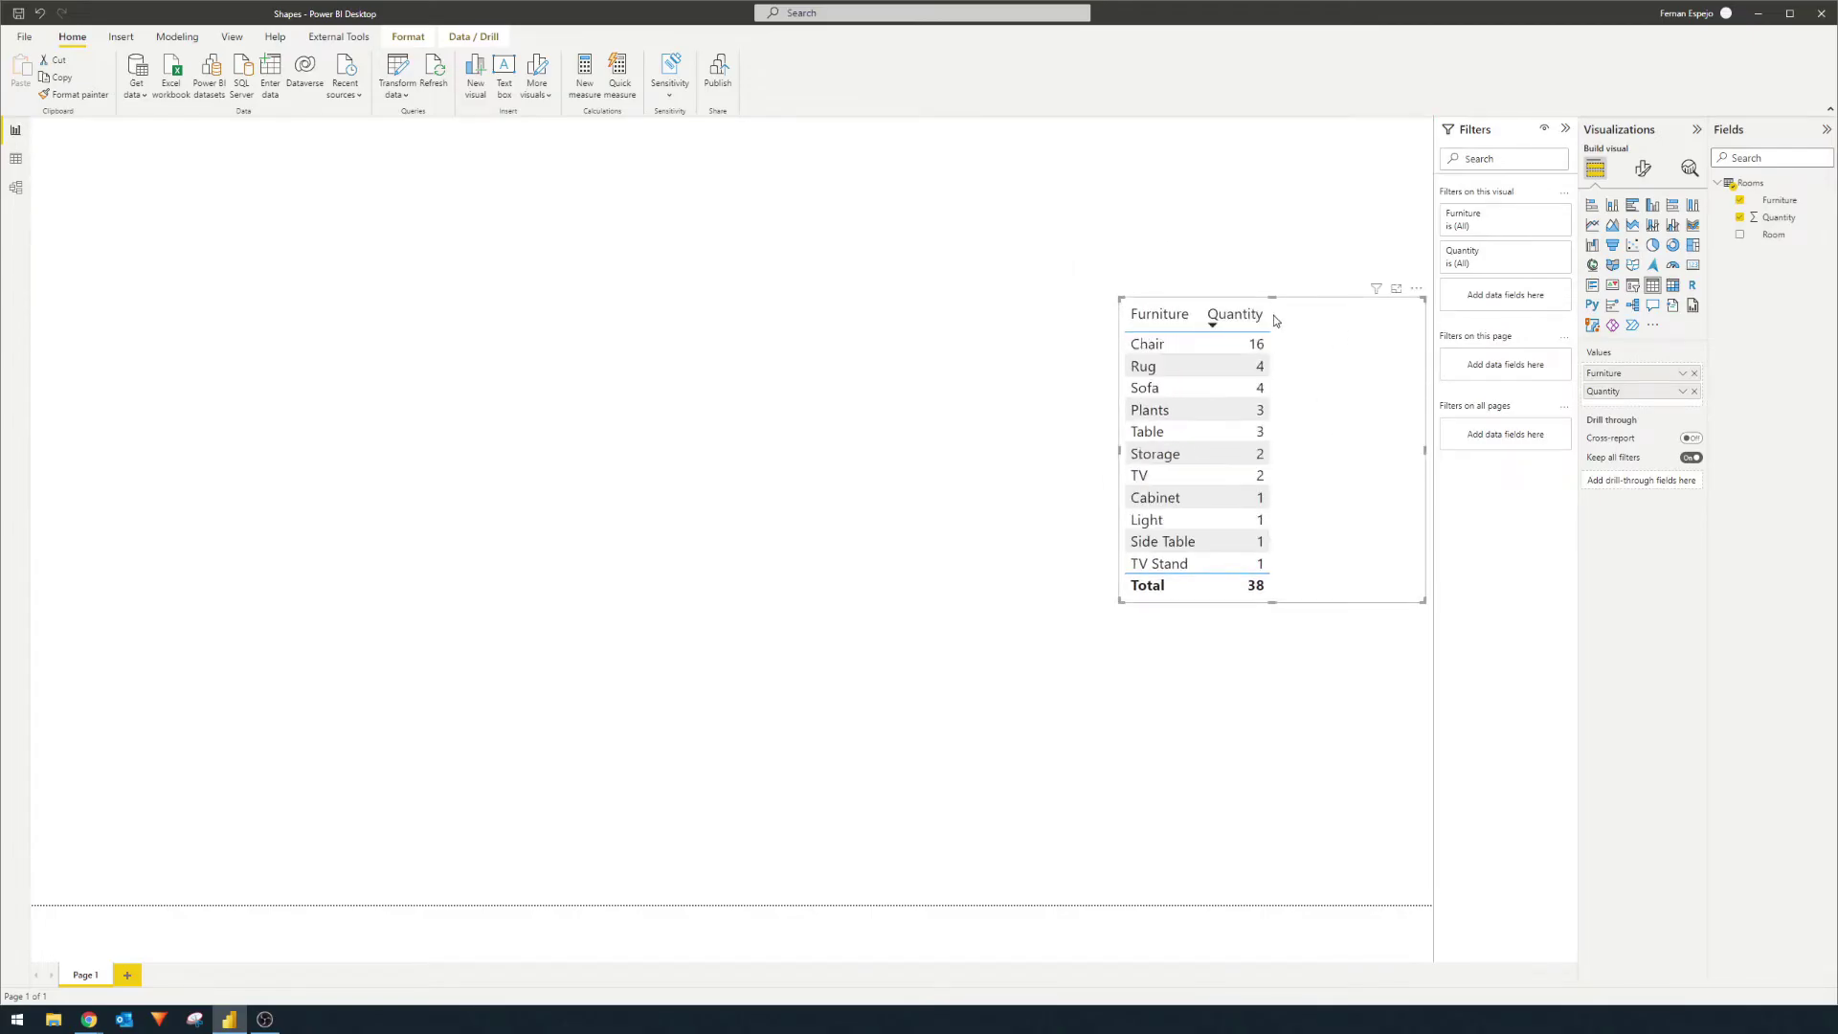
pyautogui.moveTo(1773, 234); pyautogui.dragTo(1208, 228)
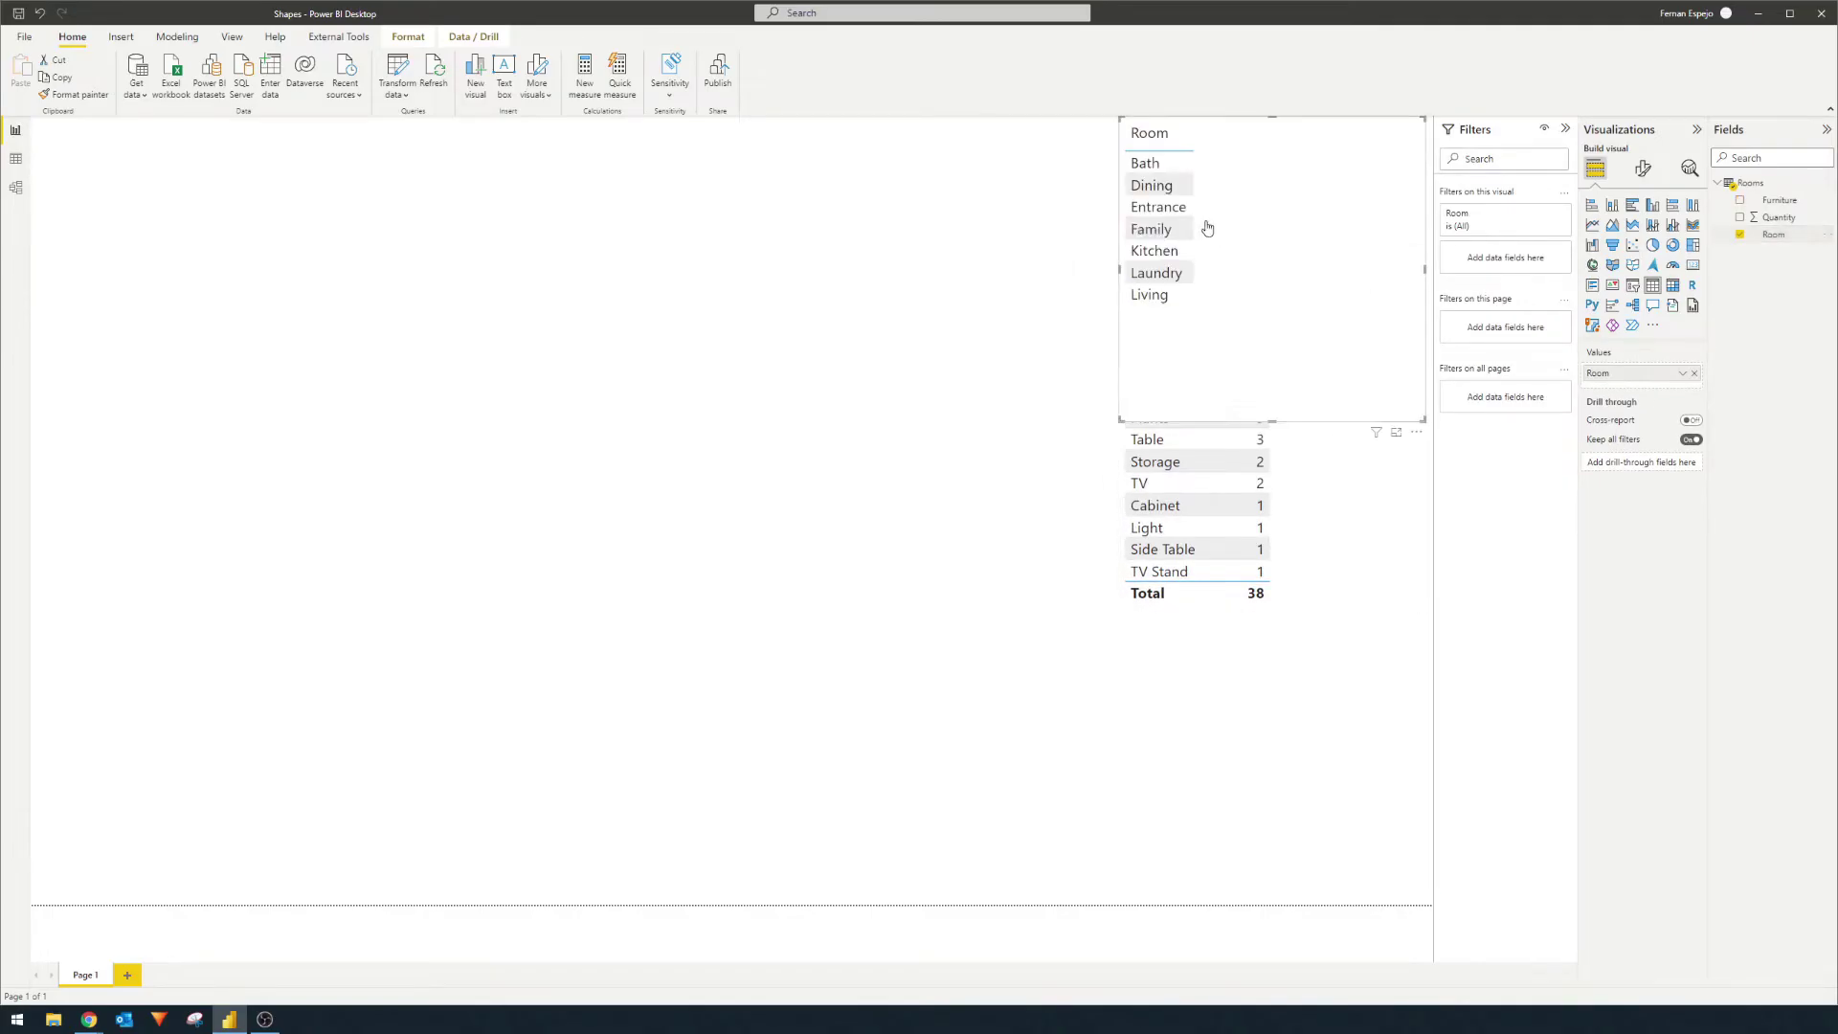
# Turn the Room visual into a horizontally oriented slicer stretched across the top of the page.
pyautogui.click(1632, 285)
pyautogui.click(1409, 134)
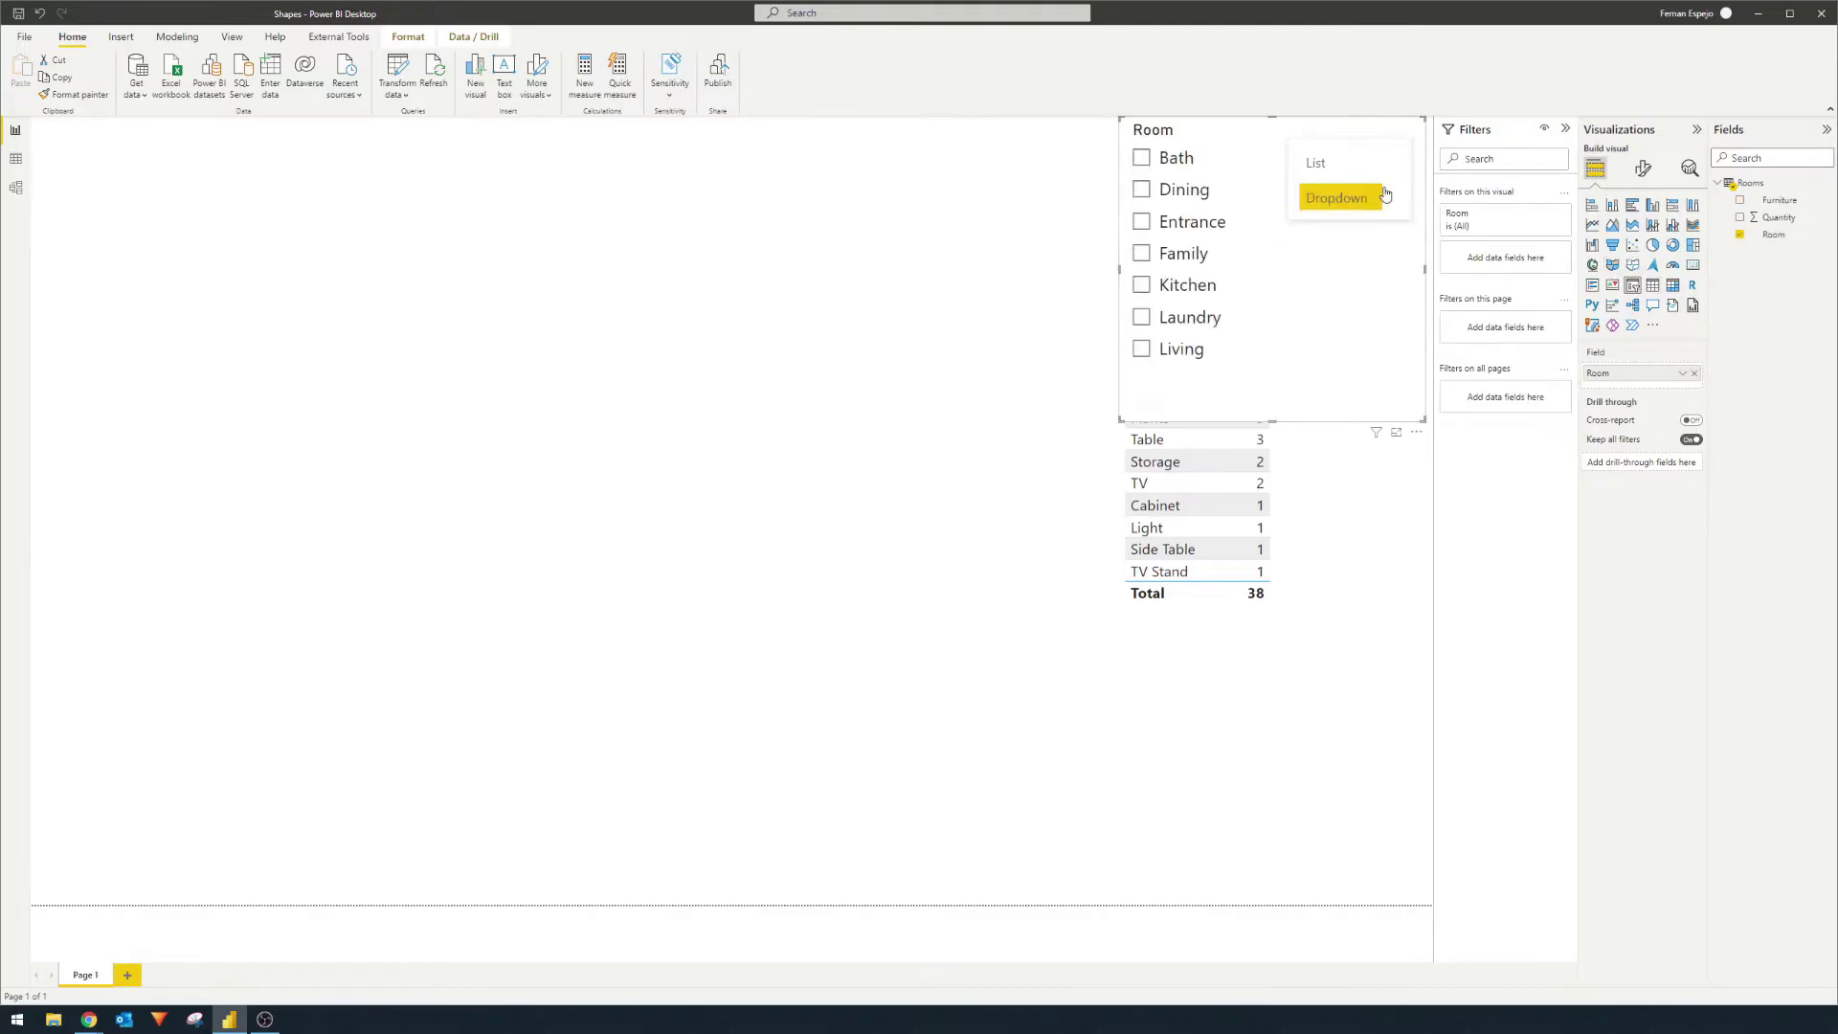
pyautogui.click(1335, 160)
pyautogui.click(1642, 172)
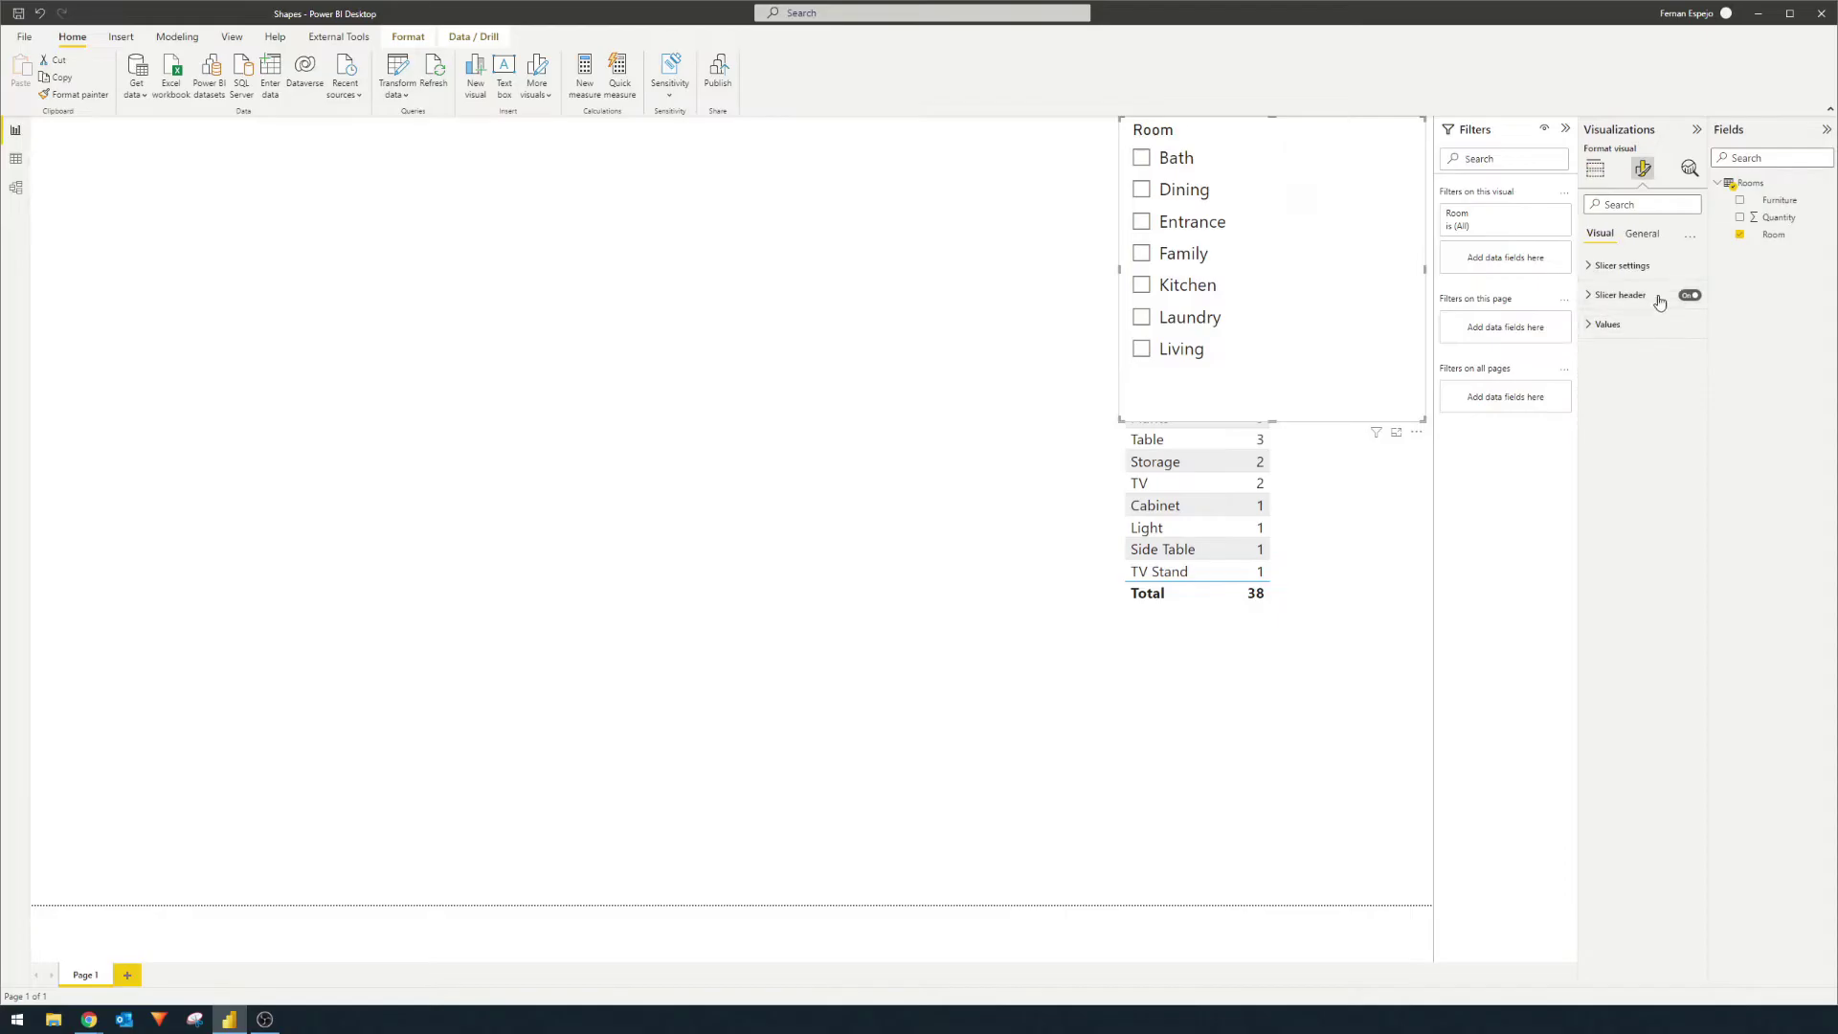
pyautogui.click(1668, 360)
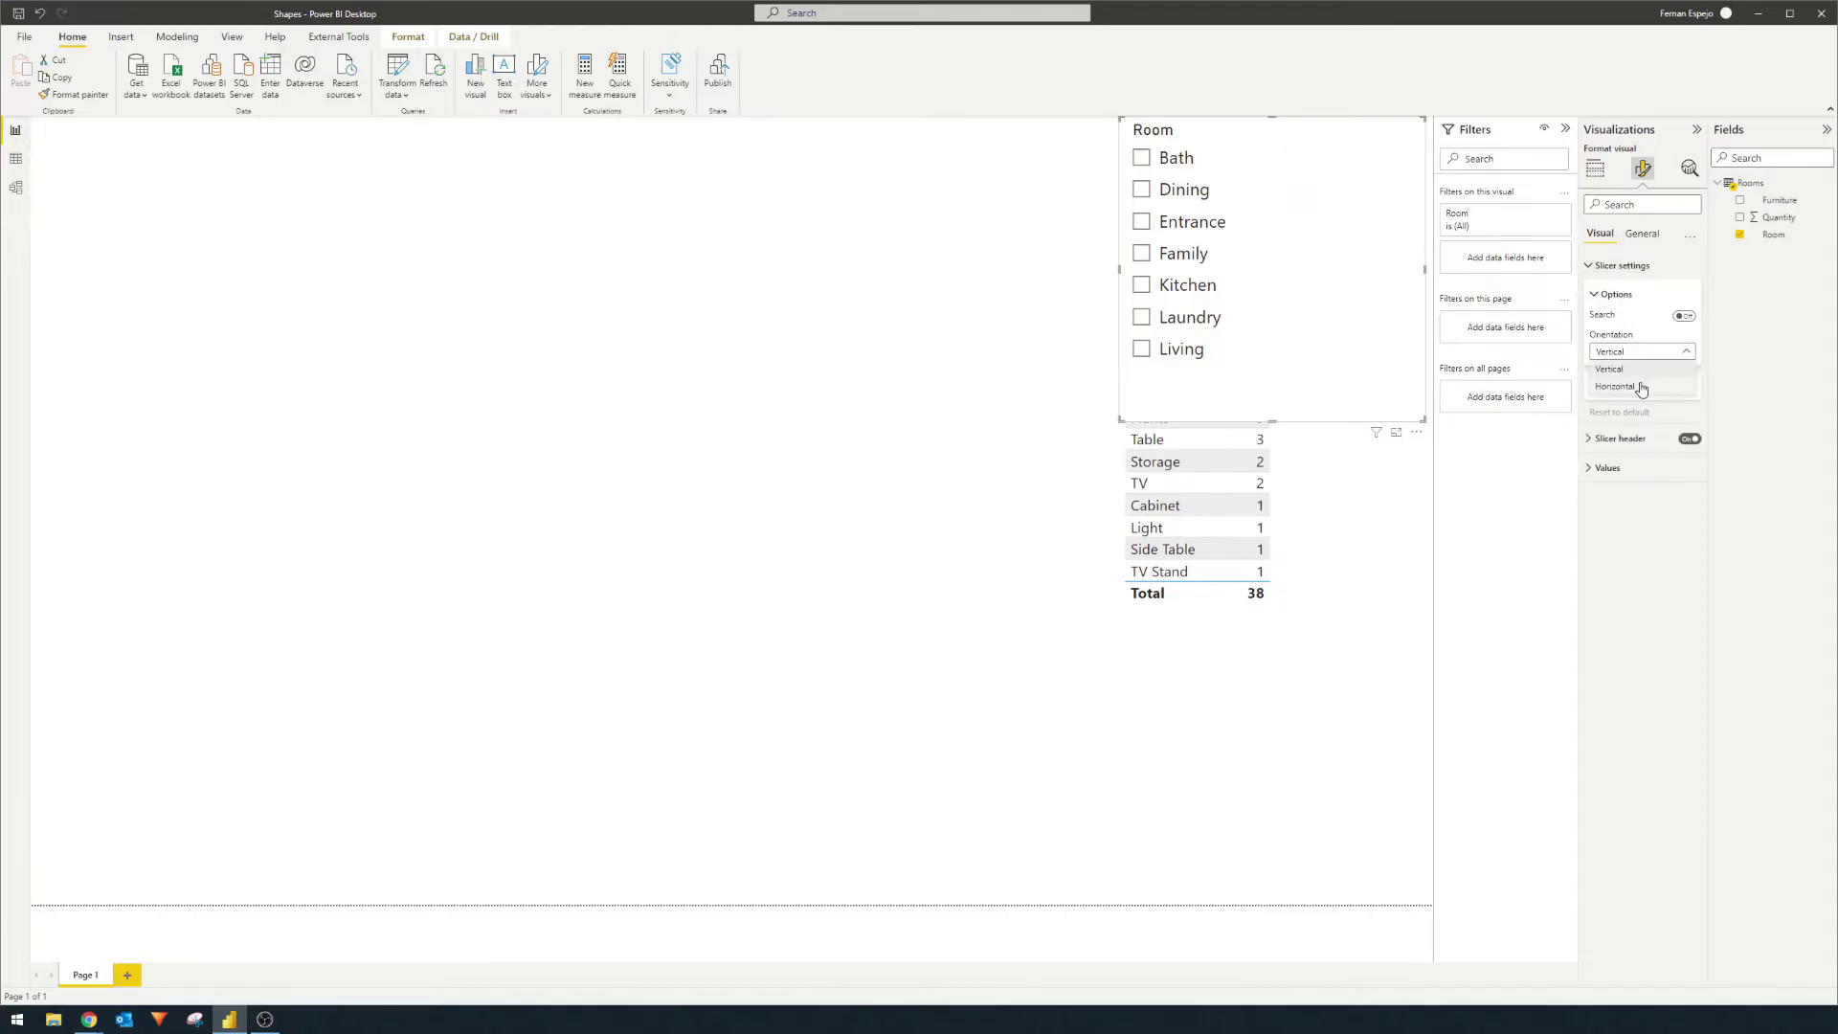
pyautogui.click(1642, 386)
pyautogui.moveTo(1119, 421); pyautogui.dragTo(685, 222)
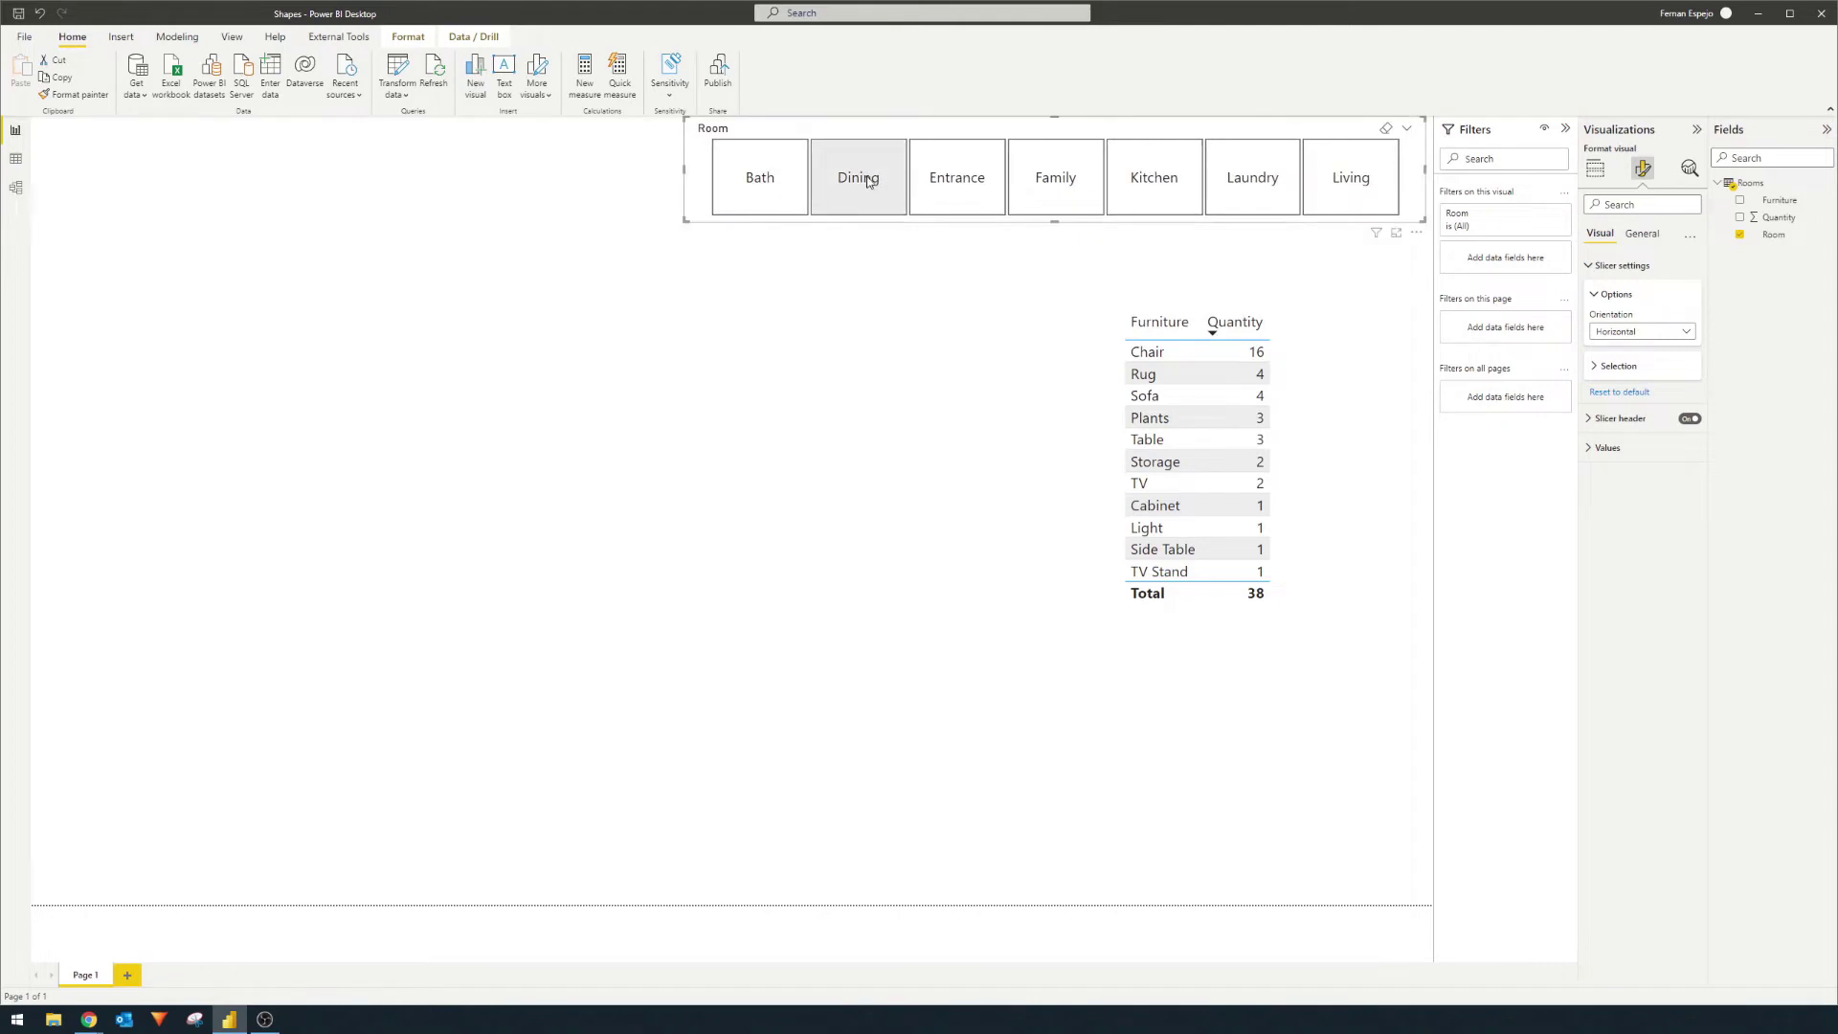
# Filter the table by Dining, then Kitchen, then Laundry, leaving Chair and Storage.
pyautogui.click(868, 181)
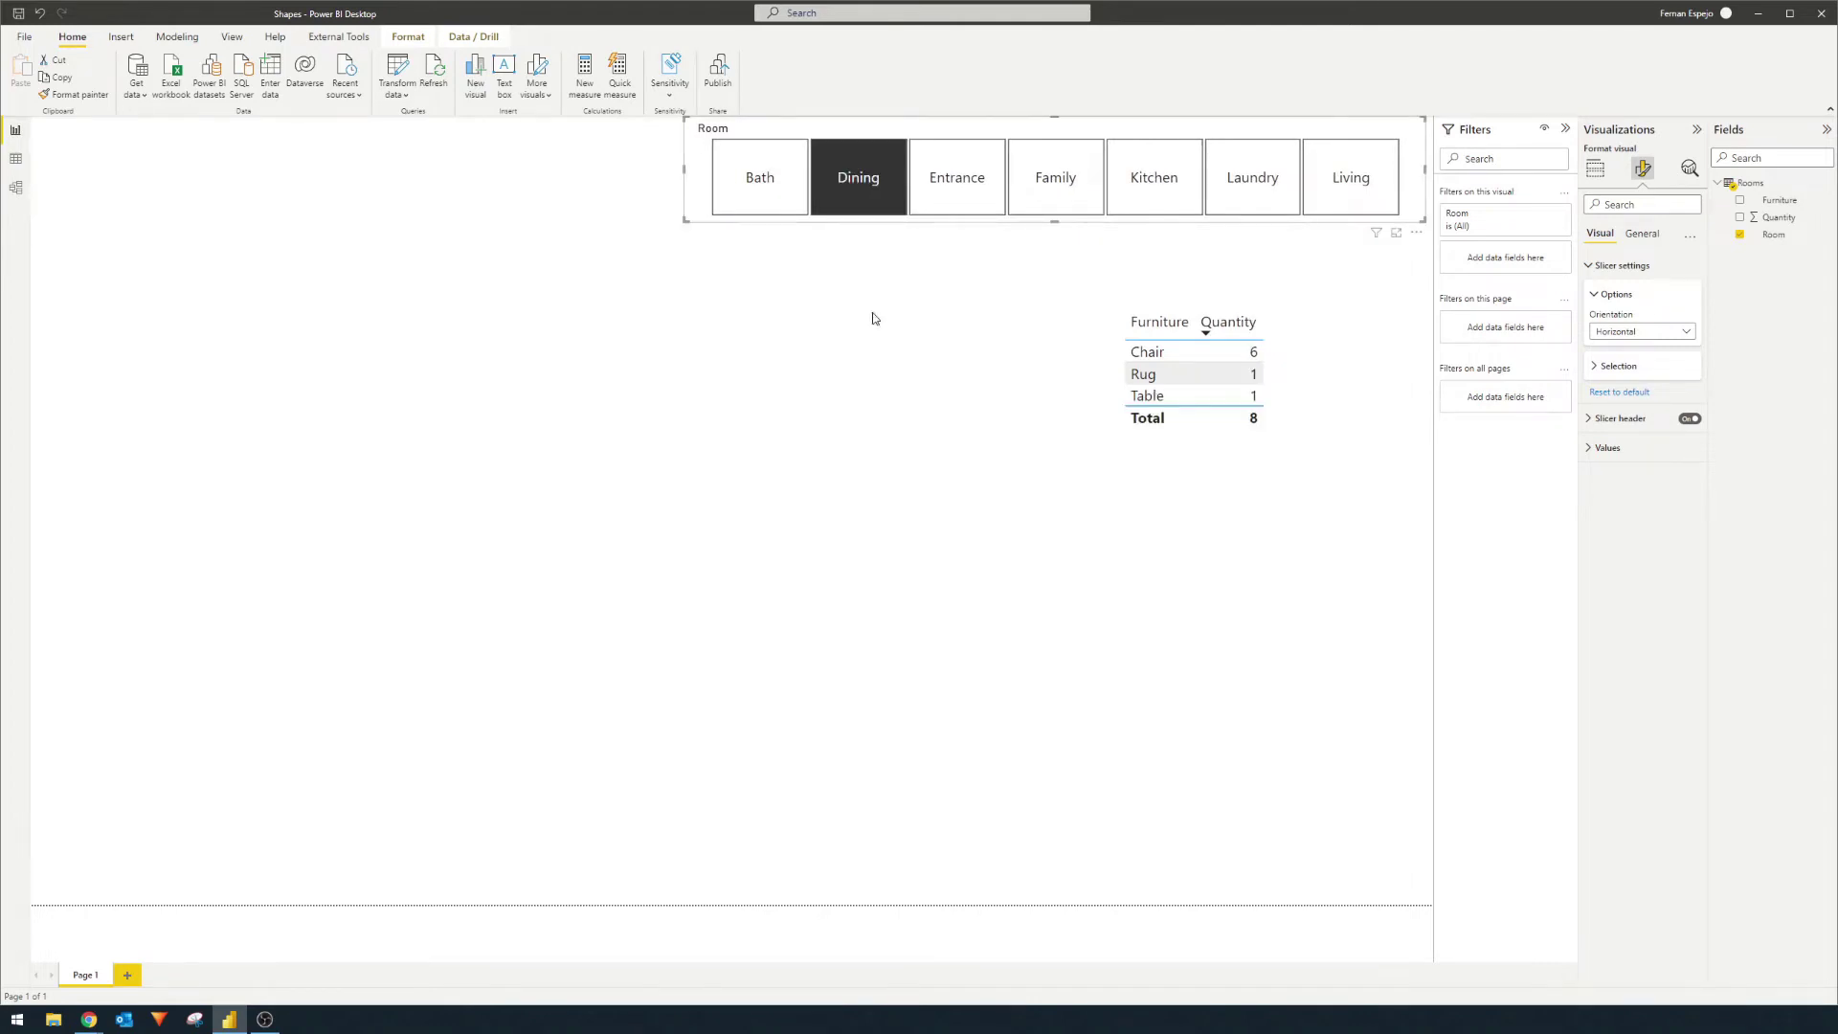
pyautogui.click(1327, 527)
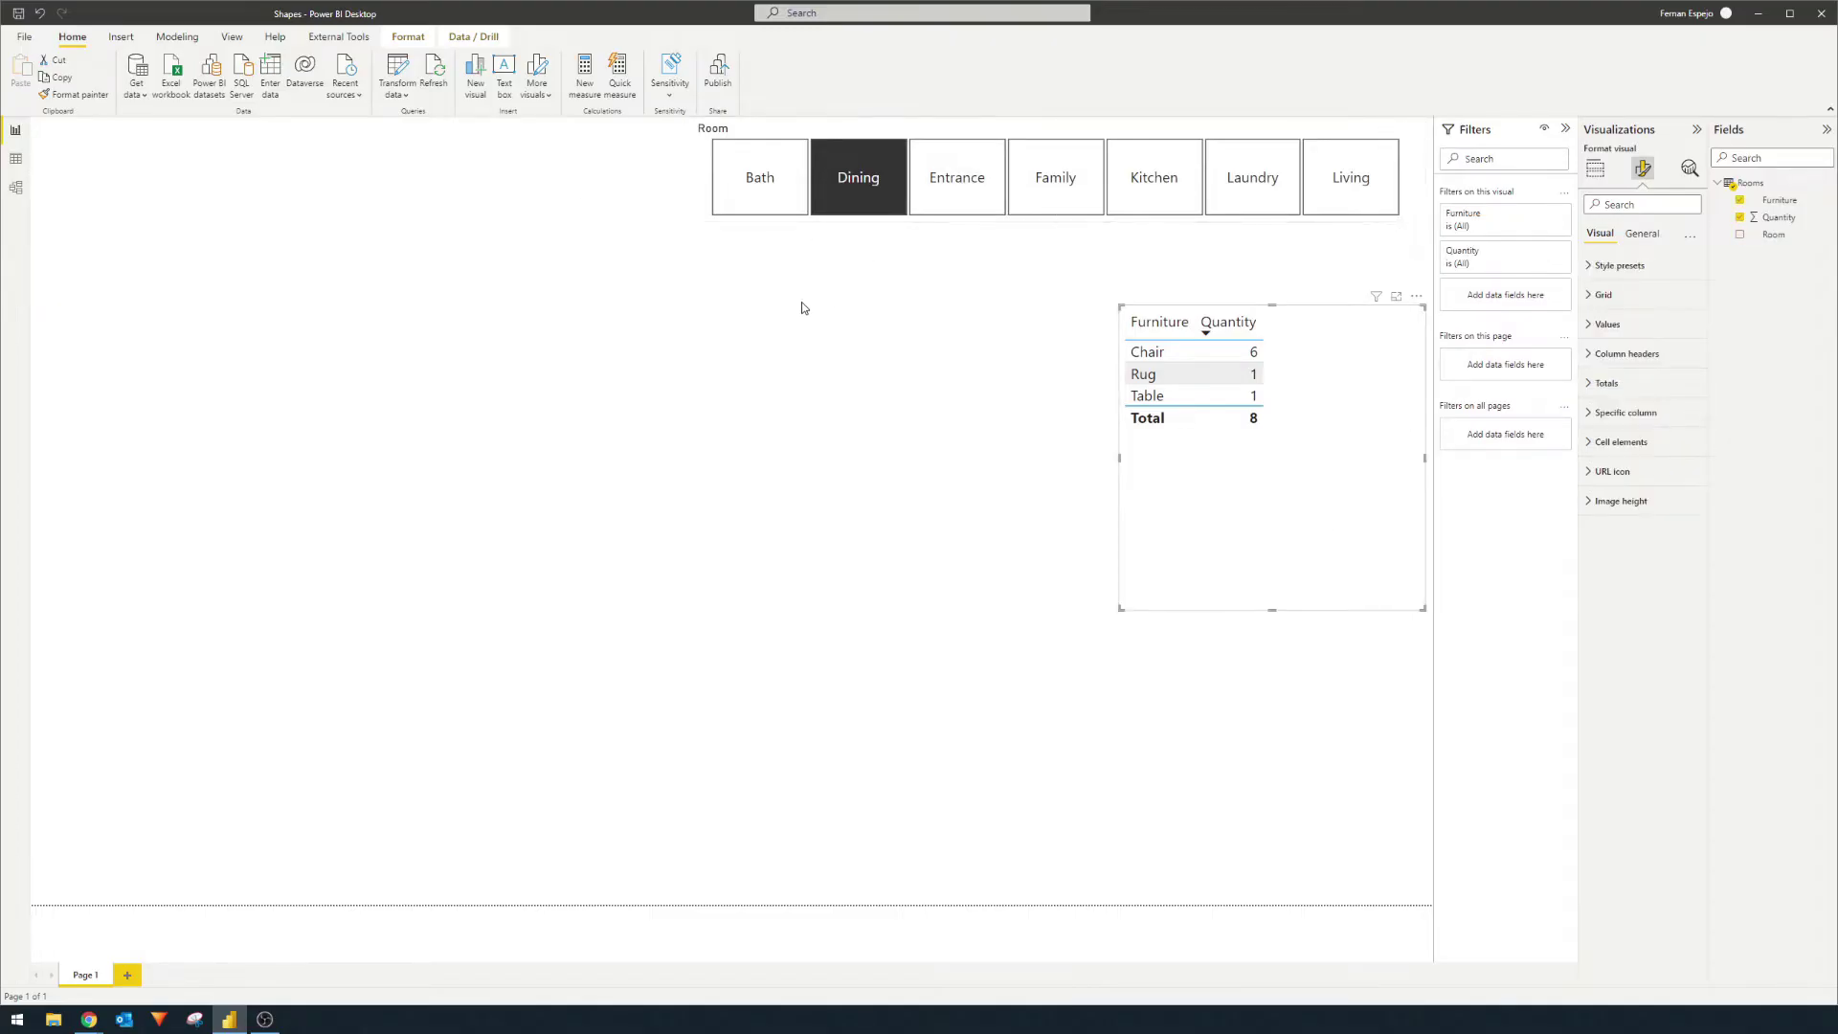
pyautogui.click(1156, 191)
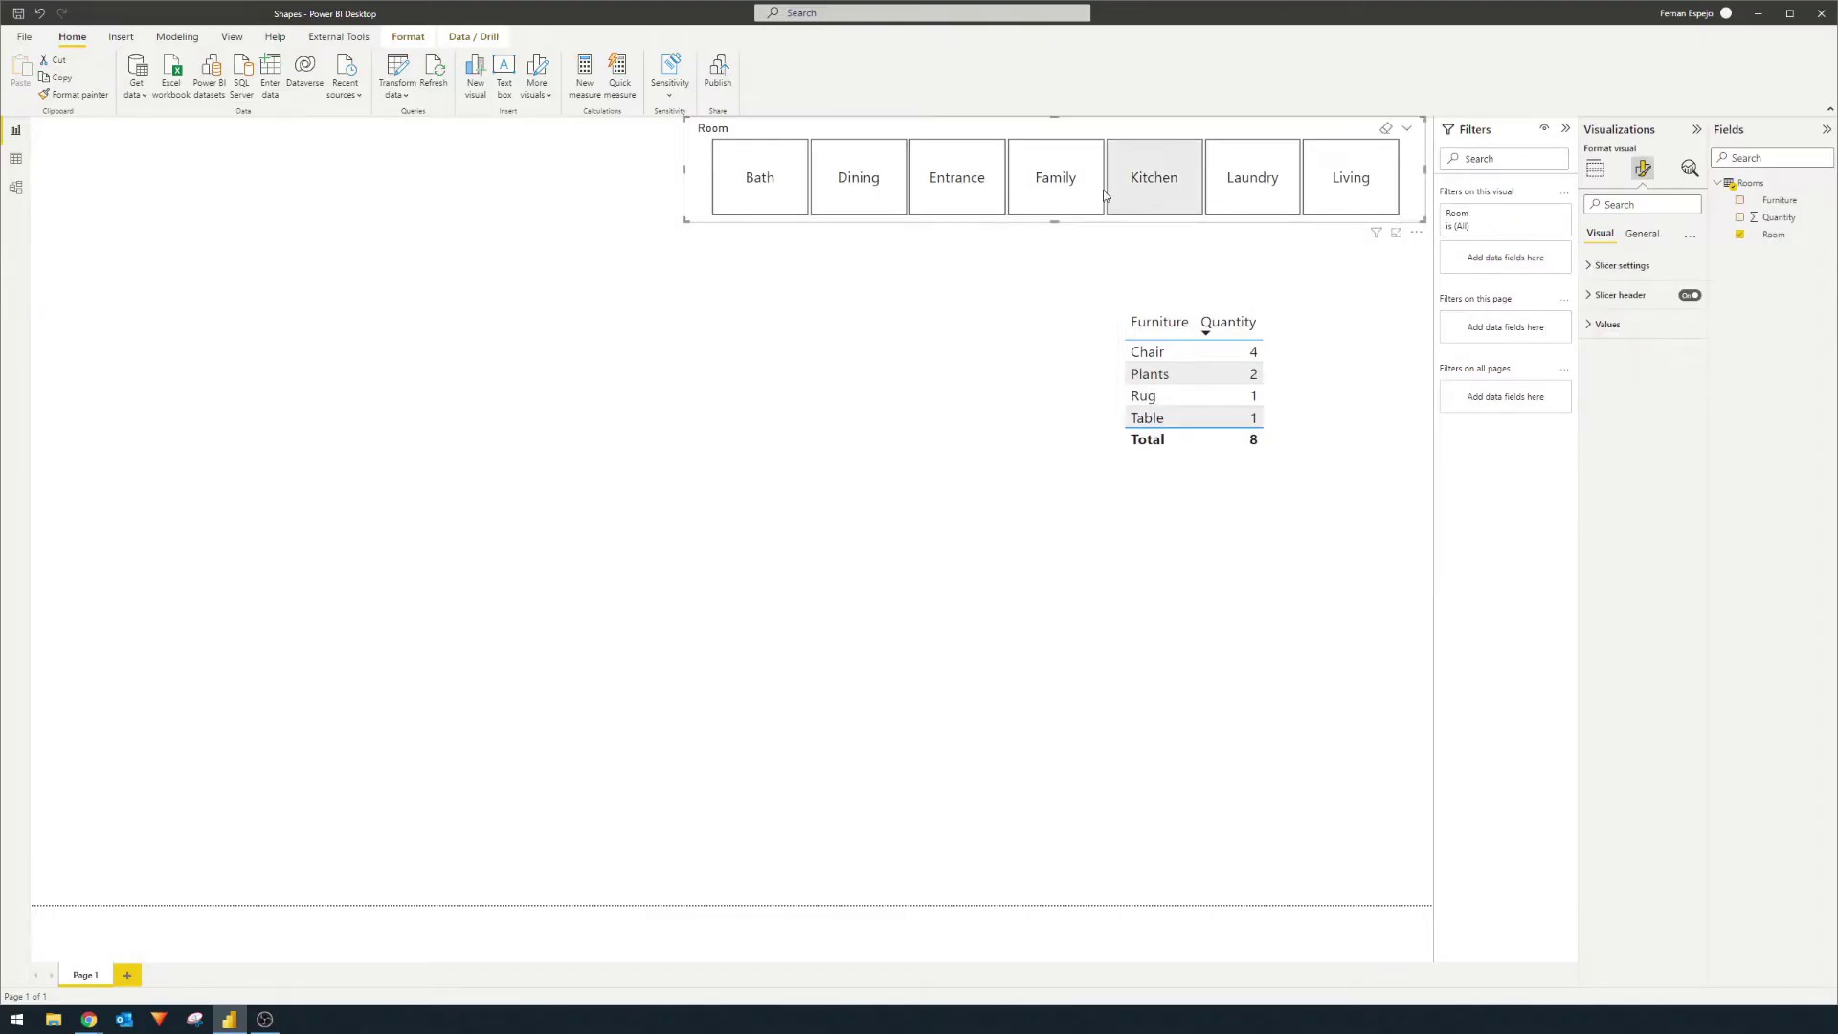
pyautogui.click(1269, 193)
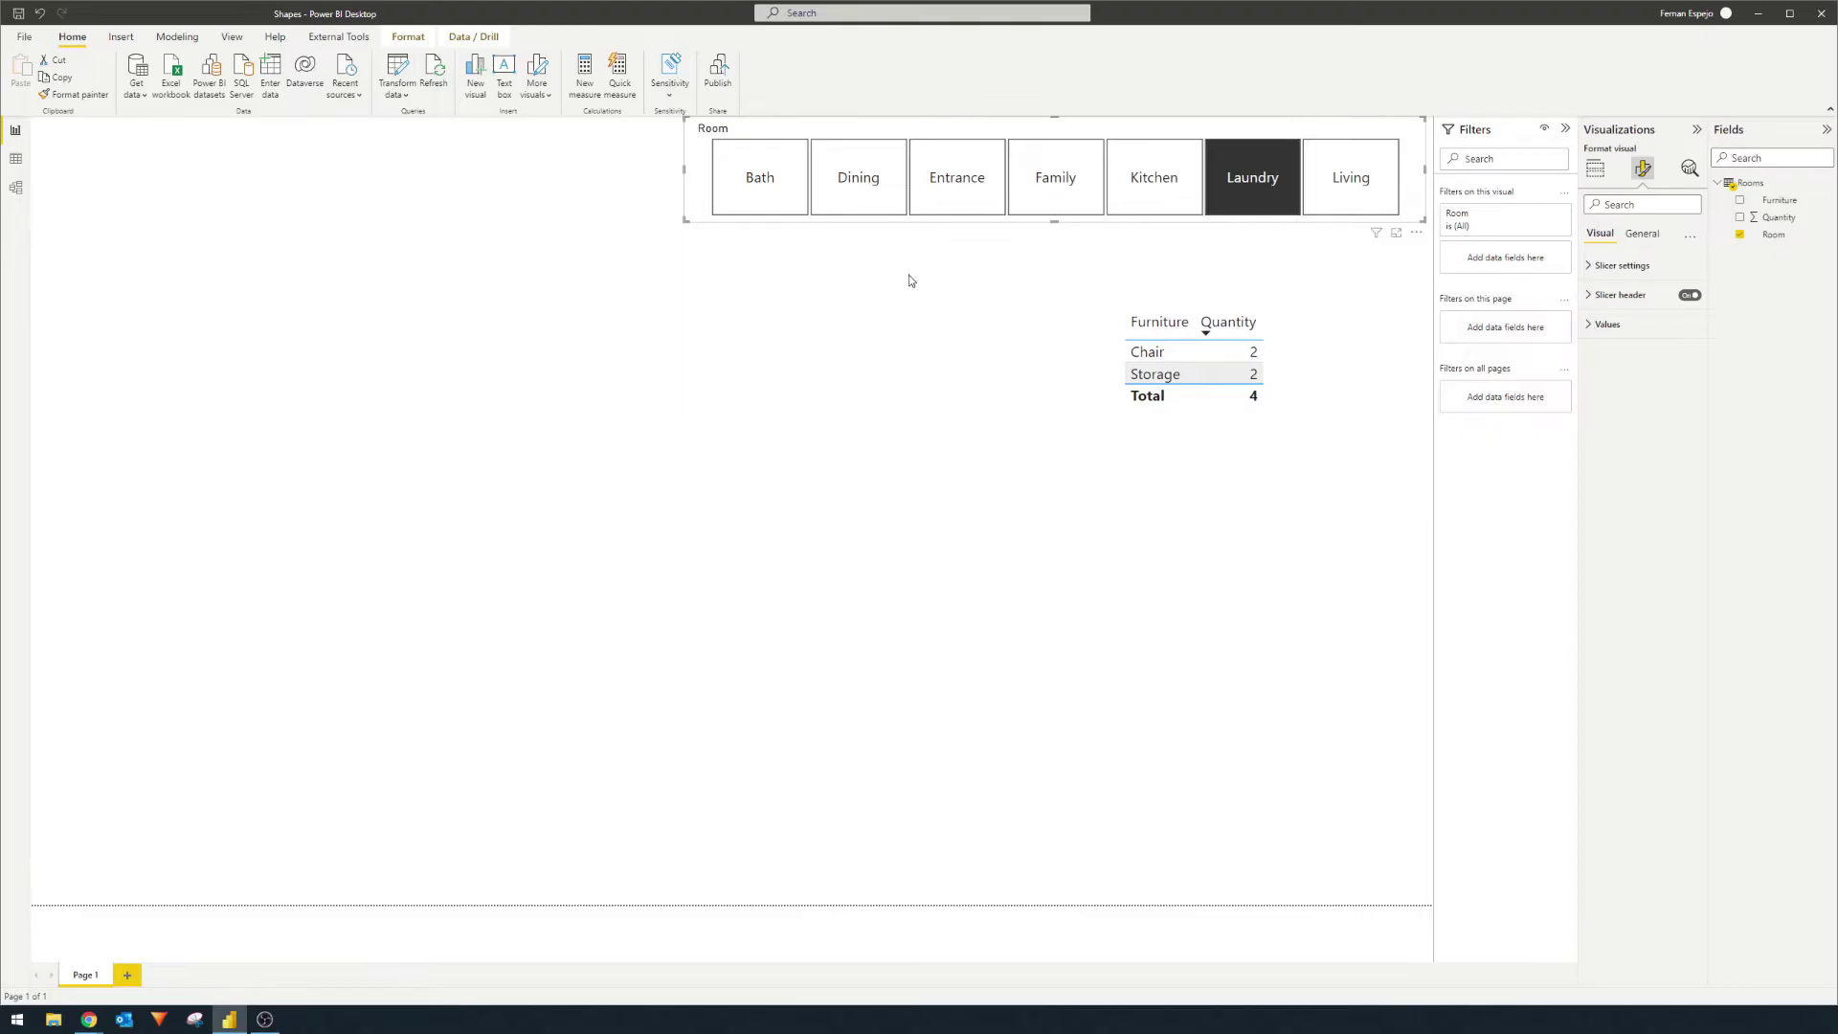
pyautogui.click(746, 336)
# Insert the Floor plan image and enlarge it on the left of the page.
pyautogui.click(121, 37)
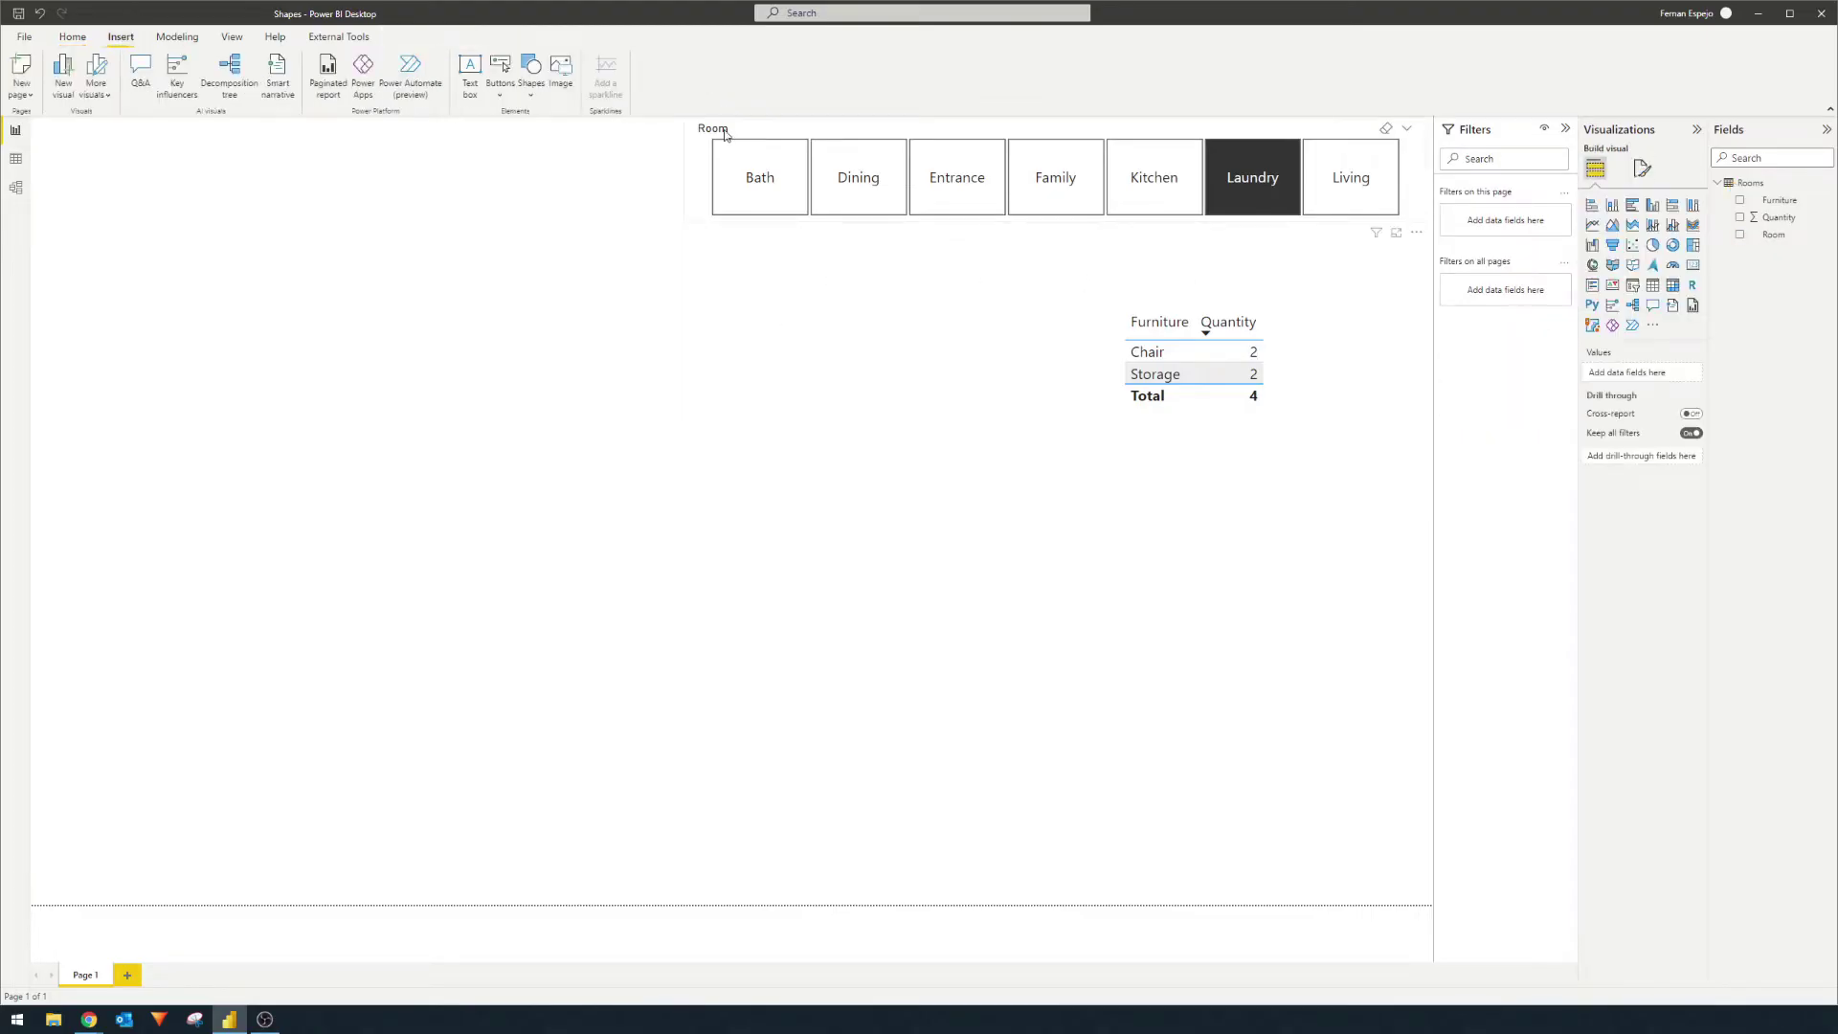
pyautogui.click(563, 72)
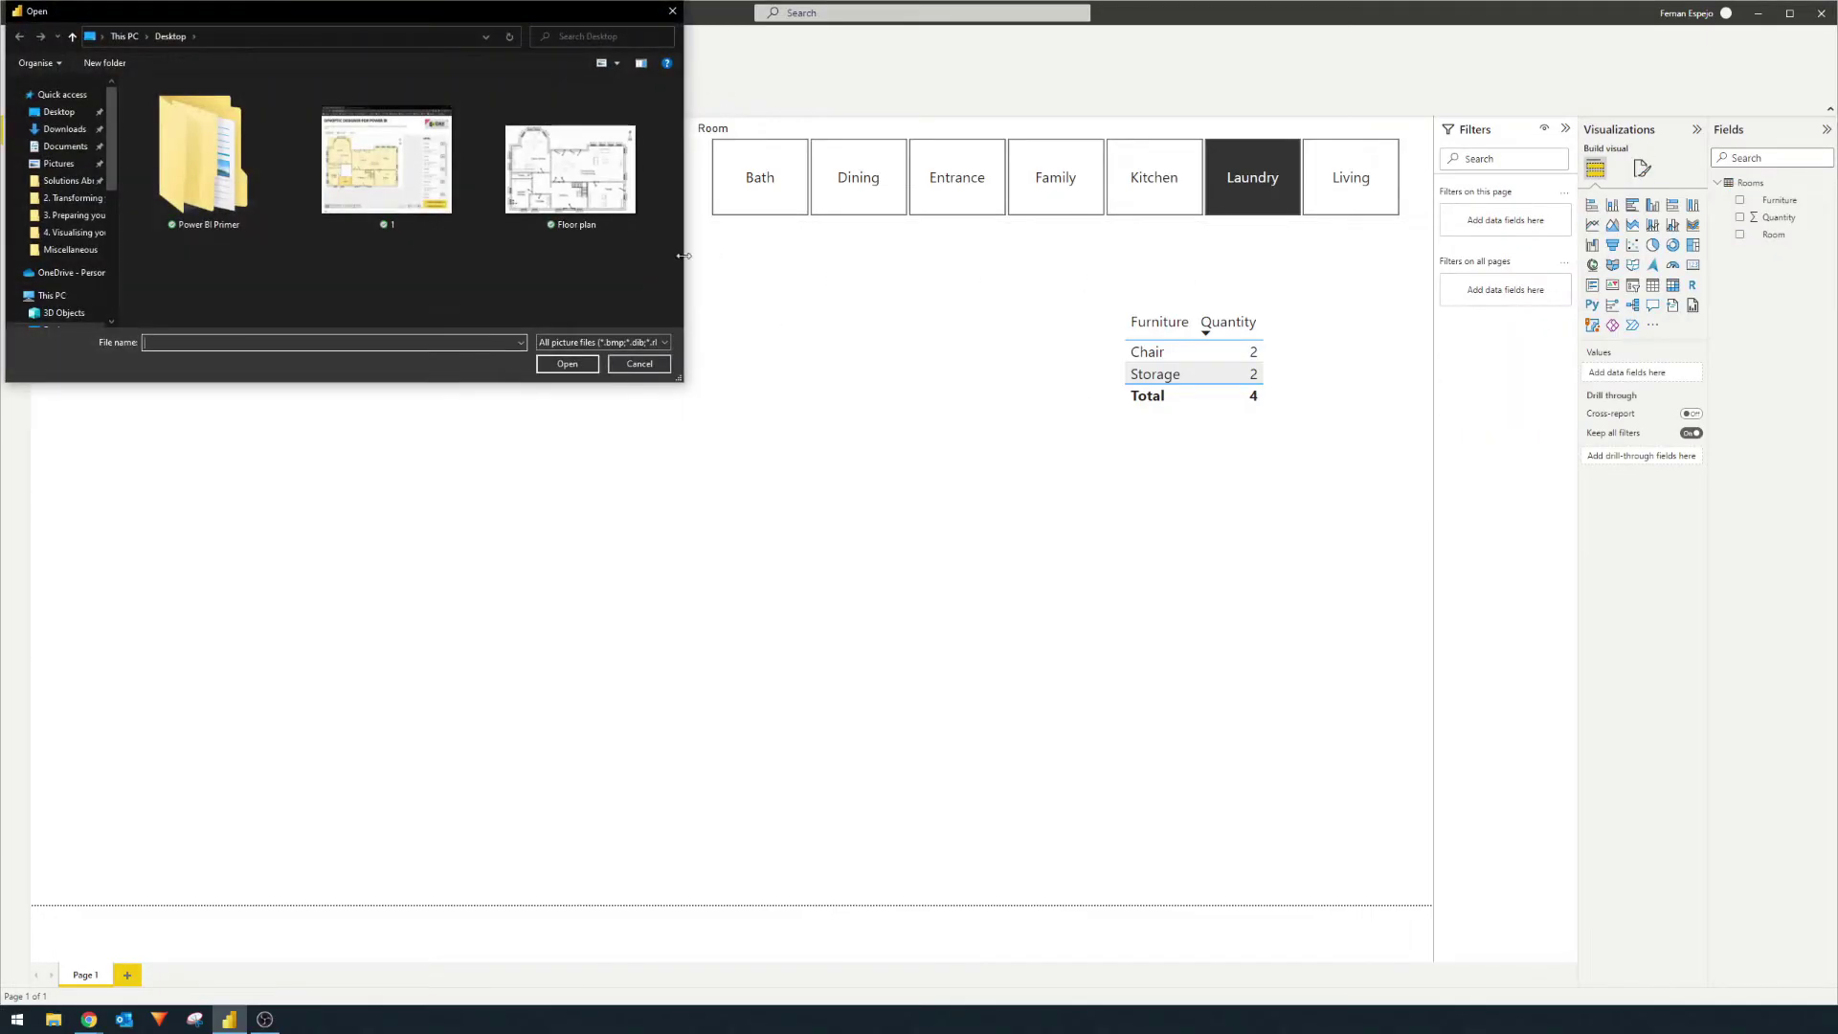
pyautogui.doubleClick(598, 215)
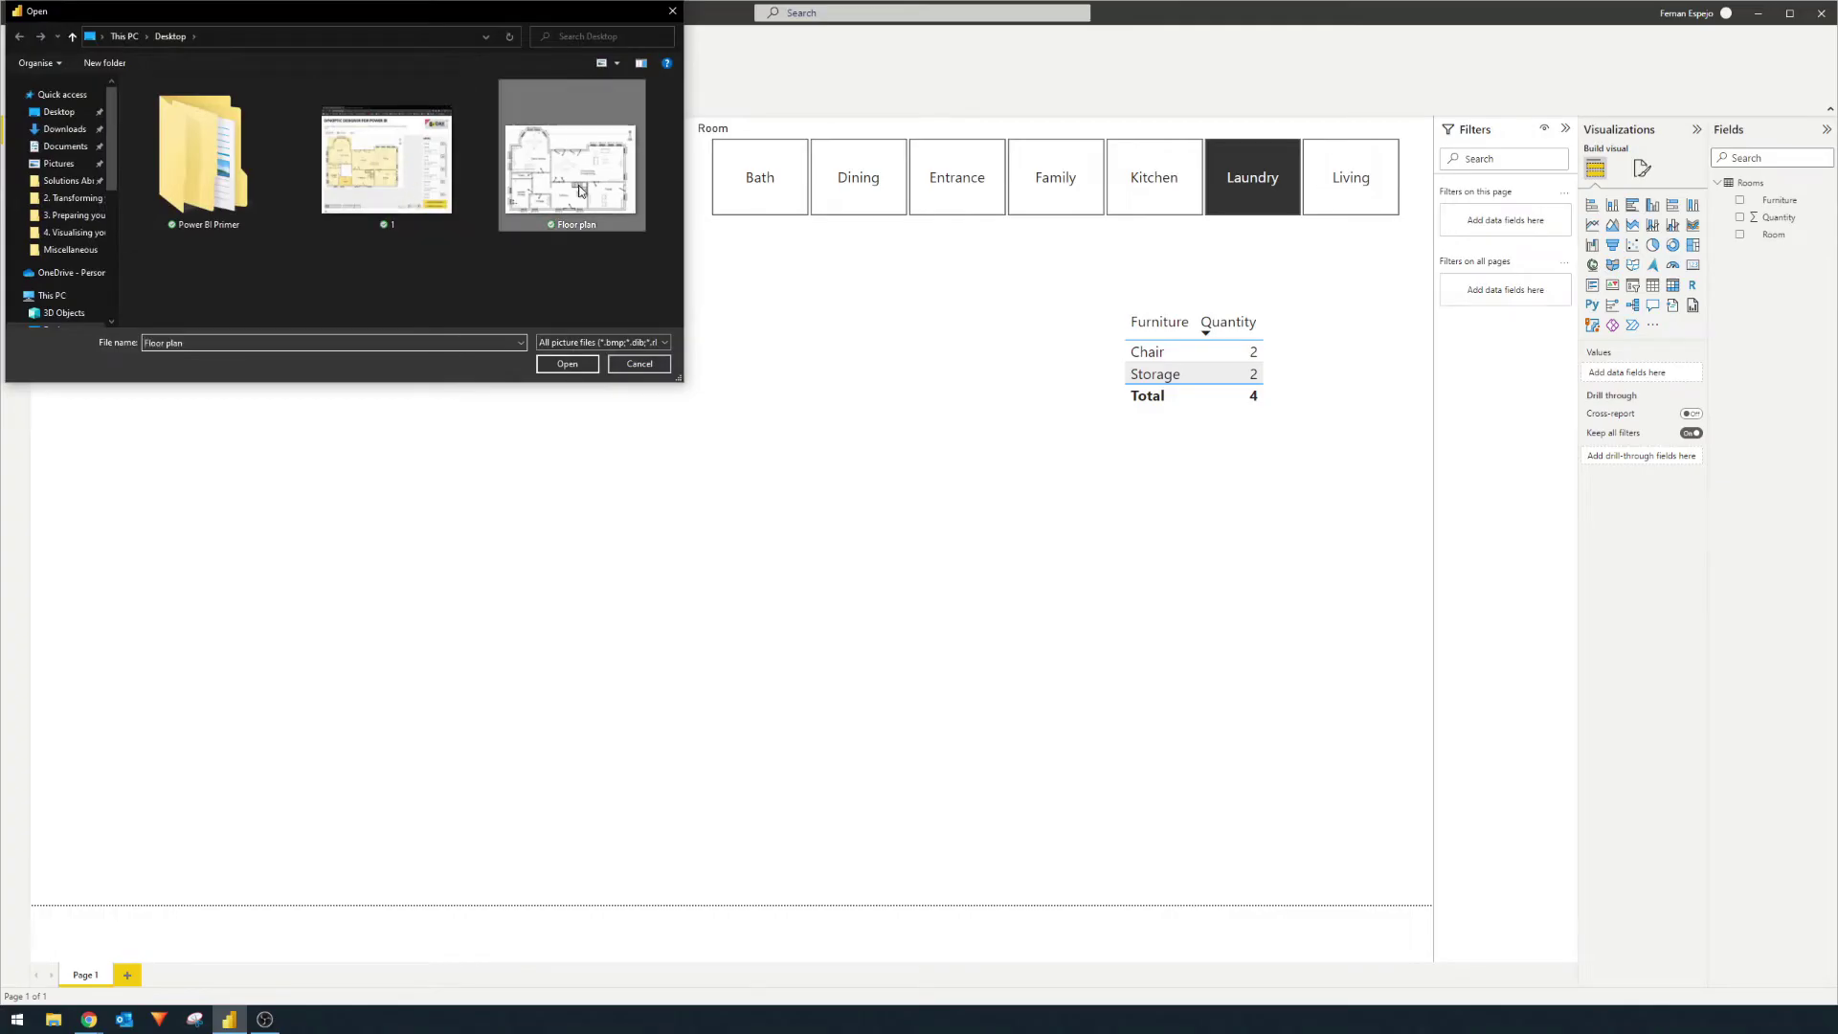
pyautogui.moveTo(521, 597); pyautogui.dragTo(1082, 923)
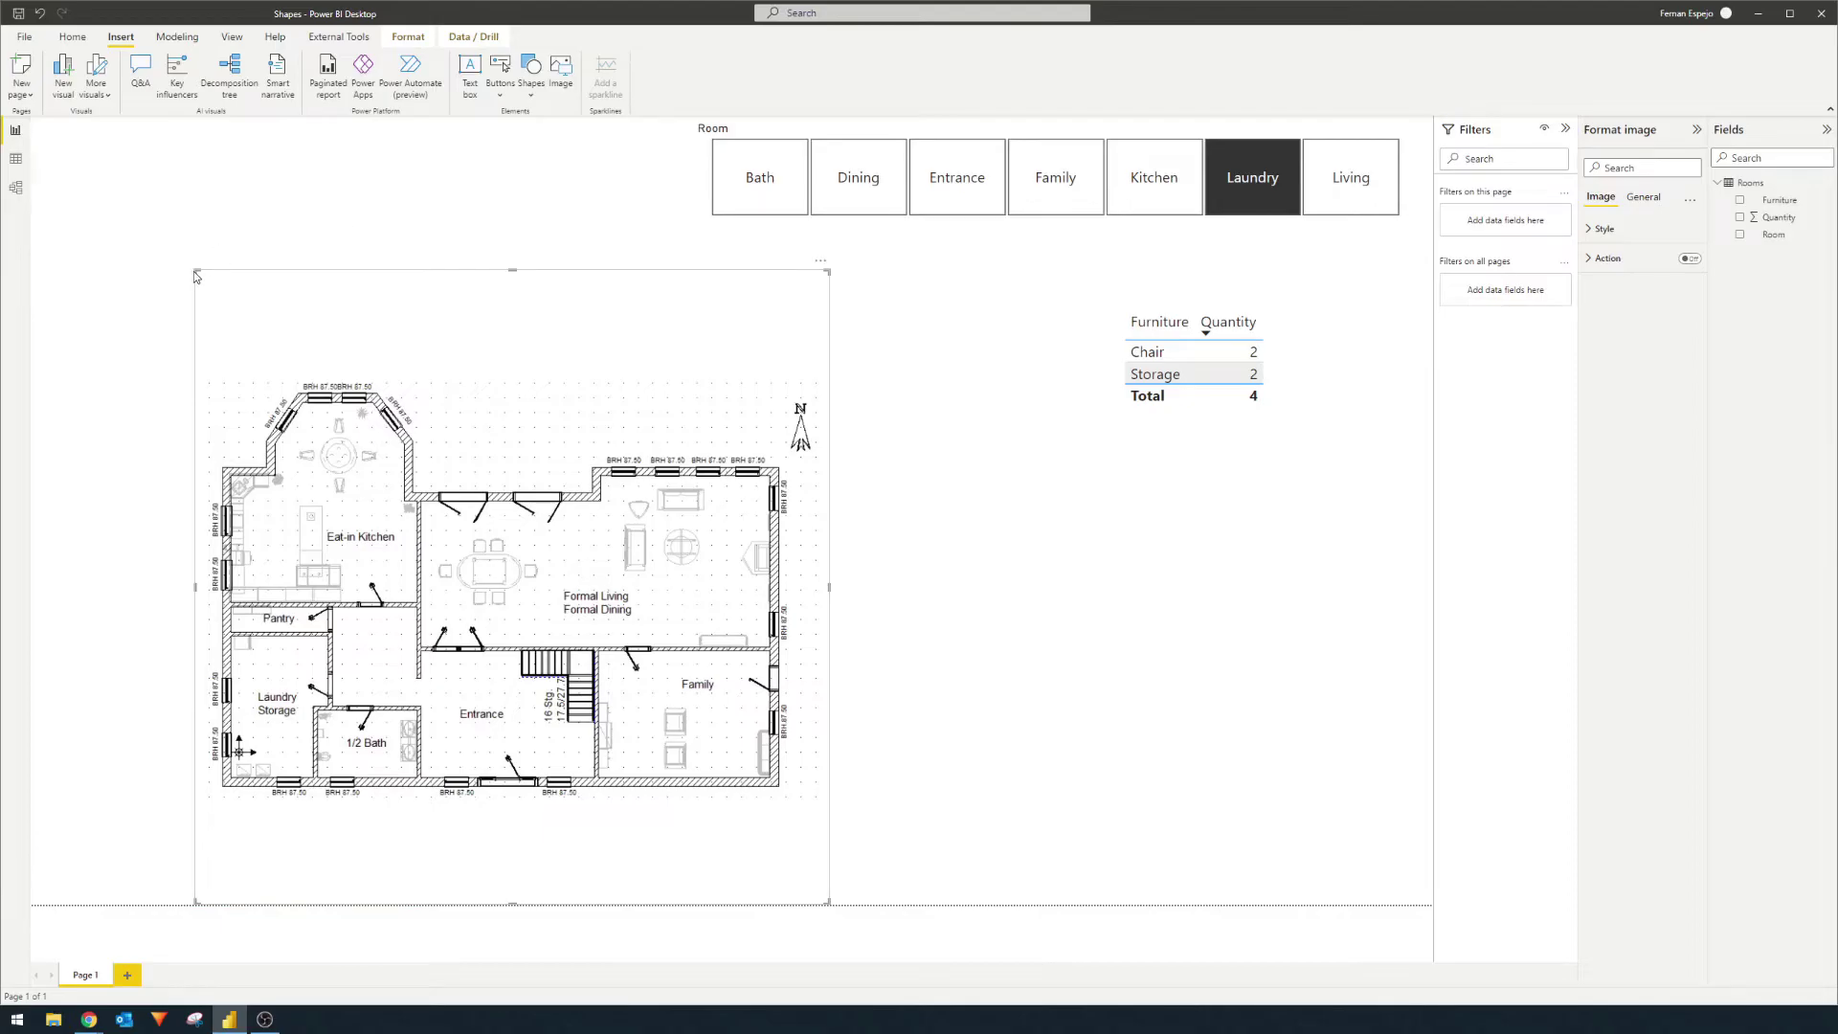
pyautogui.moveTo(194, 271)
pyautogui.mouseDown()
pyautogui.moveTo(105, 172)
pyautogui.moveTo(163, 233)
pyautogui.moveTo(295, 232)
pyautogui.mouseUp()
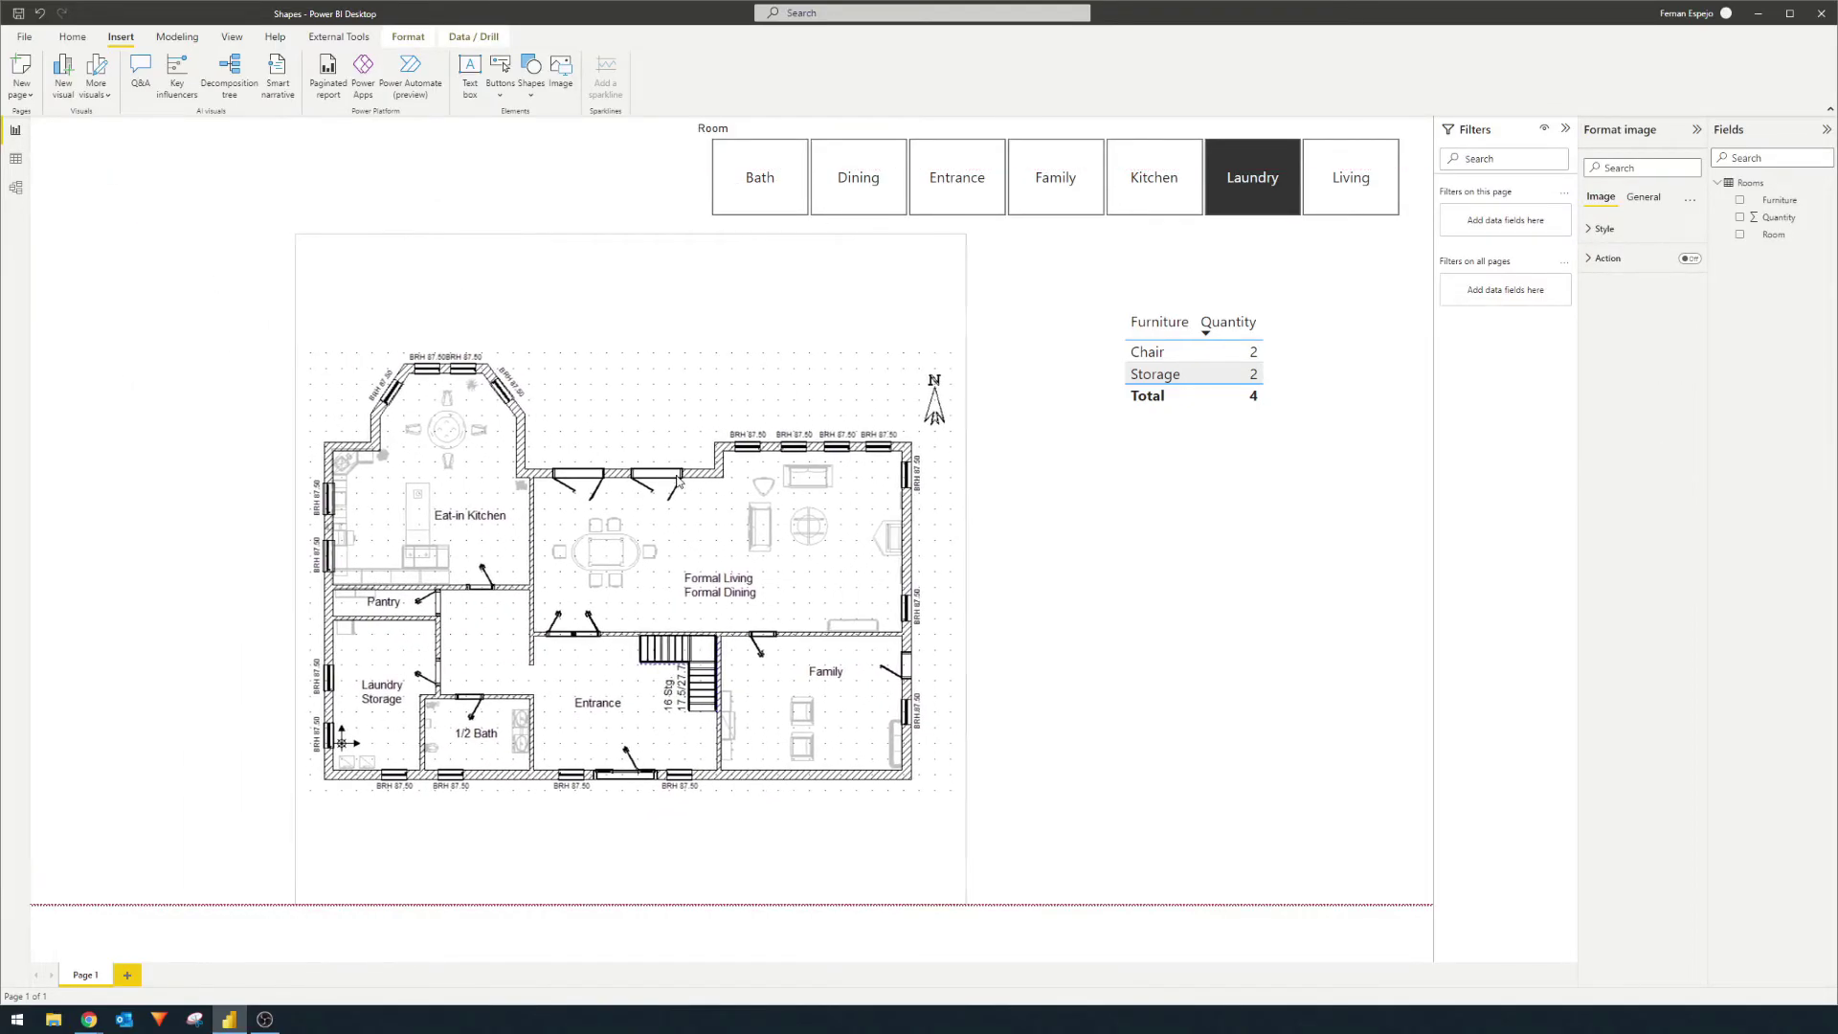
pyautogui.moveTo(678, 481); pyautogui.dragTo(730, 480)
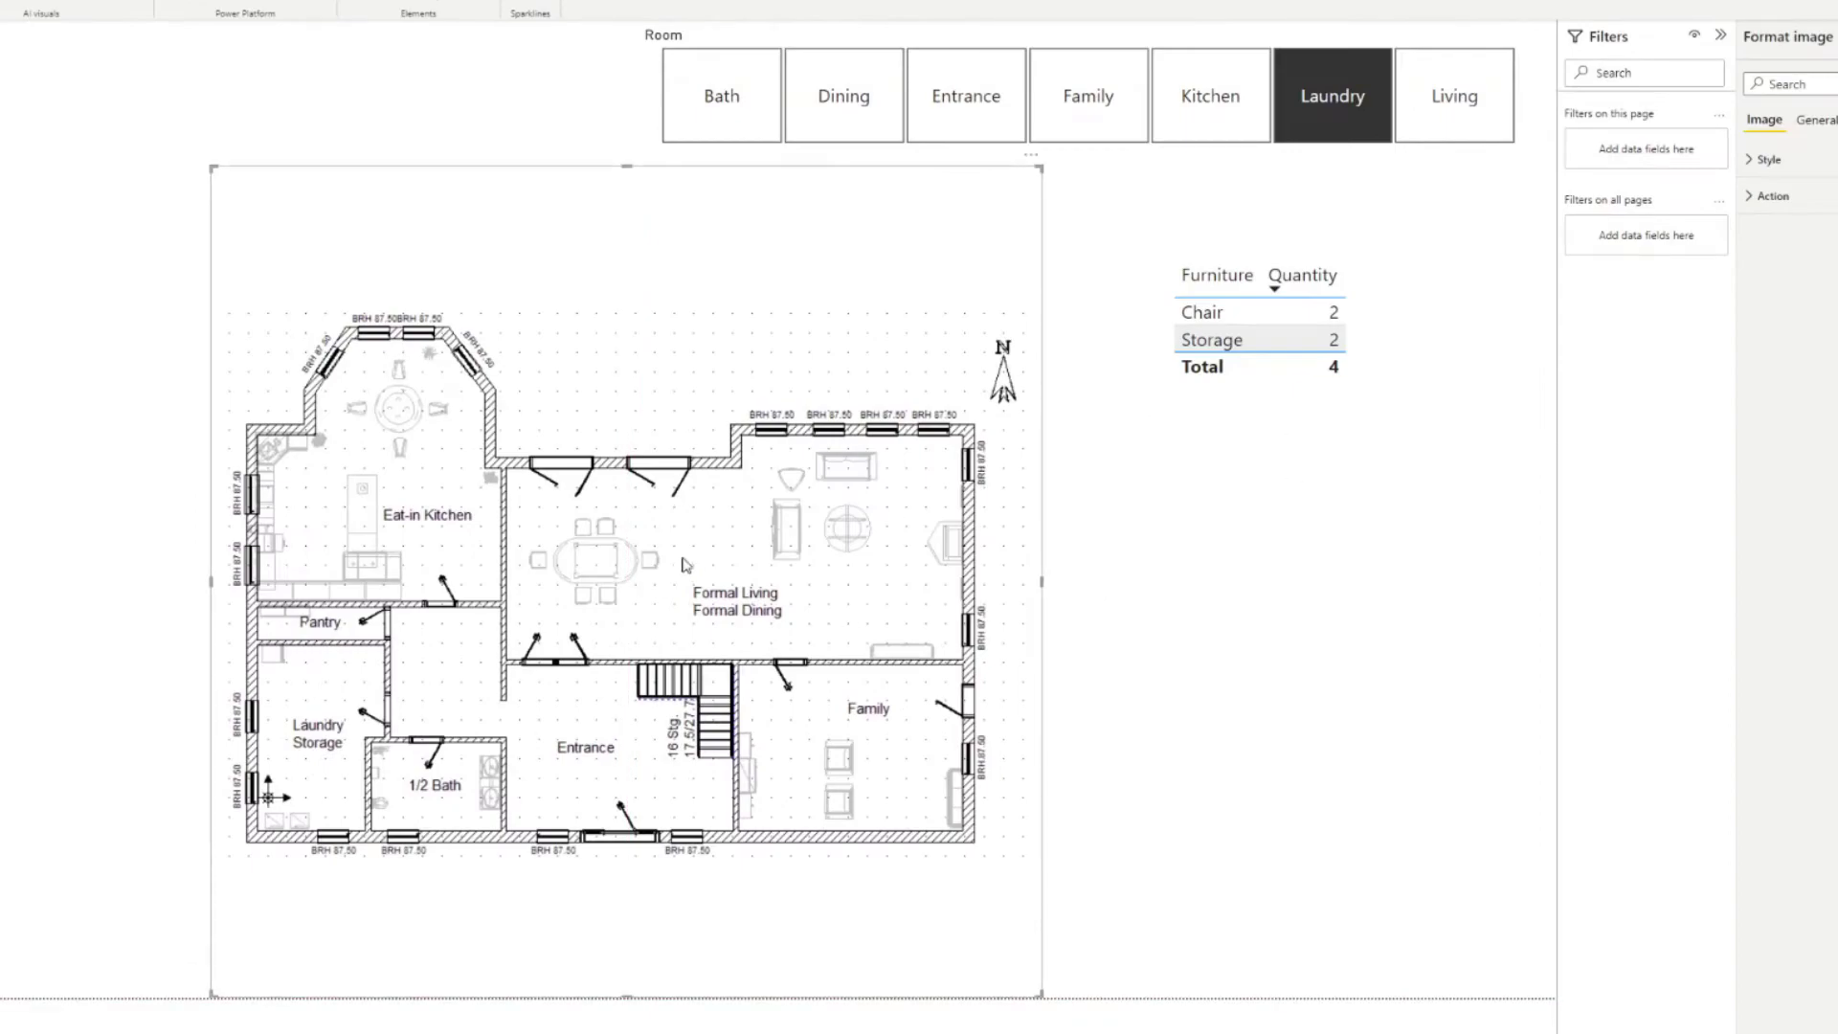
pyautogui.moveTo(858, 517); pyautogui.dragTo(843, 519)
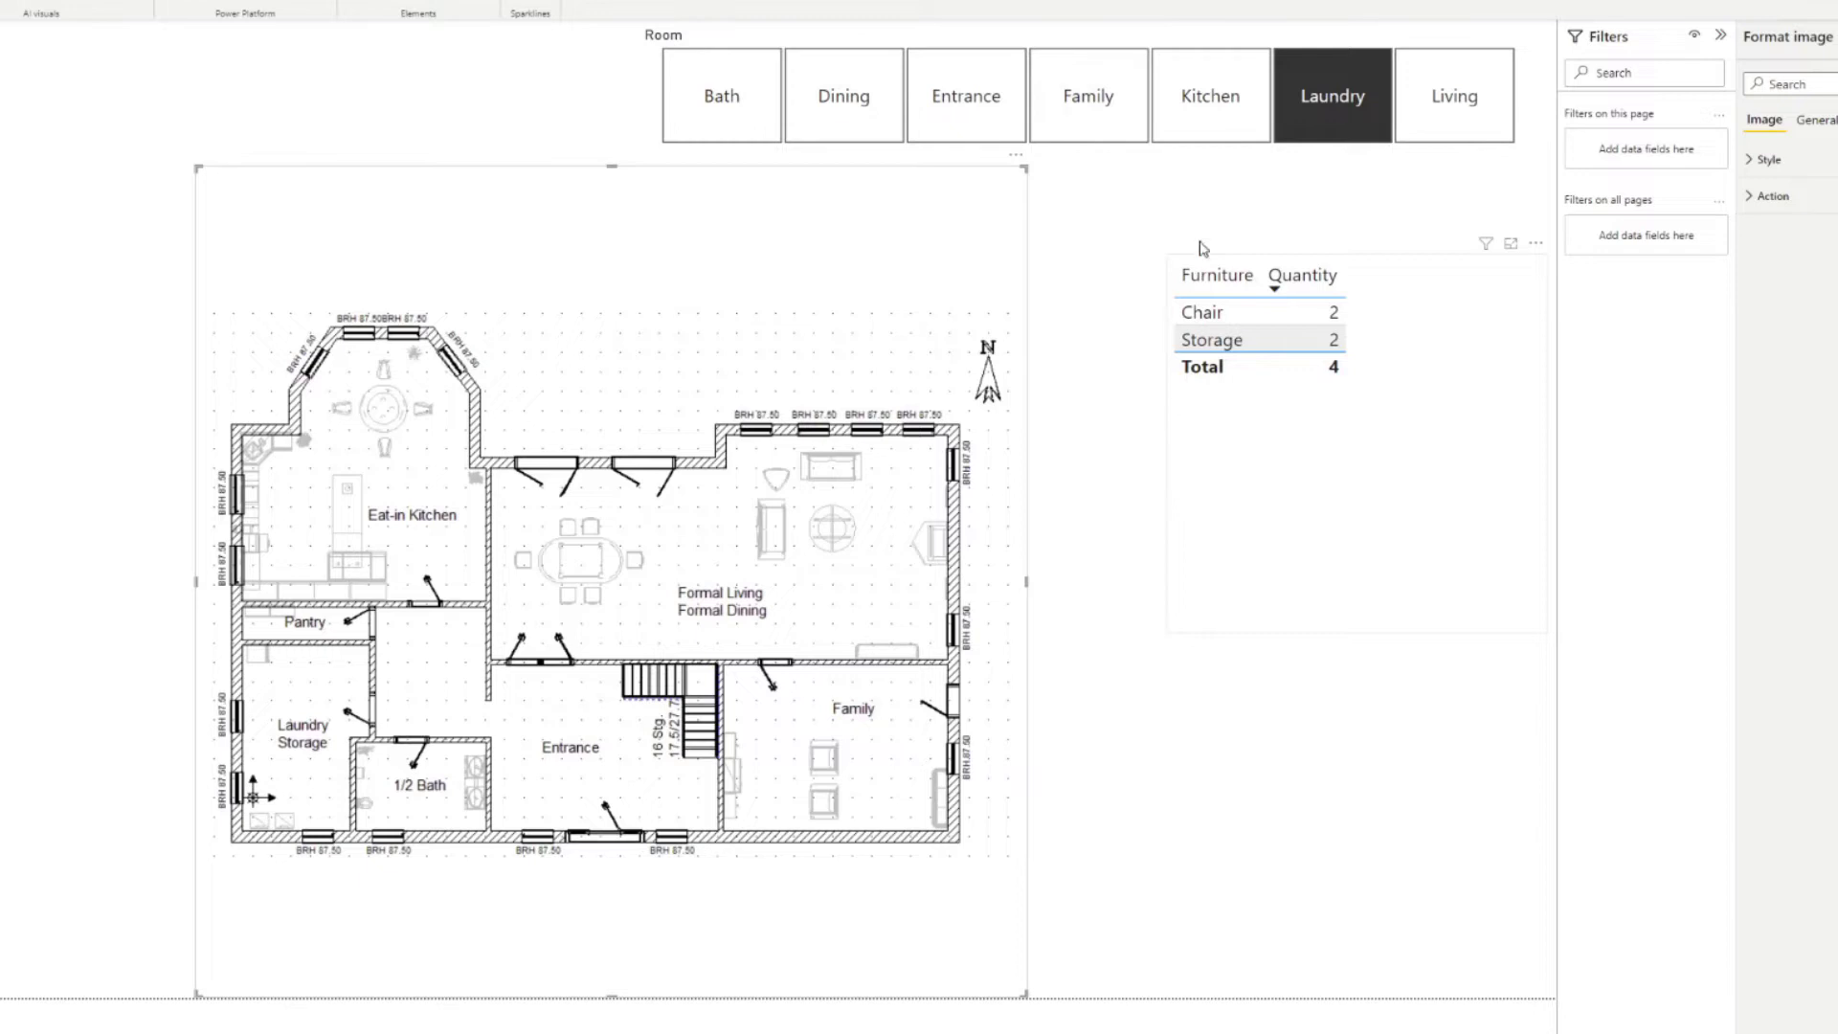
# Filter by Kitchen then Family, and nudge the floor-plan image further right.
pyautogui.click(1249, 118)
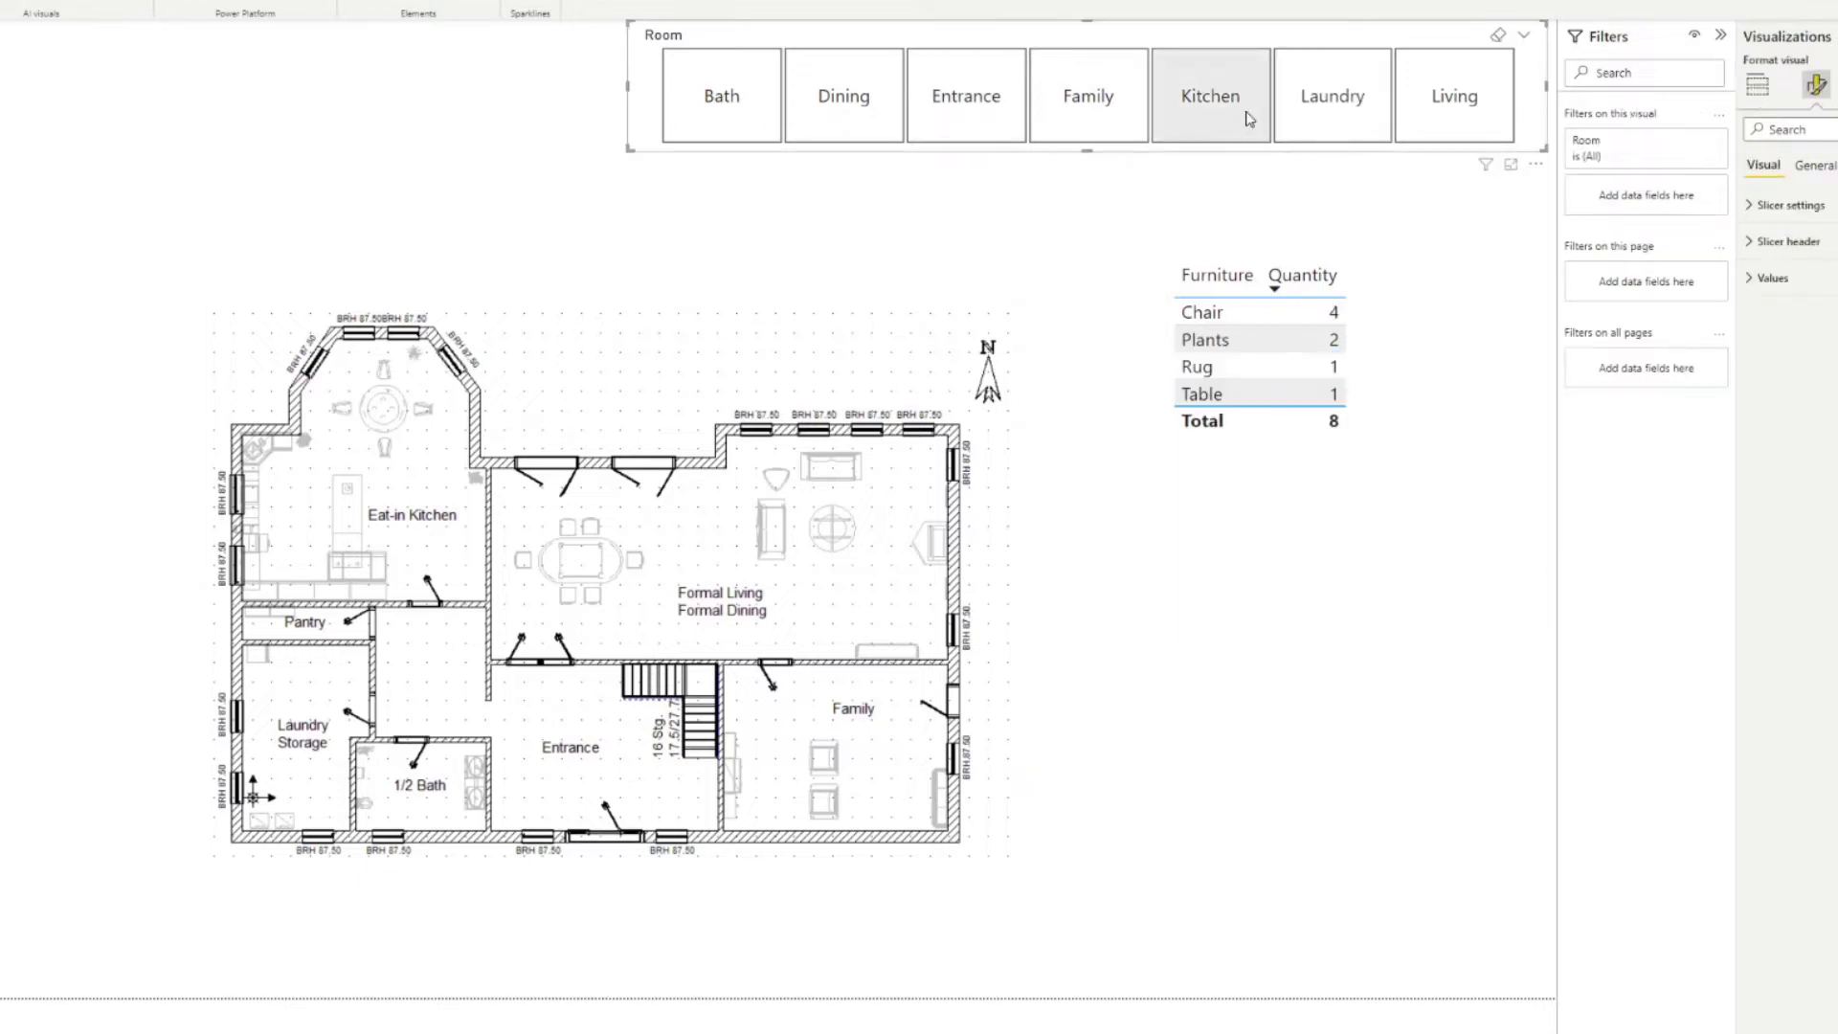
pyautogui.click(1122, 129)
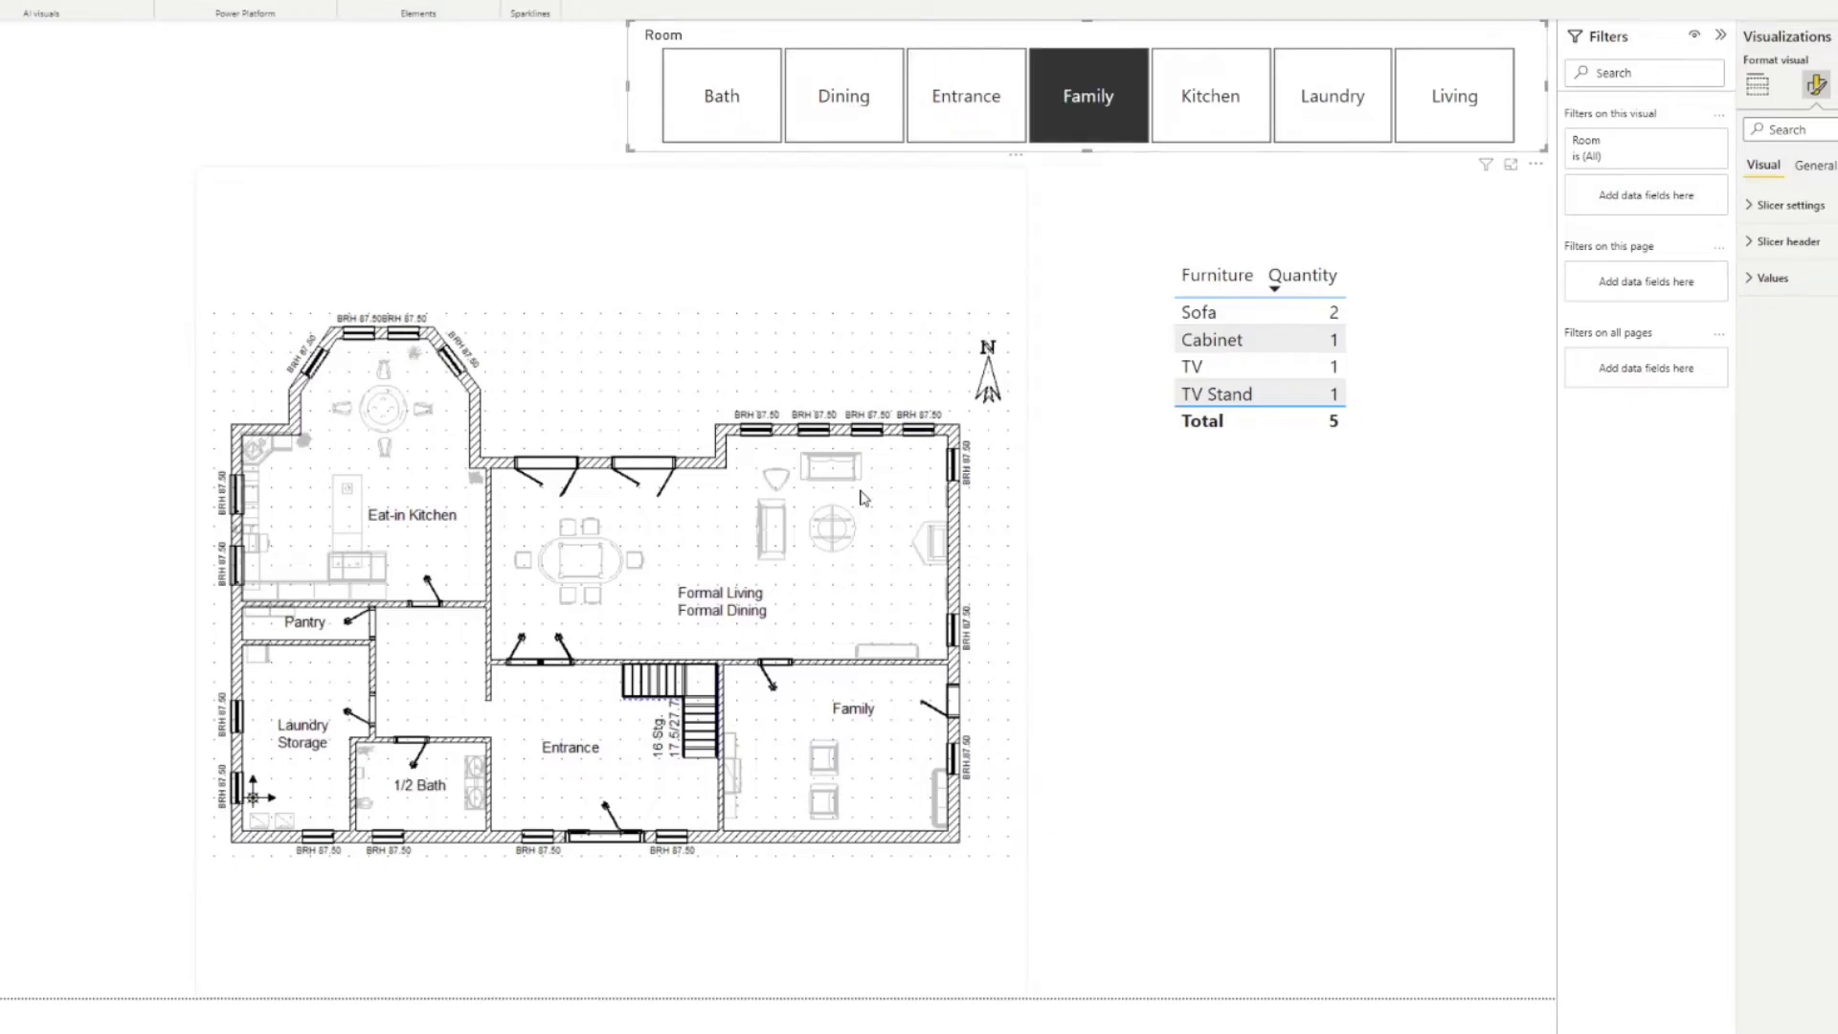
pyautogui.moveTo(725, 464); pyautogui.dragTo(801, 462)
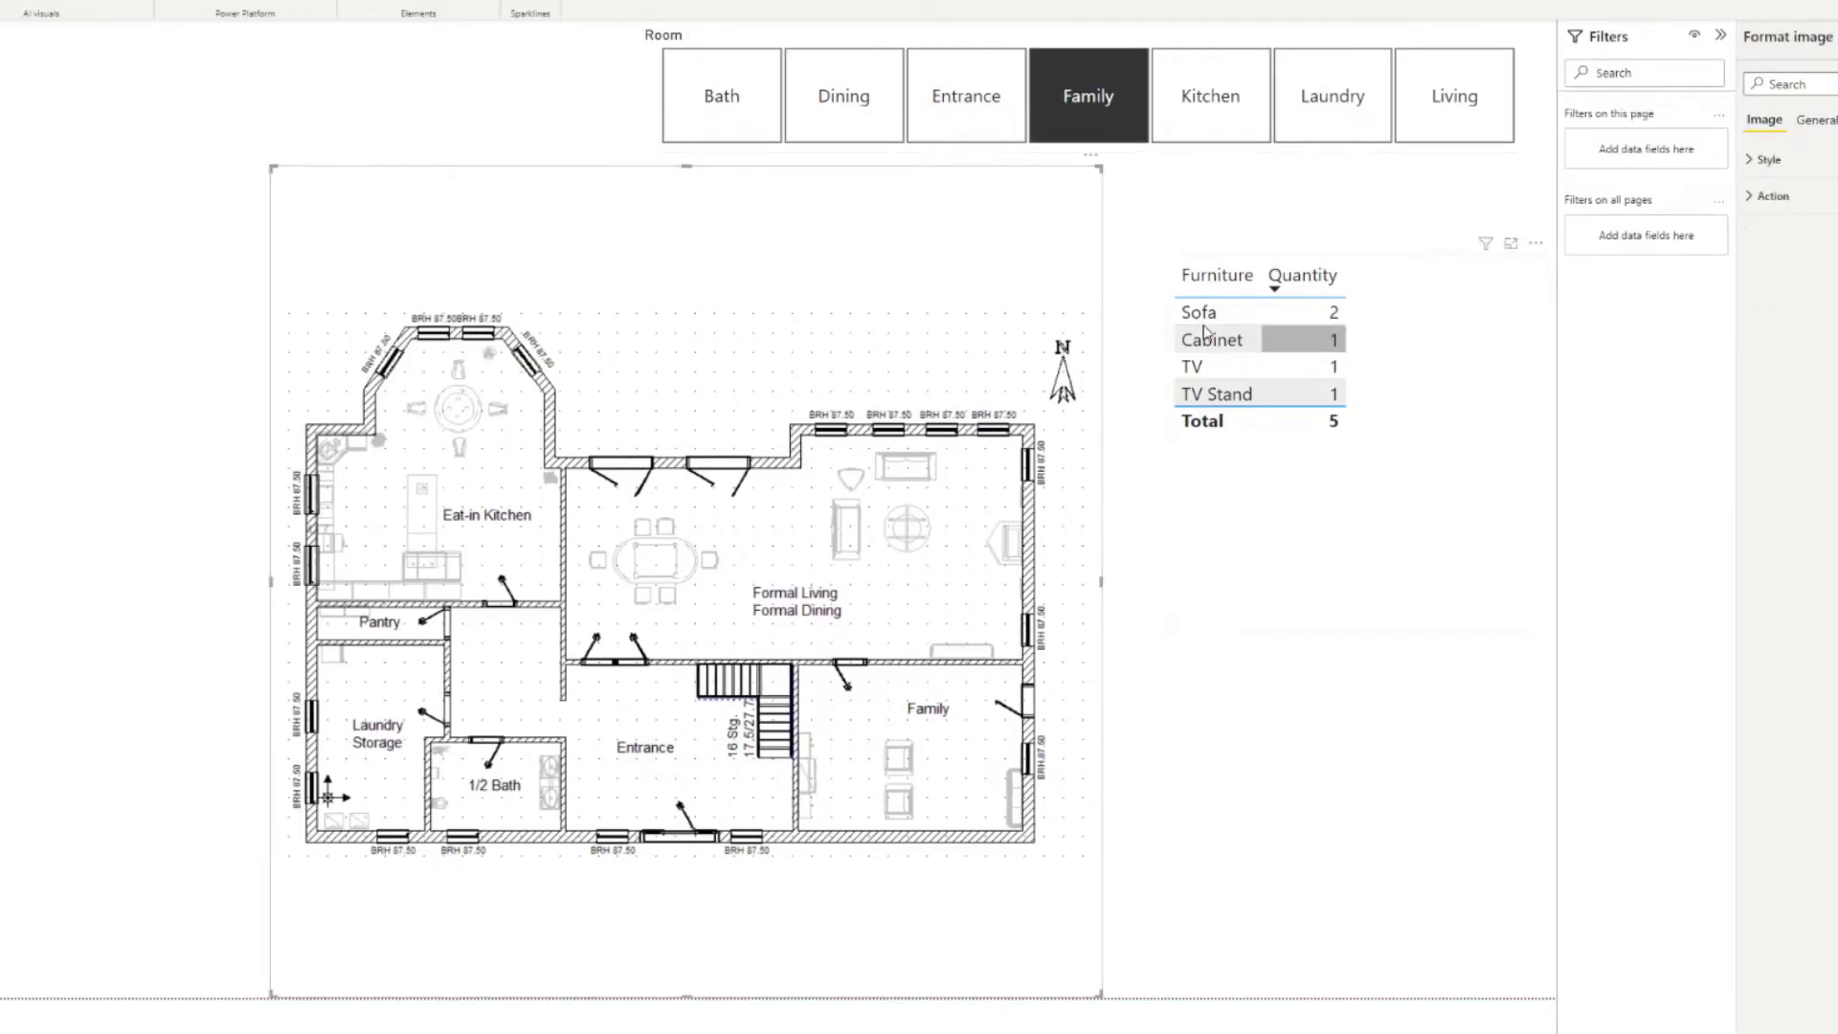
pyautogui.press('Right')
pyautogui.press('Right')
pyautogui.press('Right')
pyautogui.press('Right')
pyautogui.press('Right')
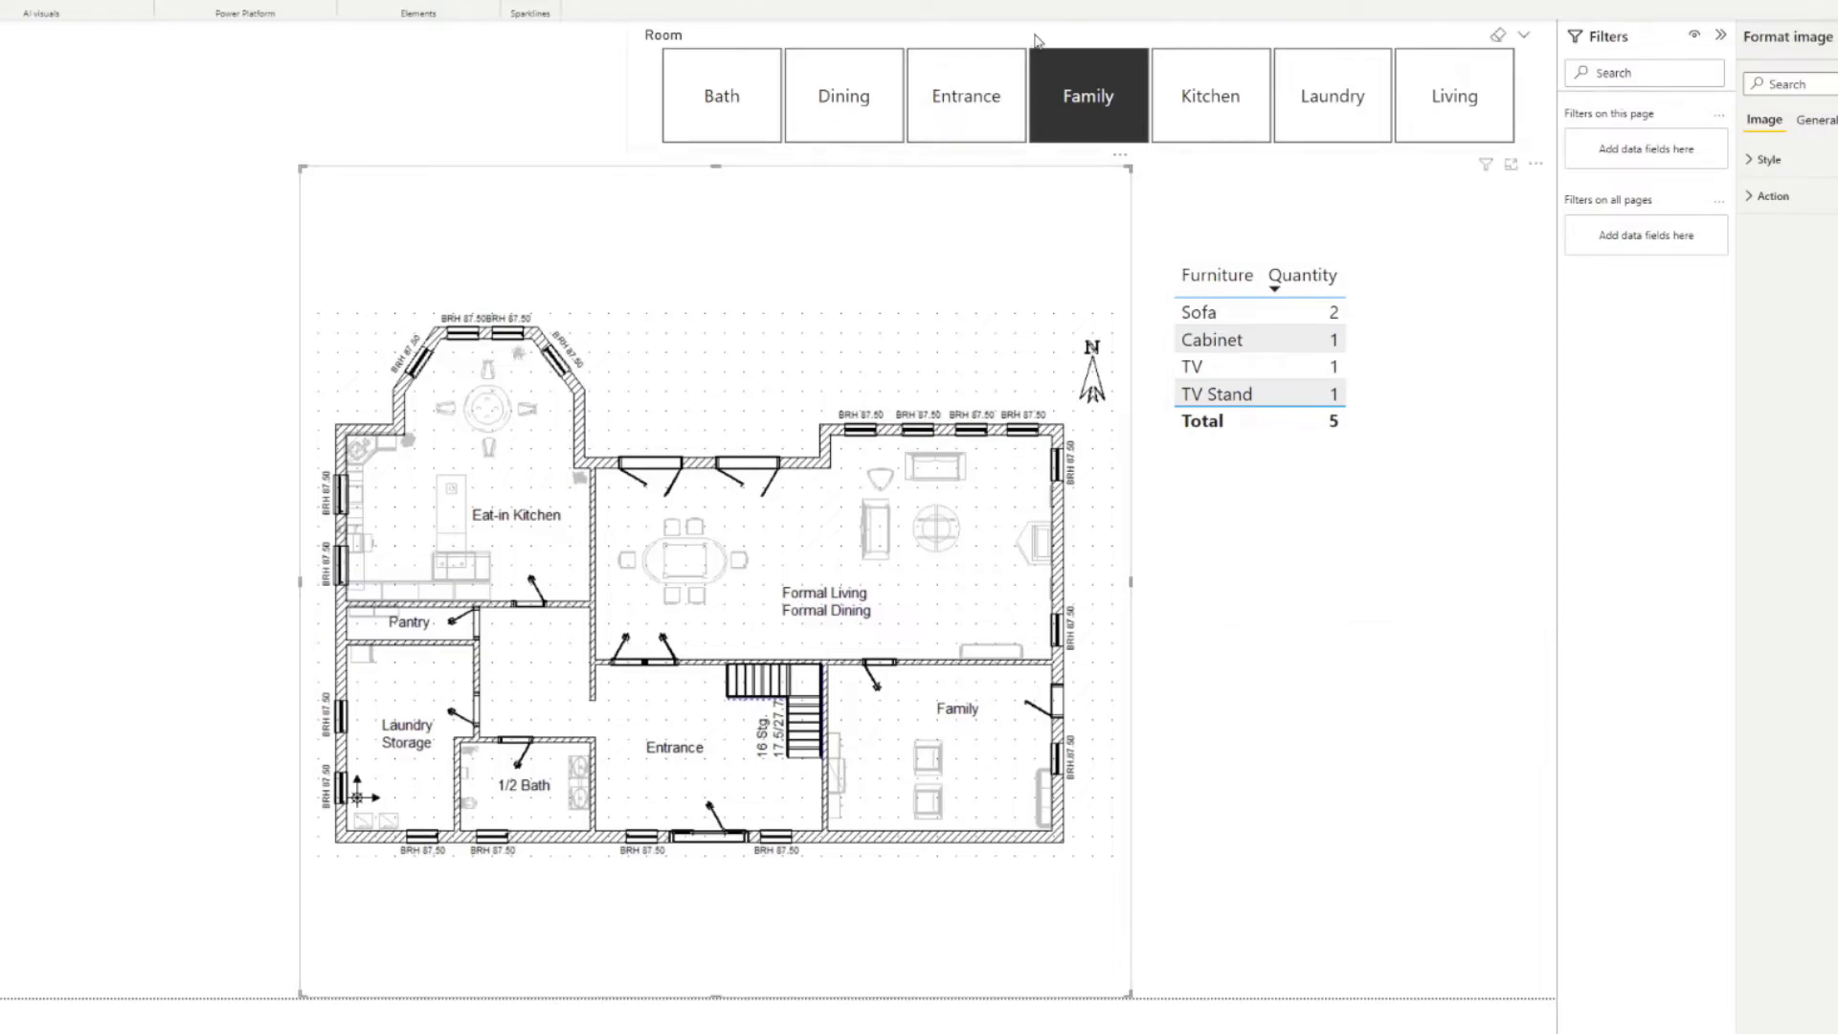
pyautogui.click(1345, 668)
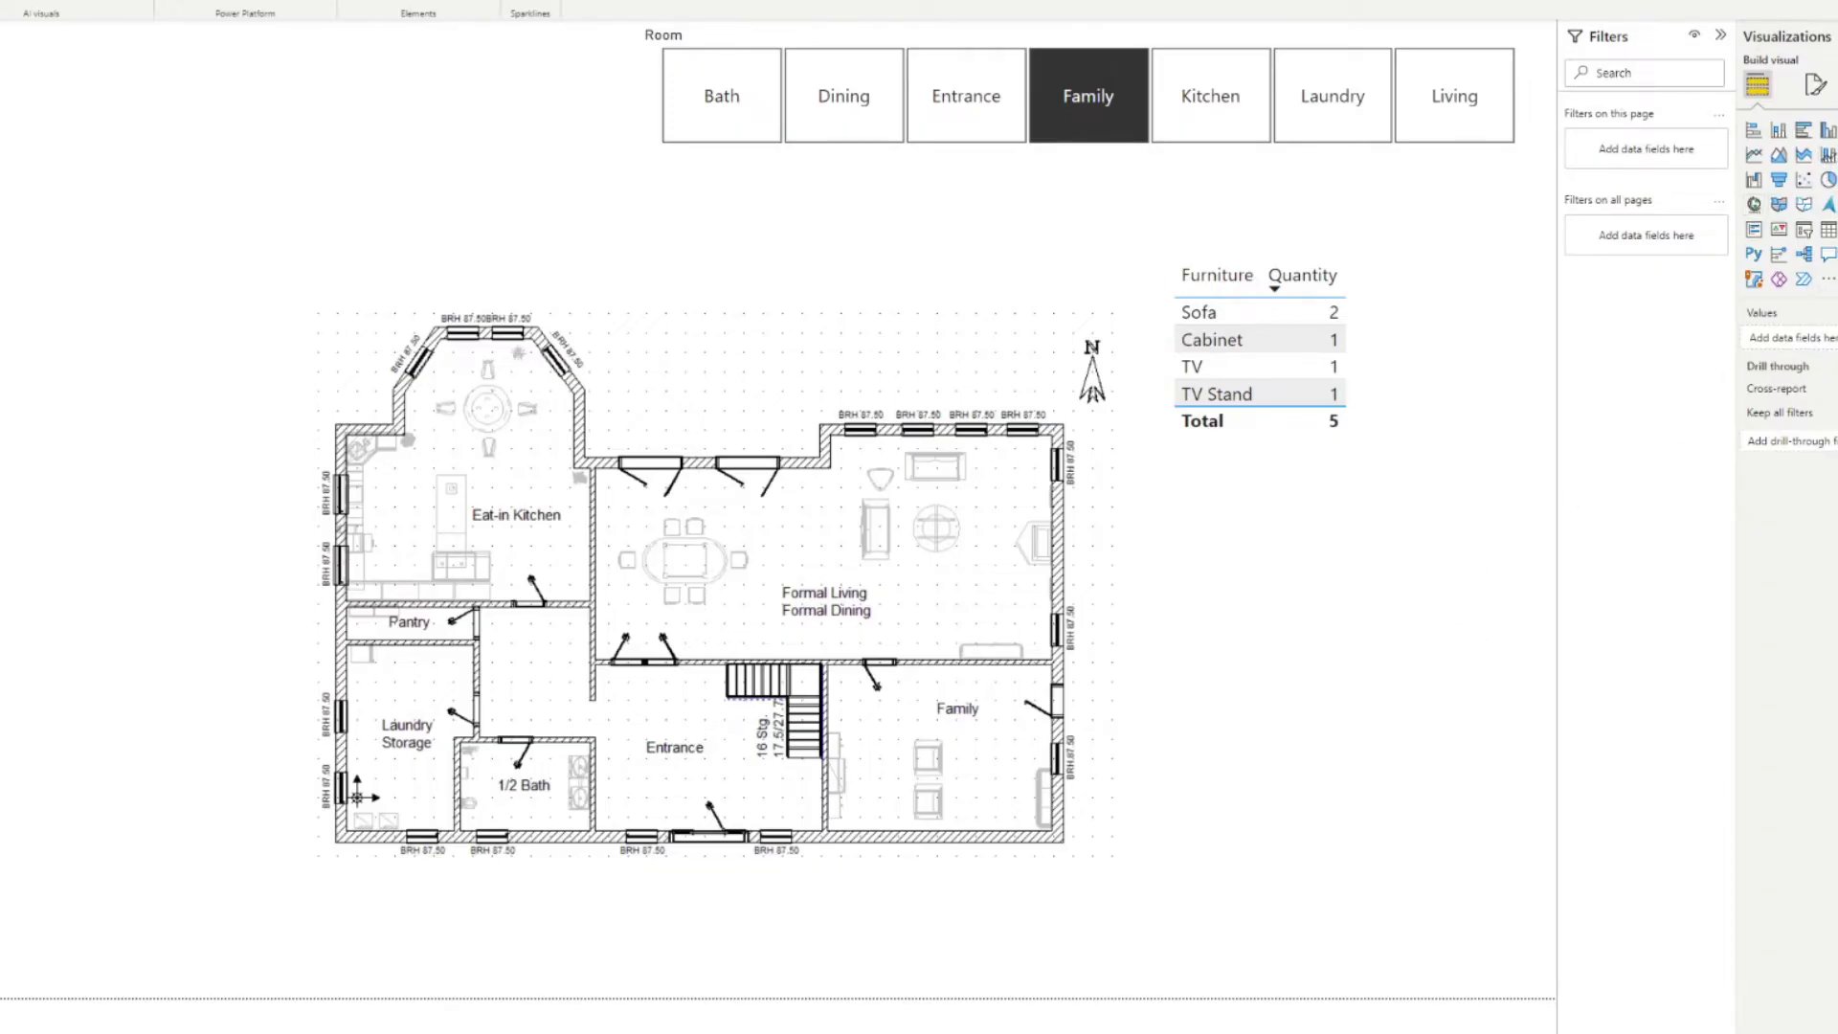
# Add a shape map visual and assign the Furniture field to it.
pyautogui.click(1805, 206)
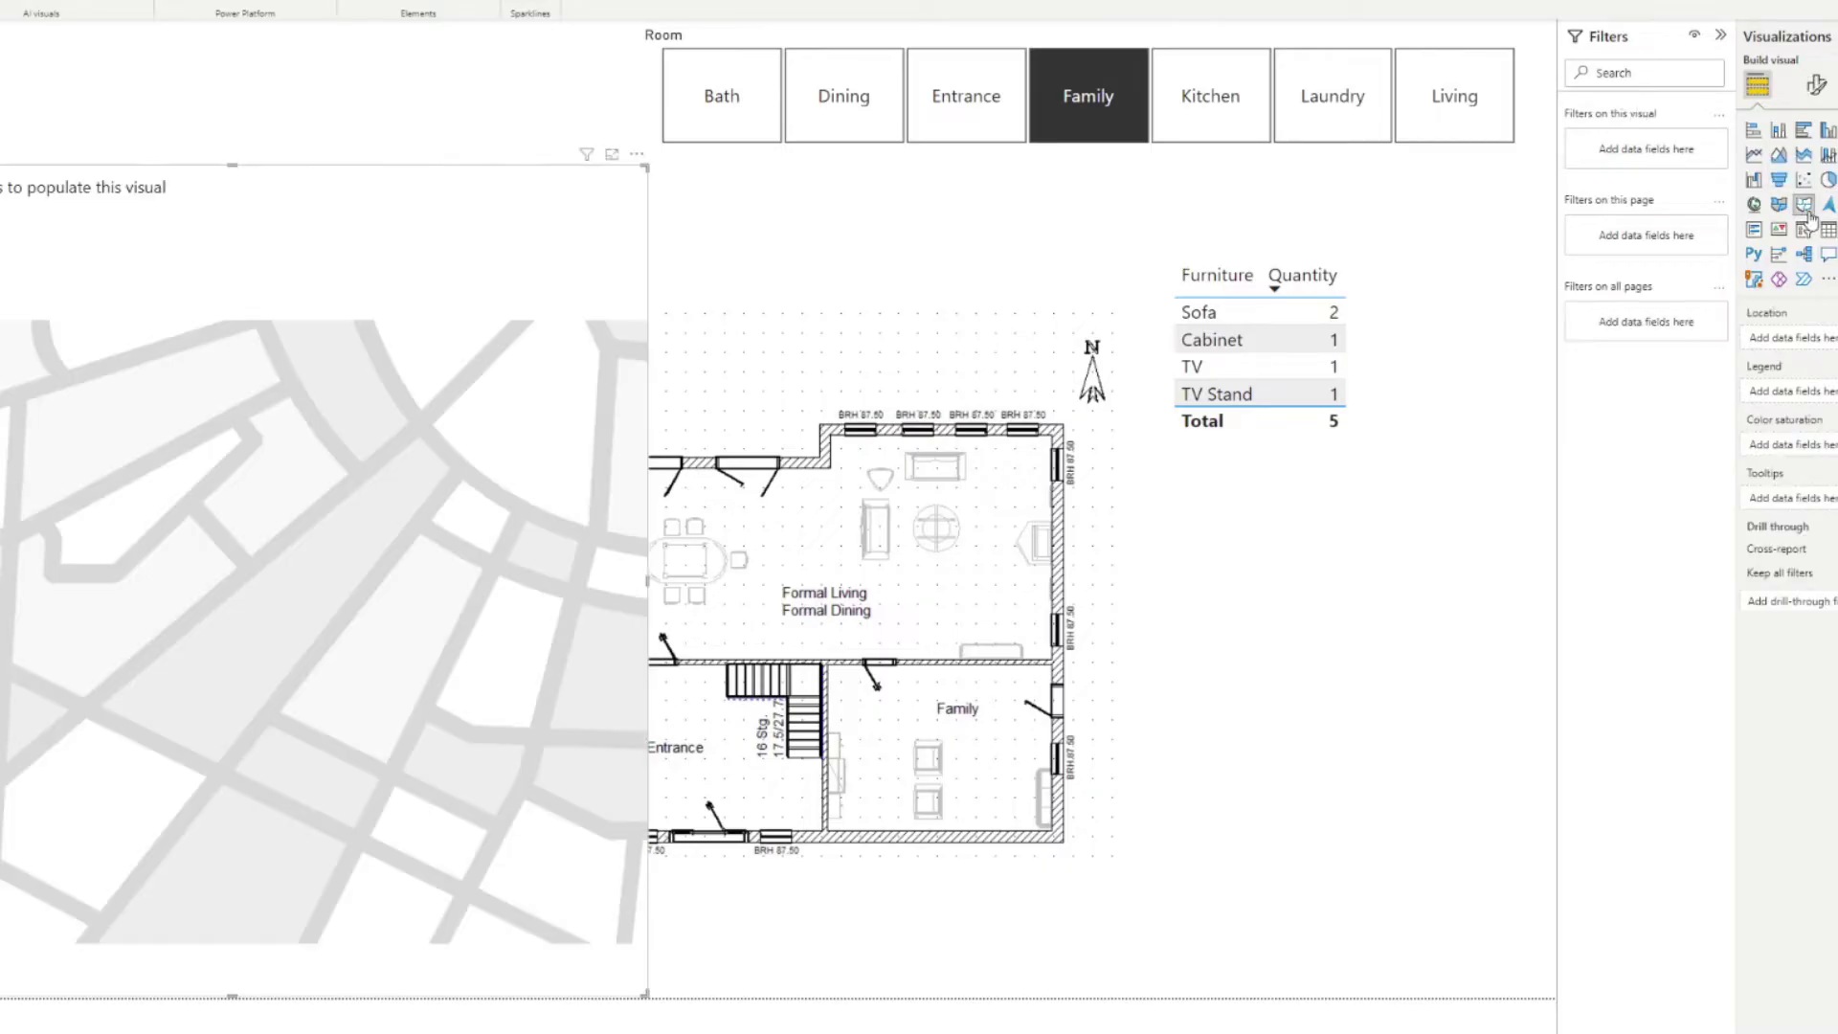
pyautogui.click(1817, 84)
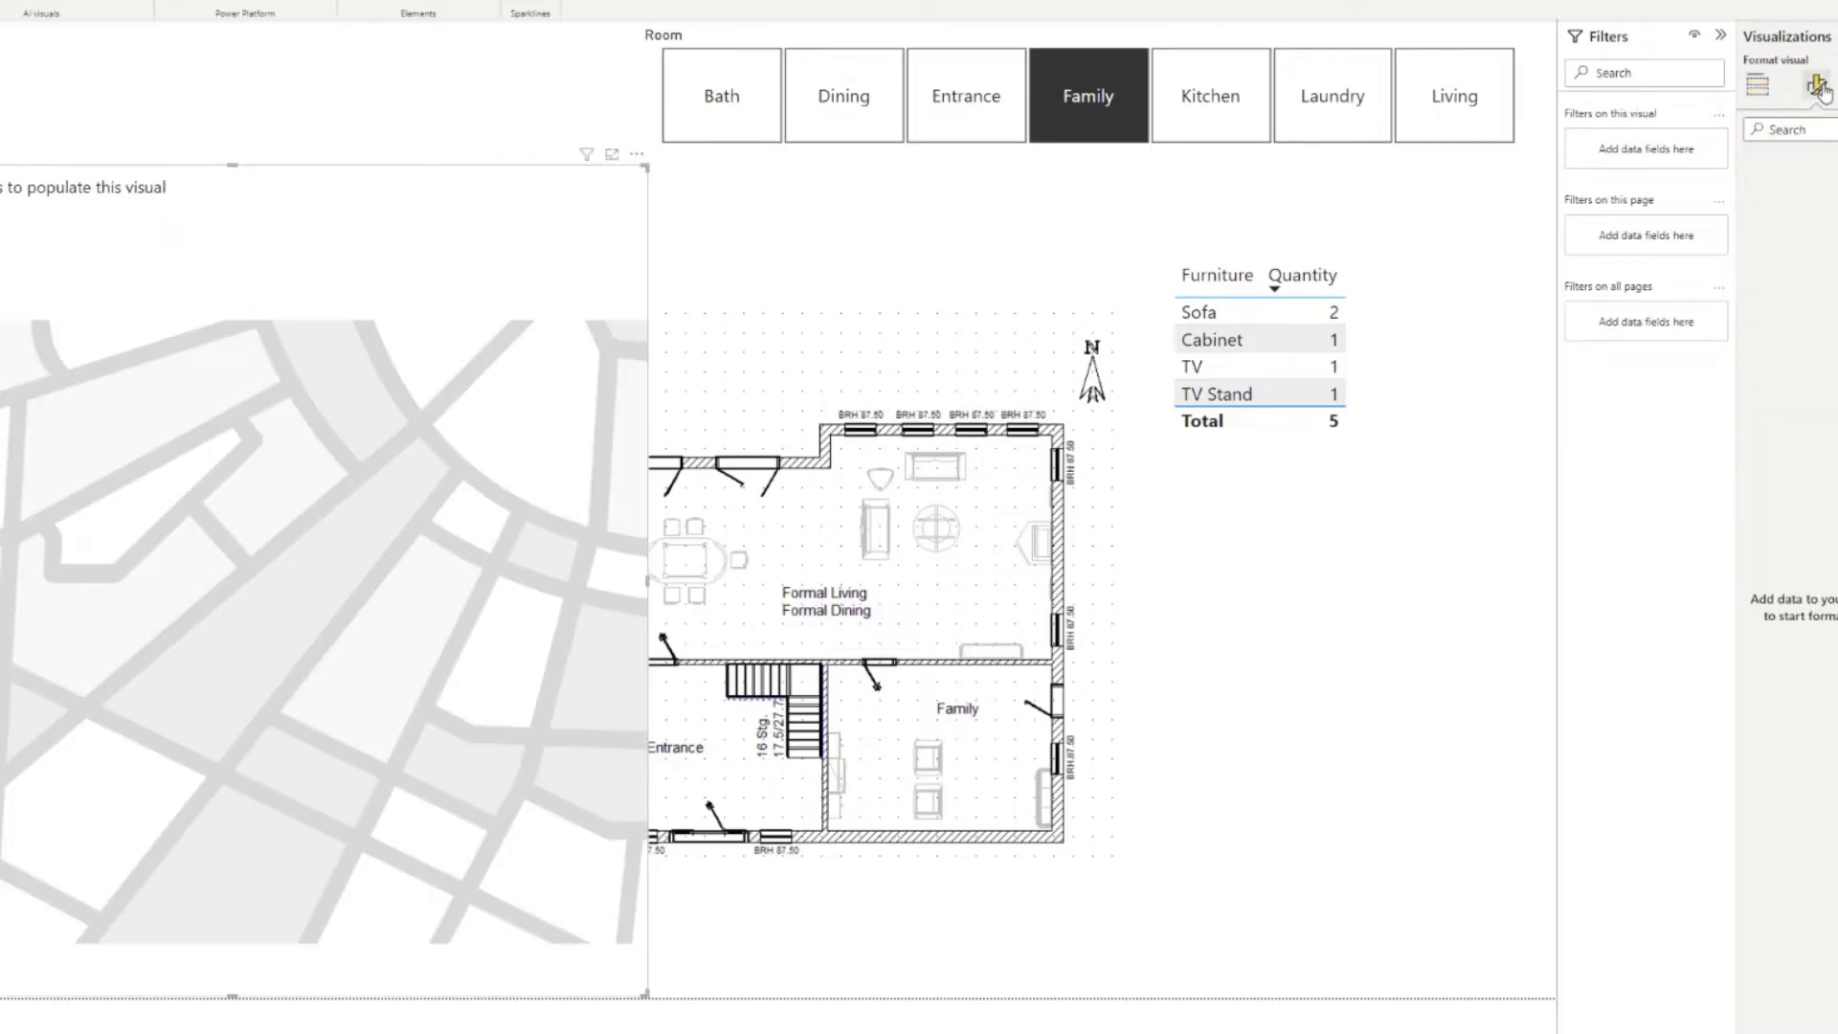
pyautogui.click(1758, 86)
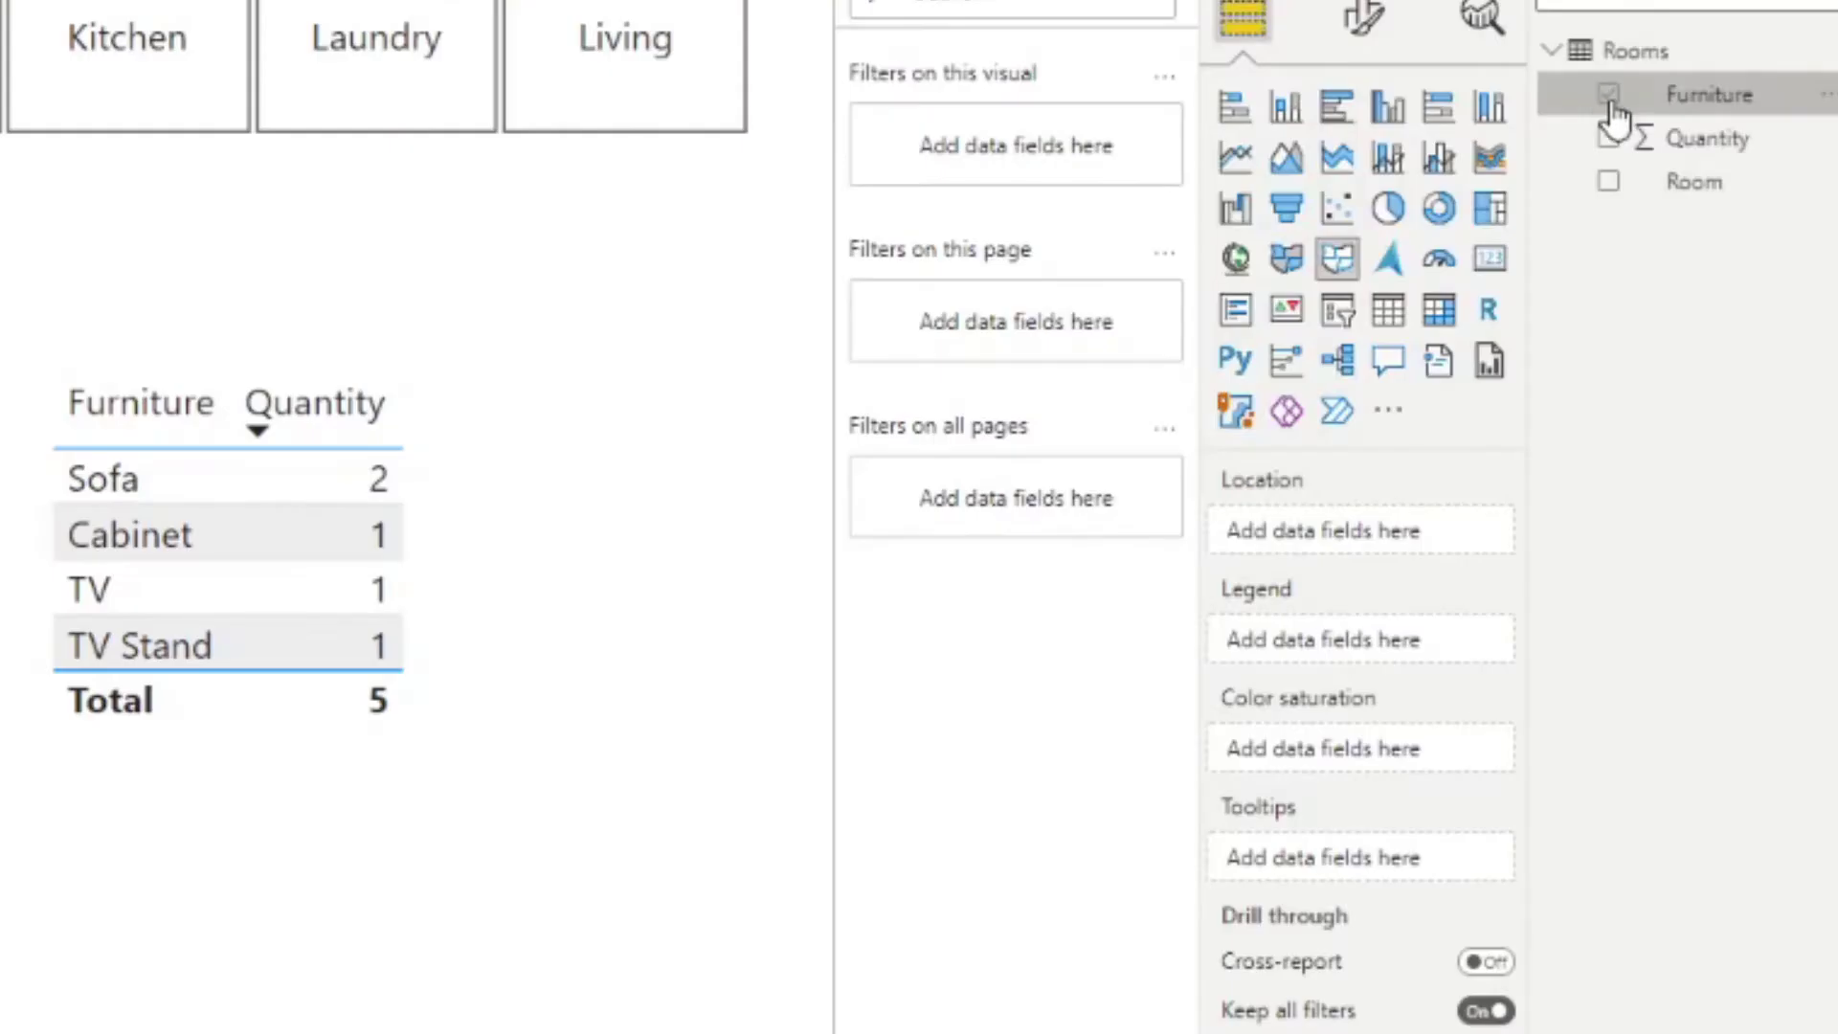
pyautogui.click(1608, 94)
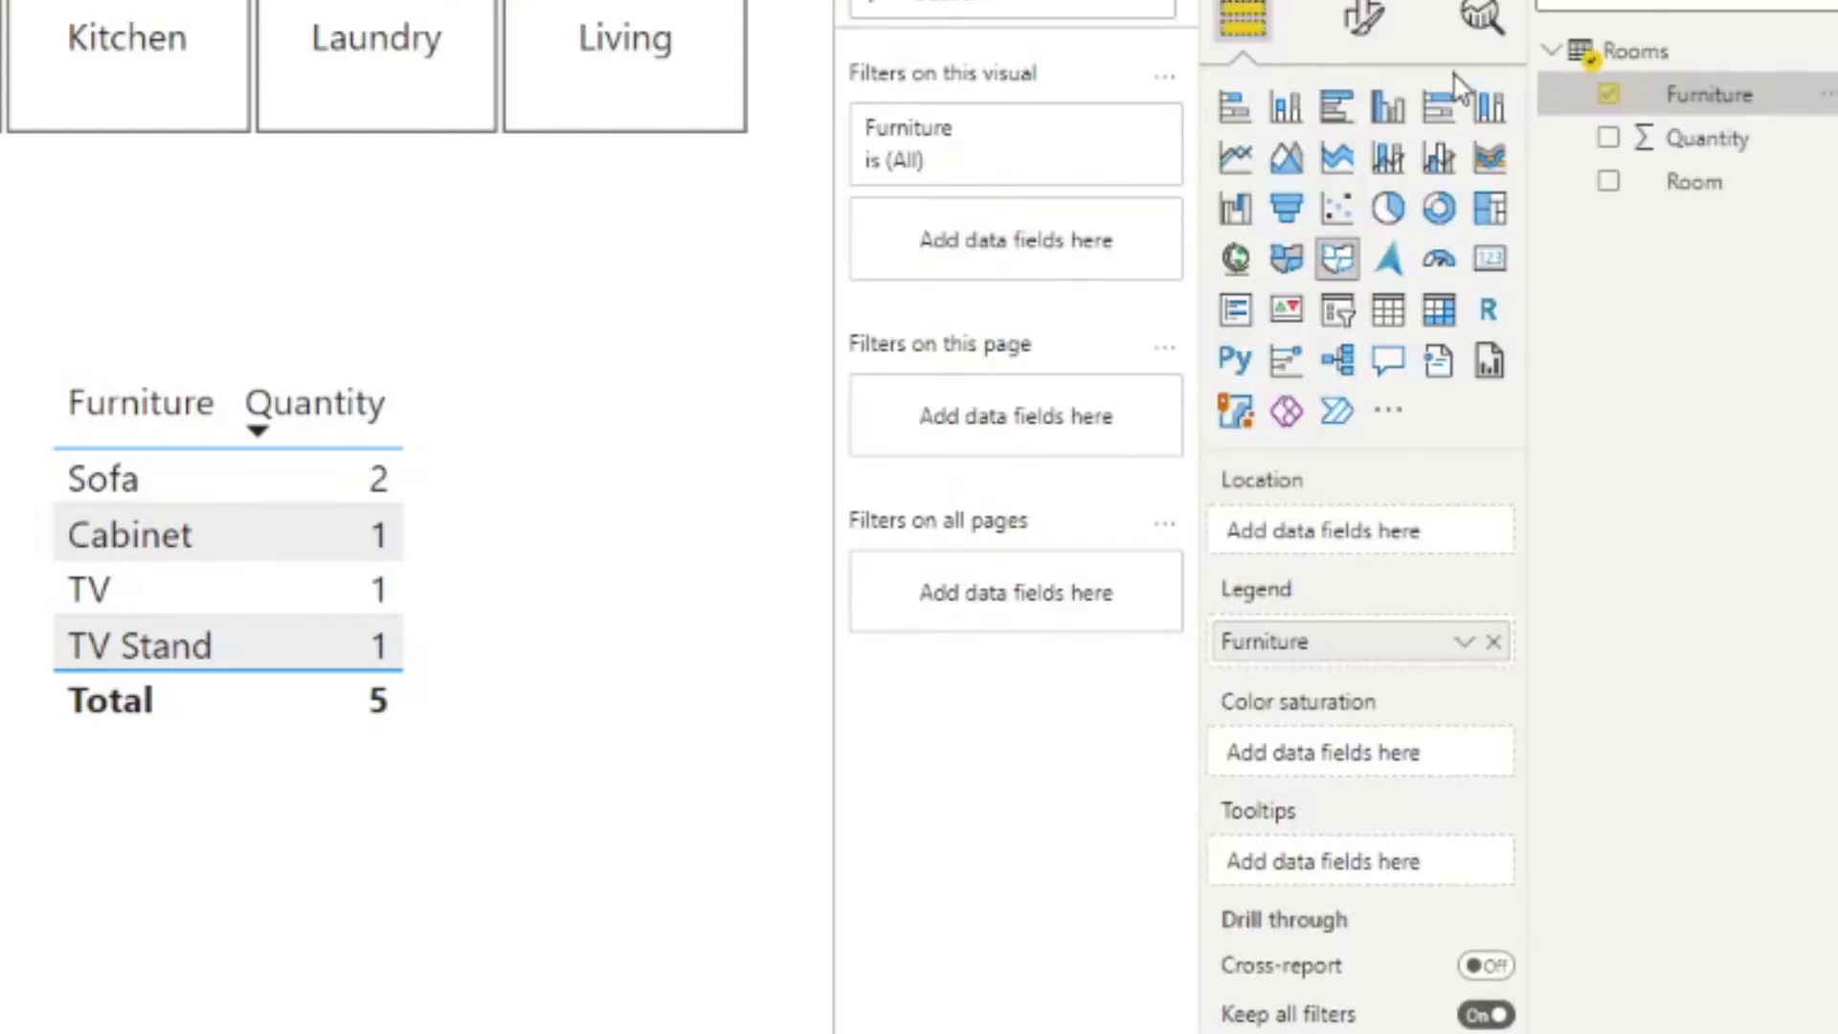
pyautogui.click(1815, 85)
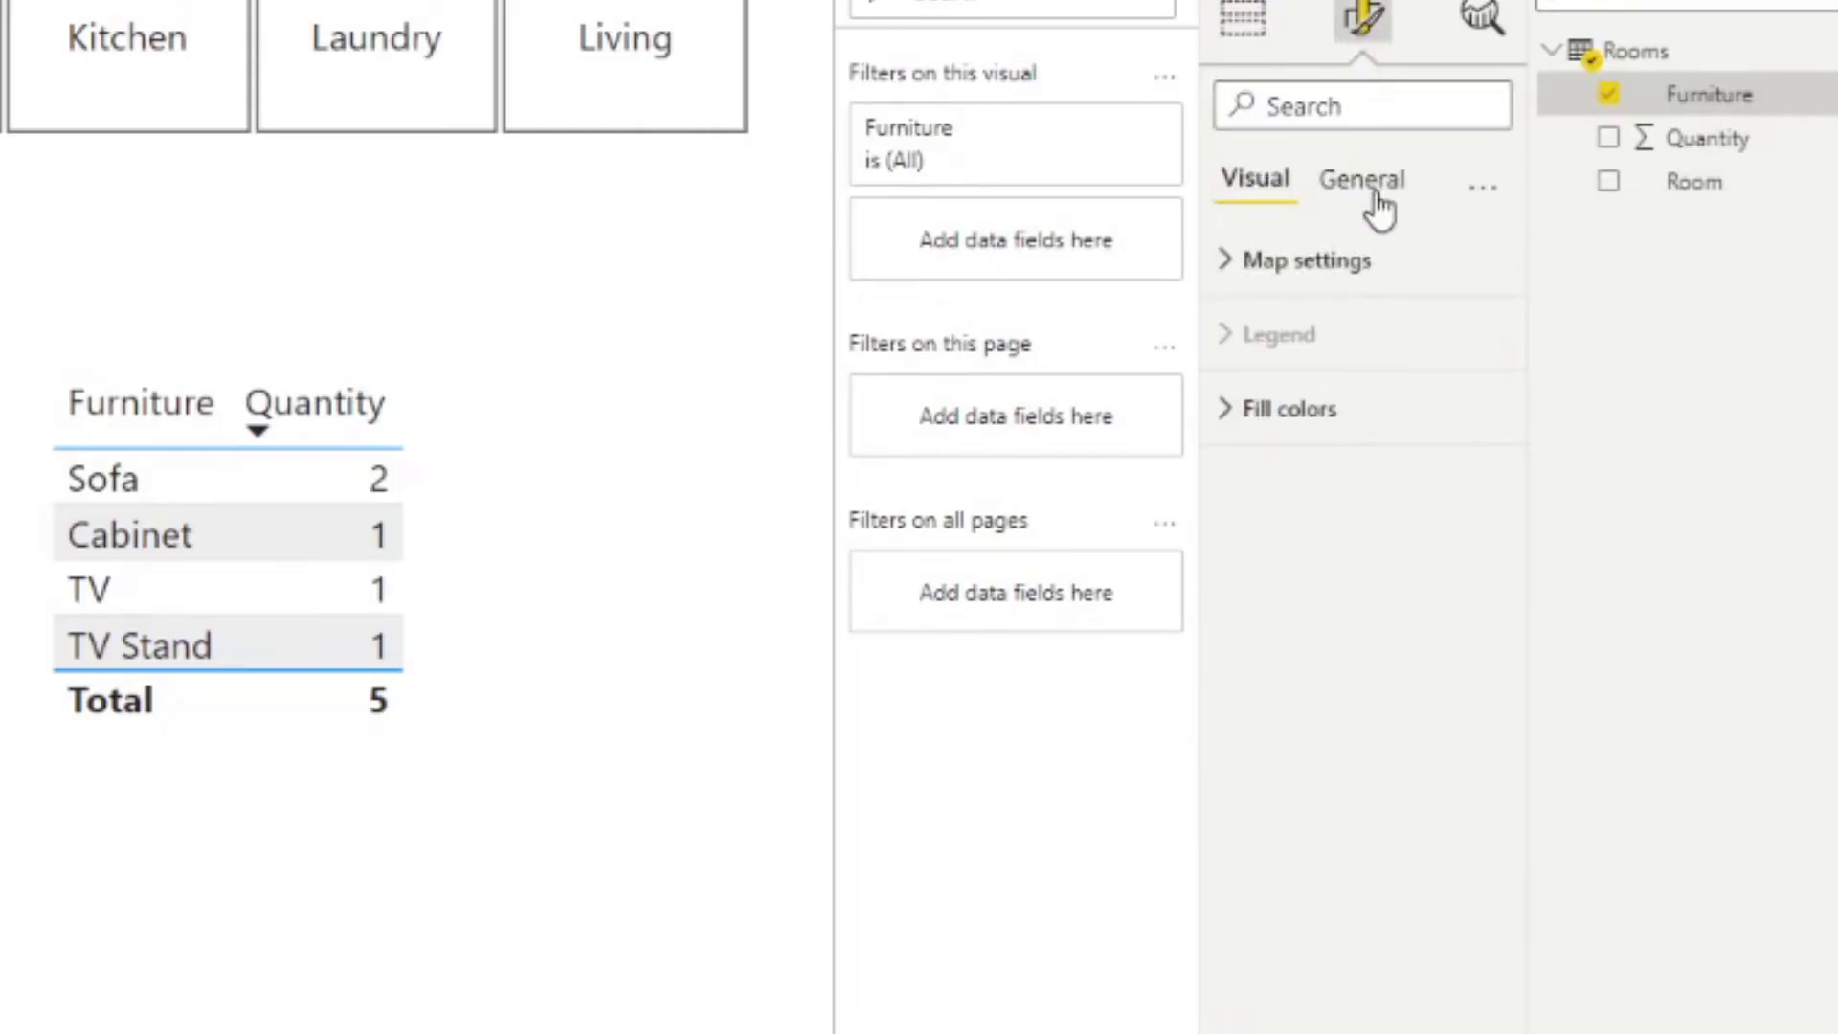
pyautogui.click(1364, 182)
pyautogui.click(1249, 182)
# Try Custom map as the map type, cancel the file picker, and delete the US states map.
pyautogui.click(1354, 274)
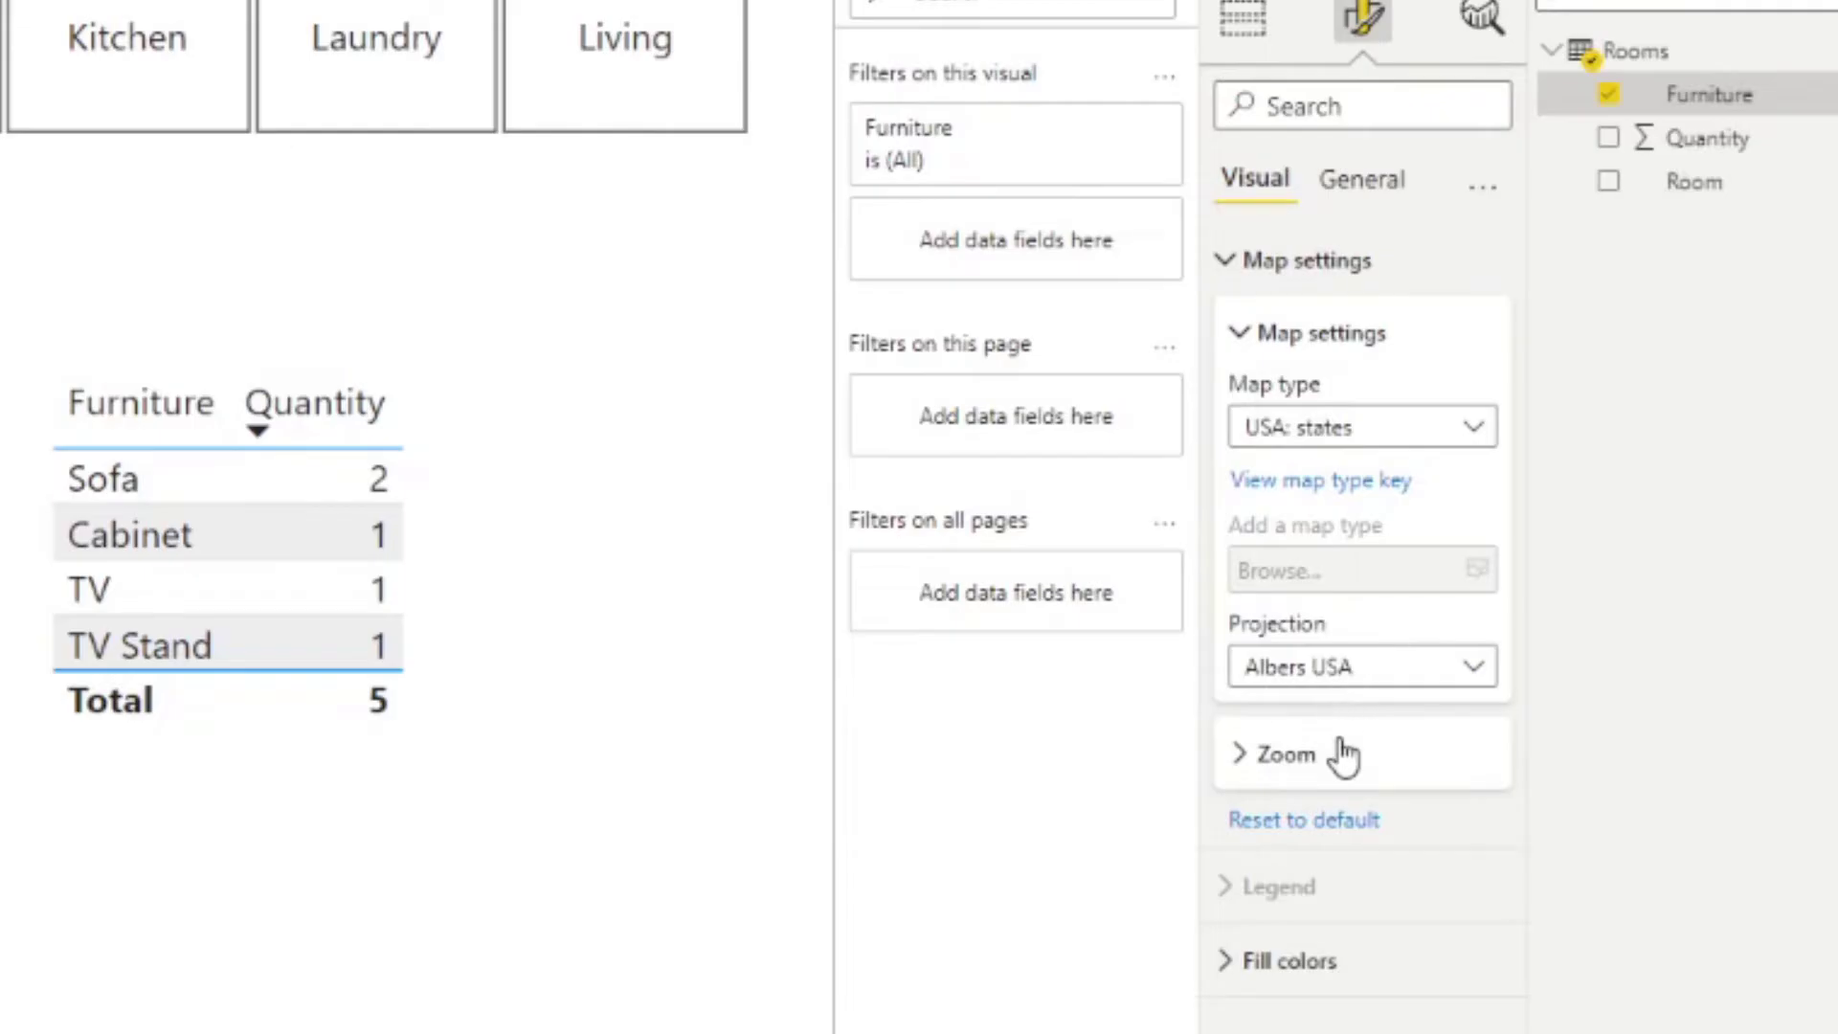
pyautogui.click(1344, 756)
pyautogui.click(1398, 430)
pyautogui.scroll(-1, 1357, 923)
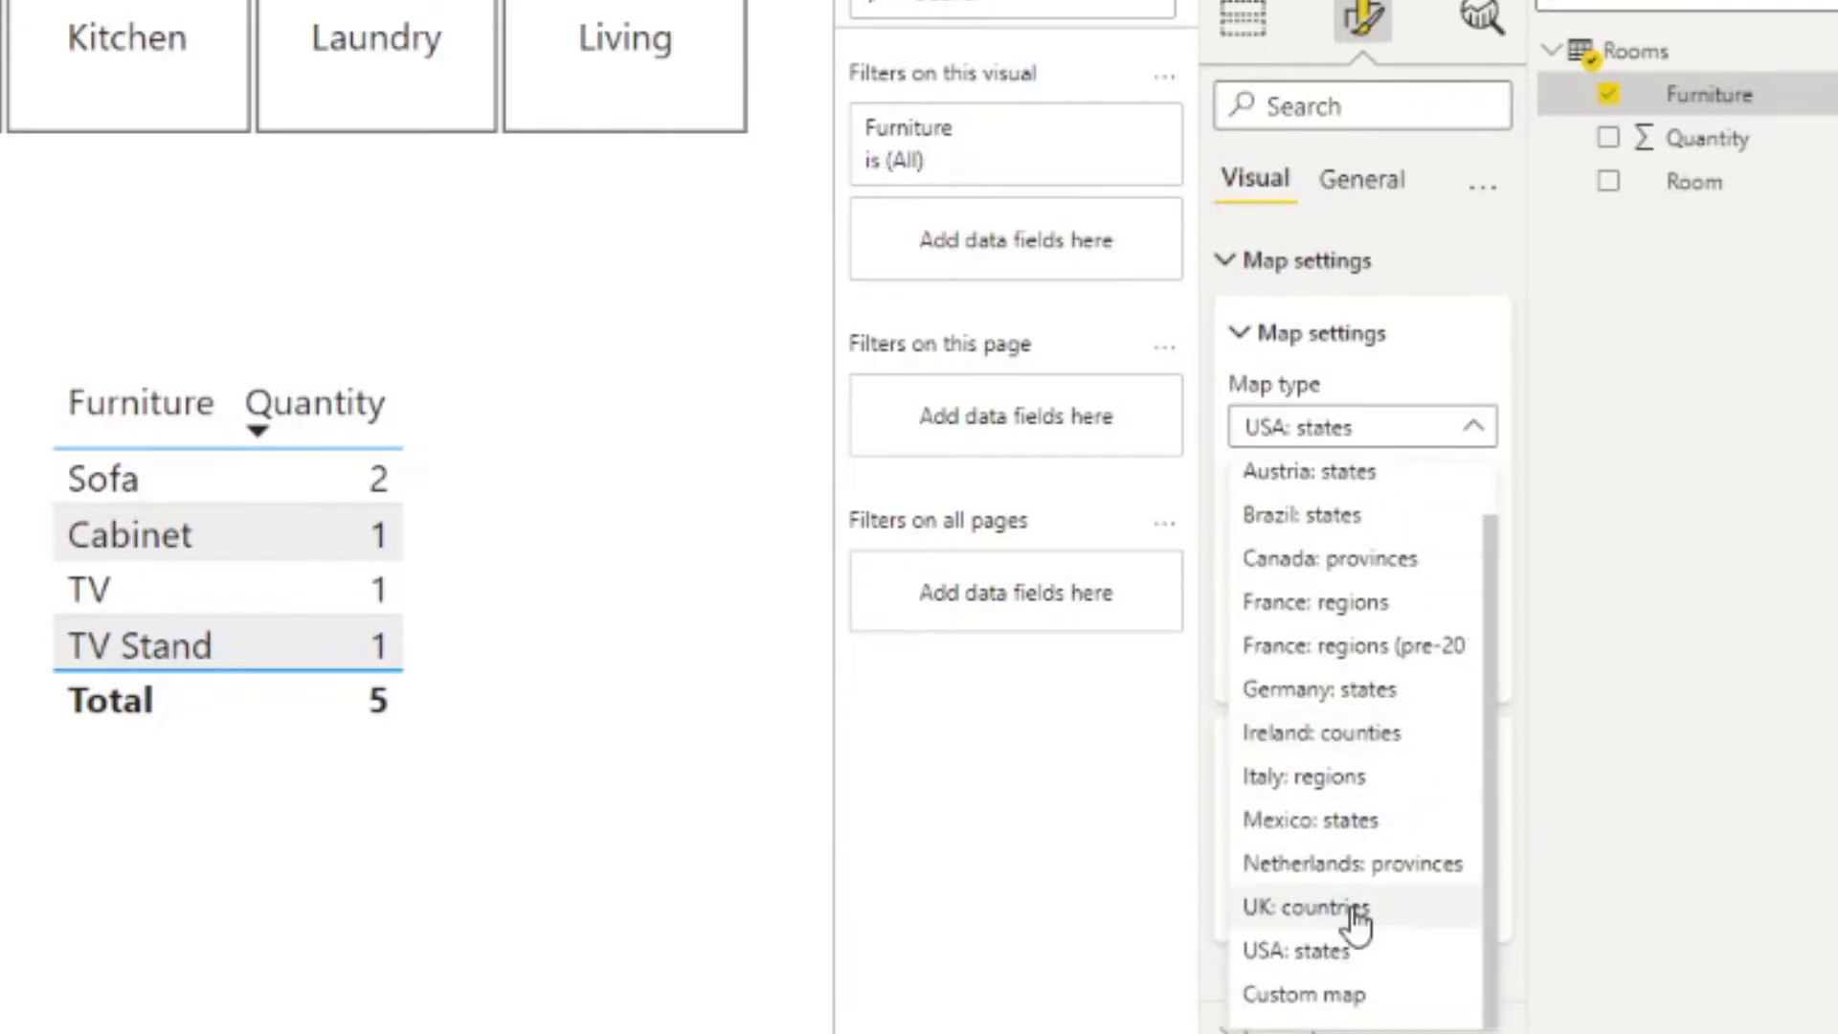
pyautogui.click(1321, 991)
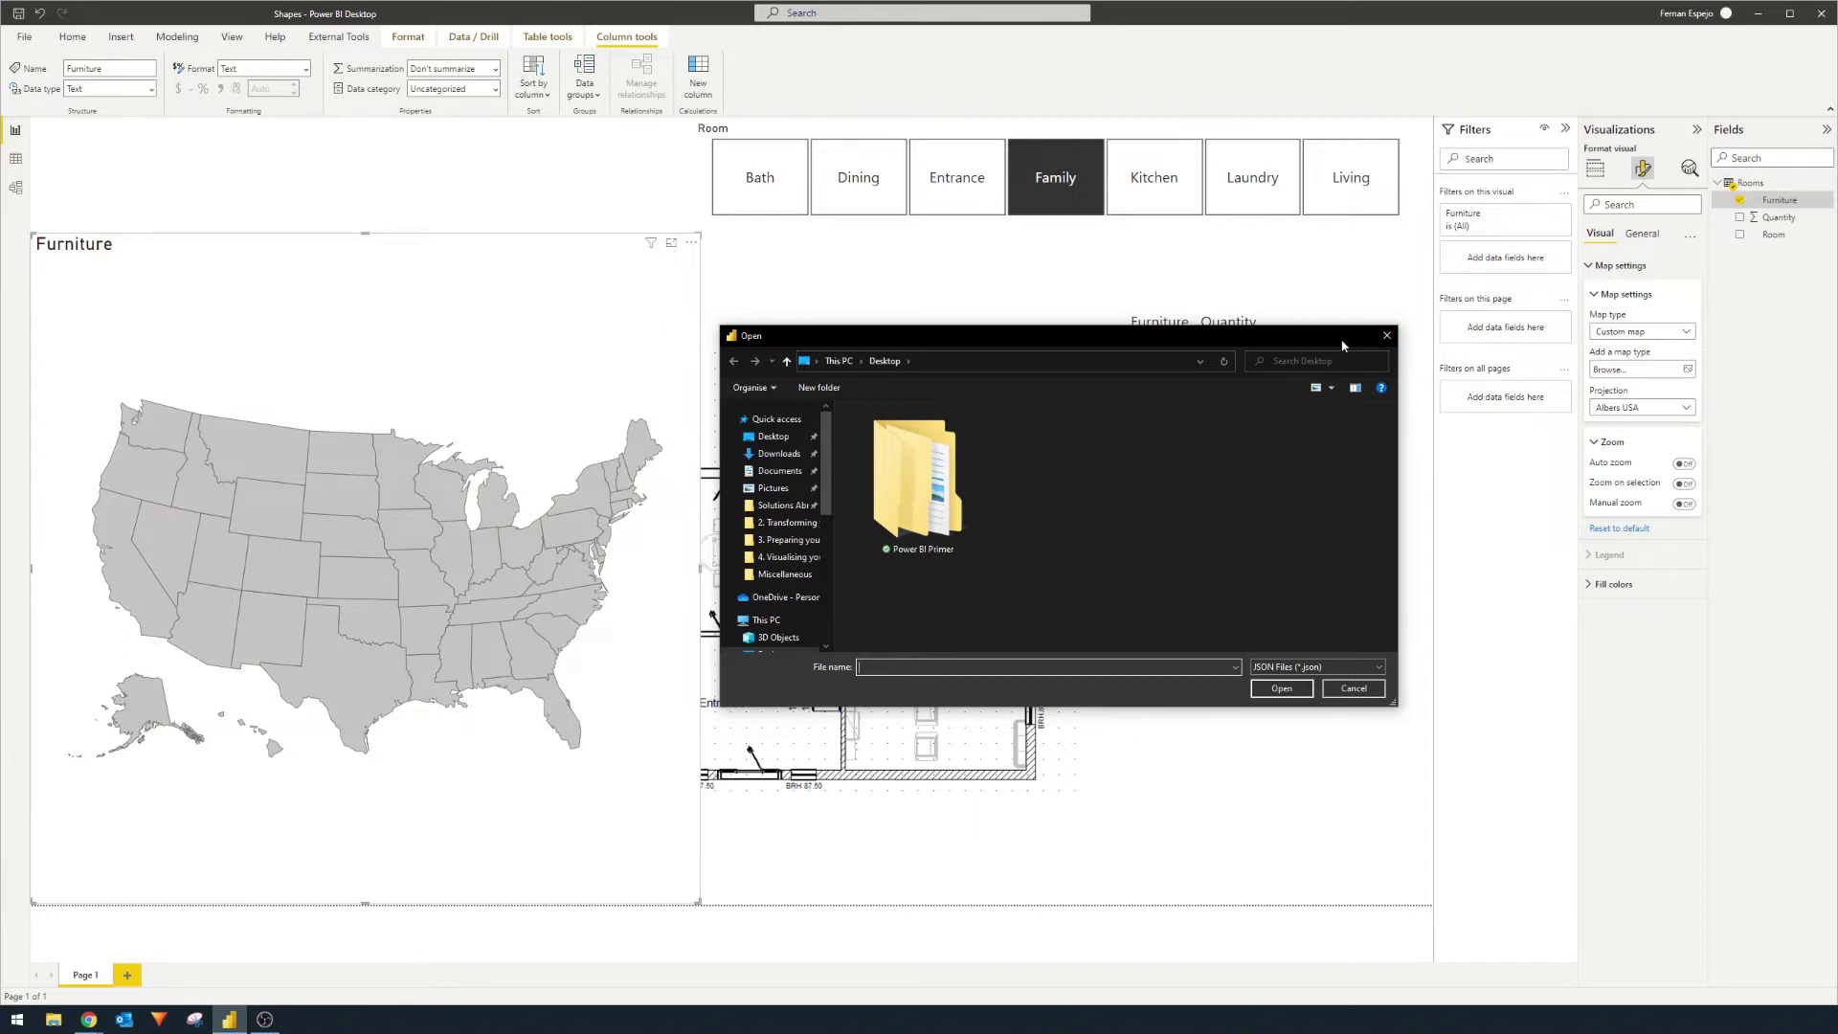
pyautogui.moveTo(1343, 344); pyautogui.dragTo(1414, 342)
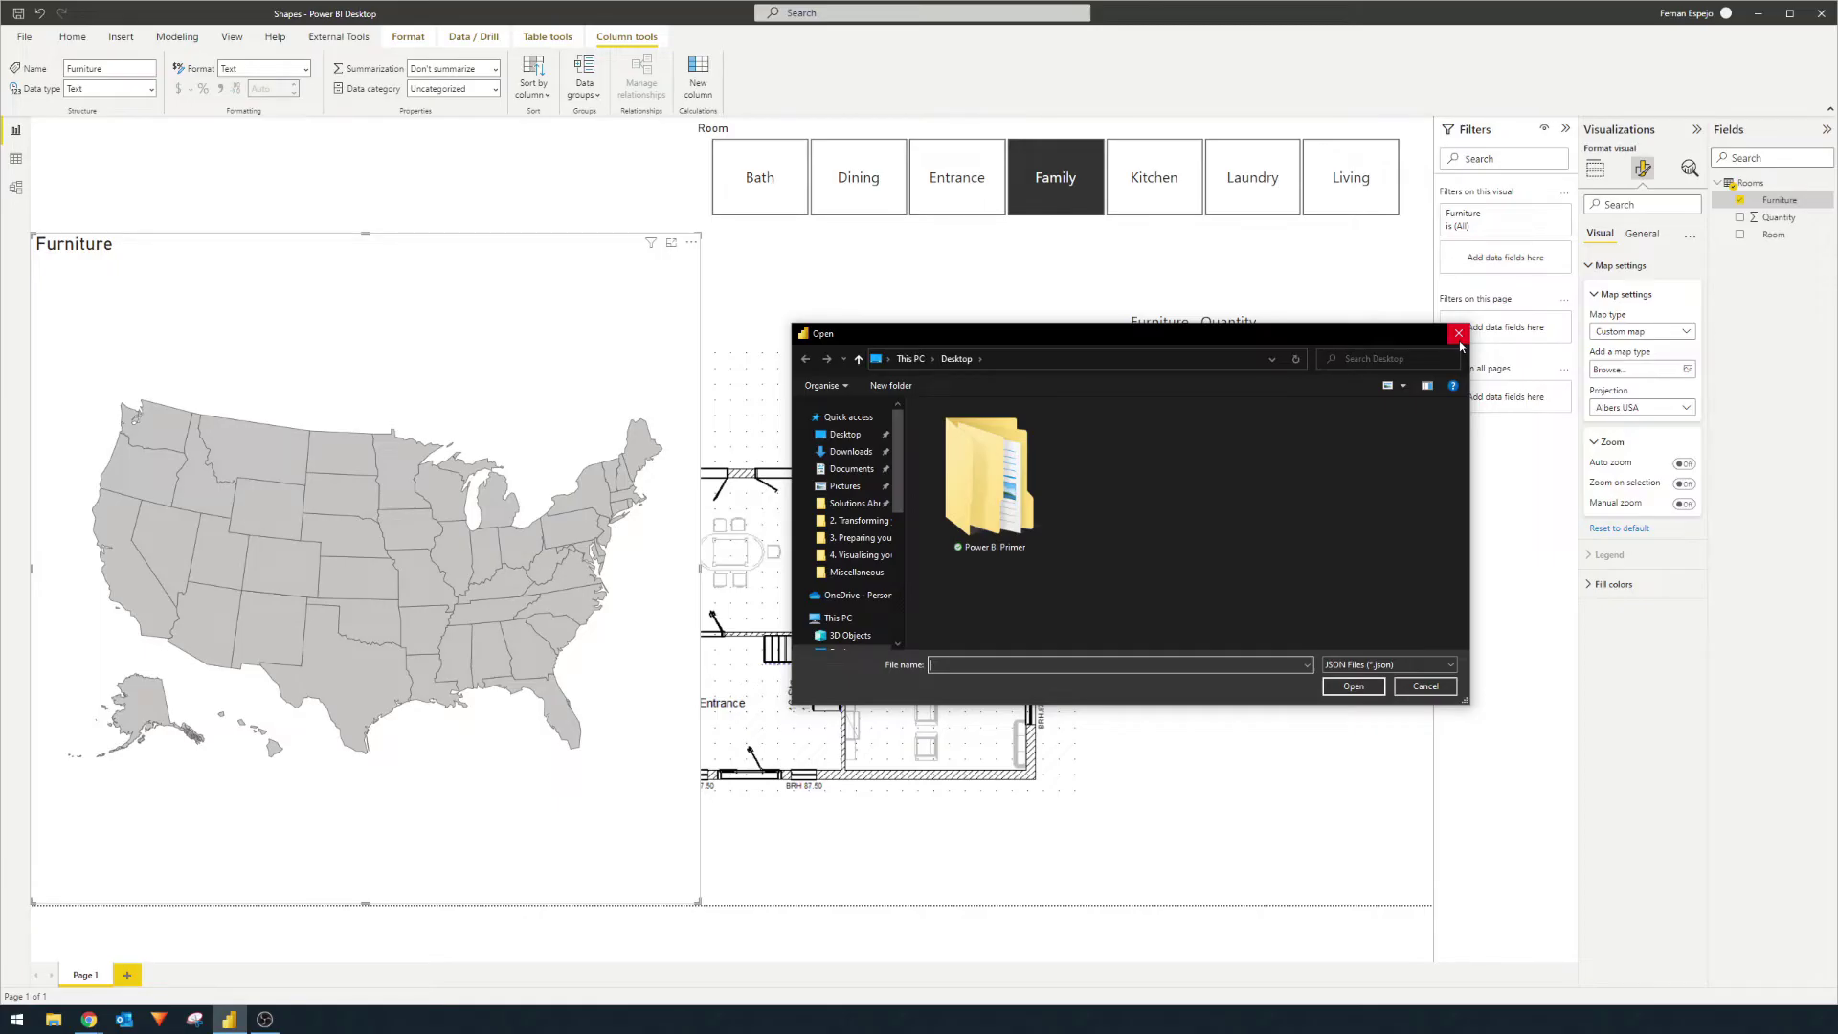
pyautogui.click(1457, 335)
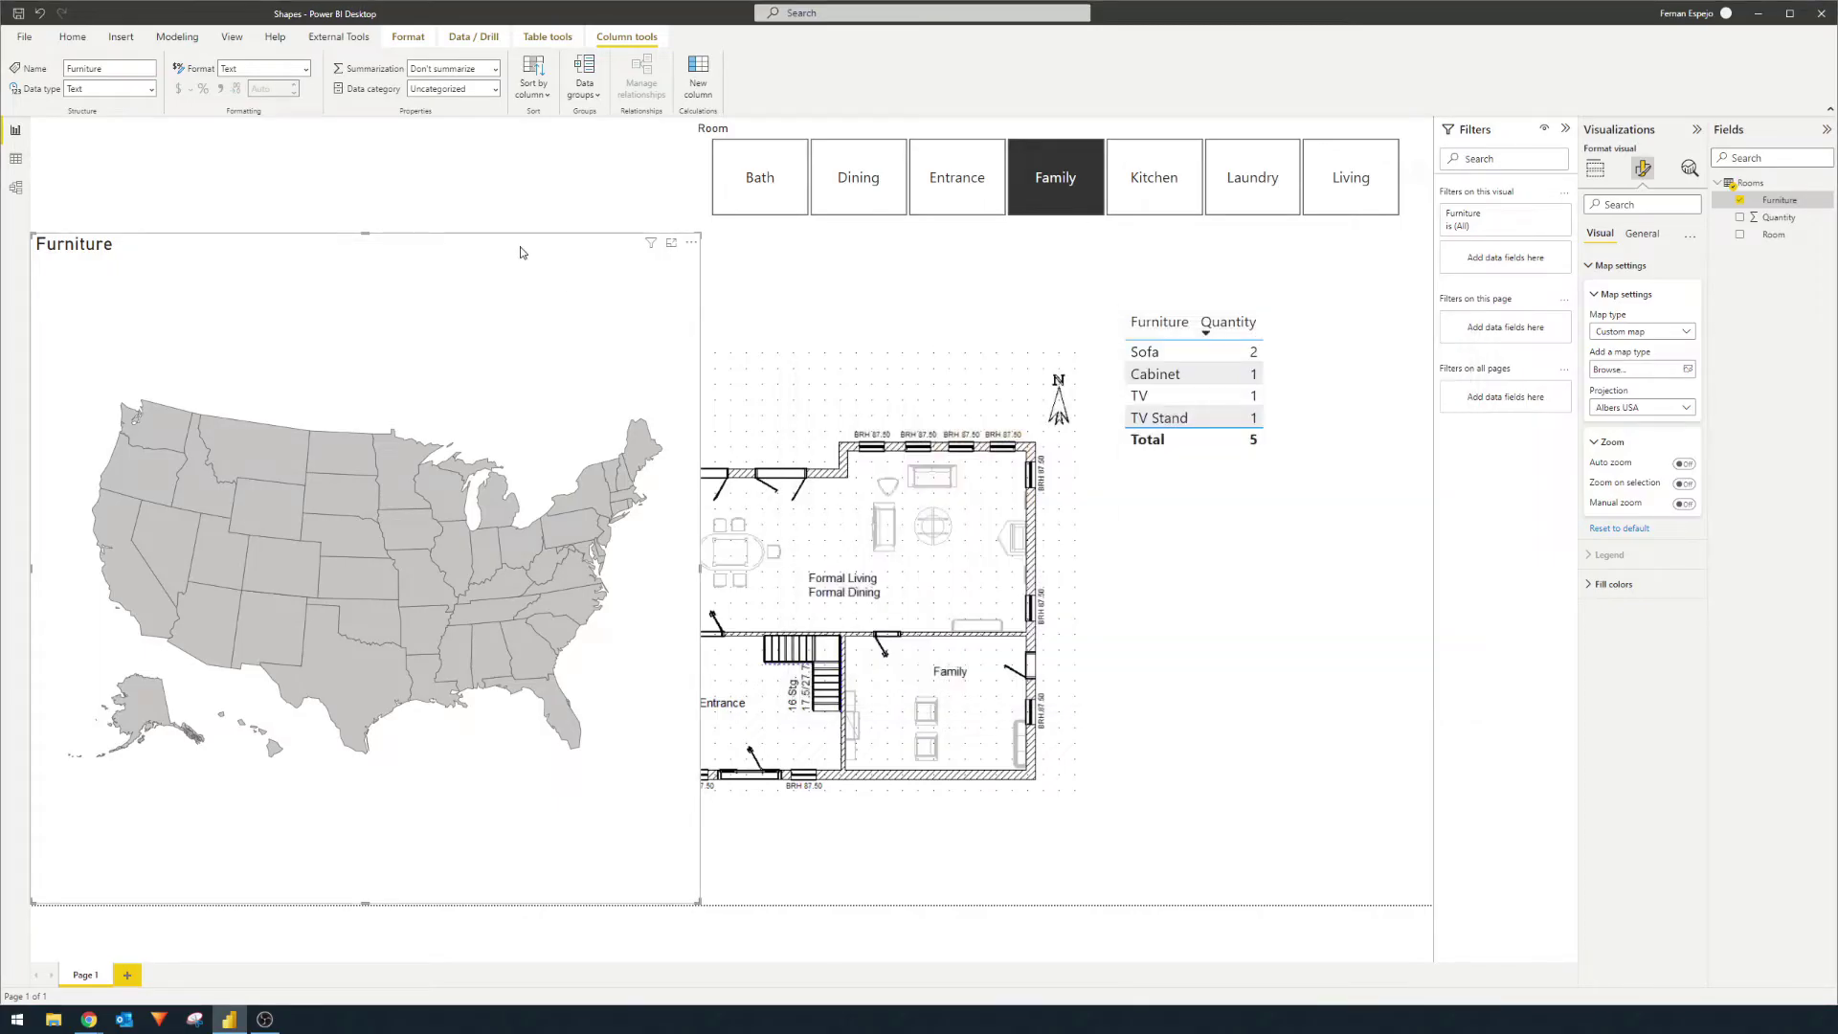
pyautogui.press('Delete')
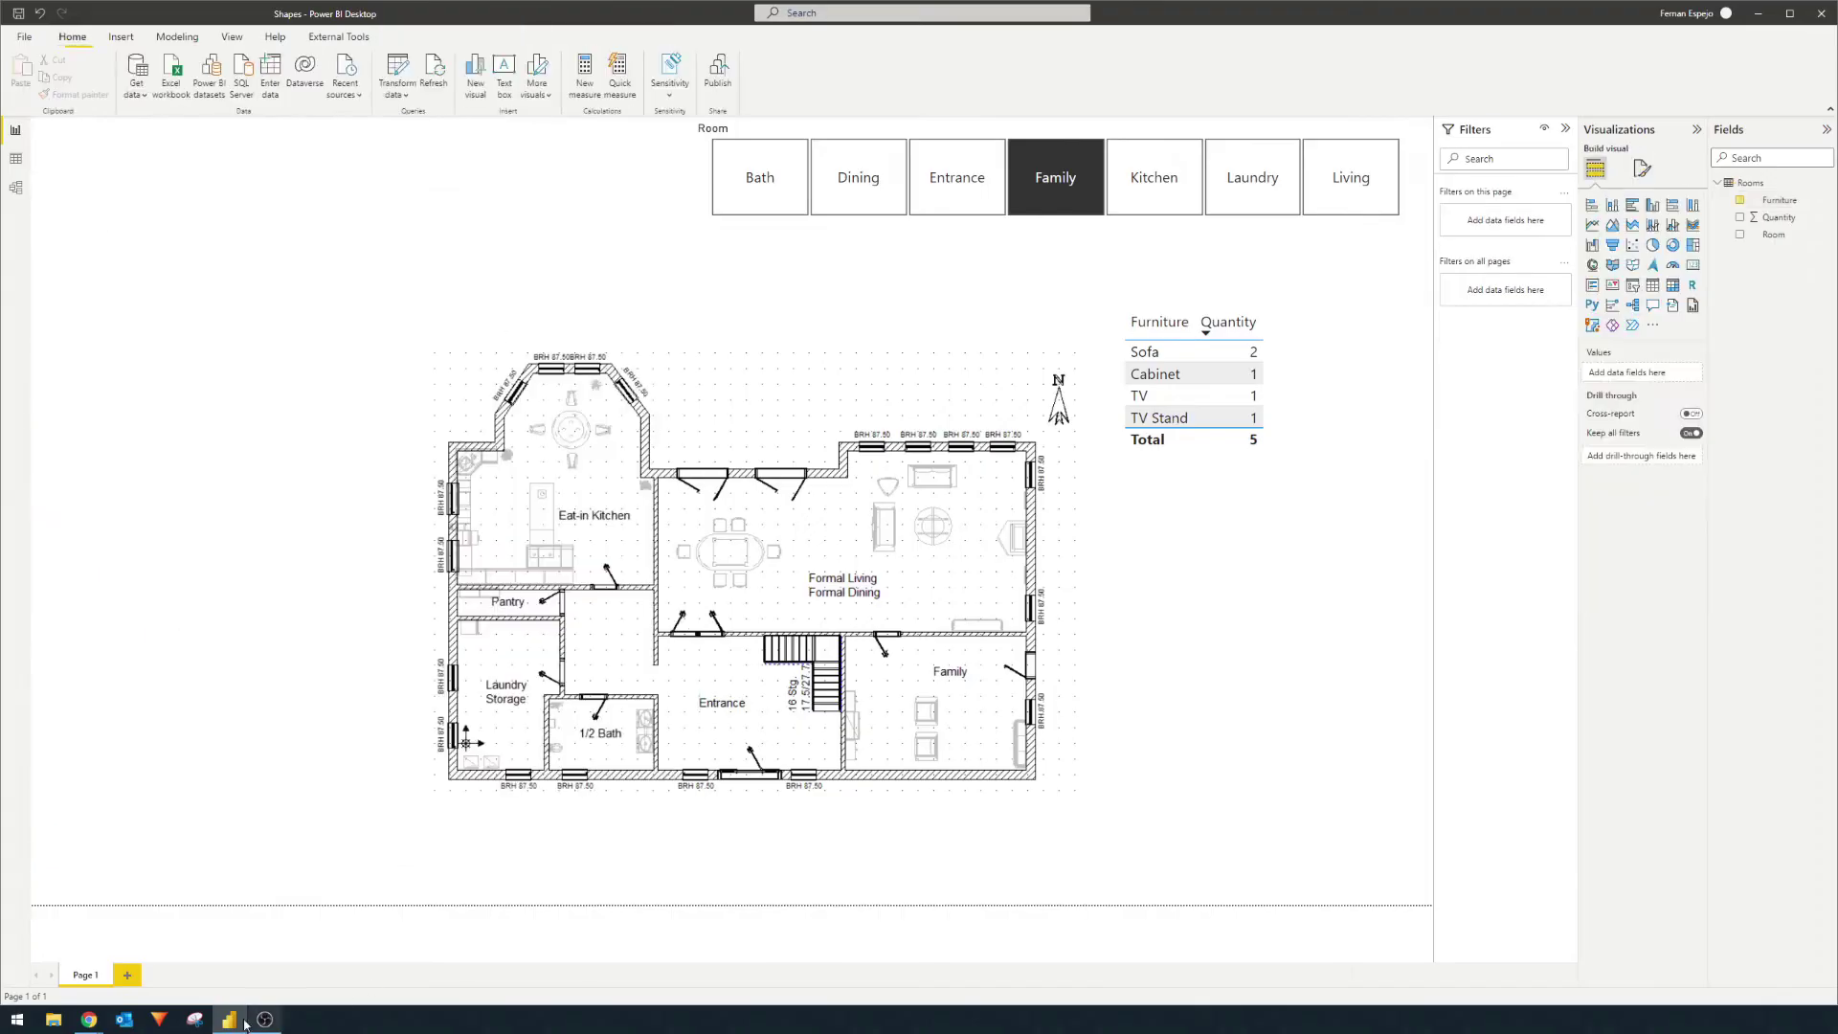
# Switch to the browser showing OKVIZ's Synoptic Panel for Power BI page.
pyautogui.click(149, 950)
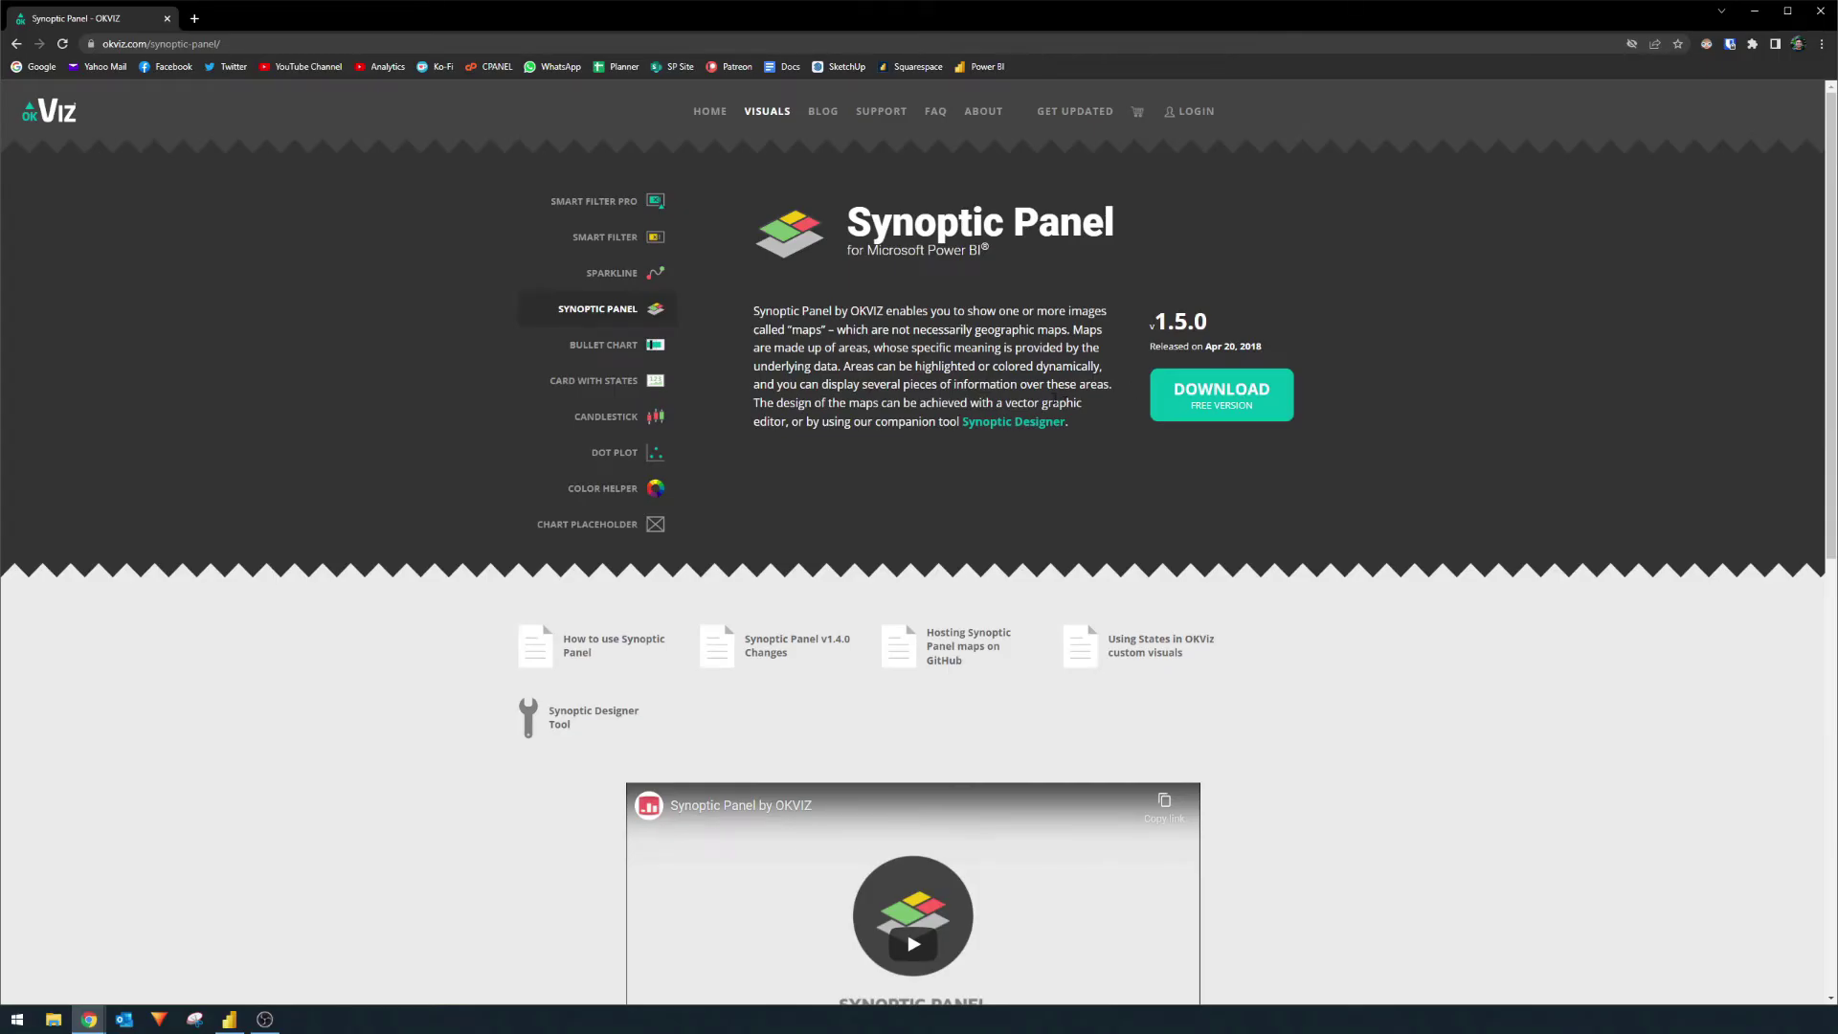
# Open Synoptic Designer, browse to the Floor plan image, and centre and zoom it on the canvas.
pyautogui.click(1024, 424)
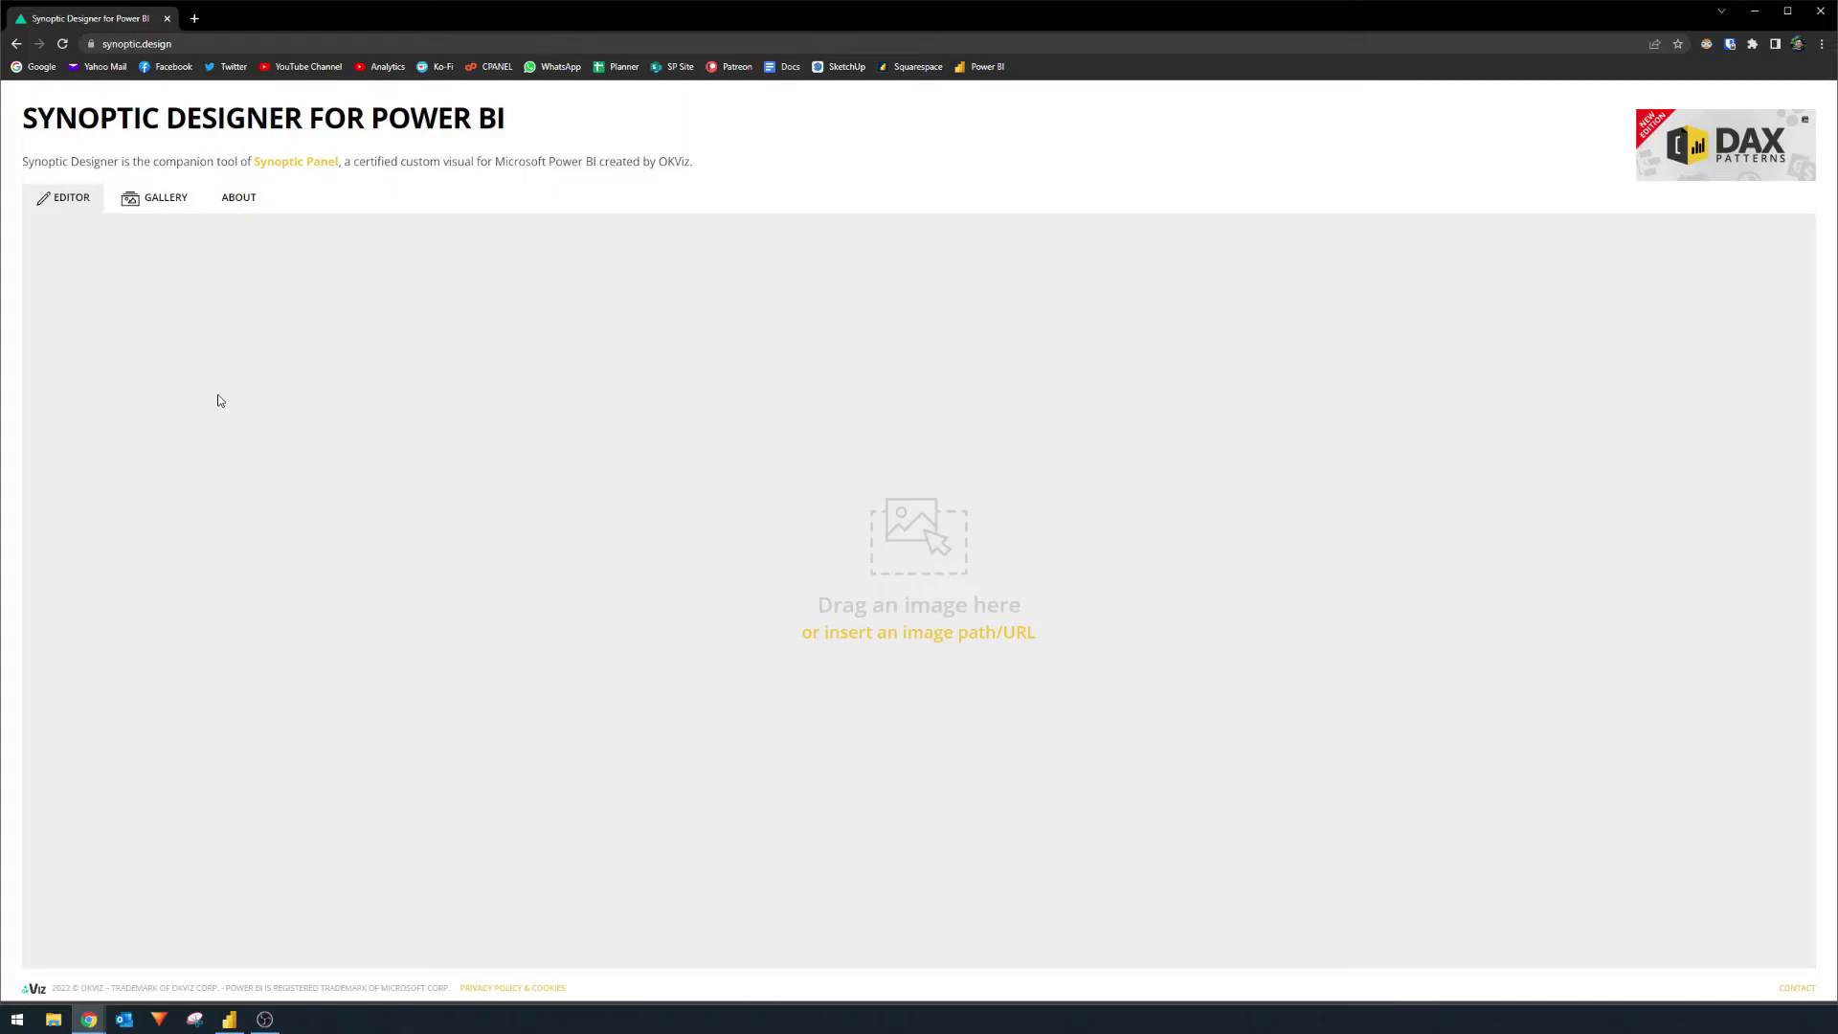
pyautogui.click(914, 632)
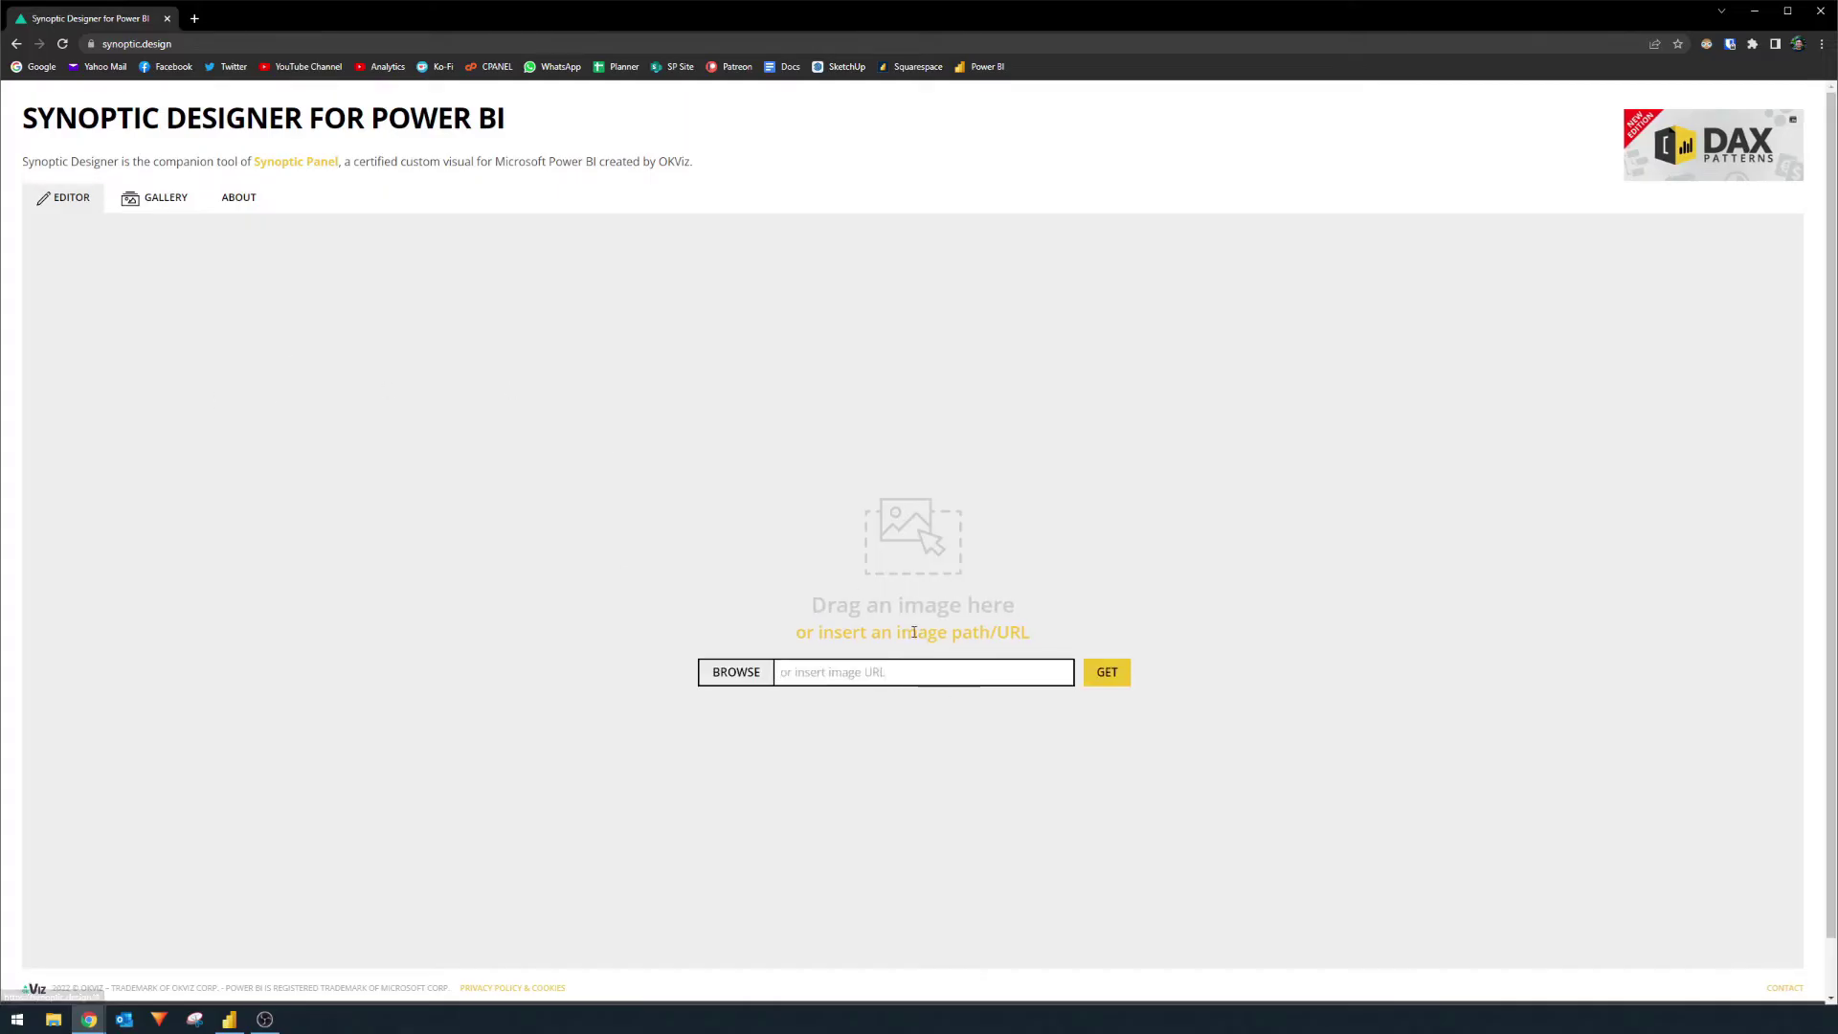
pyautogui.click(737, 674)
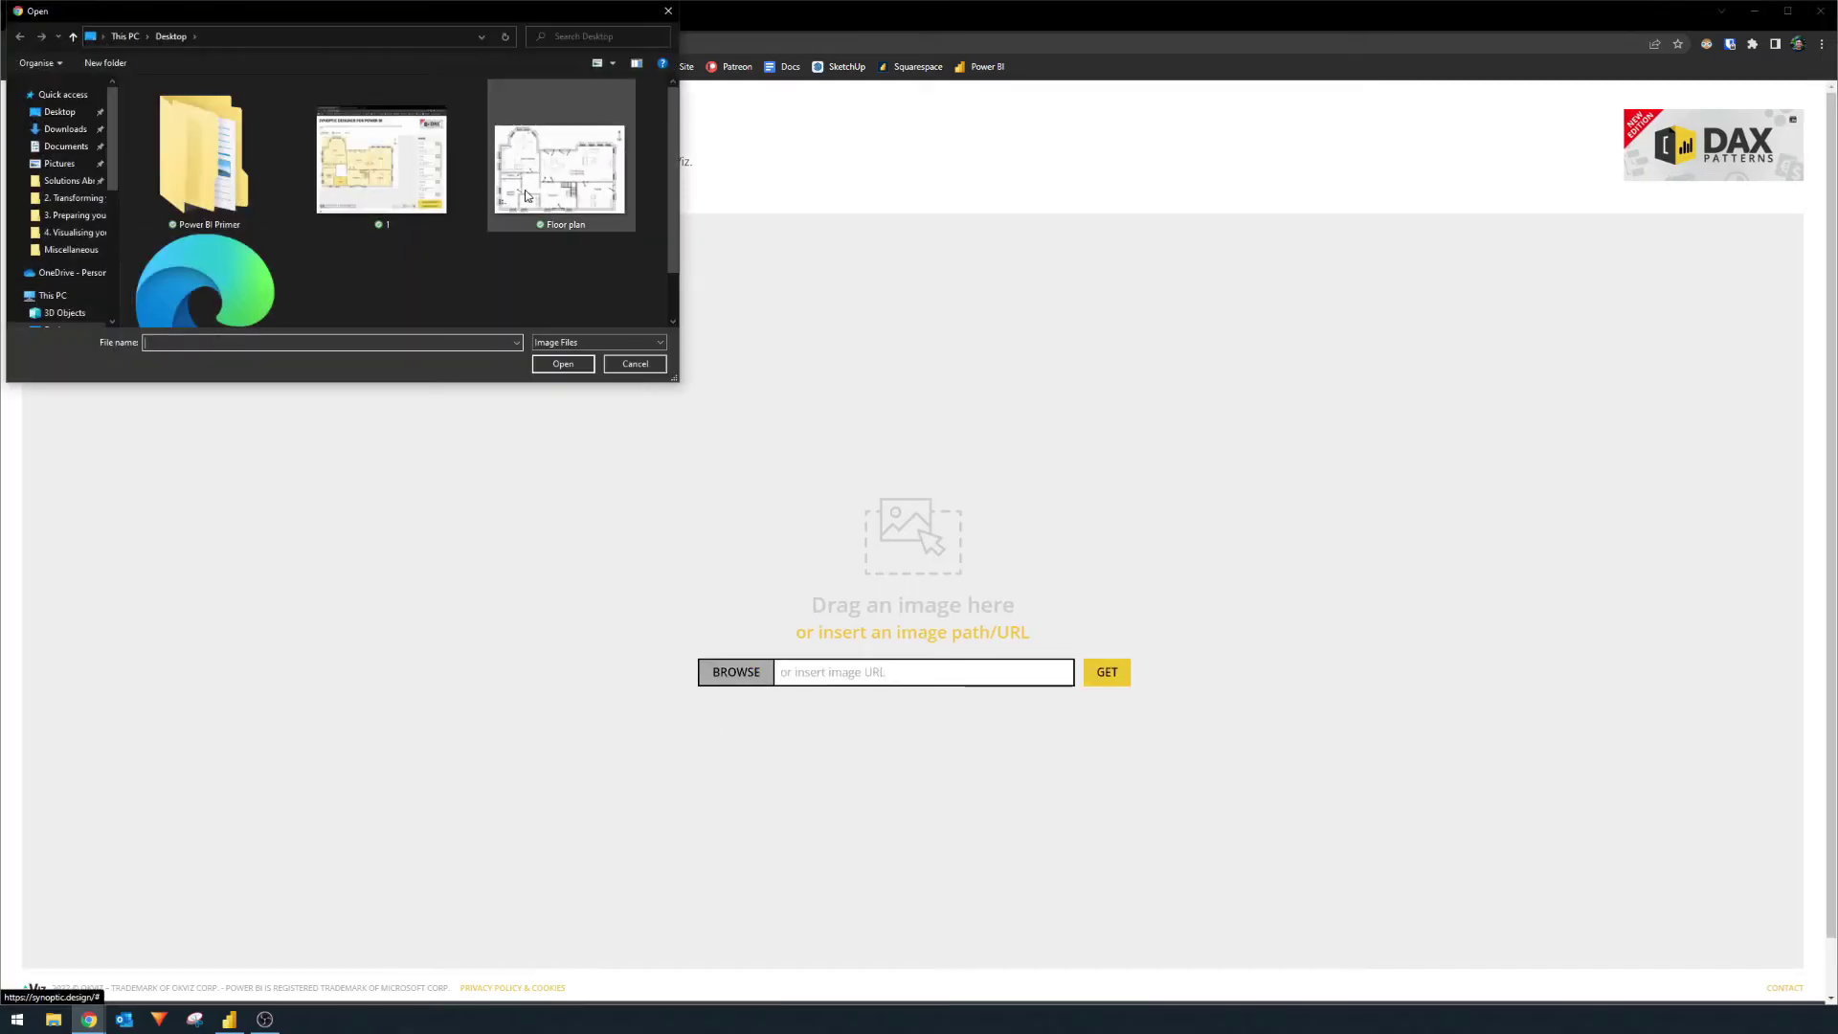
pyautogui.doubleClick(528, 191)
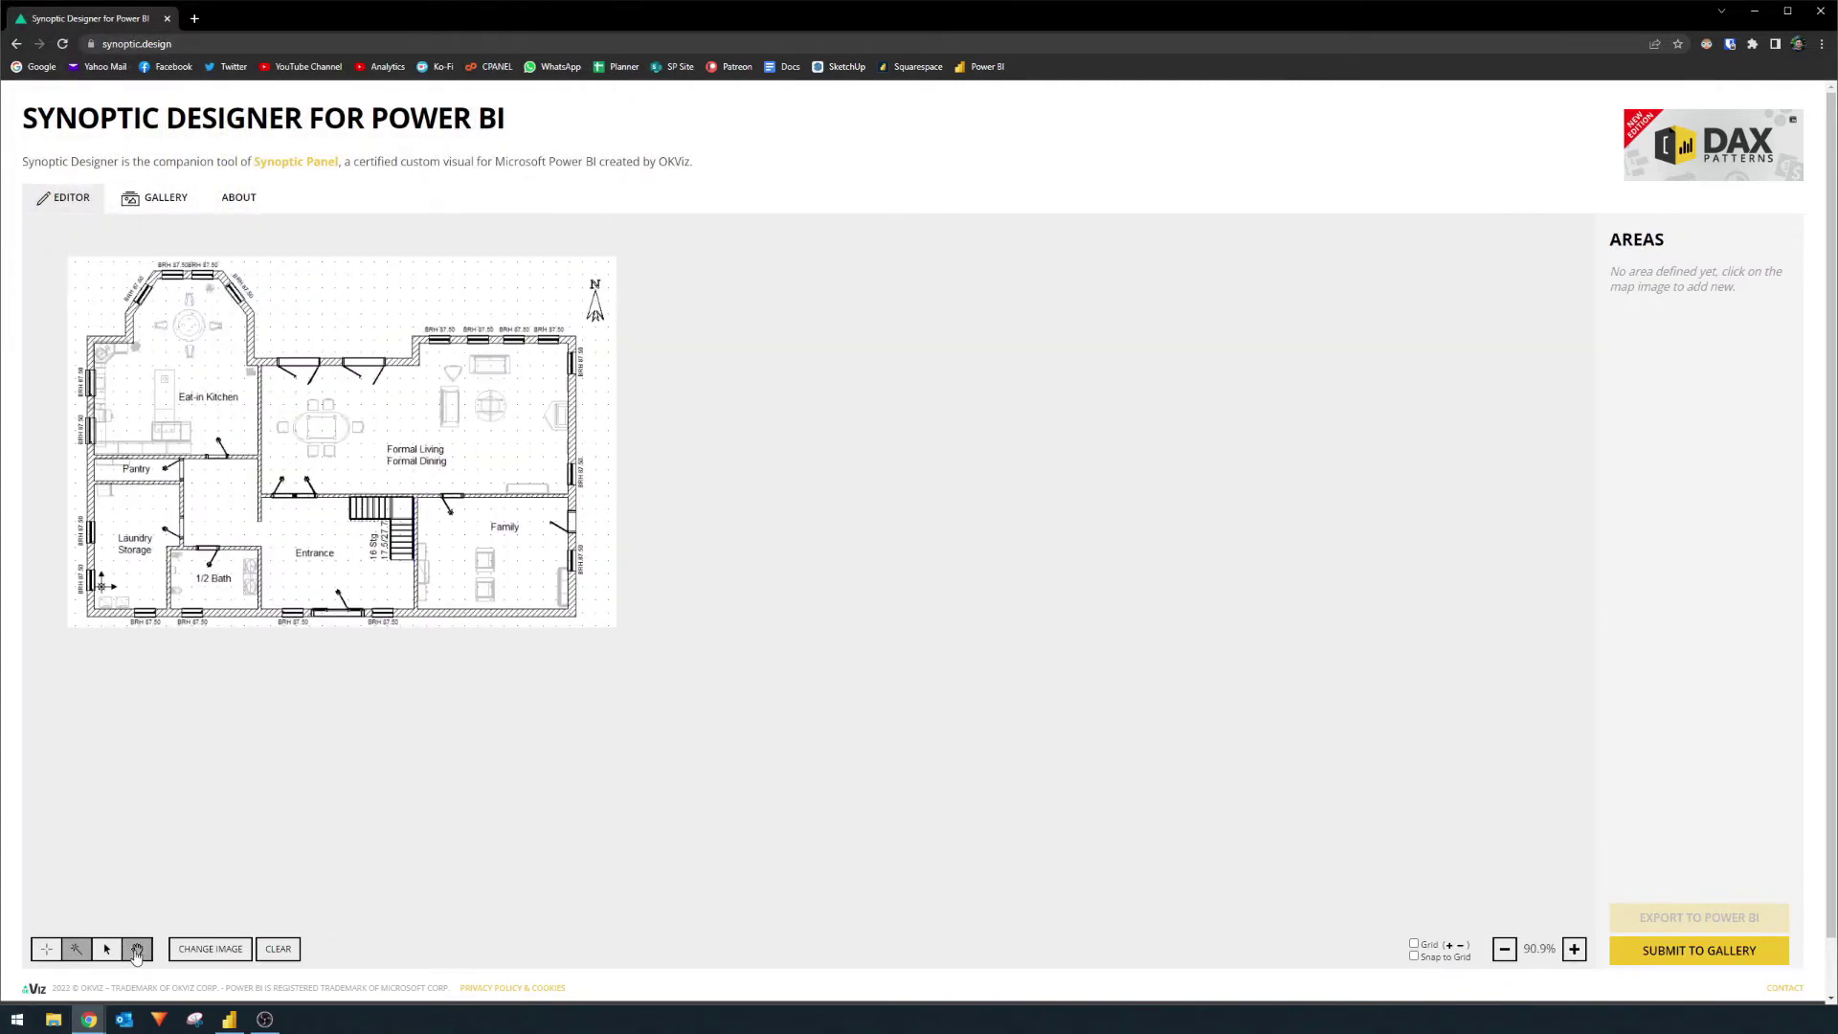
pyautogui.click(136, 949)
pyautogui.moveTo(212, 565); pyautogui.dragTo(868, 714)
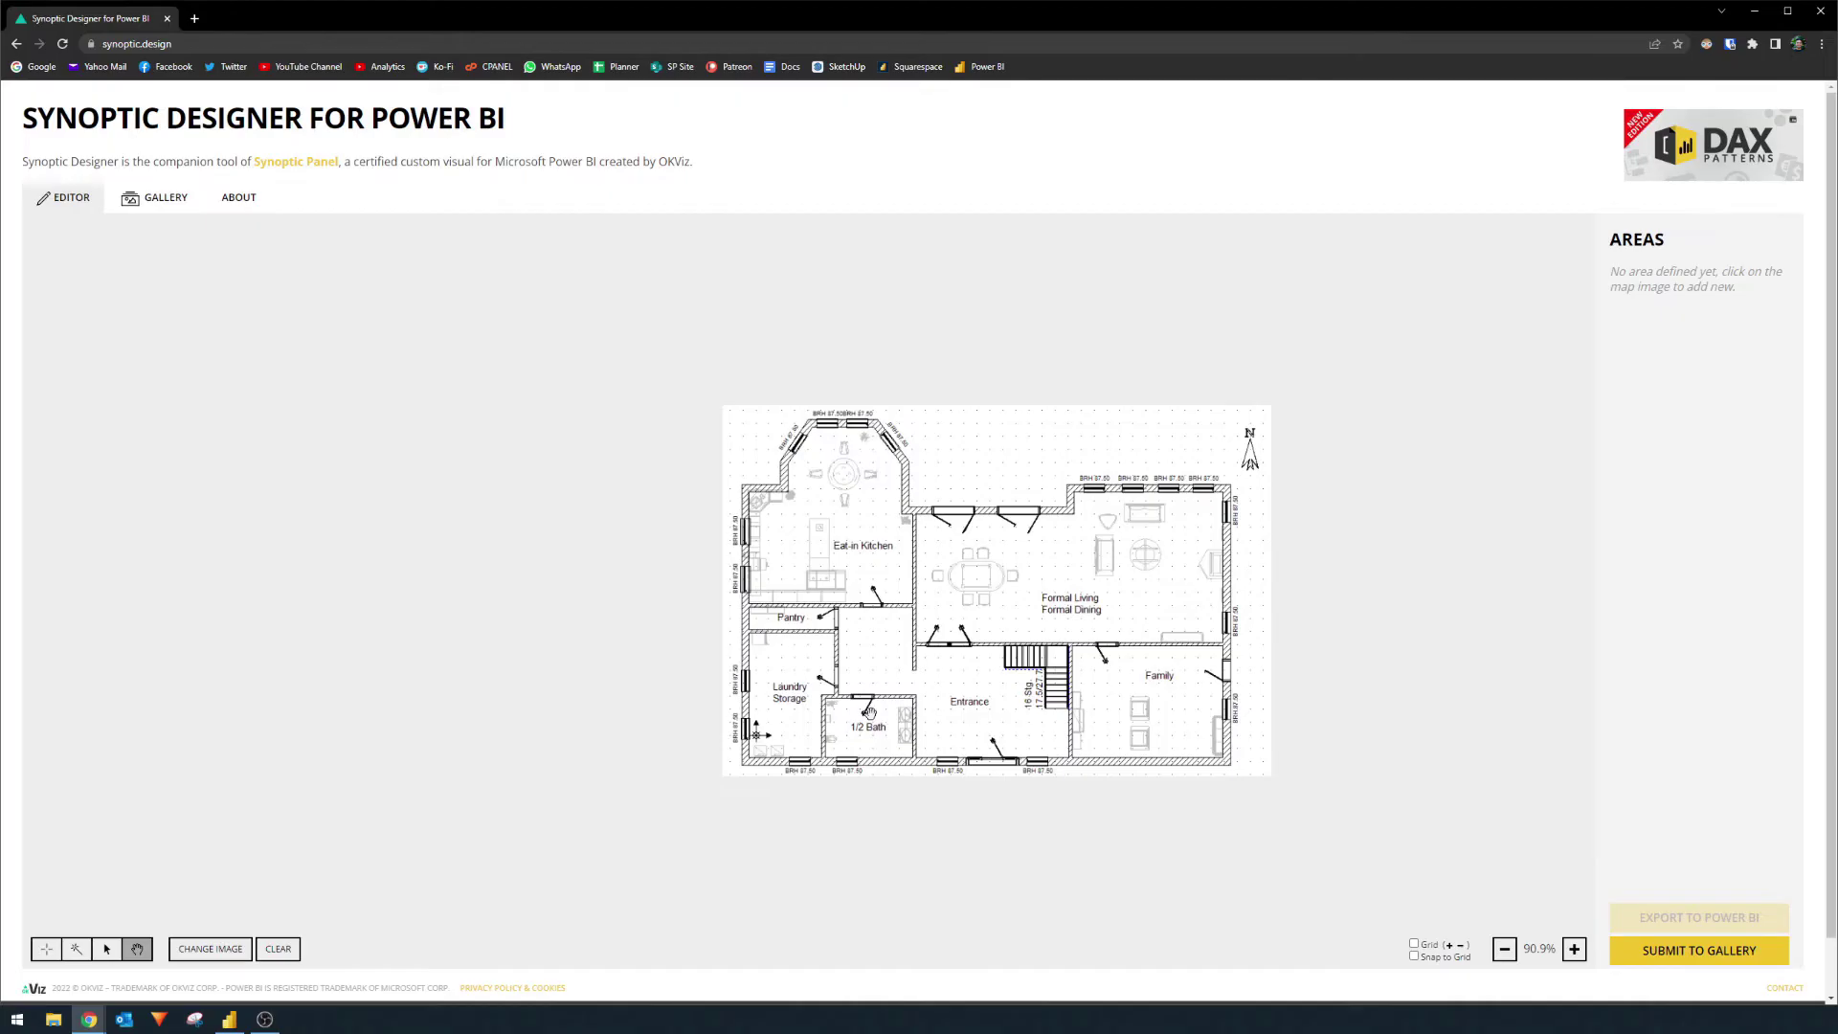
pyautogui.scroll(1, 868, 714)
pyautogui.scroll(4, 960, 642)
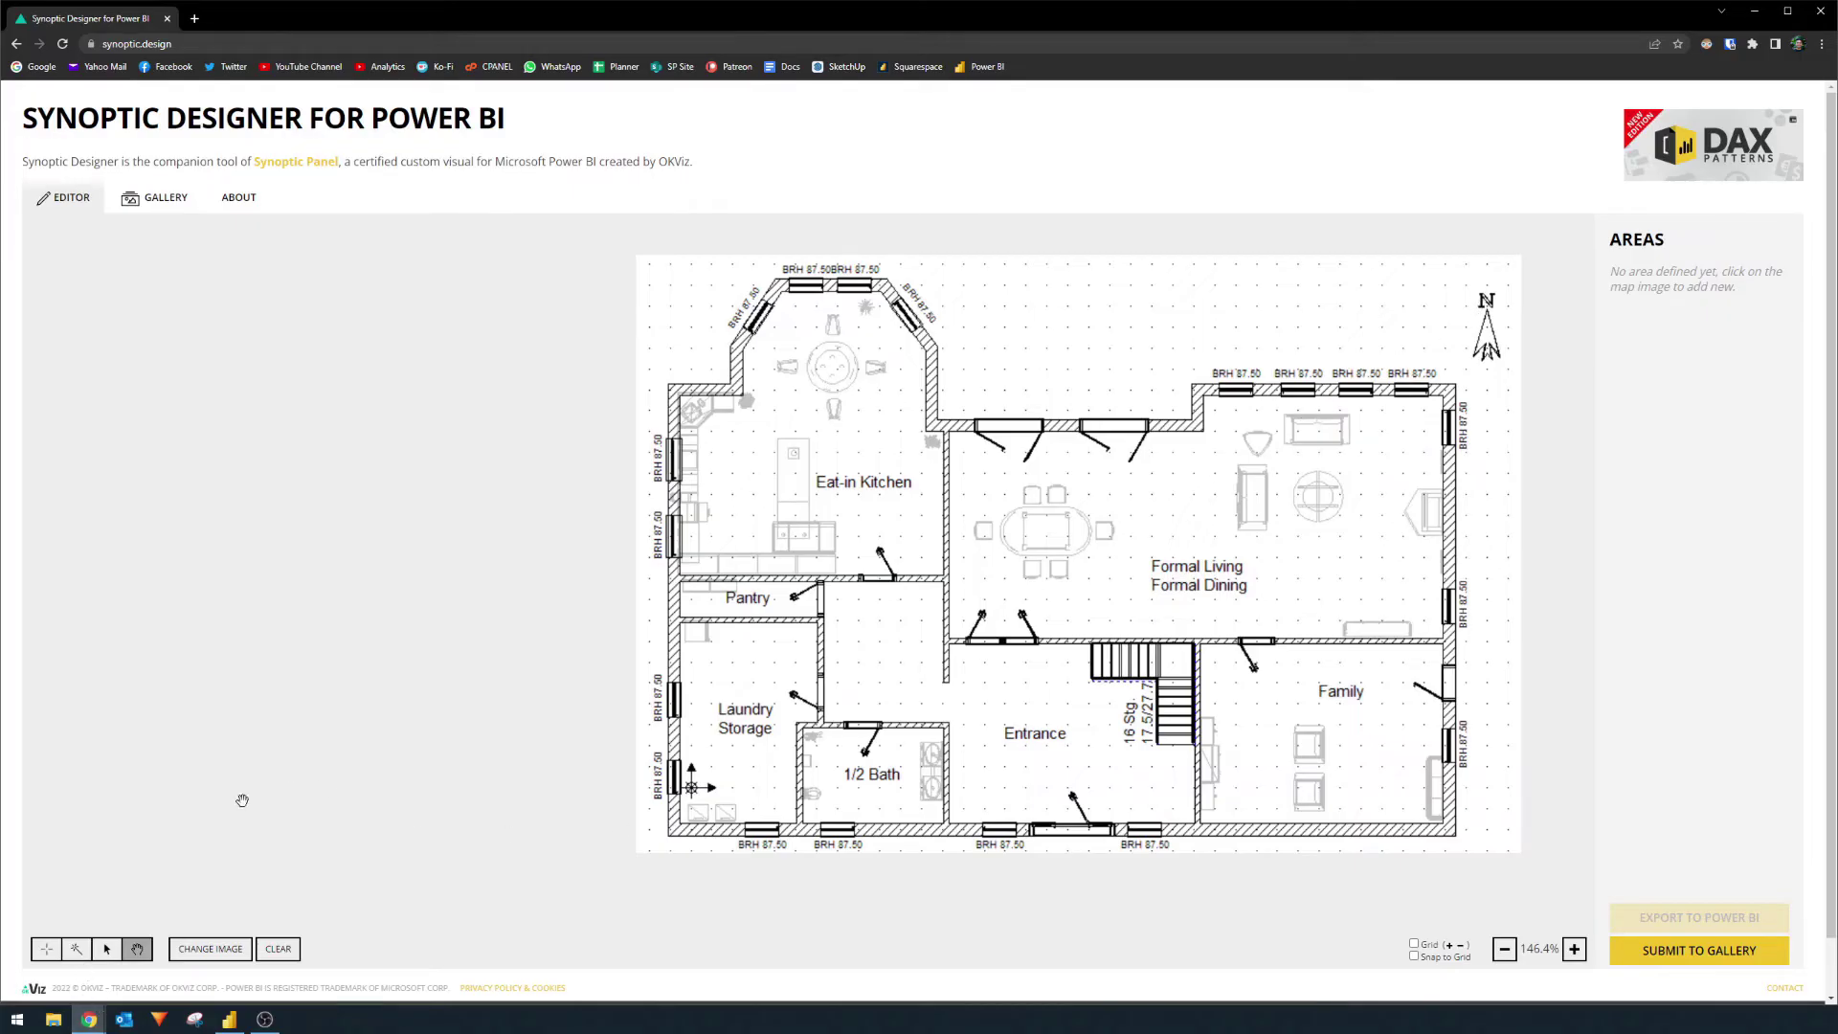
pyautogui.click(76, 948)
# Create an area from the Formal Living room and name it Living.
pyautogui.click(1237, 448)
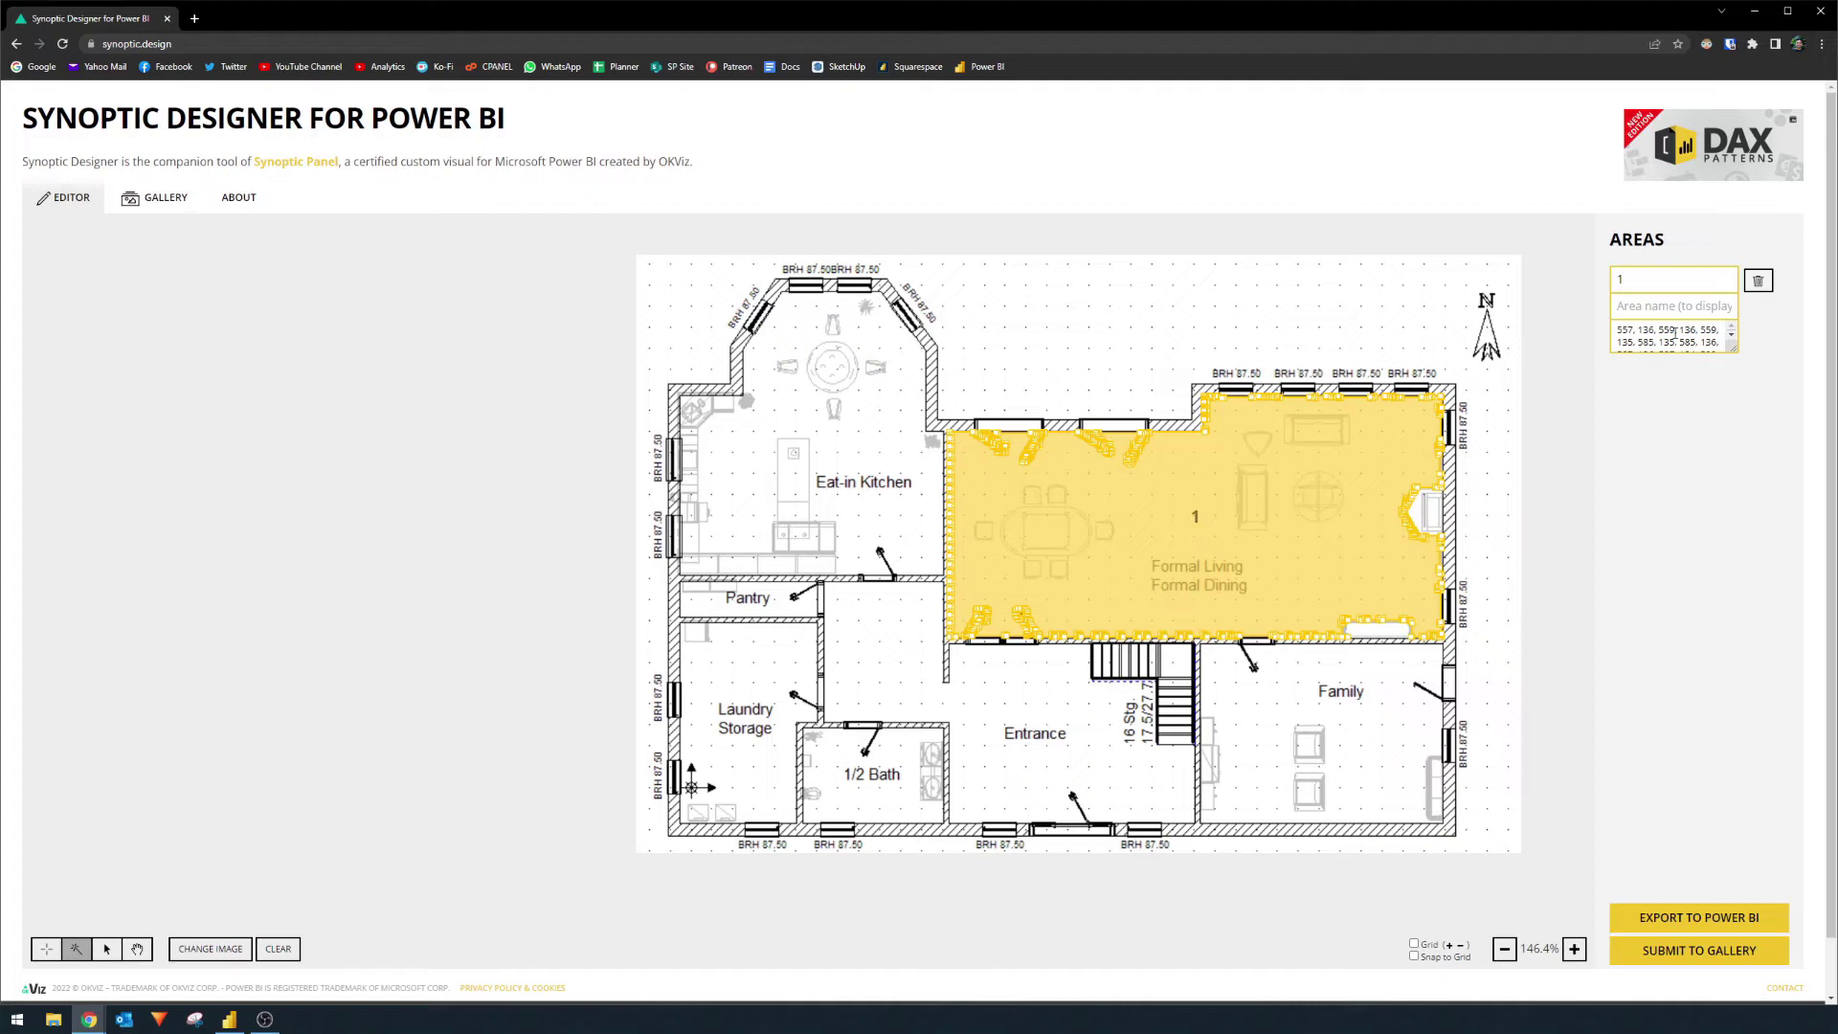
pyautogui.doubleClick(1653, 287)
pyautogui.write('Living')
pyautogui.press('Tab')
# Outline the family room with four corner points and name the area Family.
pyautogui.click(46, 948)
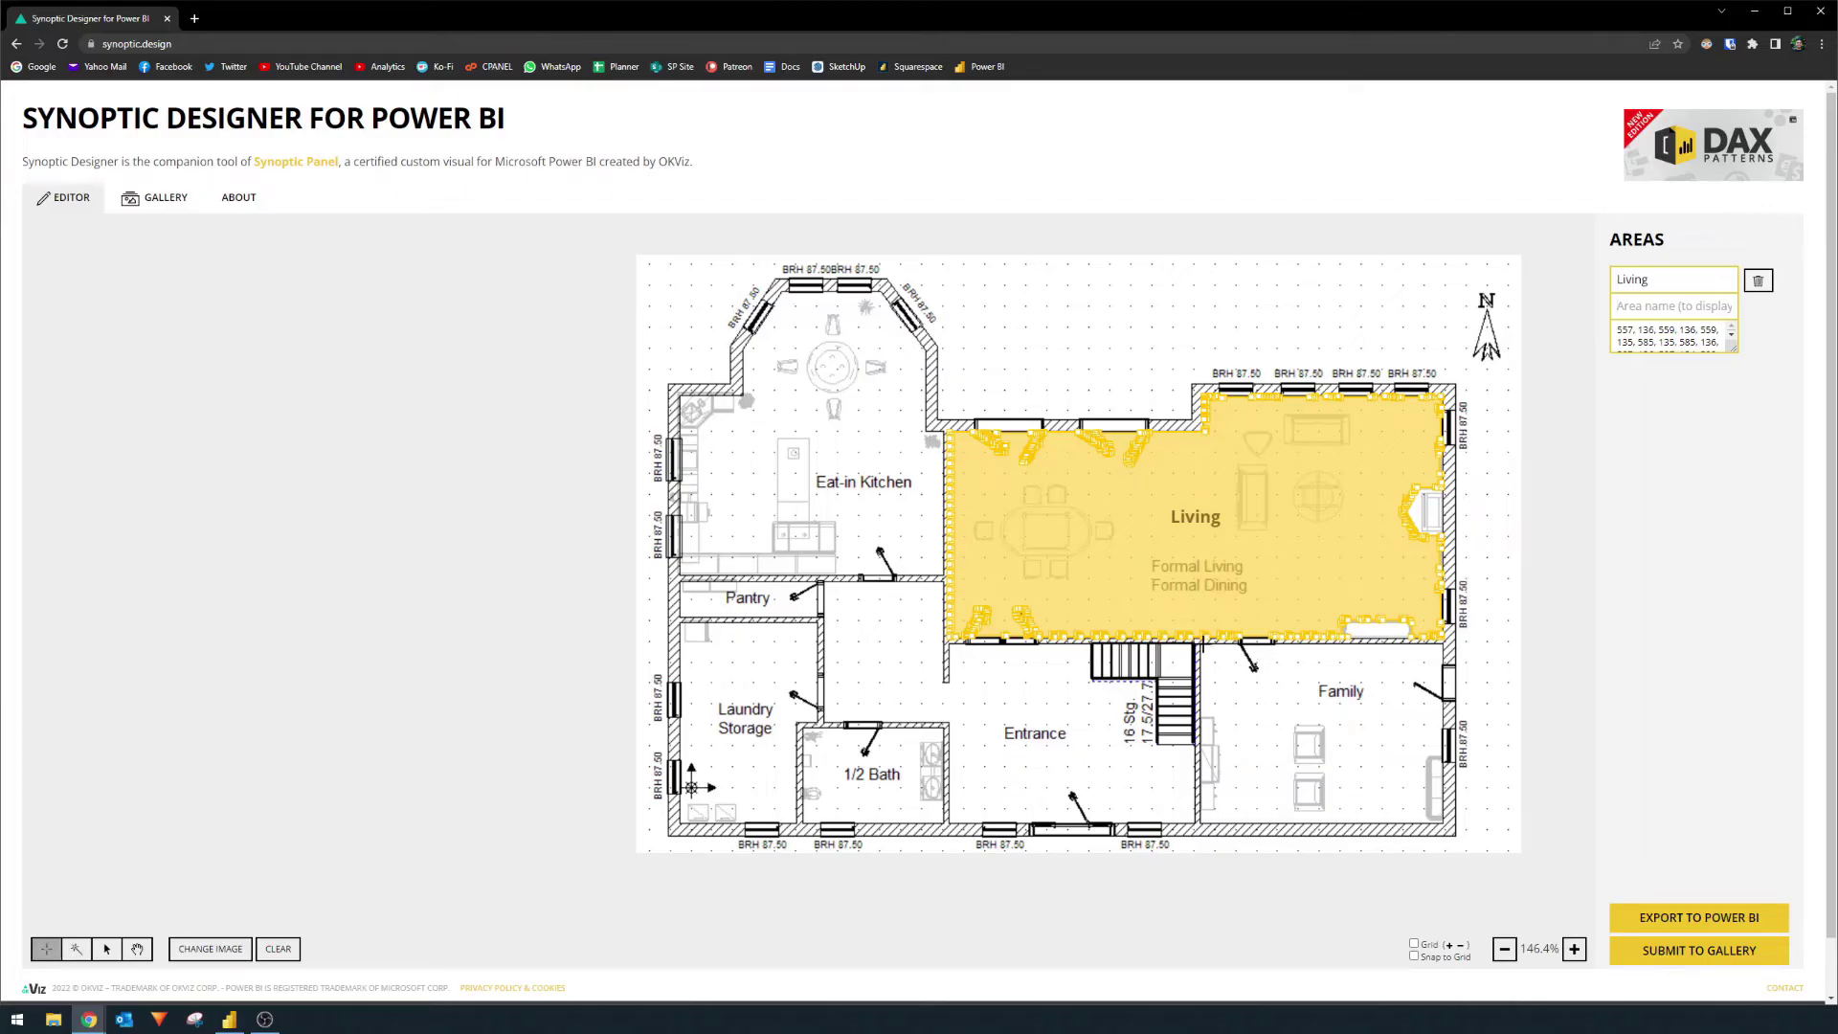
pyautogui.click(1203, 646)
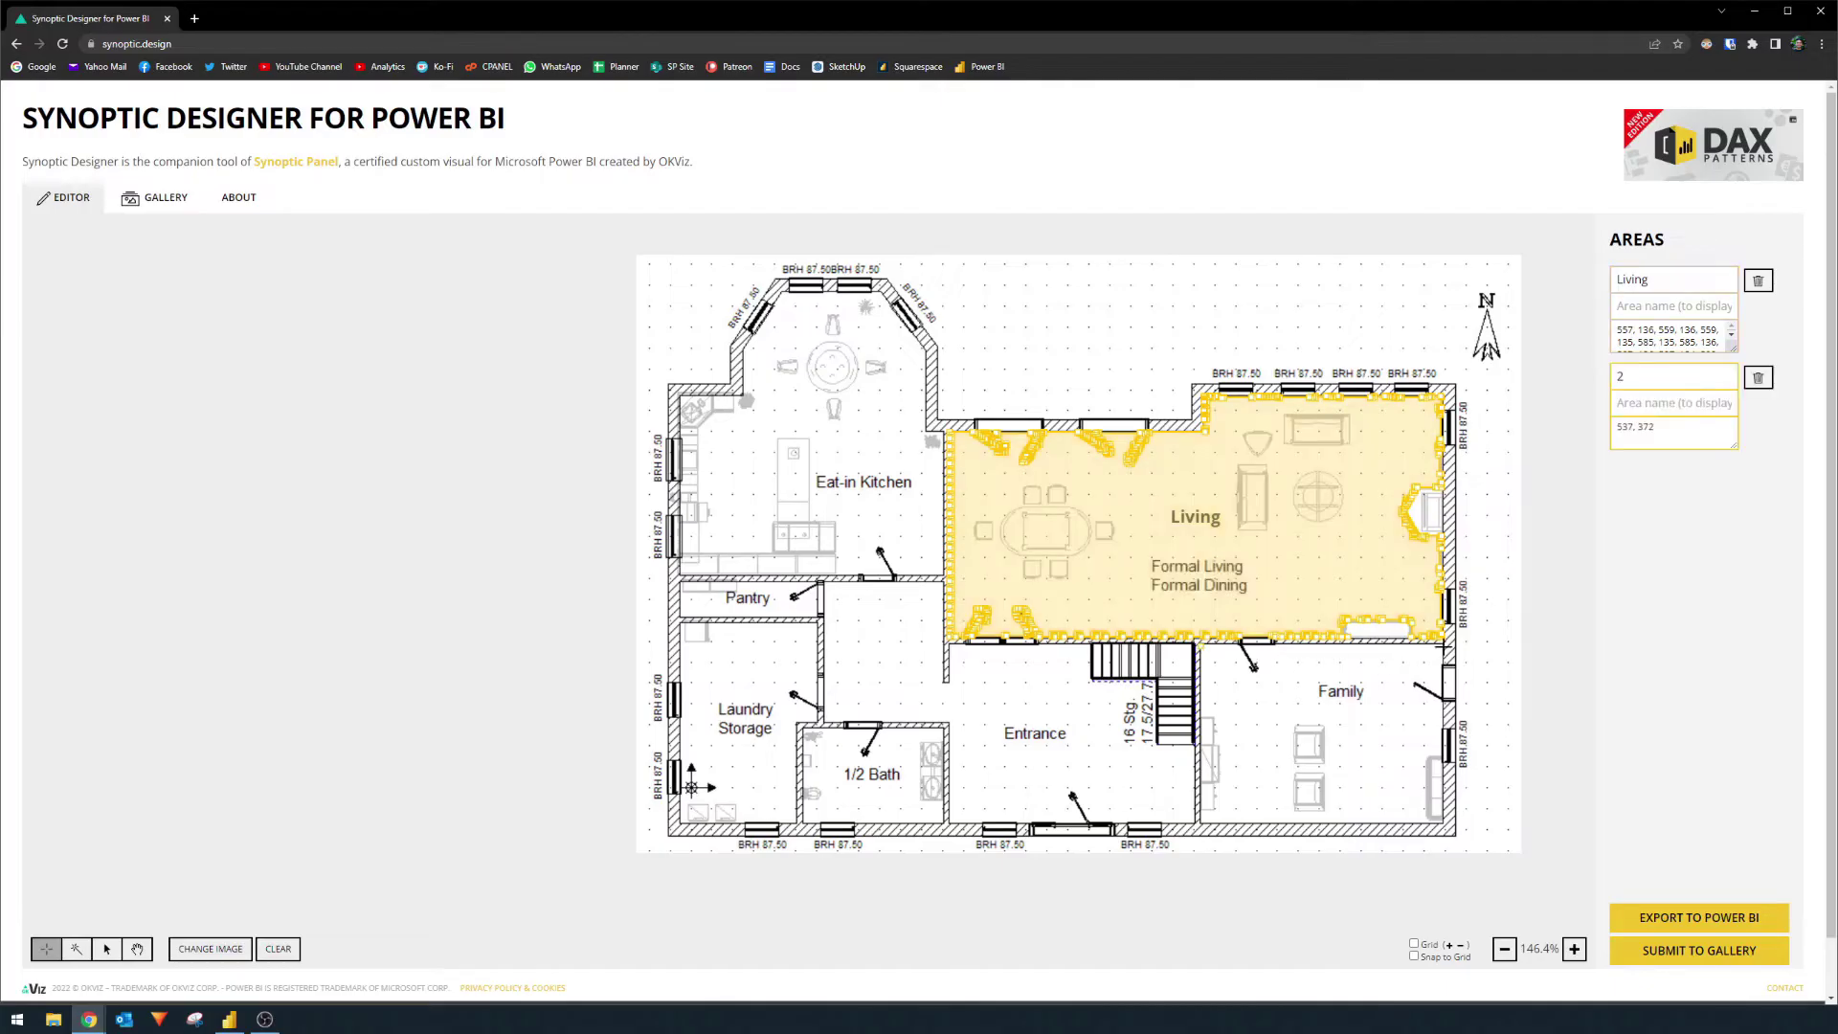
pyautogui.click(1442, 648)
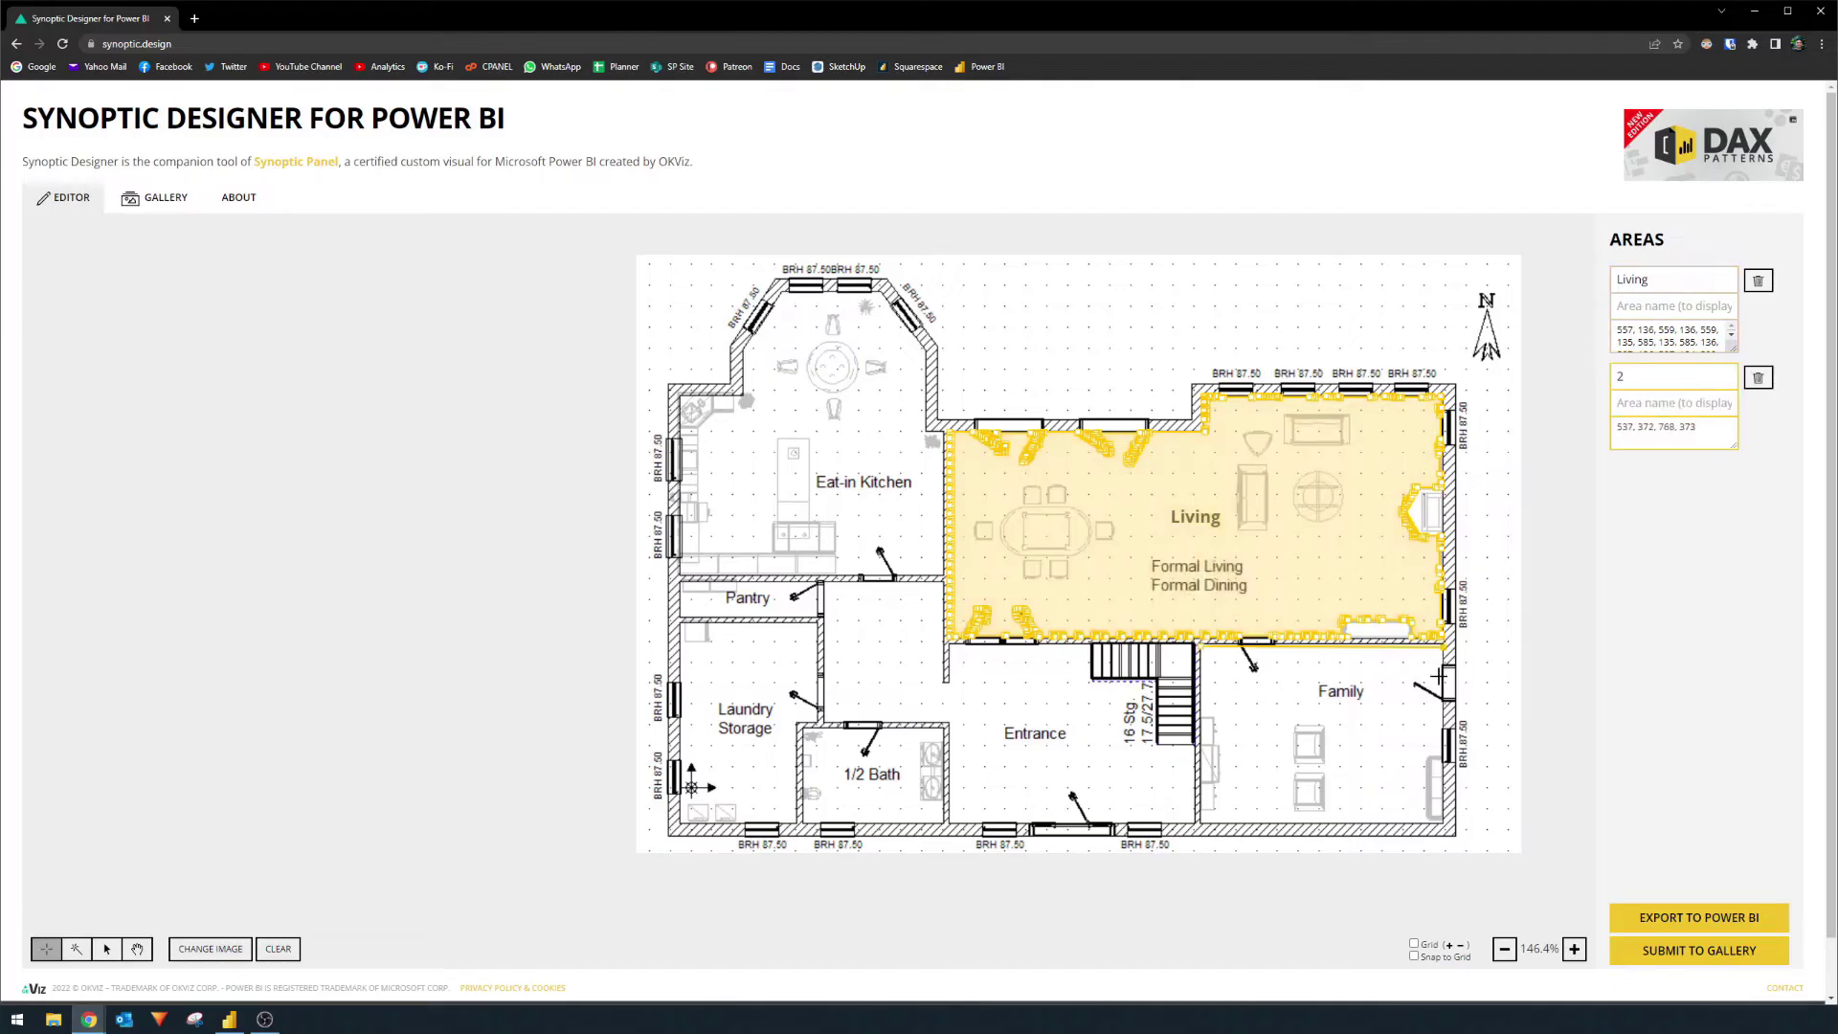
pyautogui.click(1440, 821)
pyautogui.click(1201, 823)
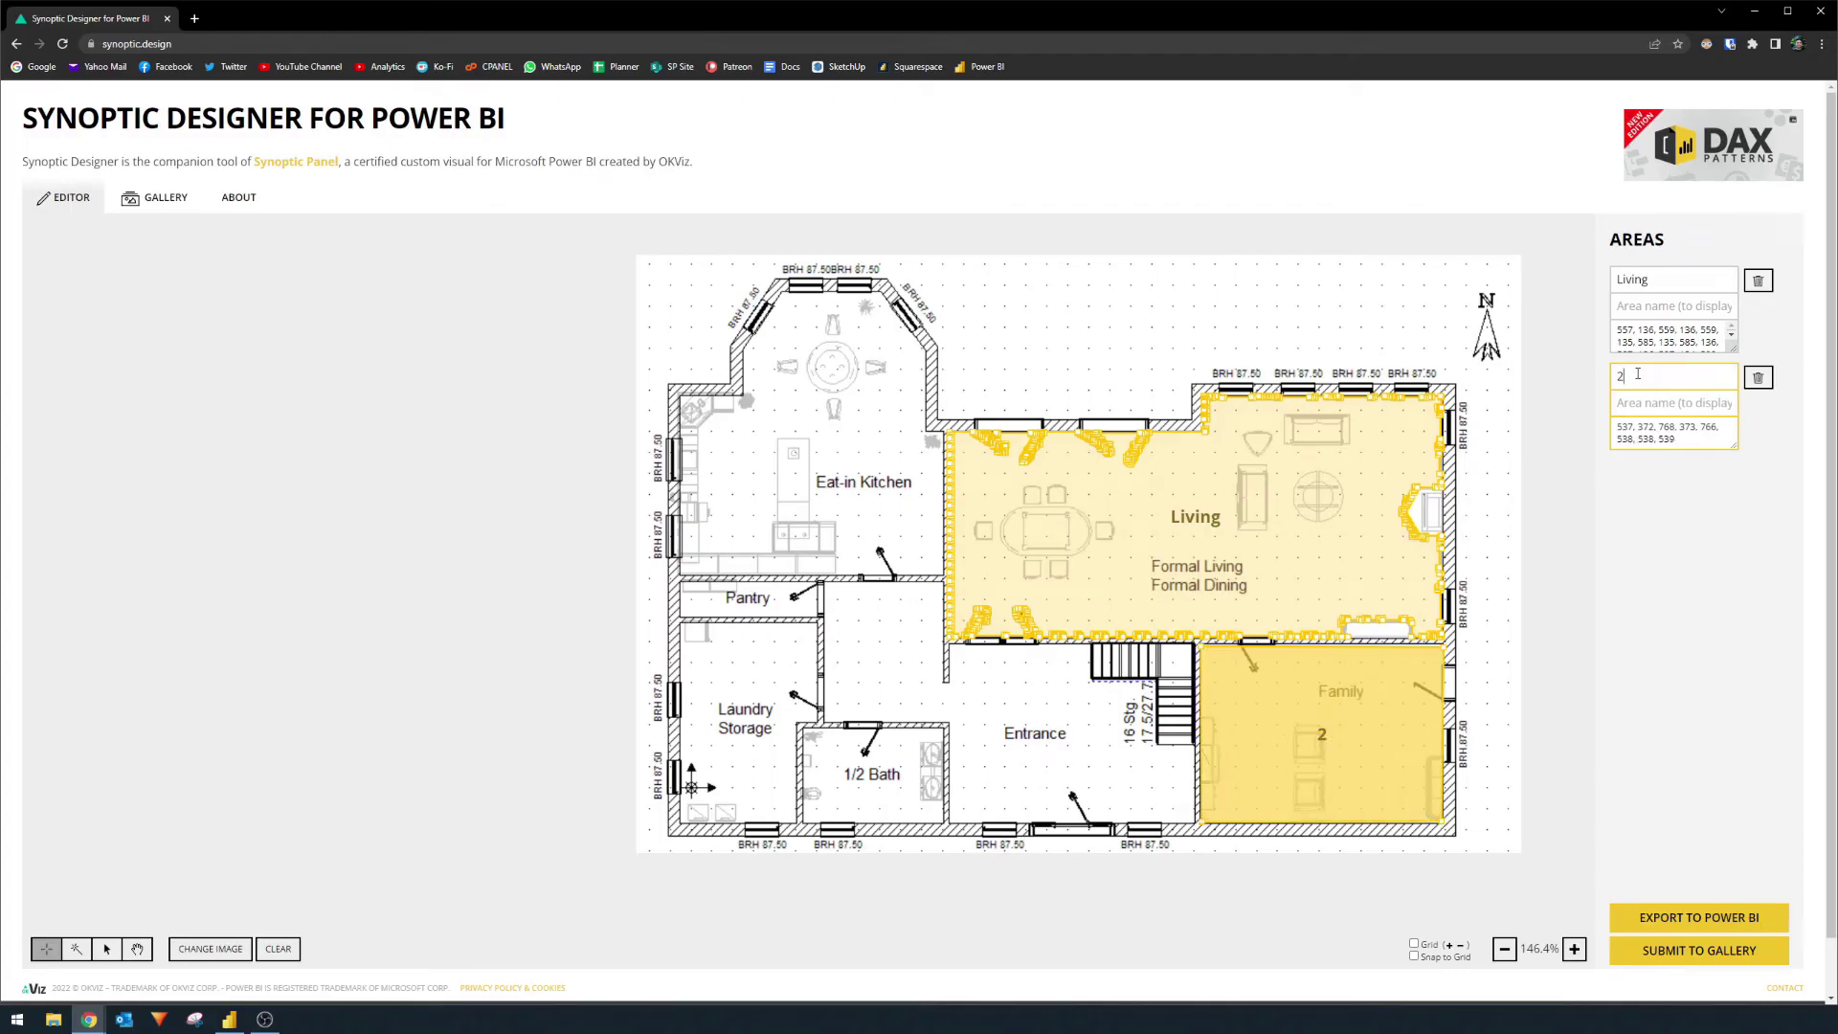
pyautogui.moveTo(1637, 374); pyautogui.dragTo(1605, 381)
pyautogui.write('Family')
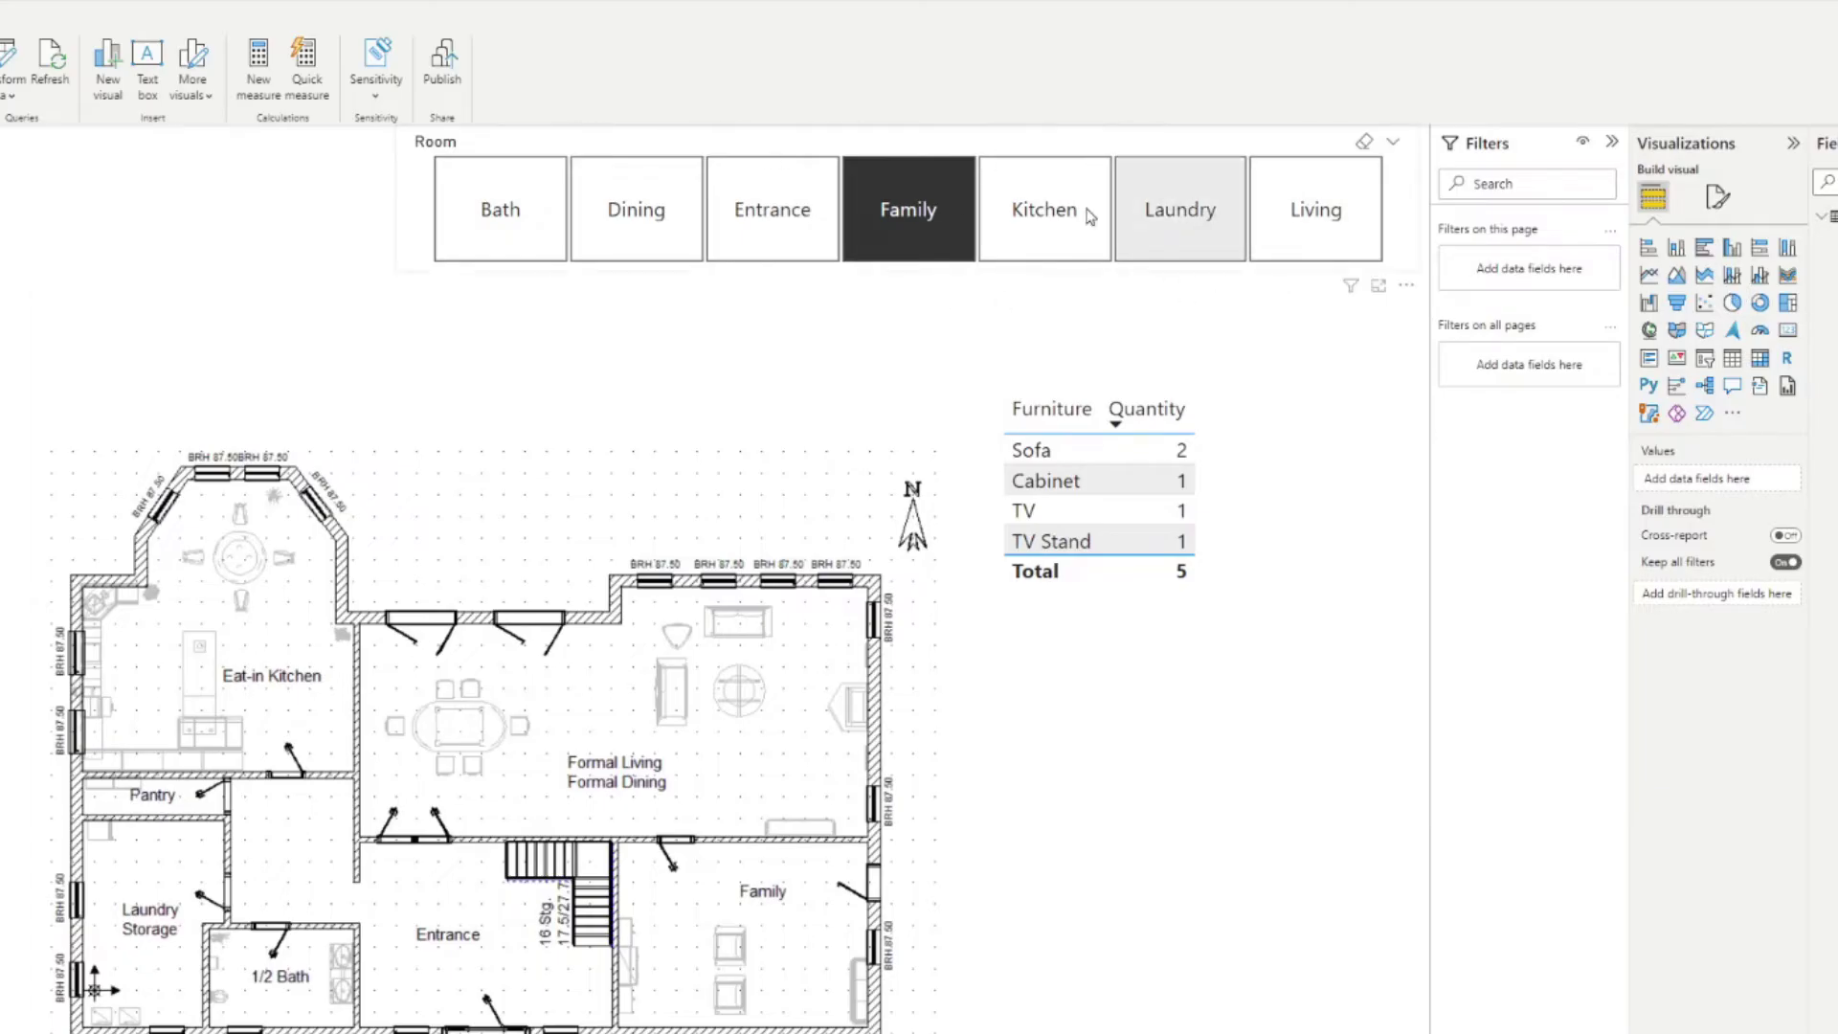
pyautogui.click(874, 238)
pyautogui.click(866, 244)
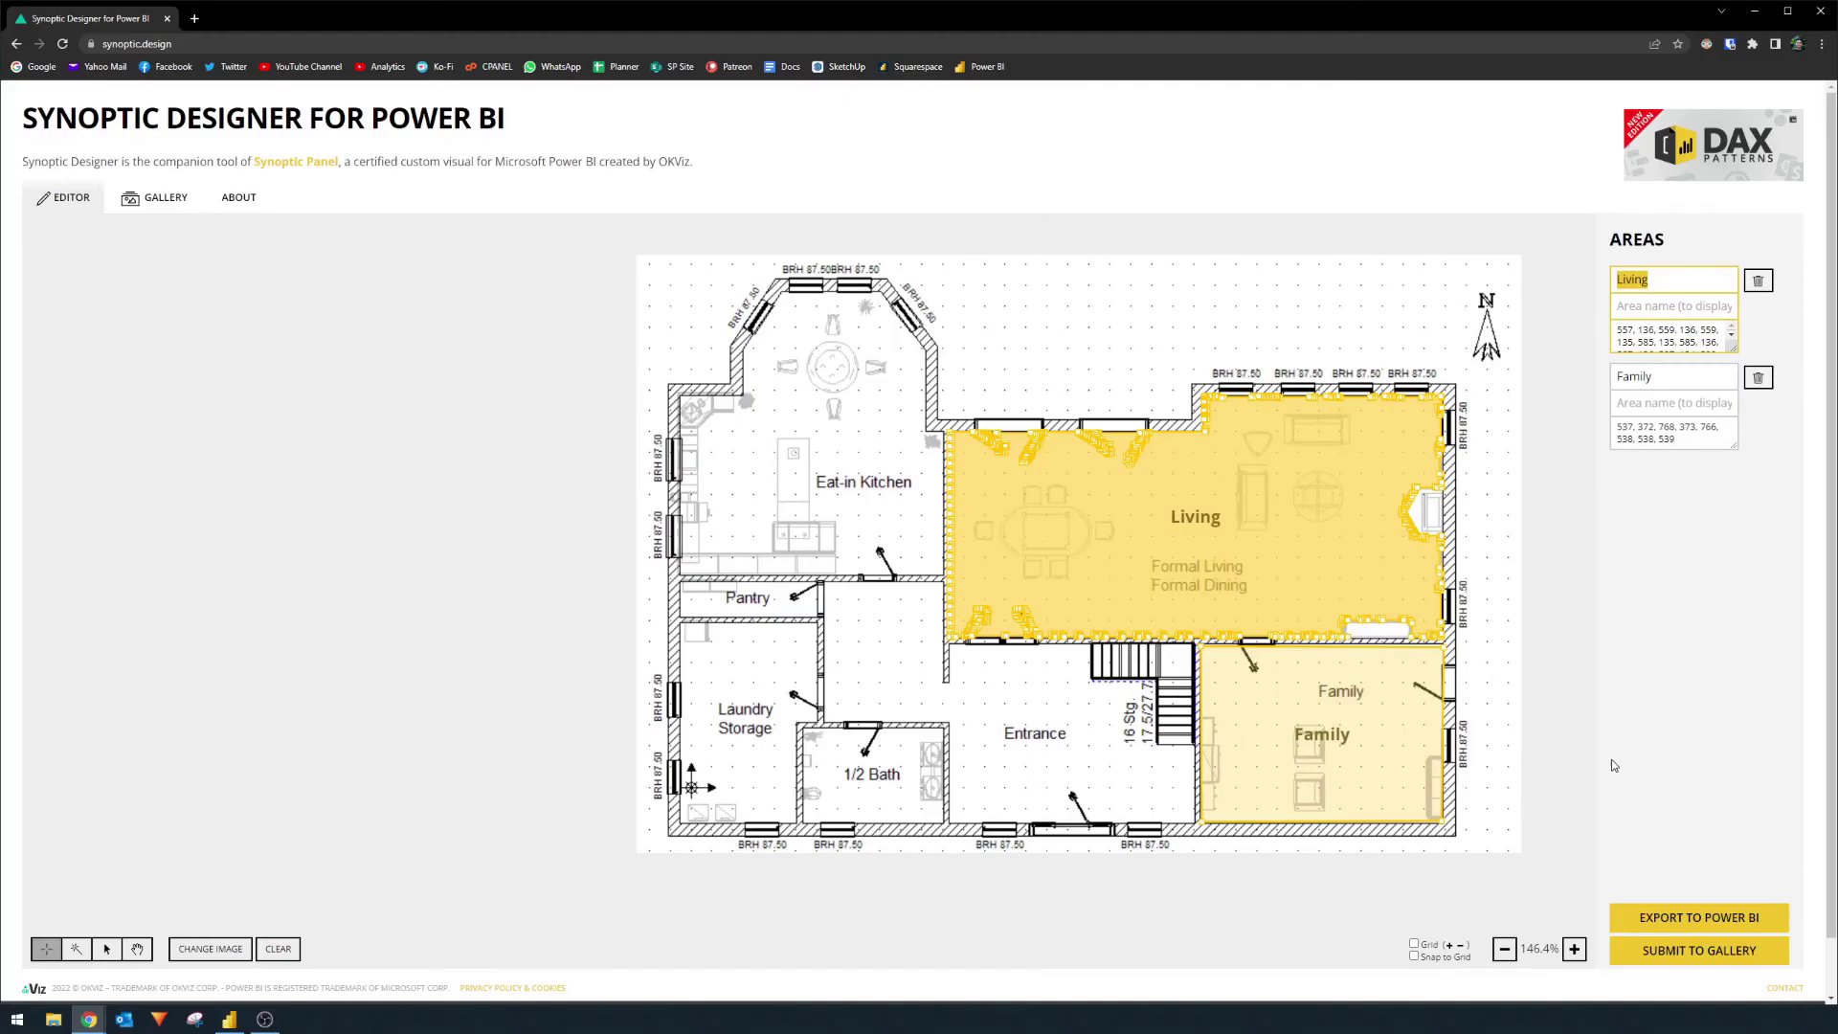
# Export the areas to Power BI and save the exported map image to disk.
pyautogui.click(1675, 919)
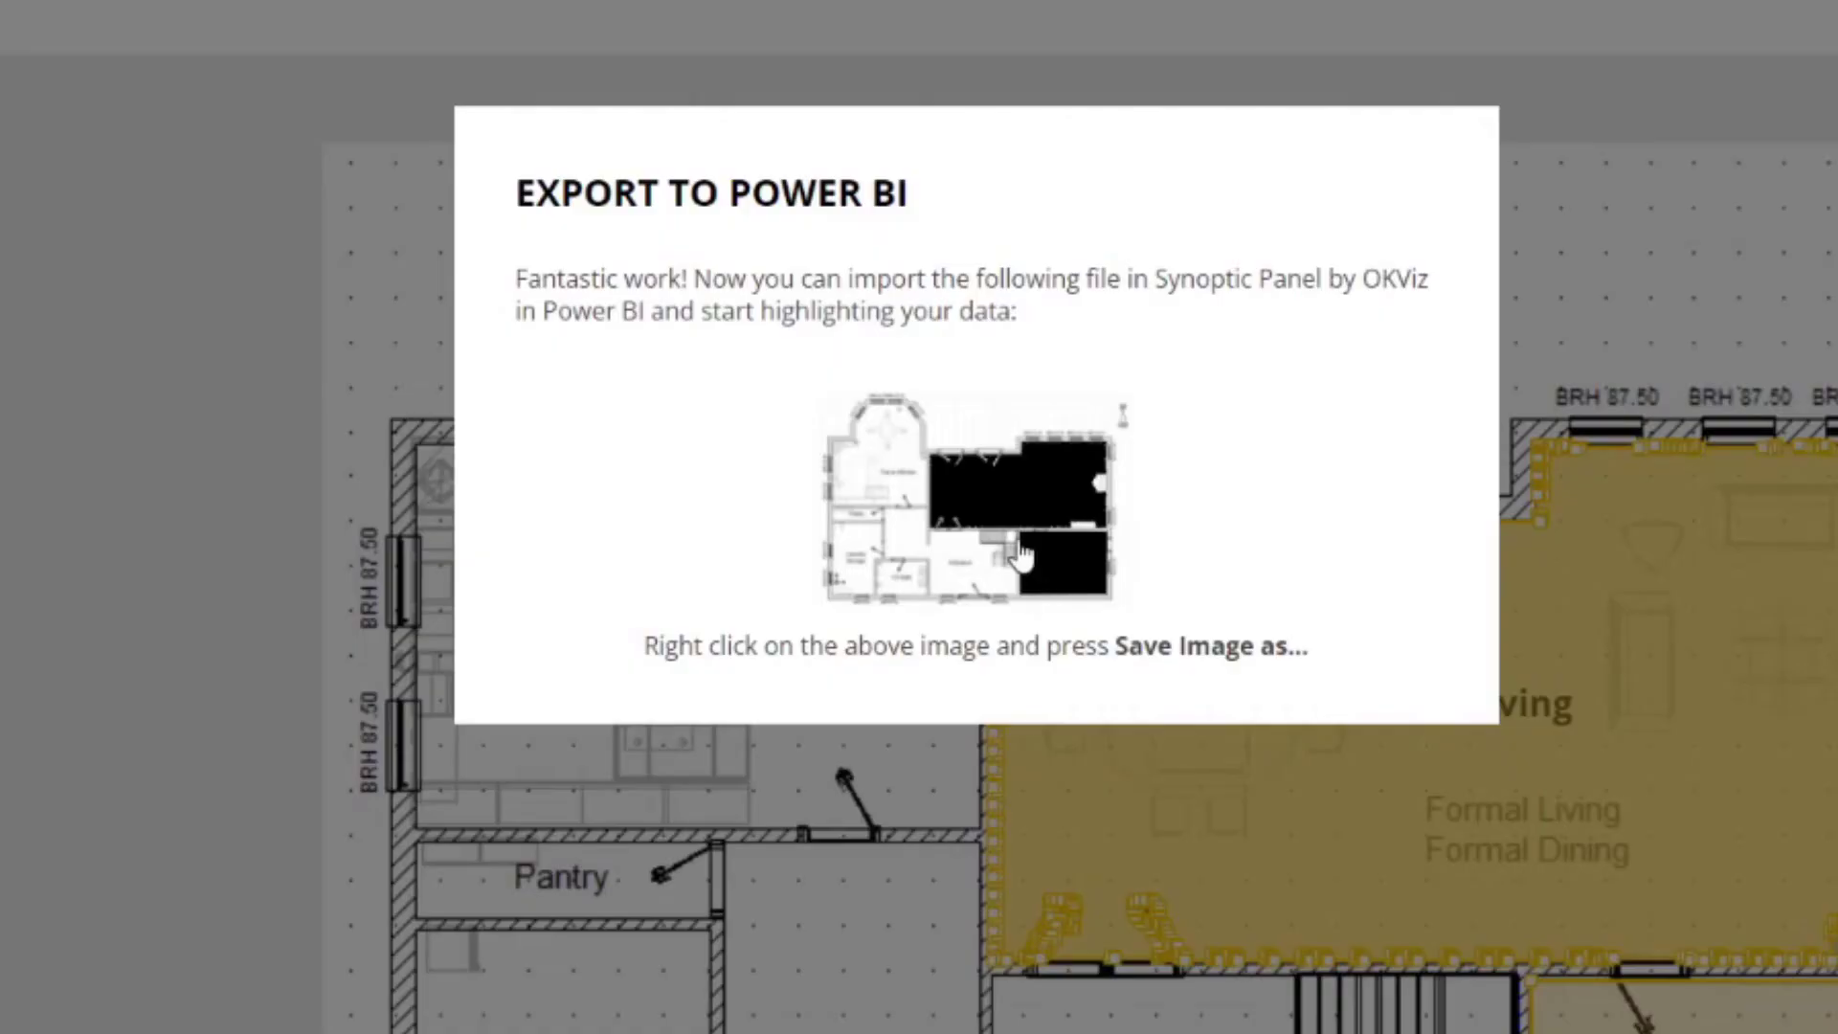
pyautogui.rightClick(961, 442)
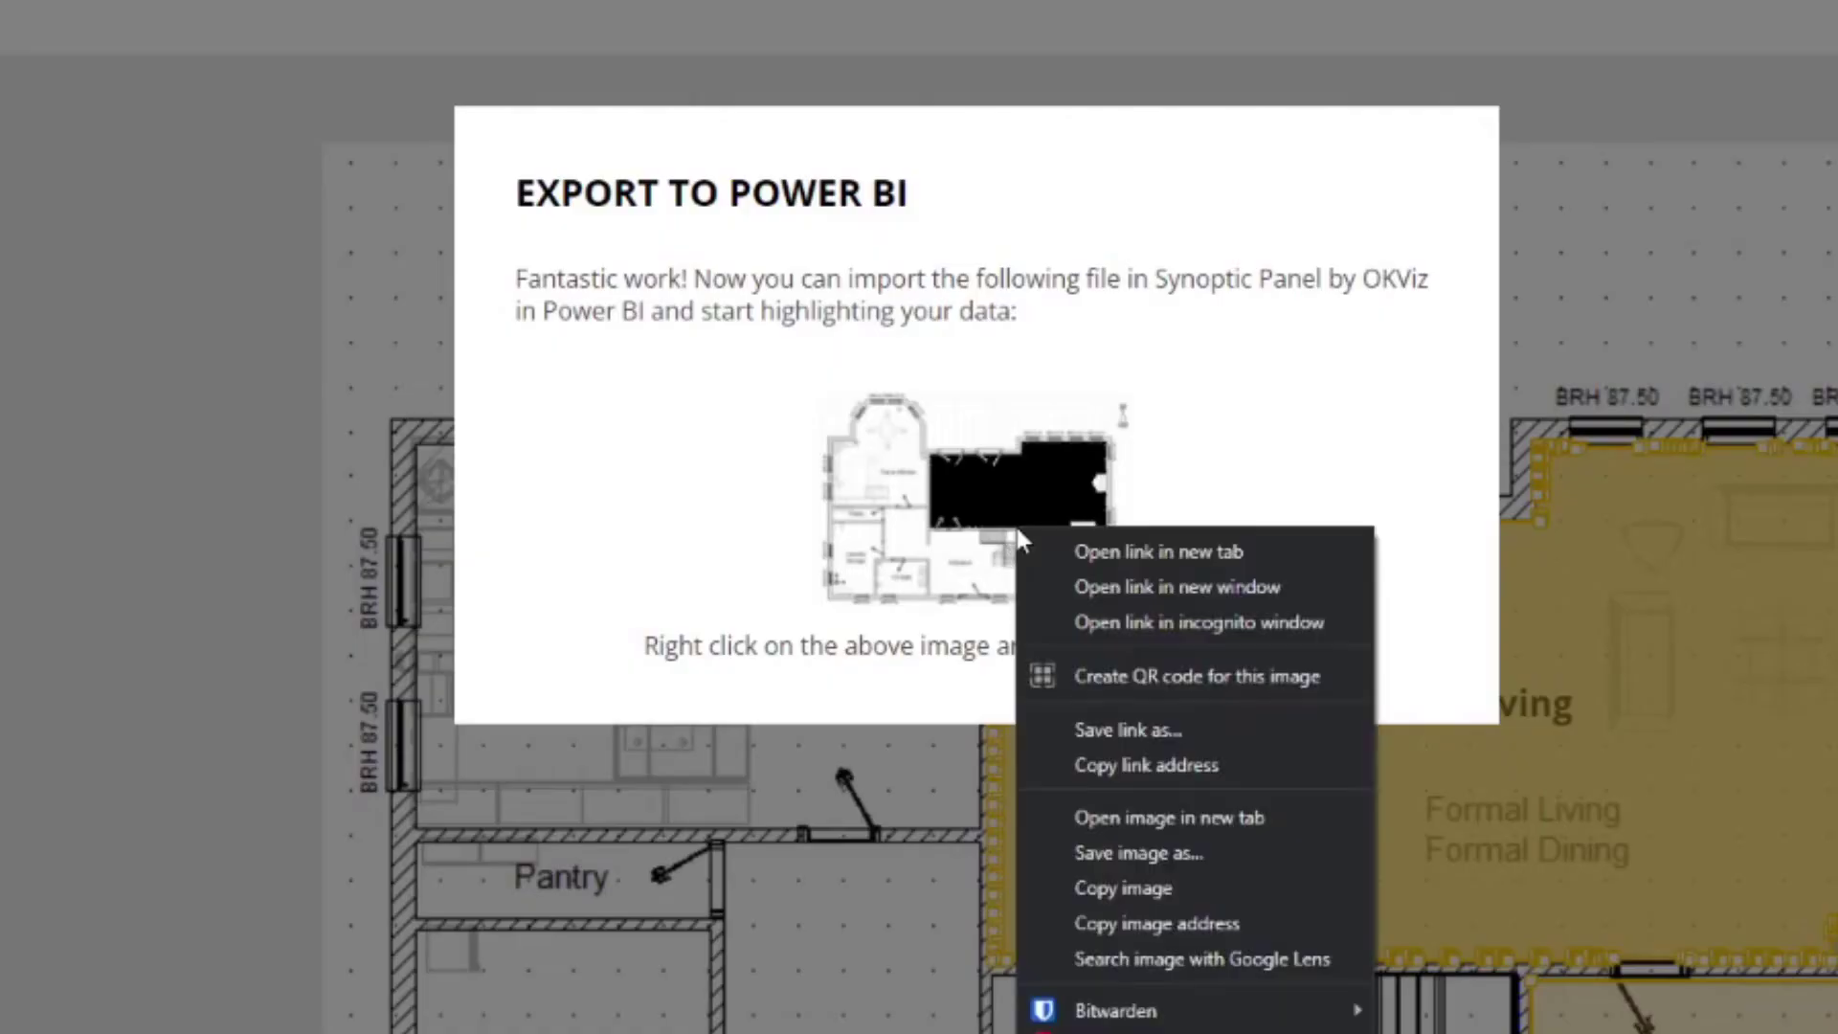
pyautogui.click(1133, 850)
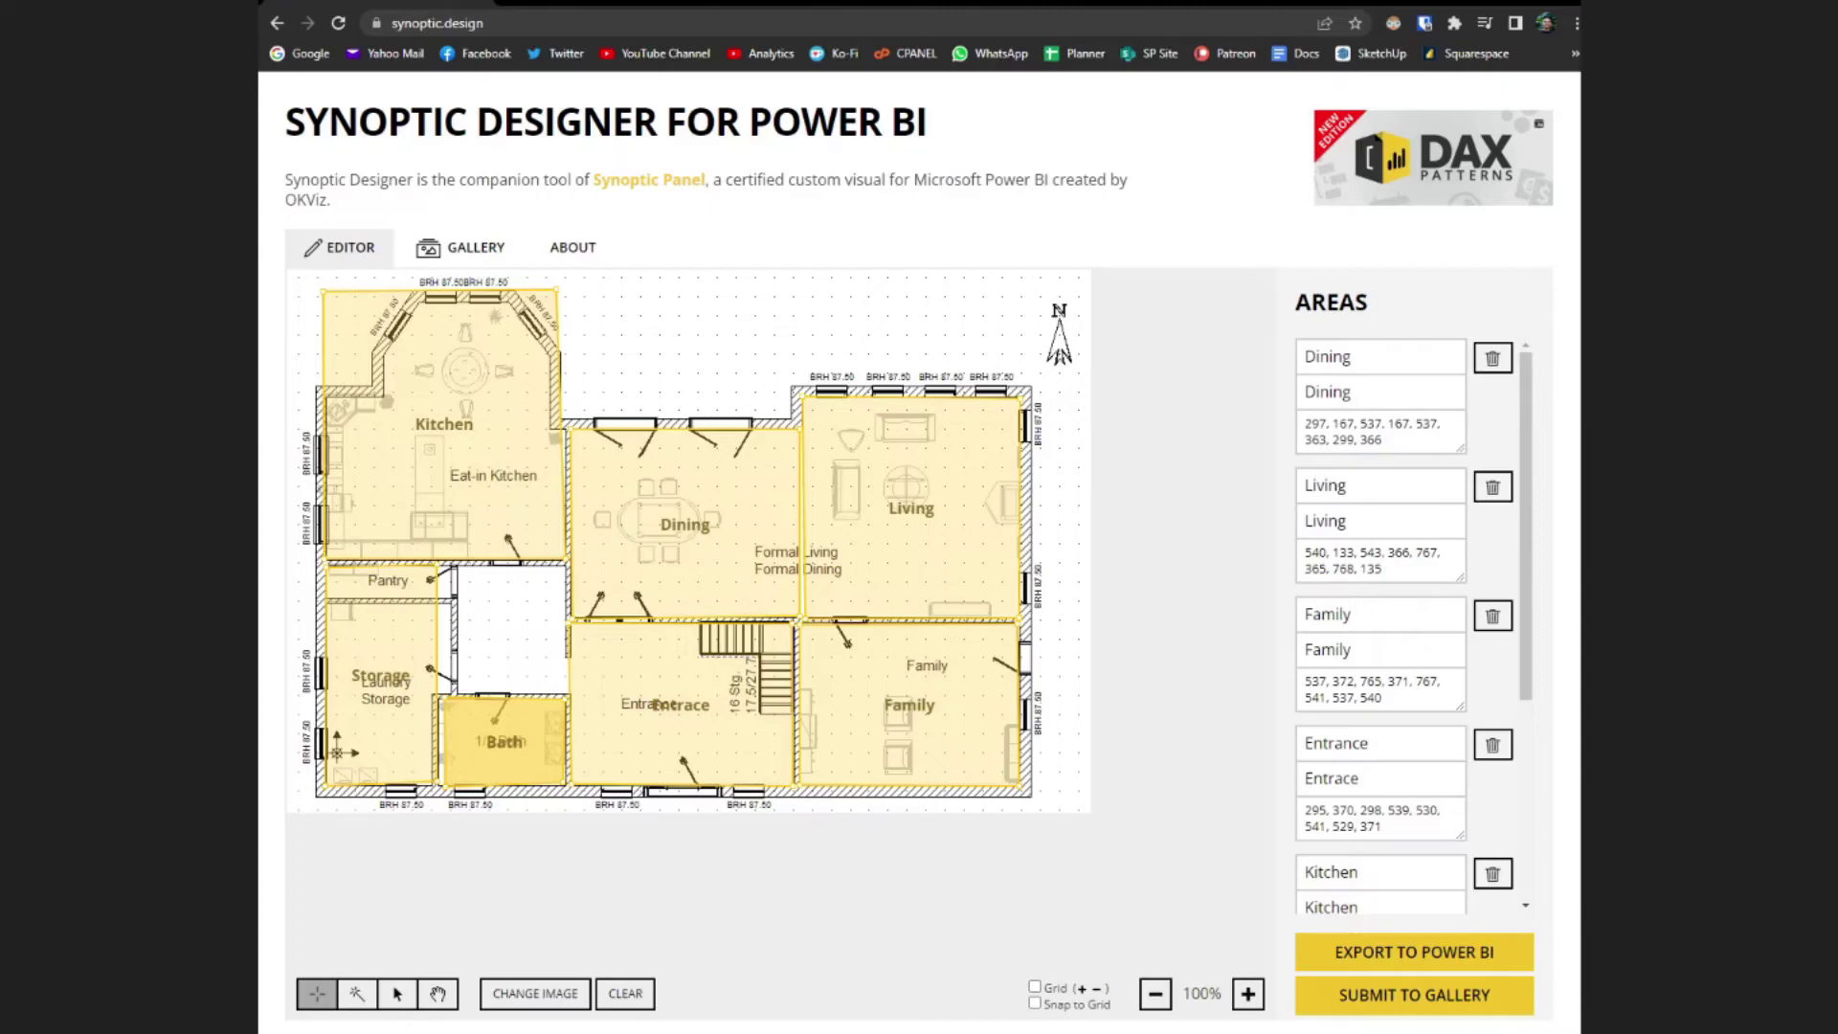
pyautogui.hotkey('alt', 'Tab')
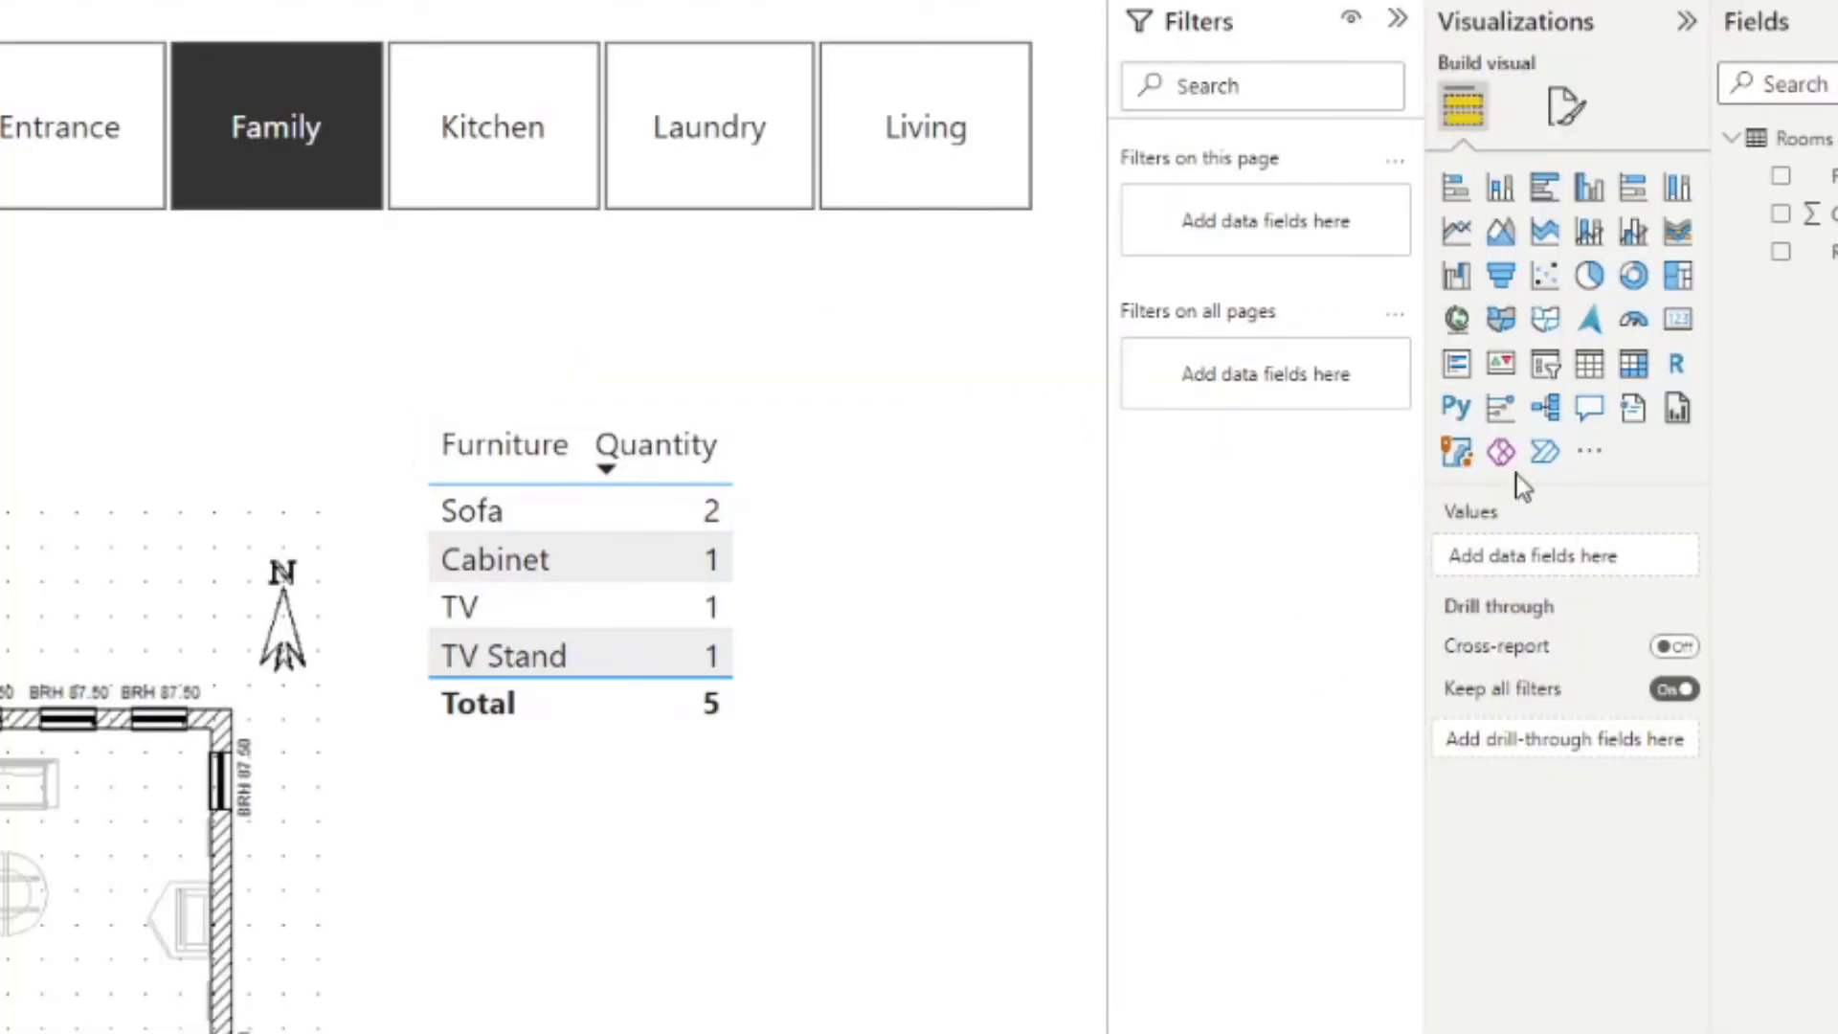
# Search the visuals catalogue for 'okvi' and add Synoptic Panel by OKViz.
pyautogui.click(1590, 453)
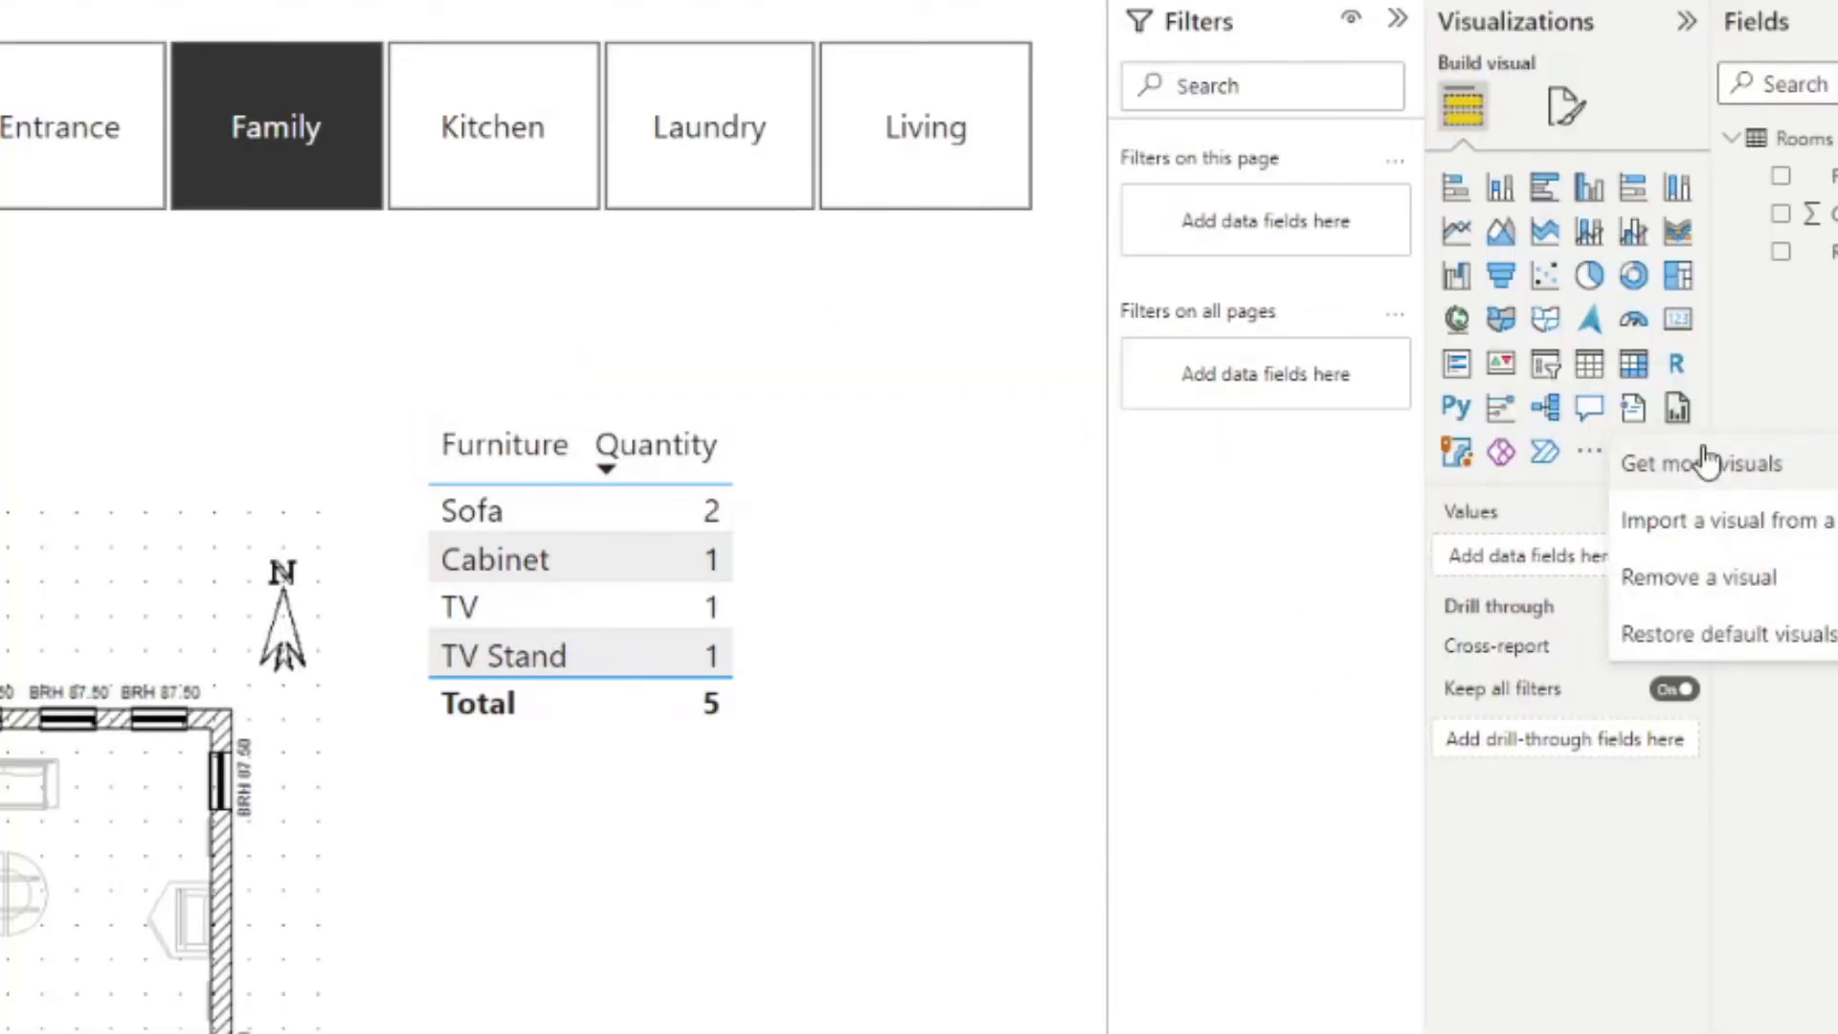
pyautogui.click(1704, 478)
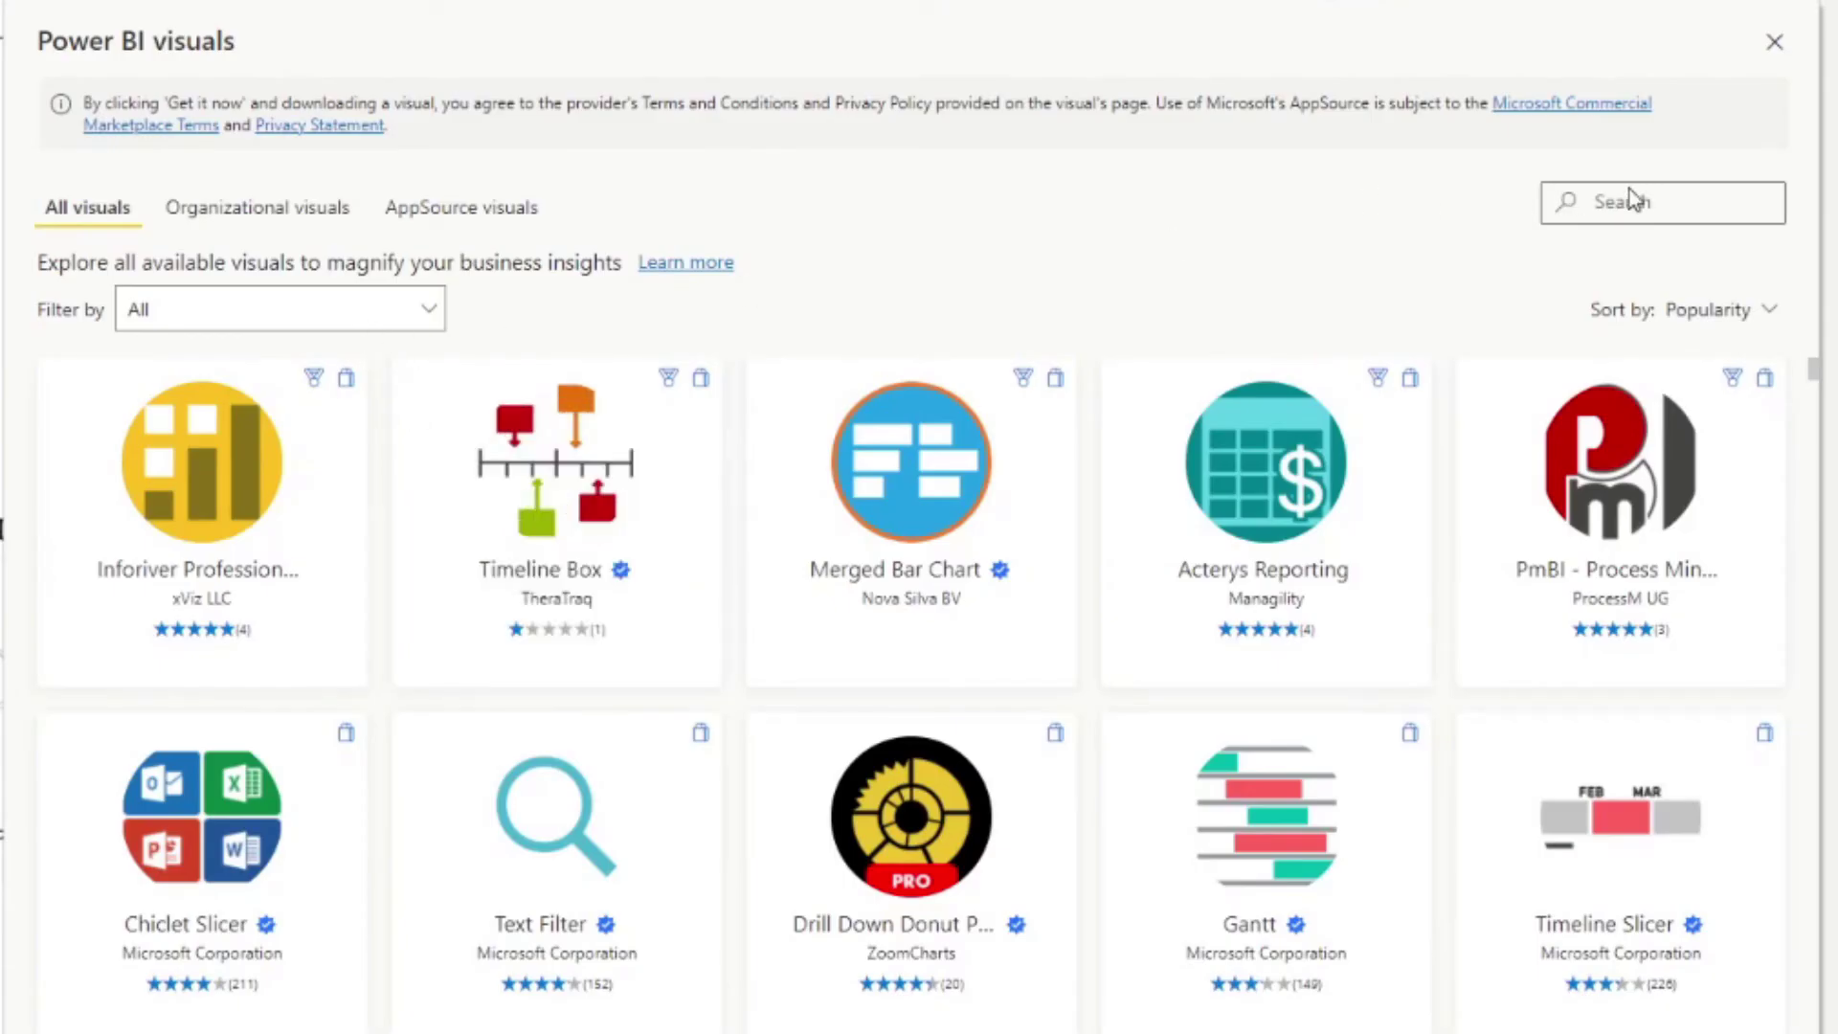
pyautogui.click(1656, 208)
pyautogui.write('okvi')
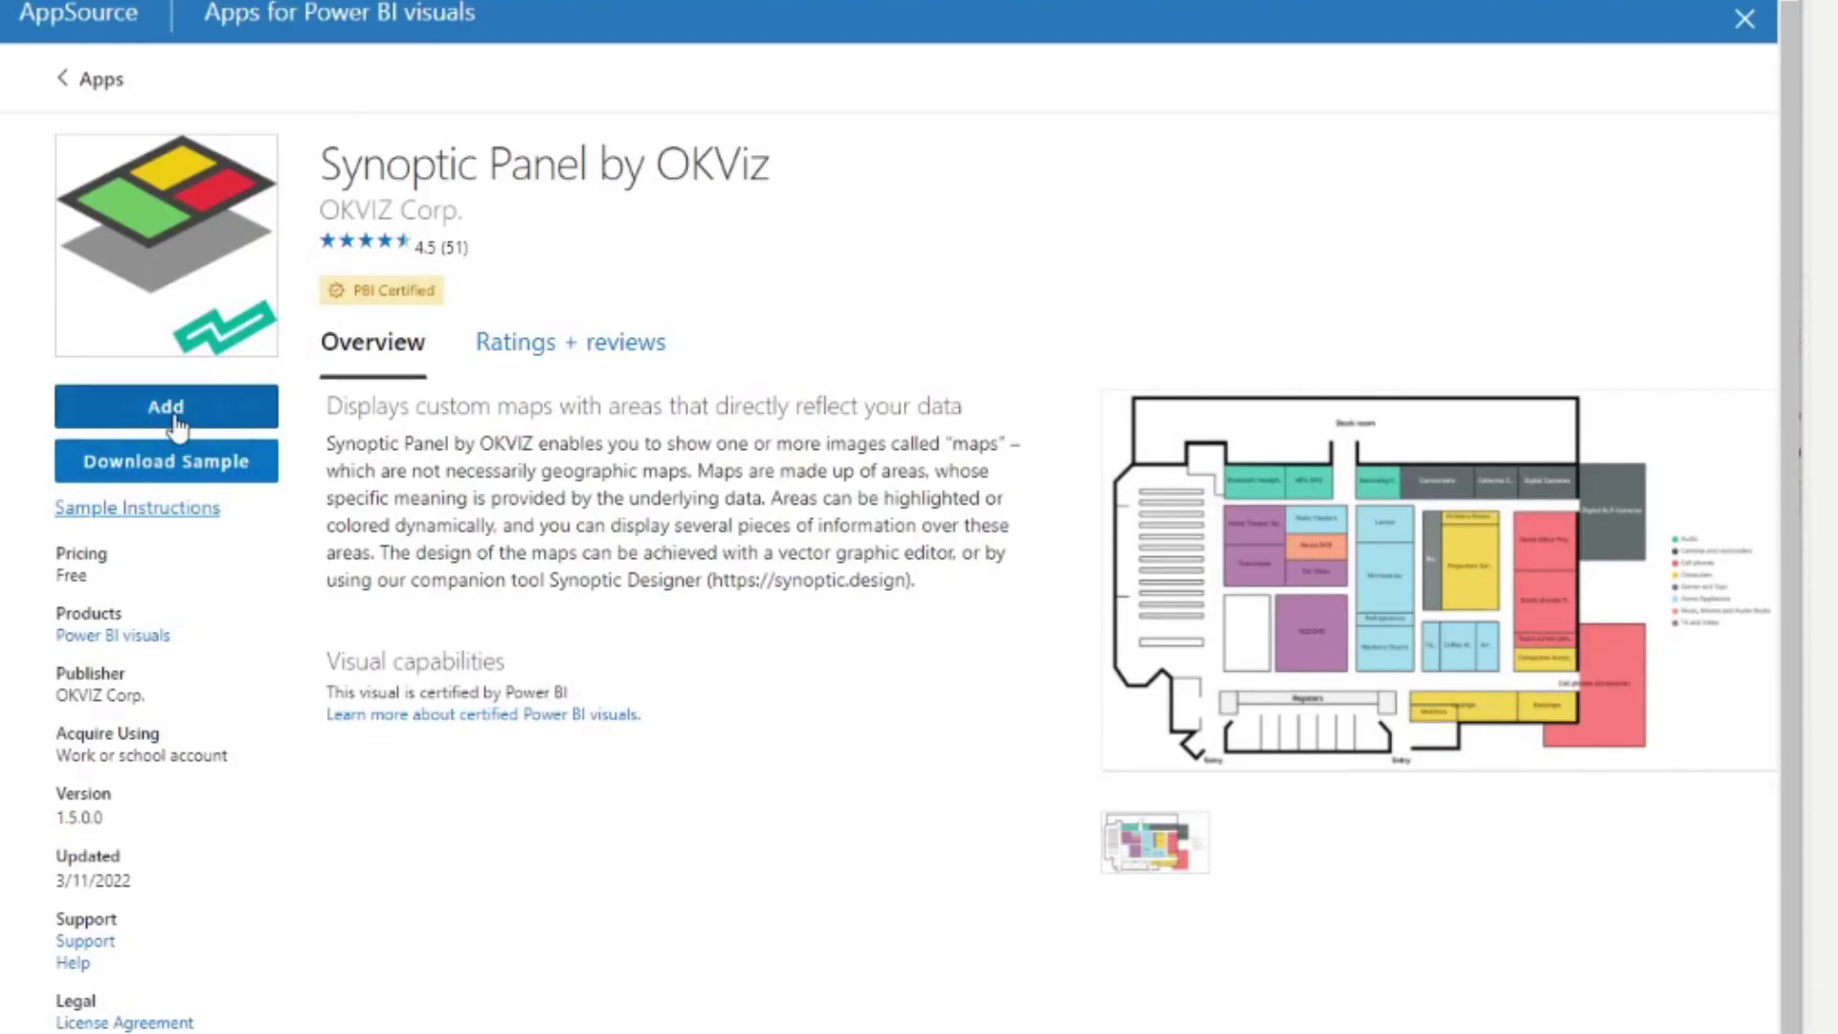
pyautogui.click(164, 409)
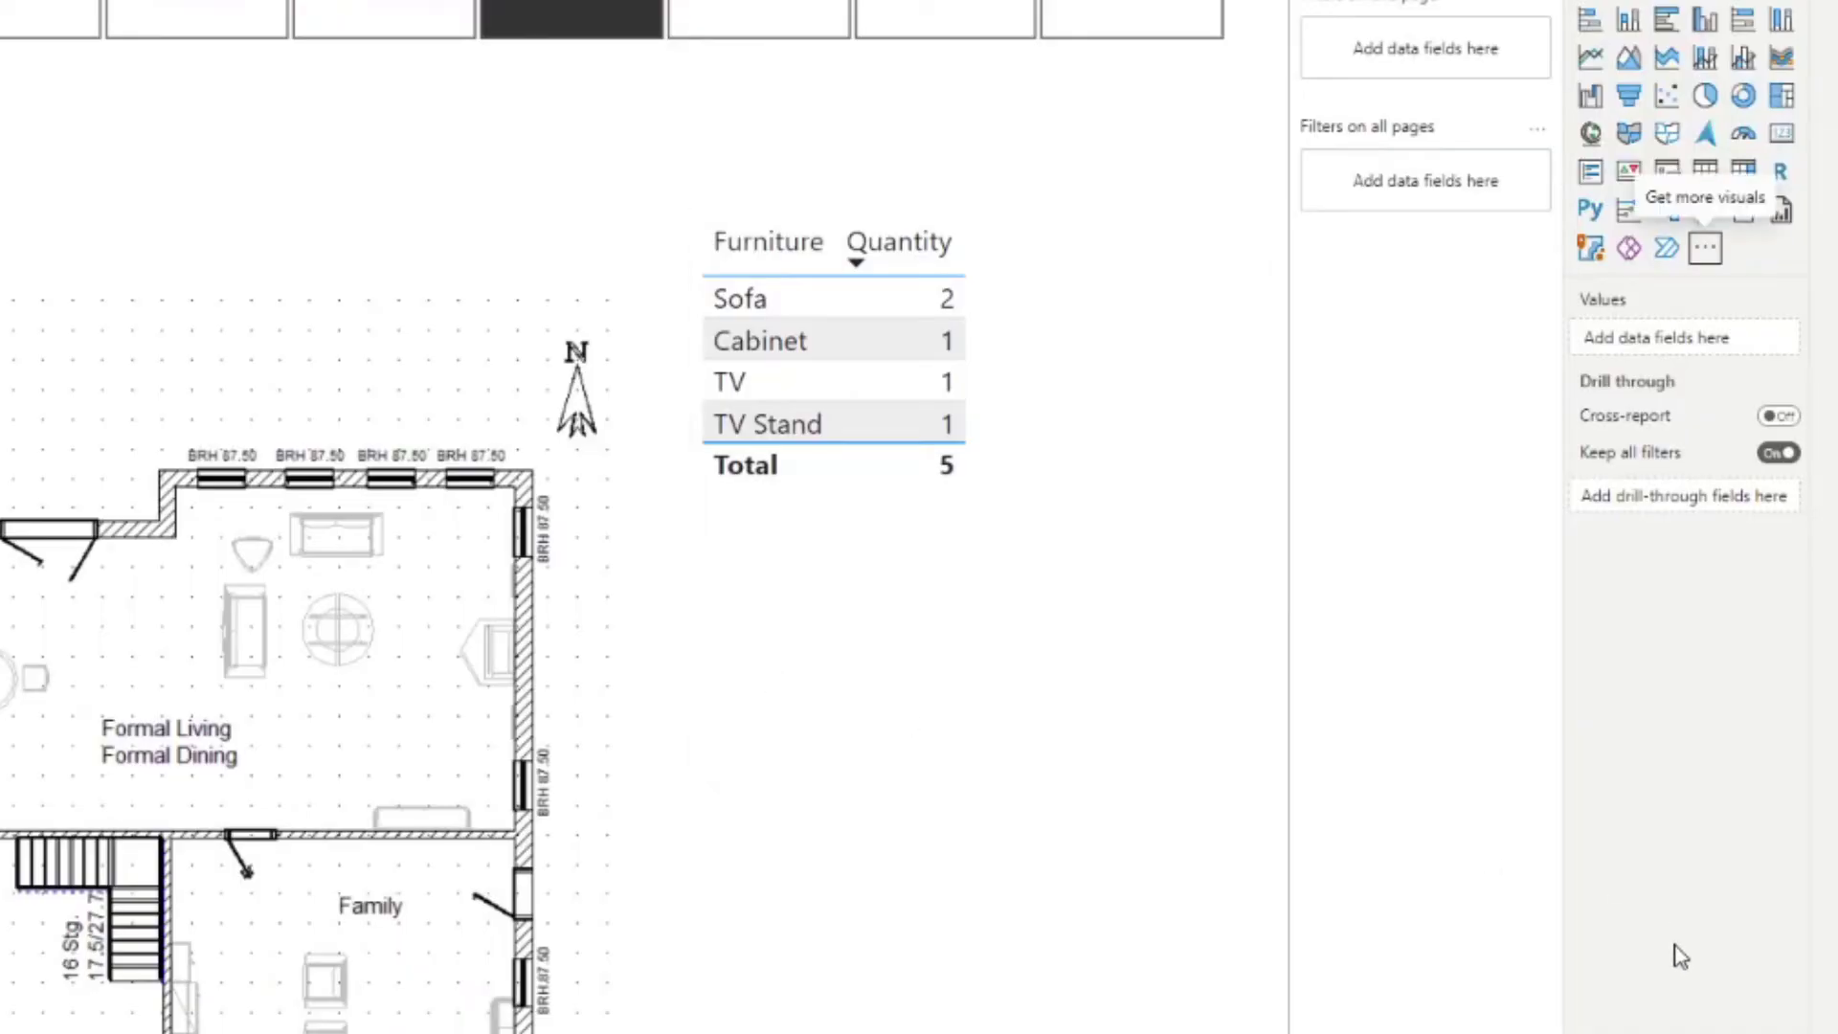
pyautogui.click(1141, 641)
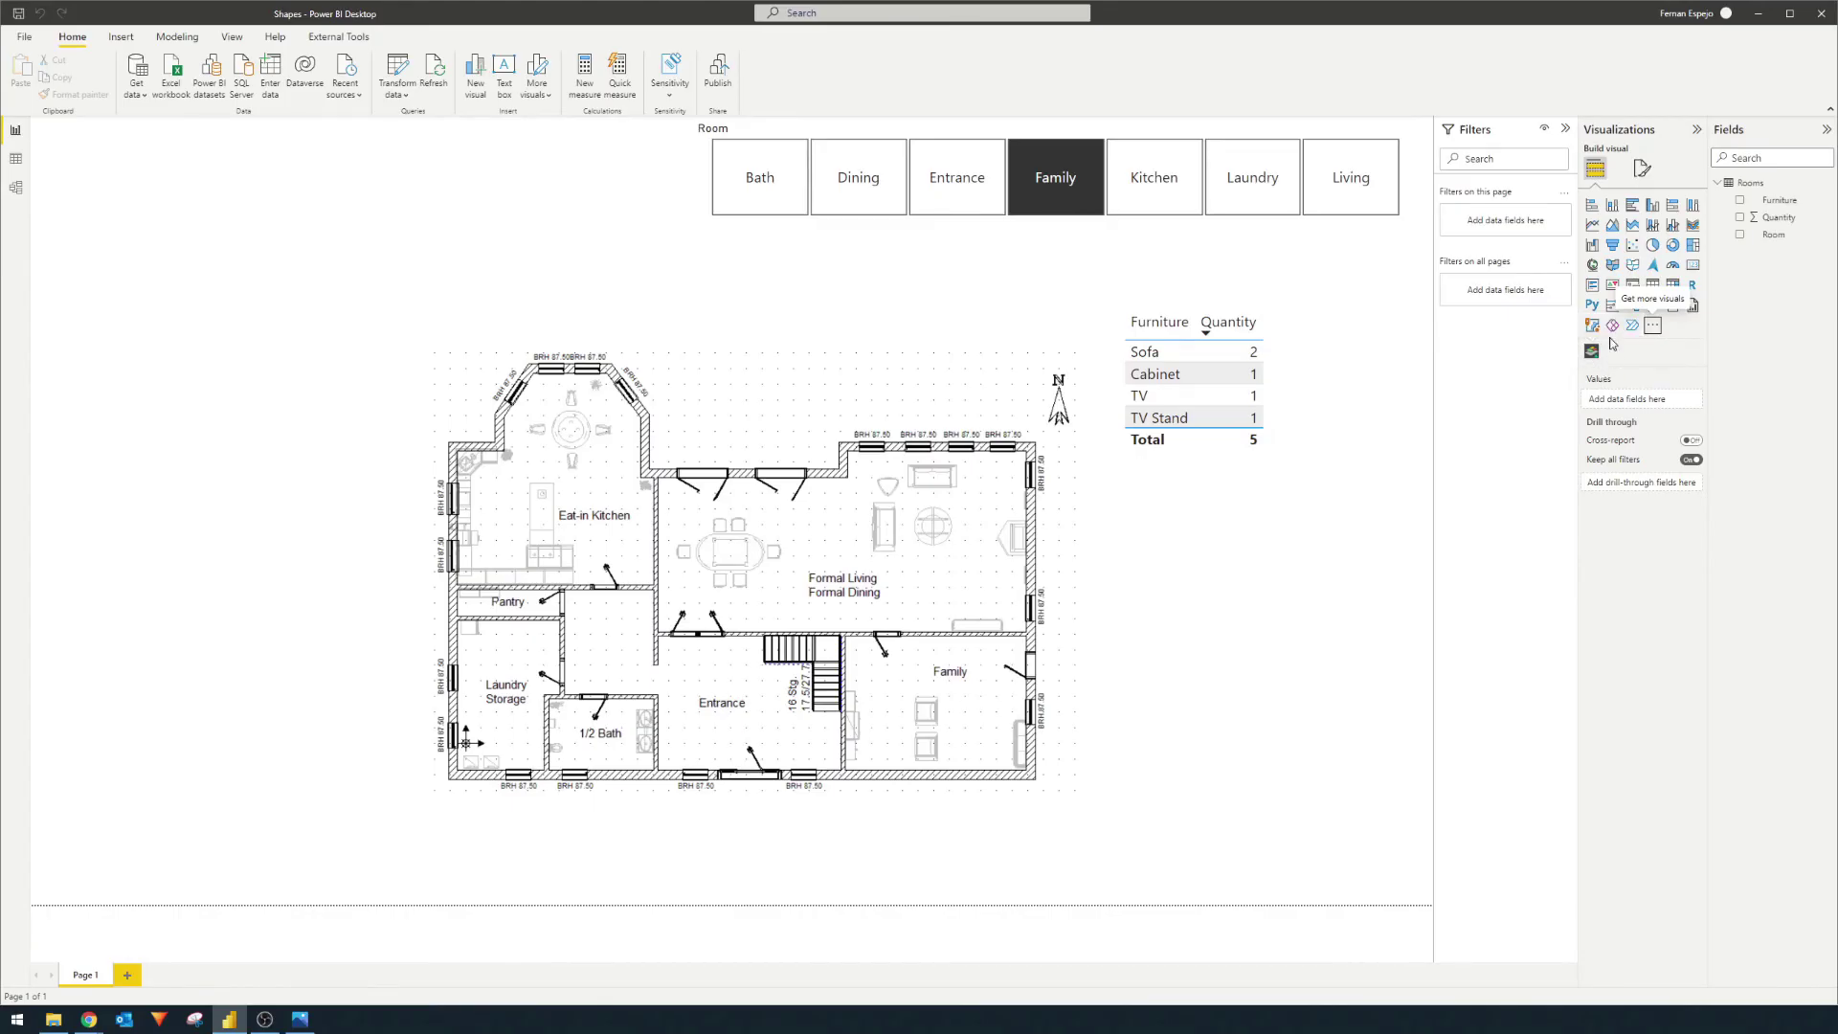
# Replace the floor-plan image with a Synoptic Panel visual sized left of the table.
pyautogui.click(781, 364)
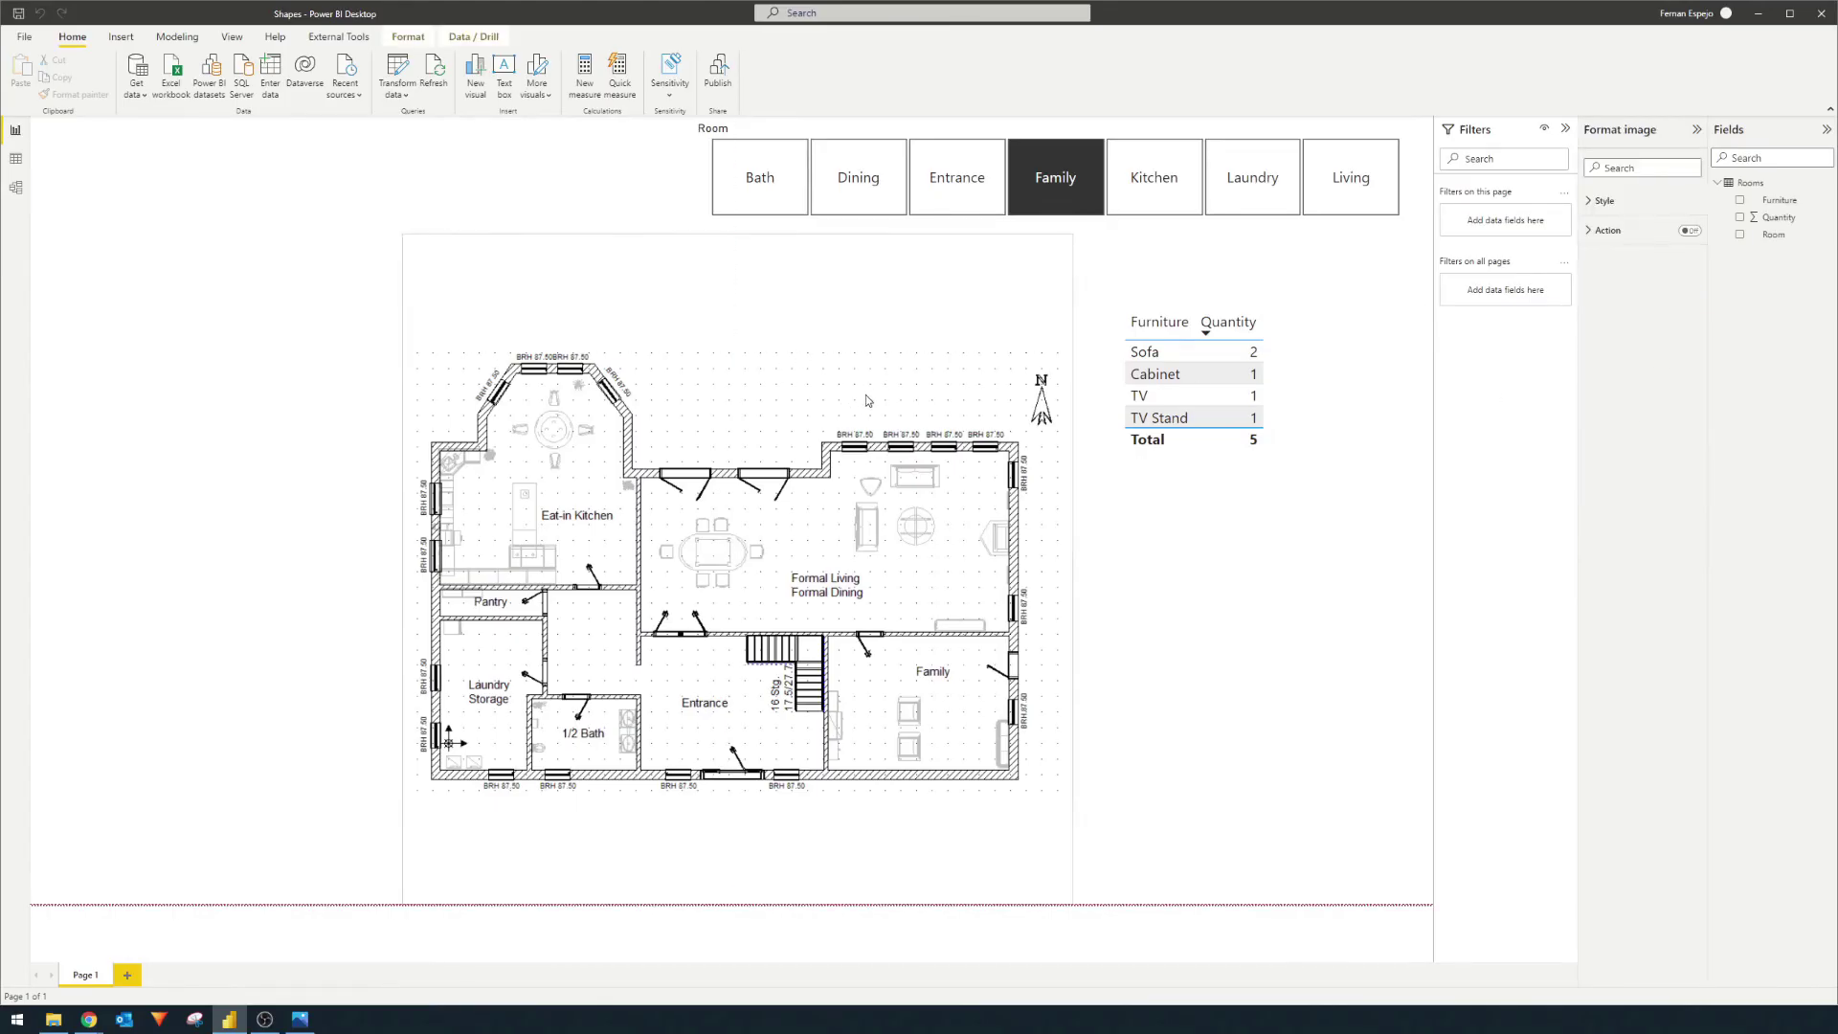
pyautogui.press('Delete')
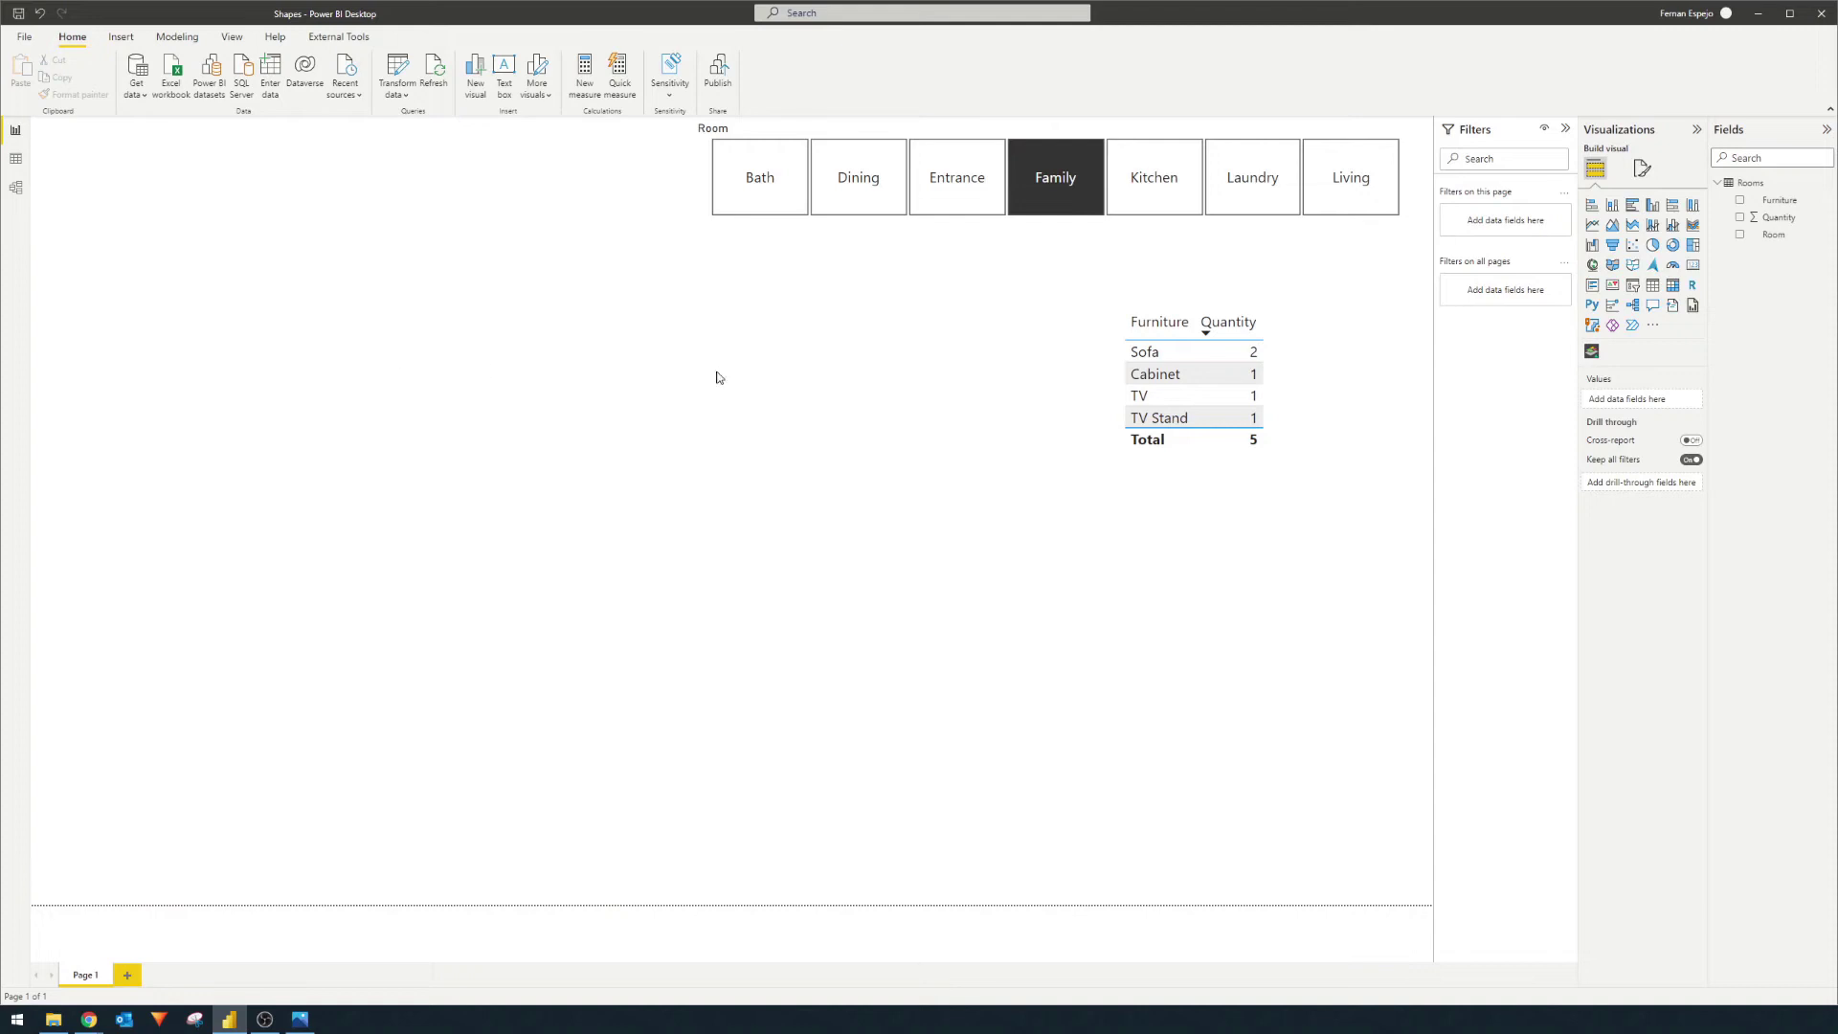
pyautogui.click(1590, 354)
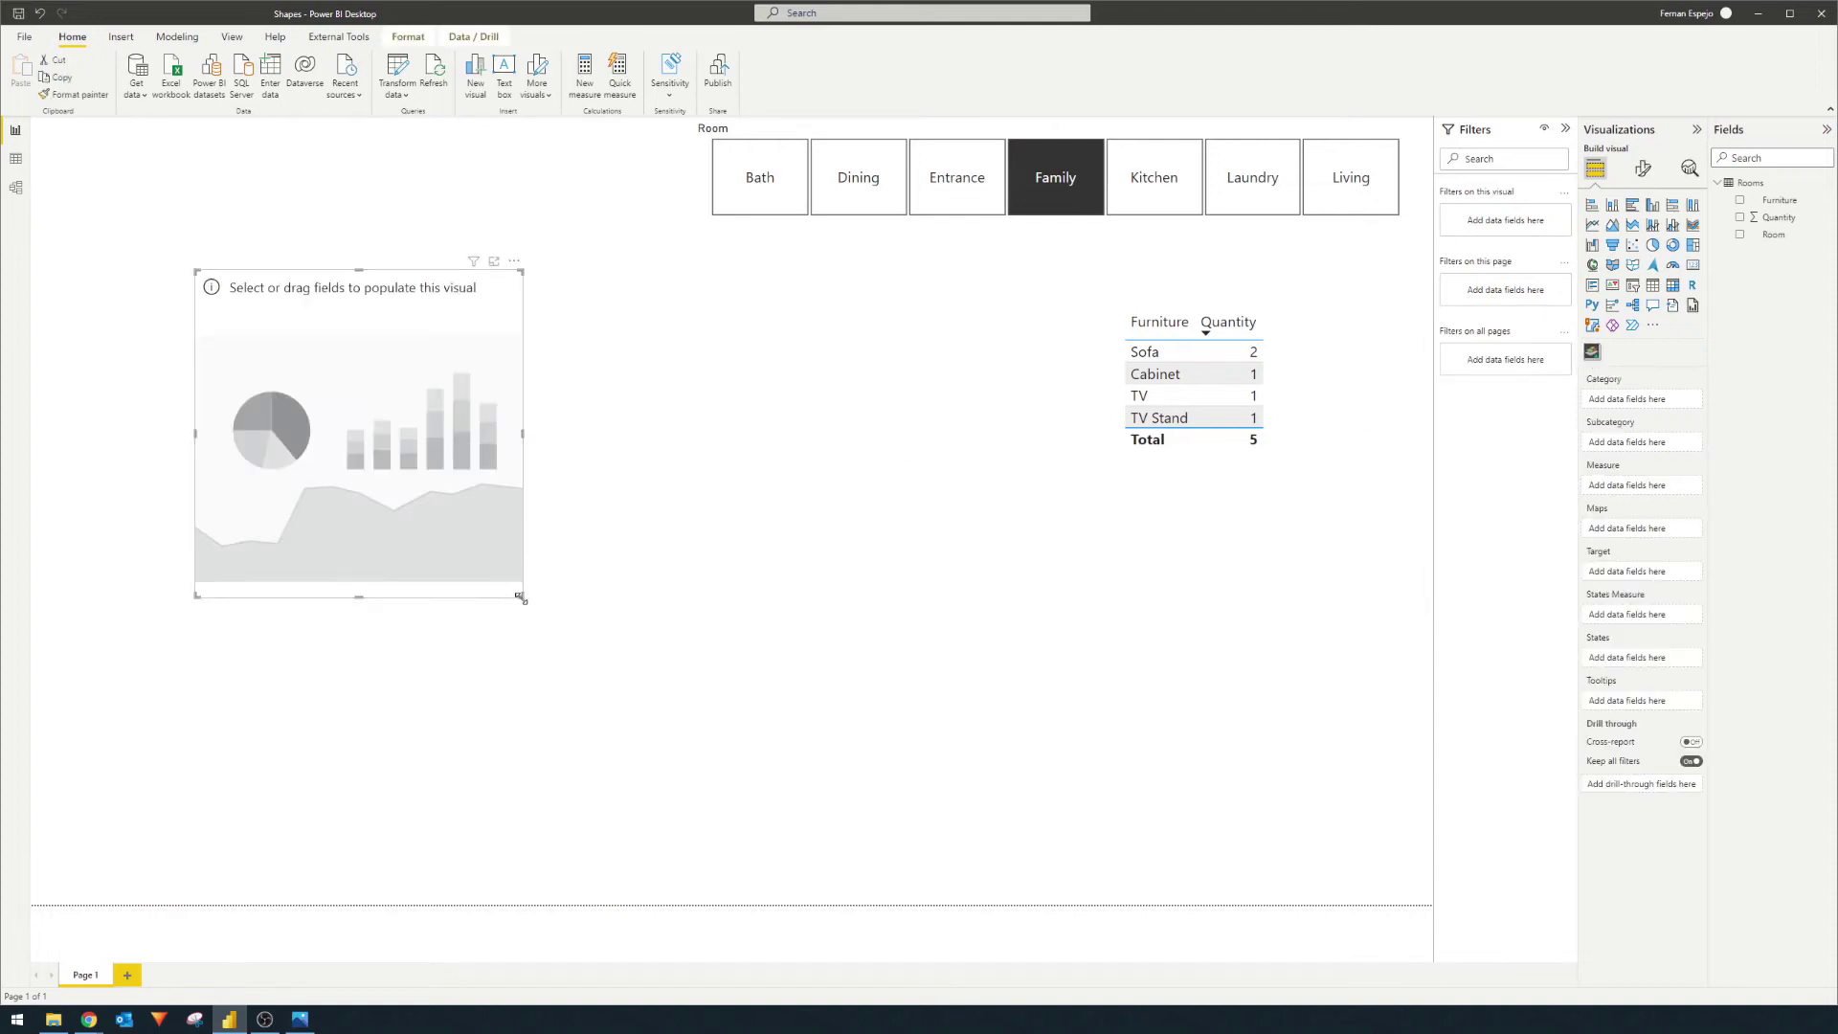
pyautogui.moveTo(521, 596); pyautogui.dragTo(1263, 899)
pyautogui.moveTo(1025, 772); pyautogui.dragTo(912, 778)
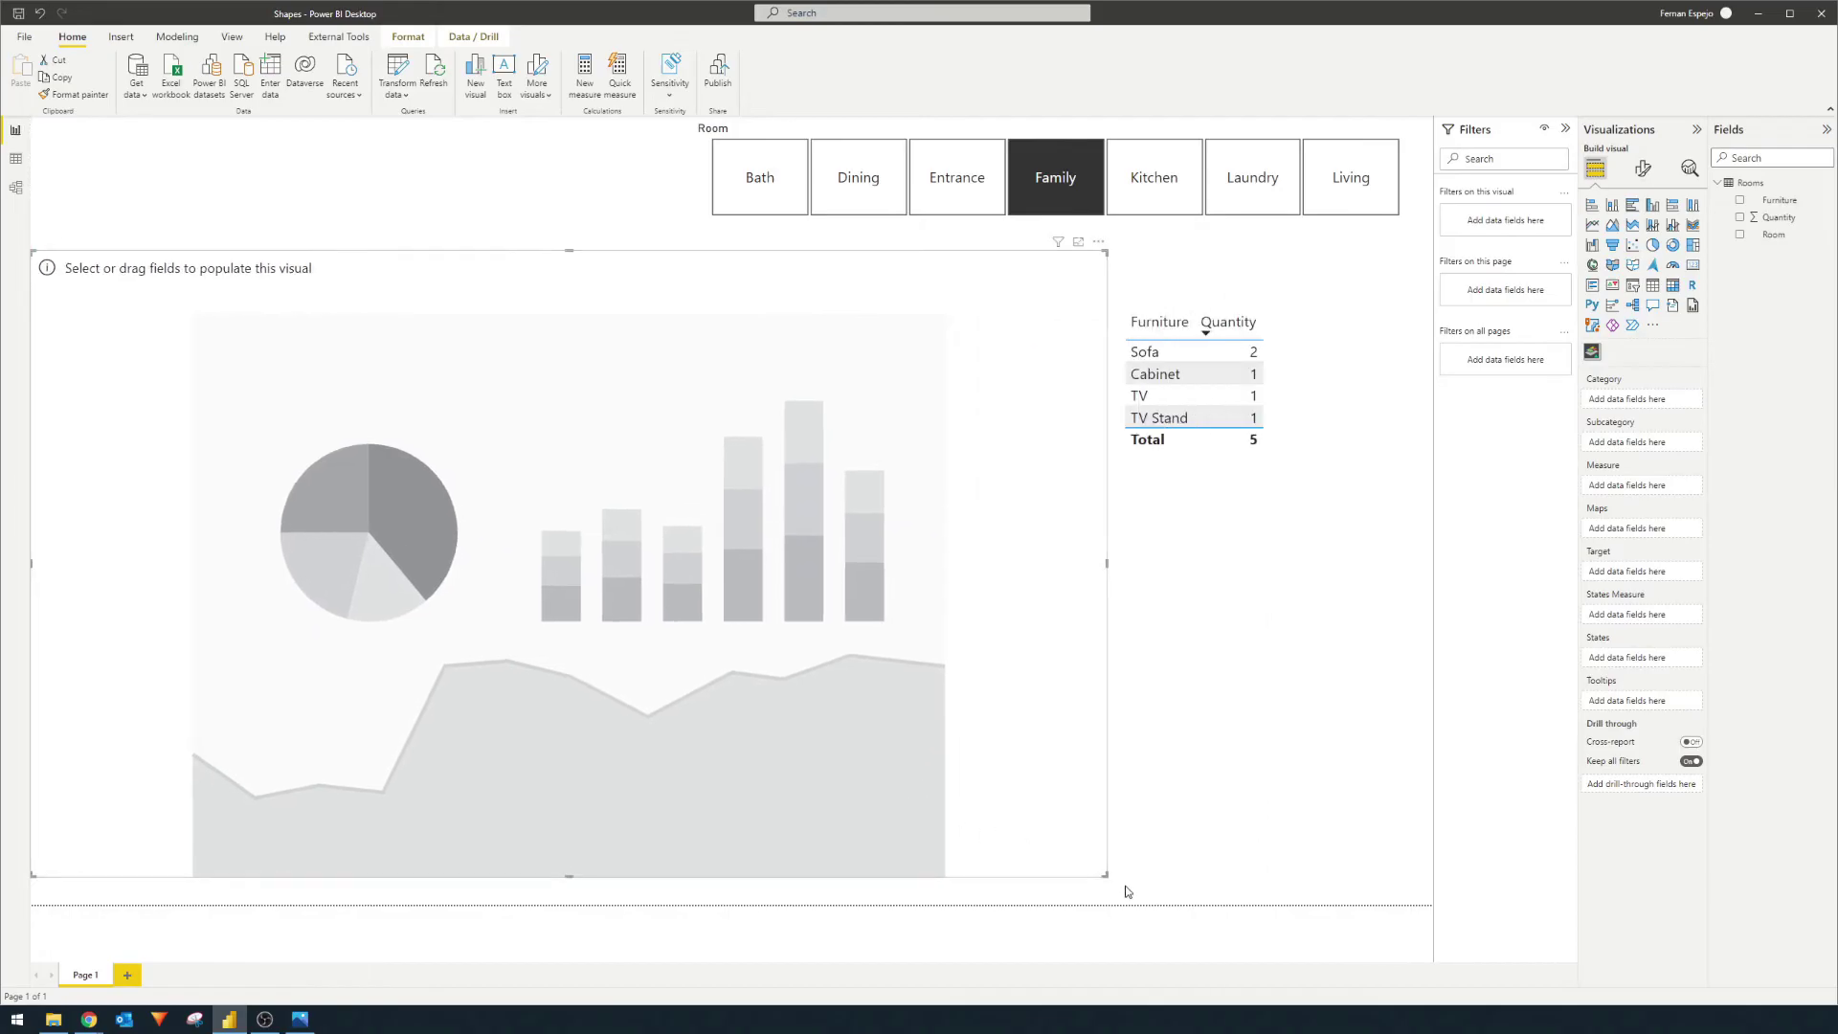
pyautogui.moveTo(1105, 876); pyautogui.dragTo(883, 873)
pyautogui.moveTo(610, 749); pyautogui.dragTo(779, 751)
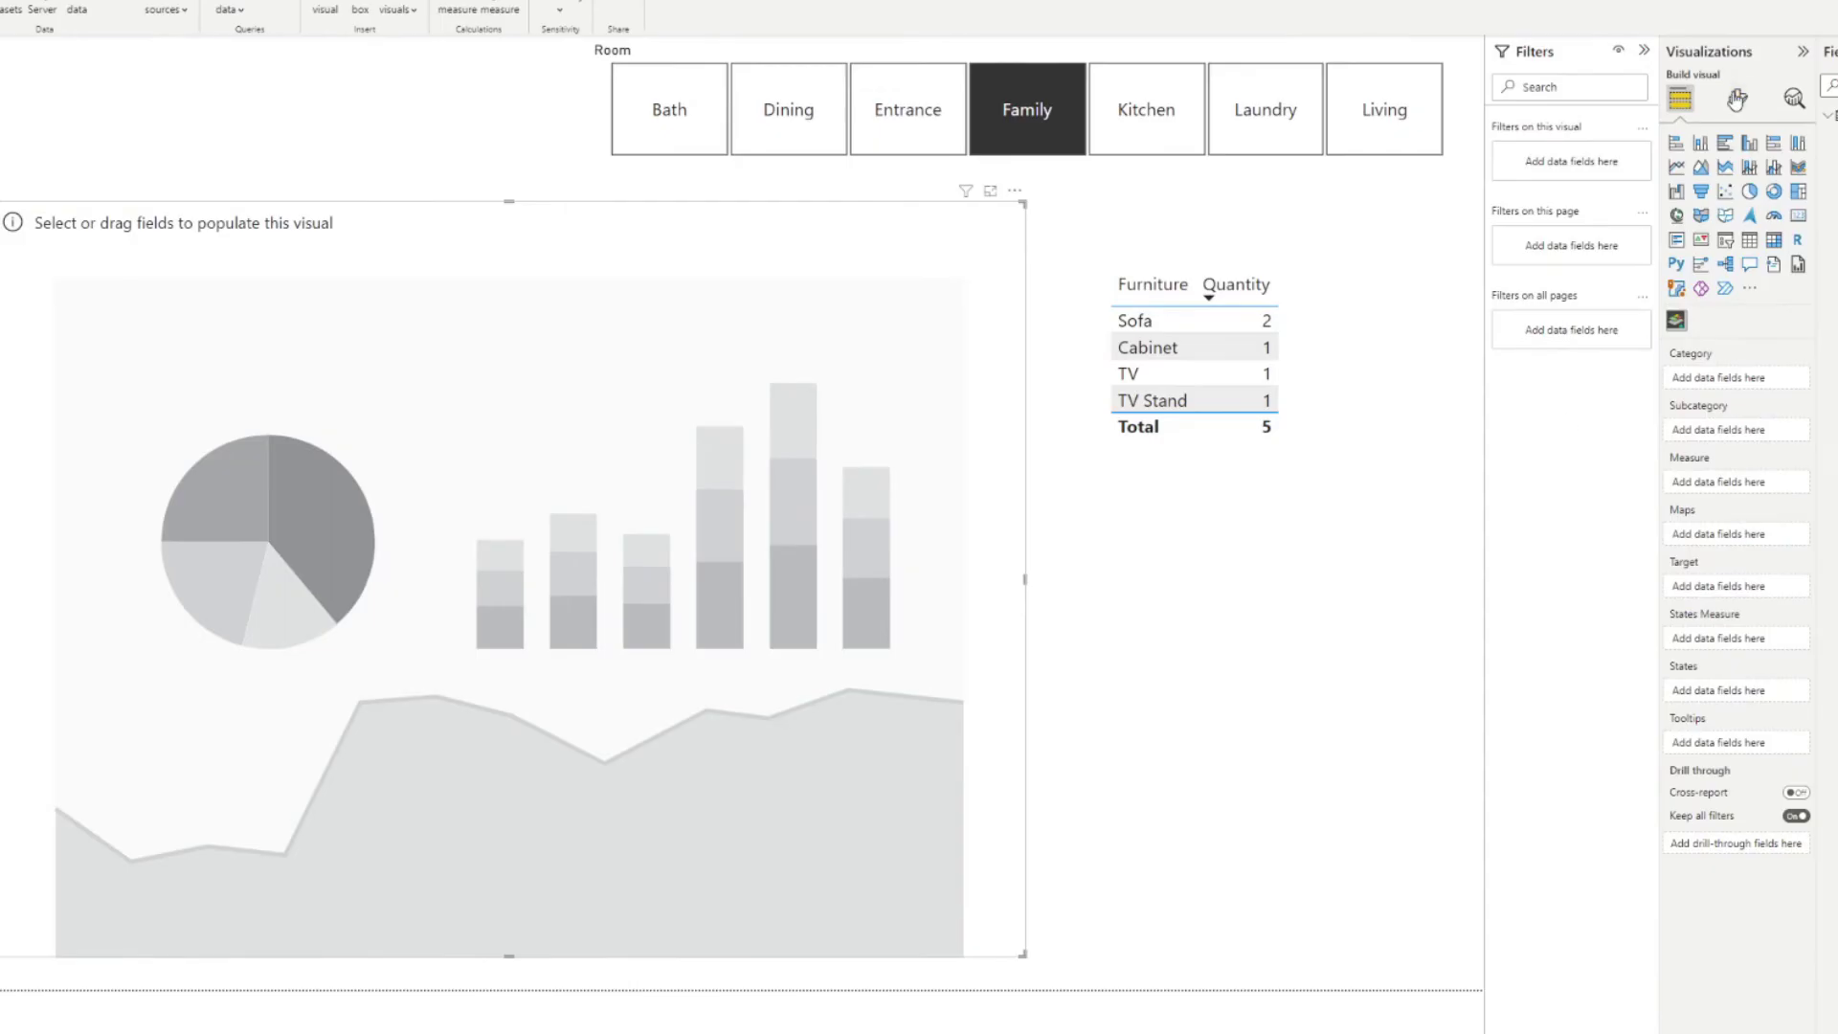
# Drag Furniture into the Synoptic Panel's Measure well, giving First Furniture.
pyautogui.click(1737, 98)
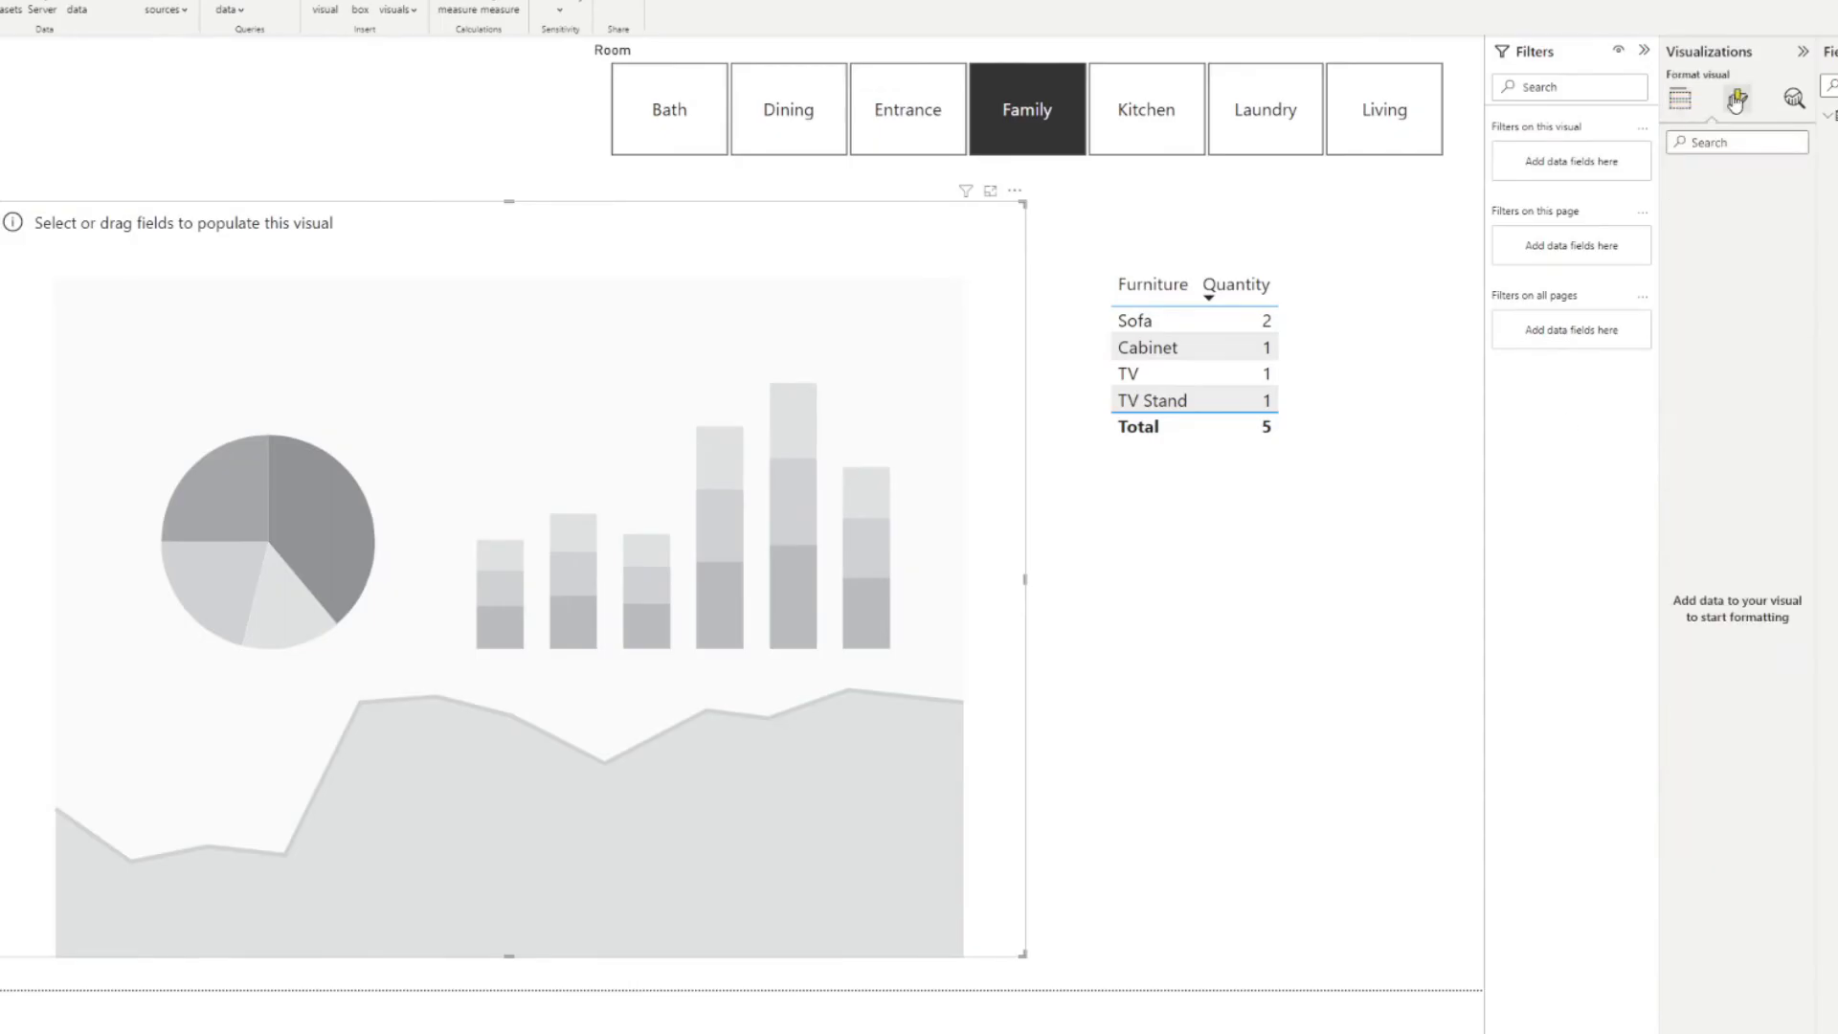
pyautogui.click(1680, 98)
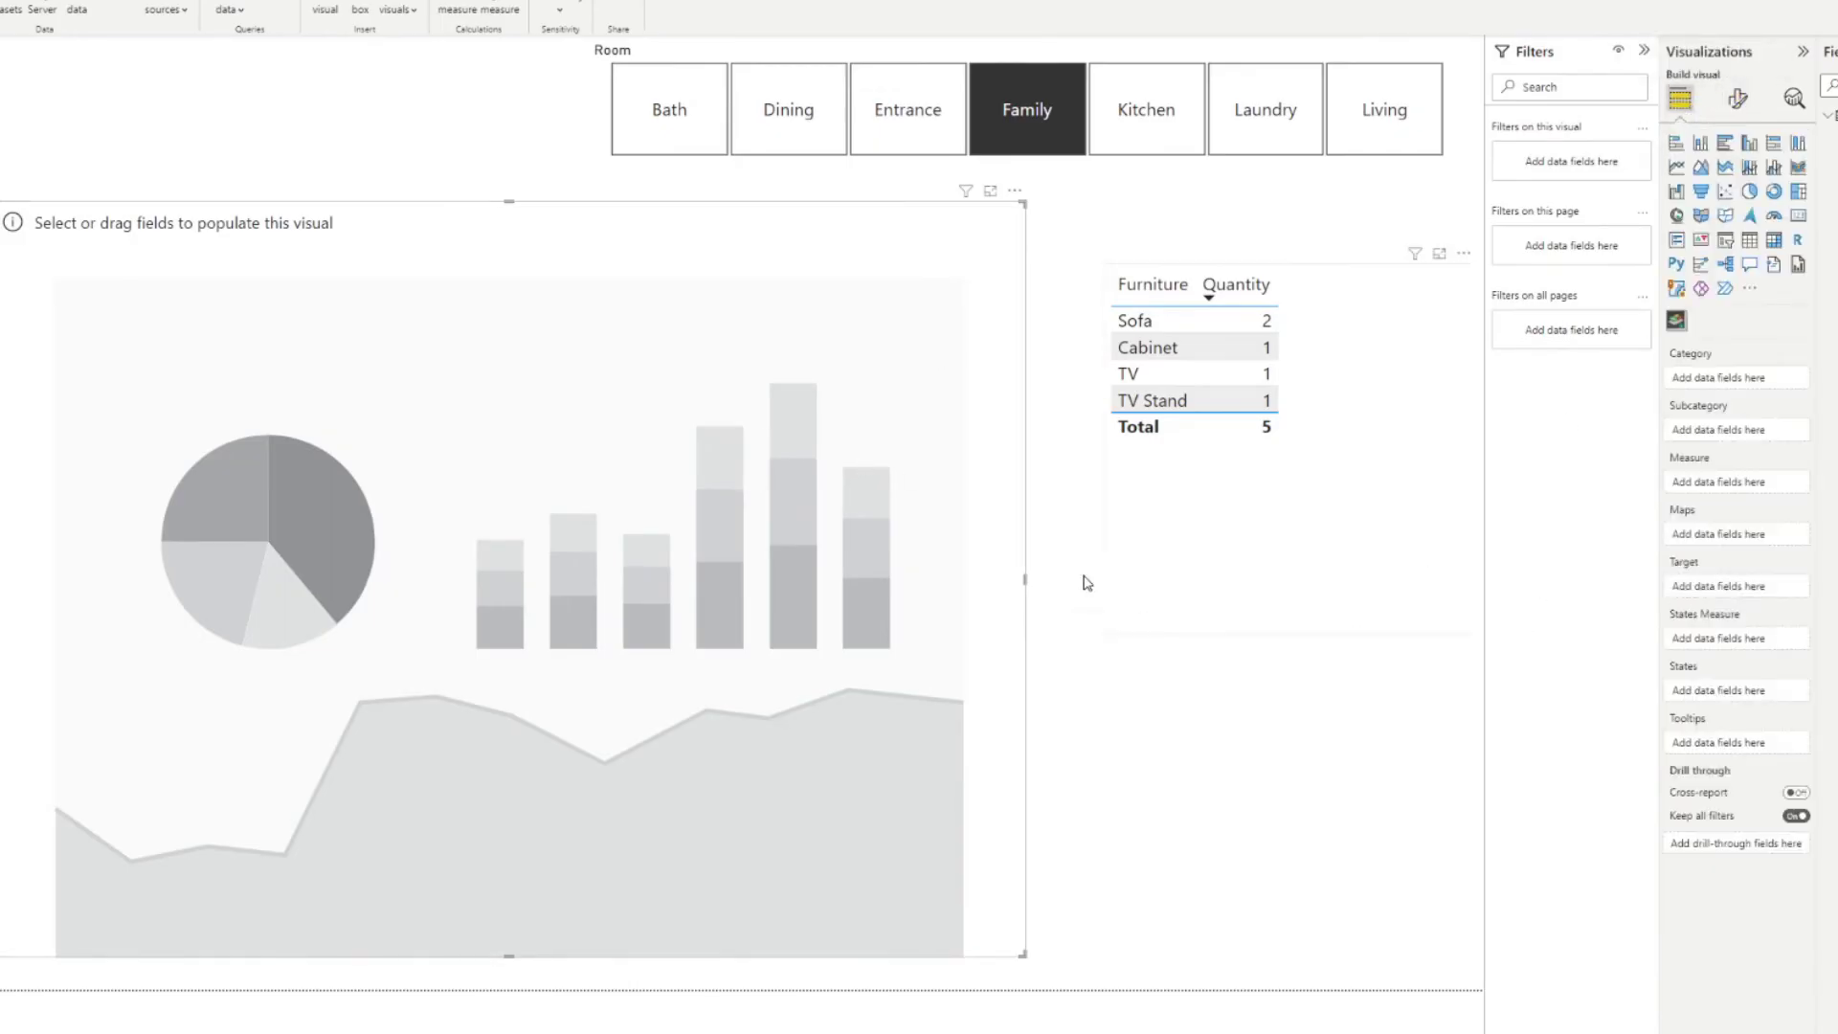
pyautogui.click(1740, 98)
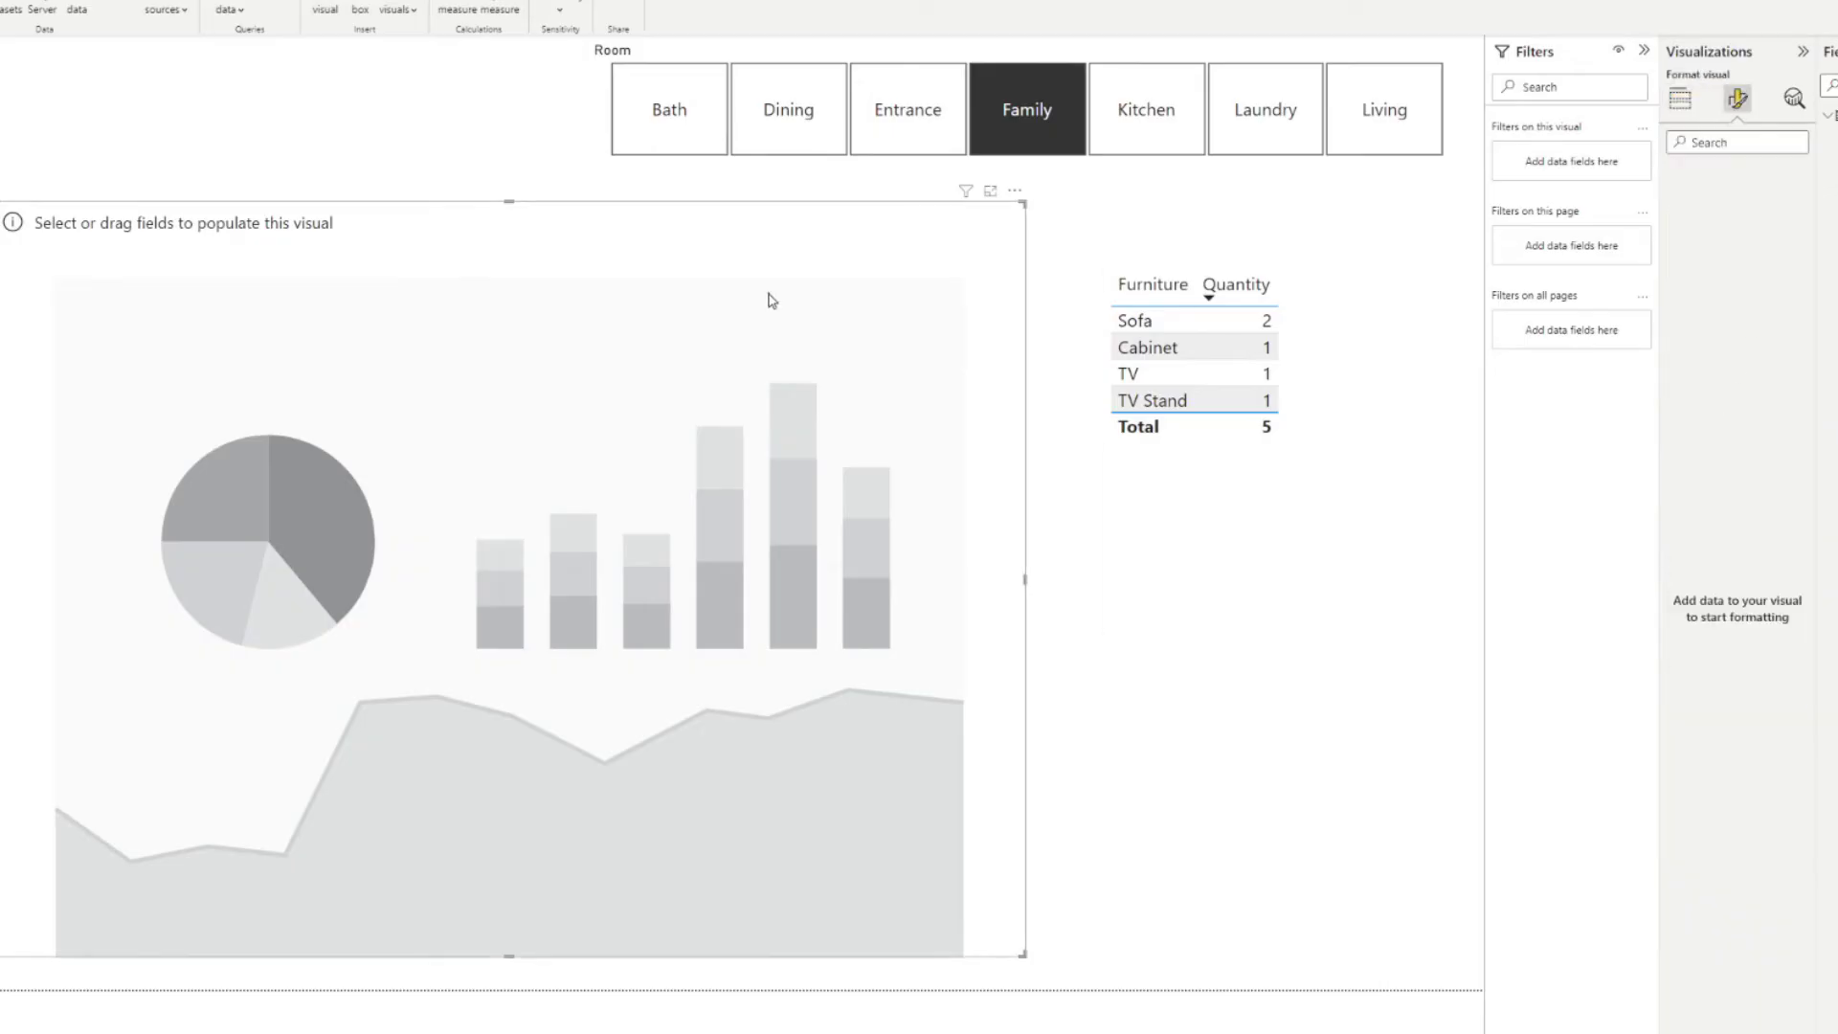
pyautogui.click(1680, 99)
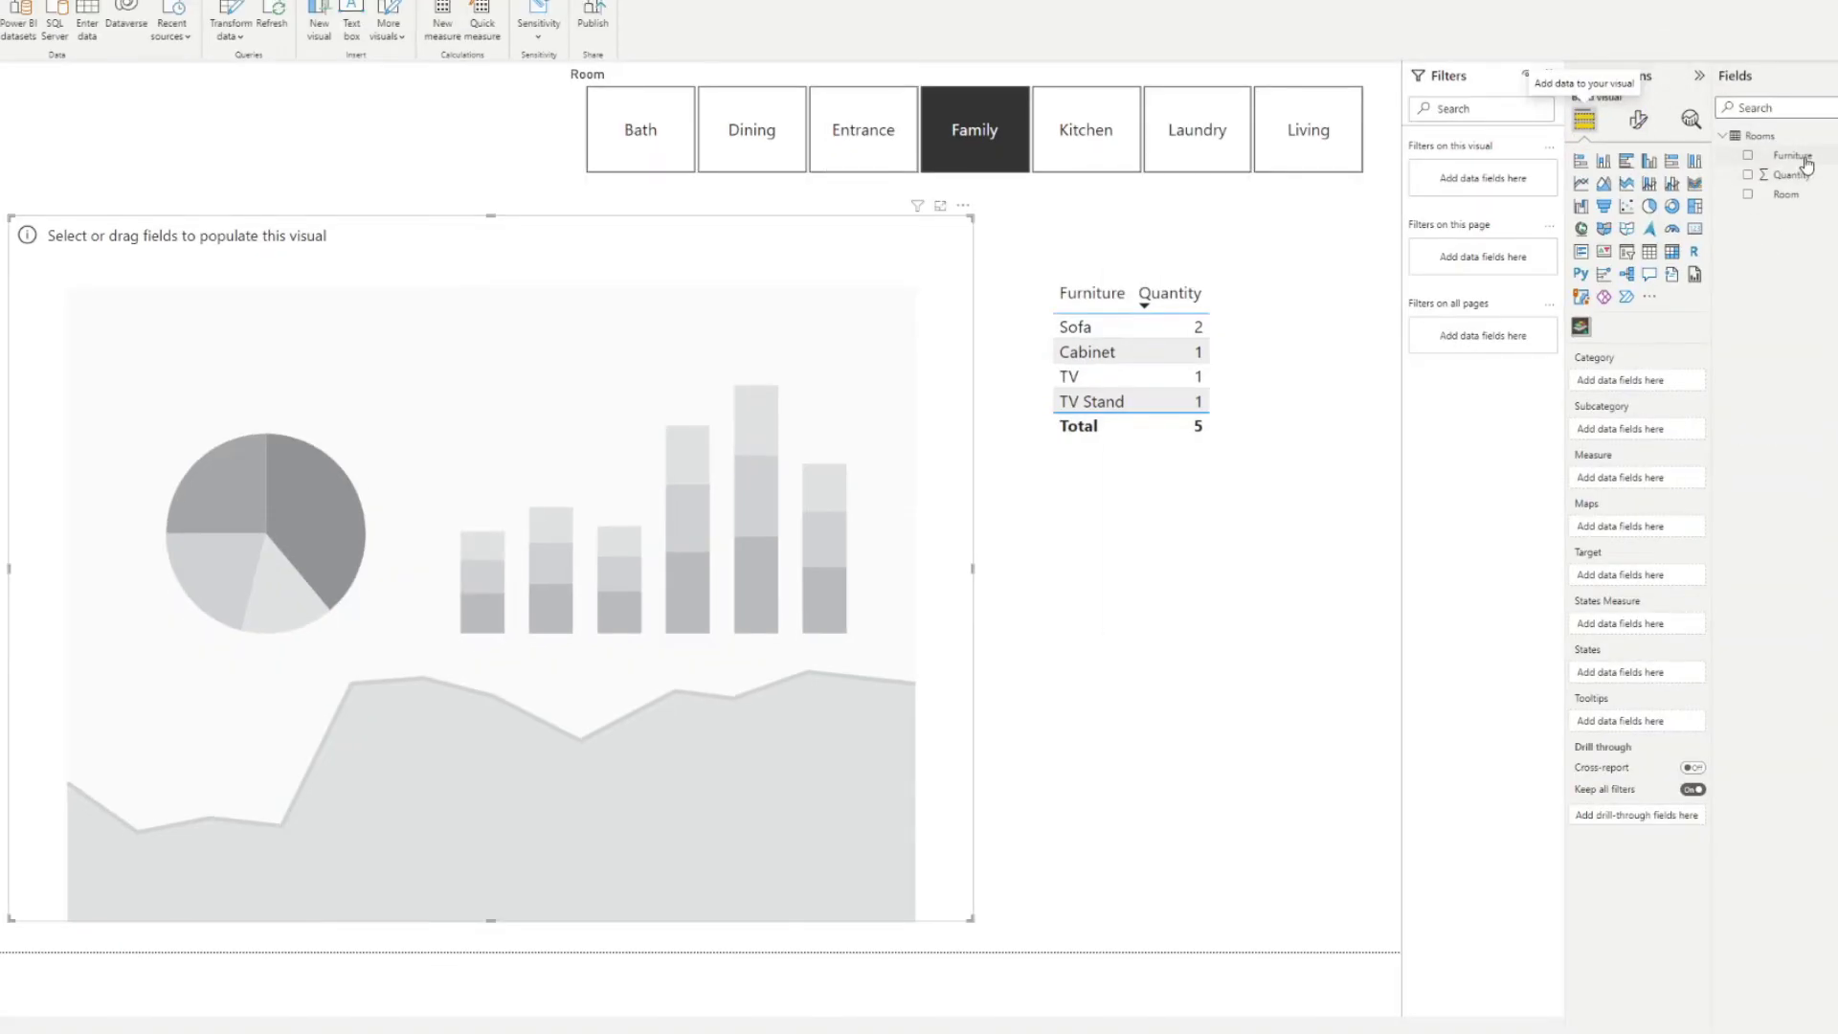
pyautogui.moveTo(1806, 165); pyautogui.dragTo(1635, 486)
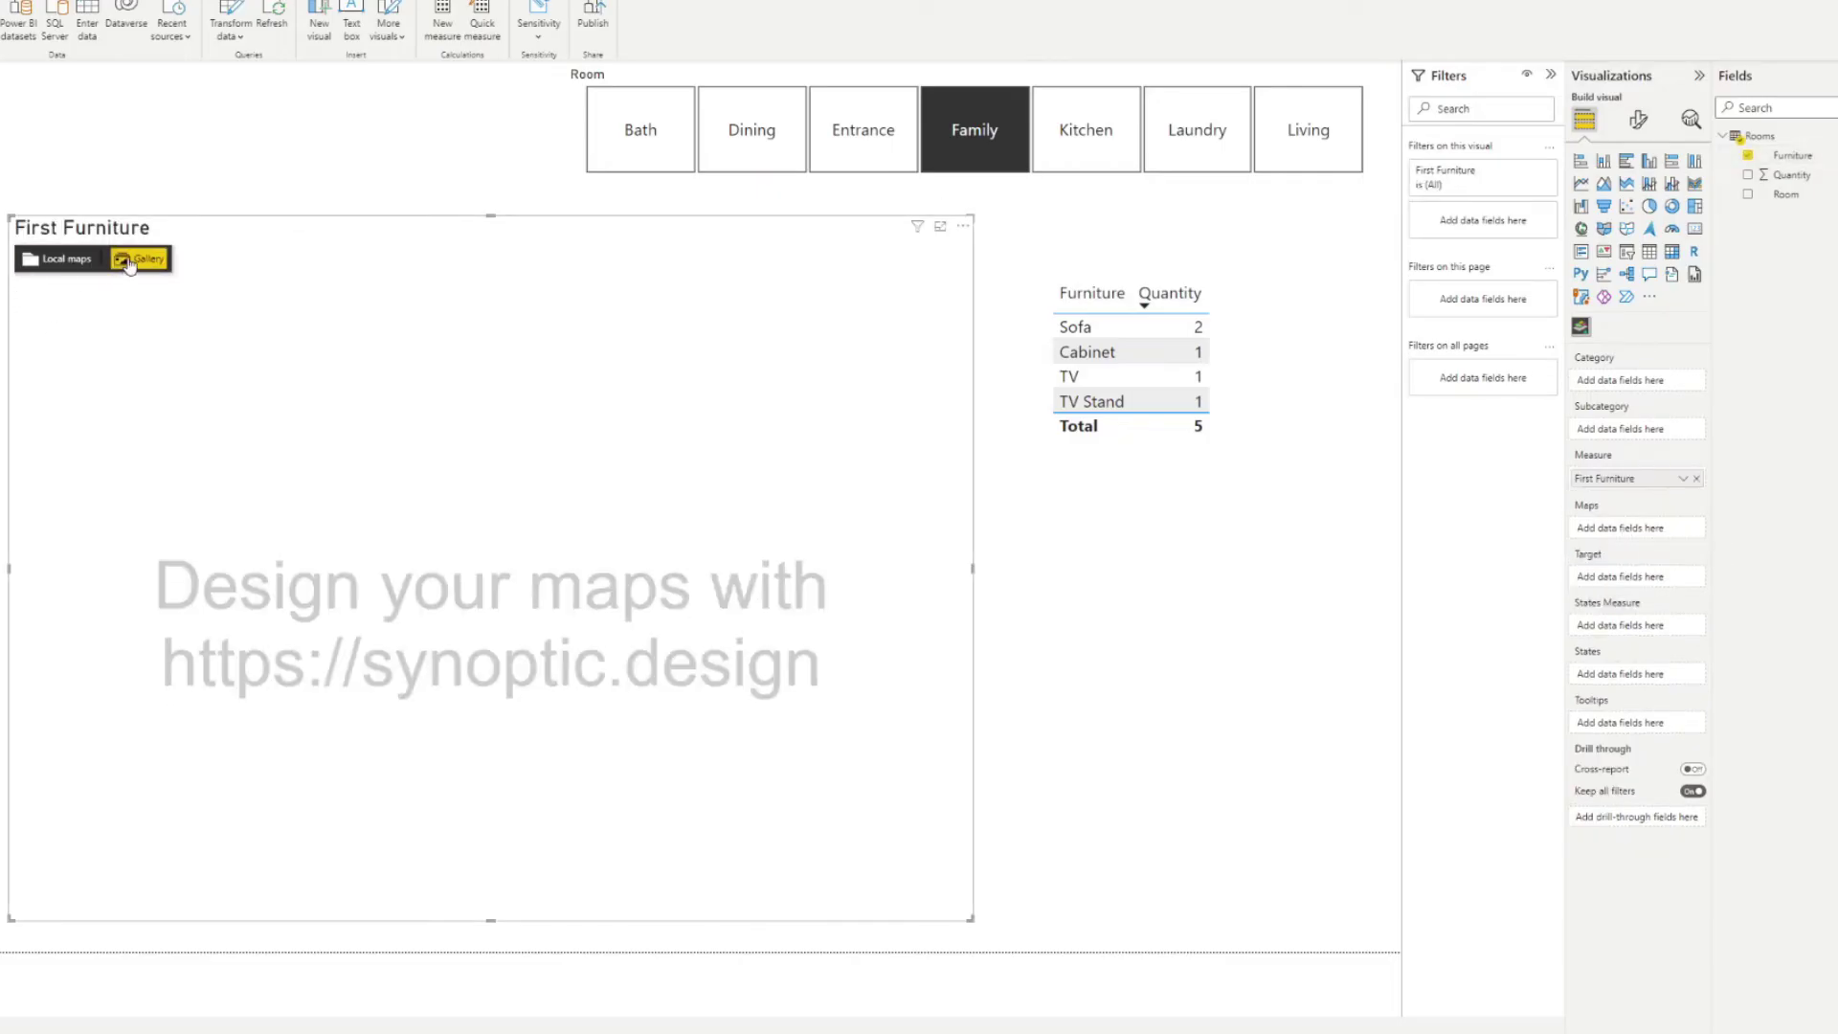
# Load the Floor Plan map from local map files into the Synoptic Panel.
pyautogui.click(53, 267)
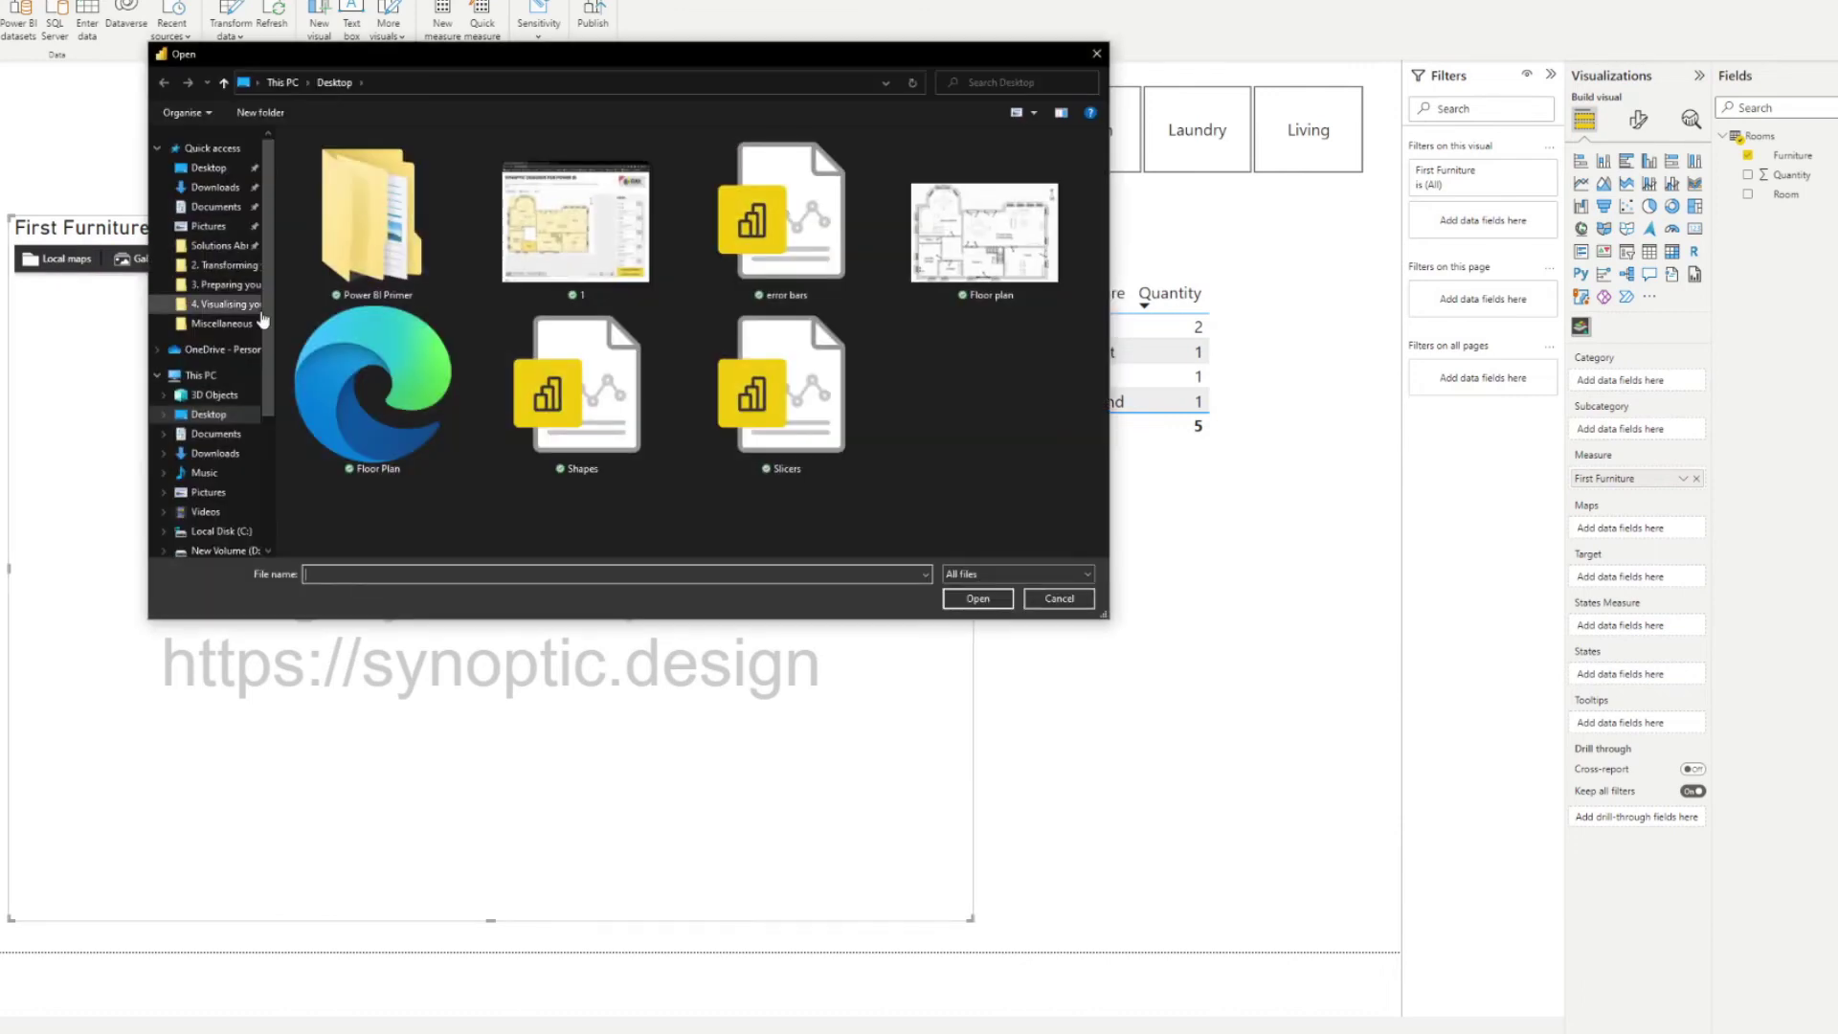
pyautogui.click(398, 433)
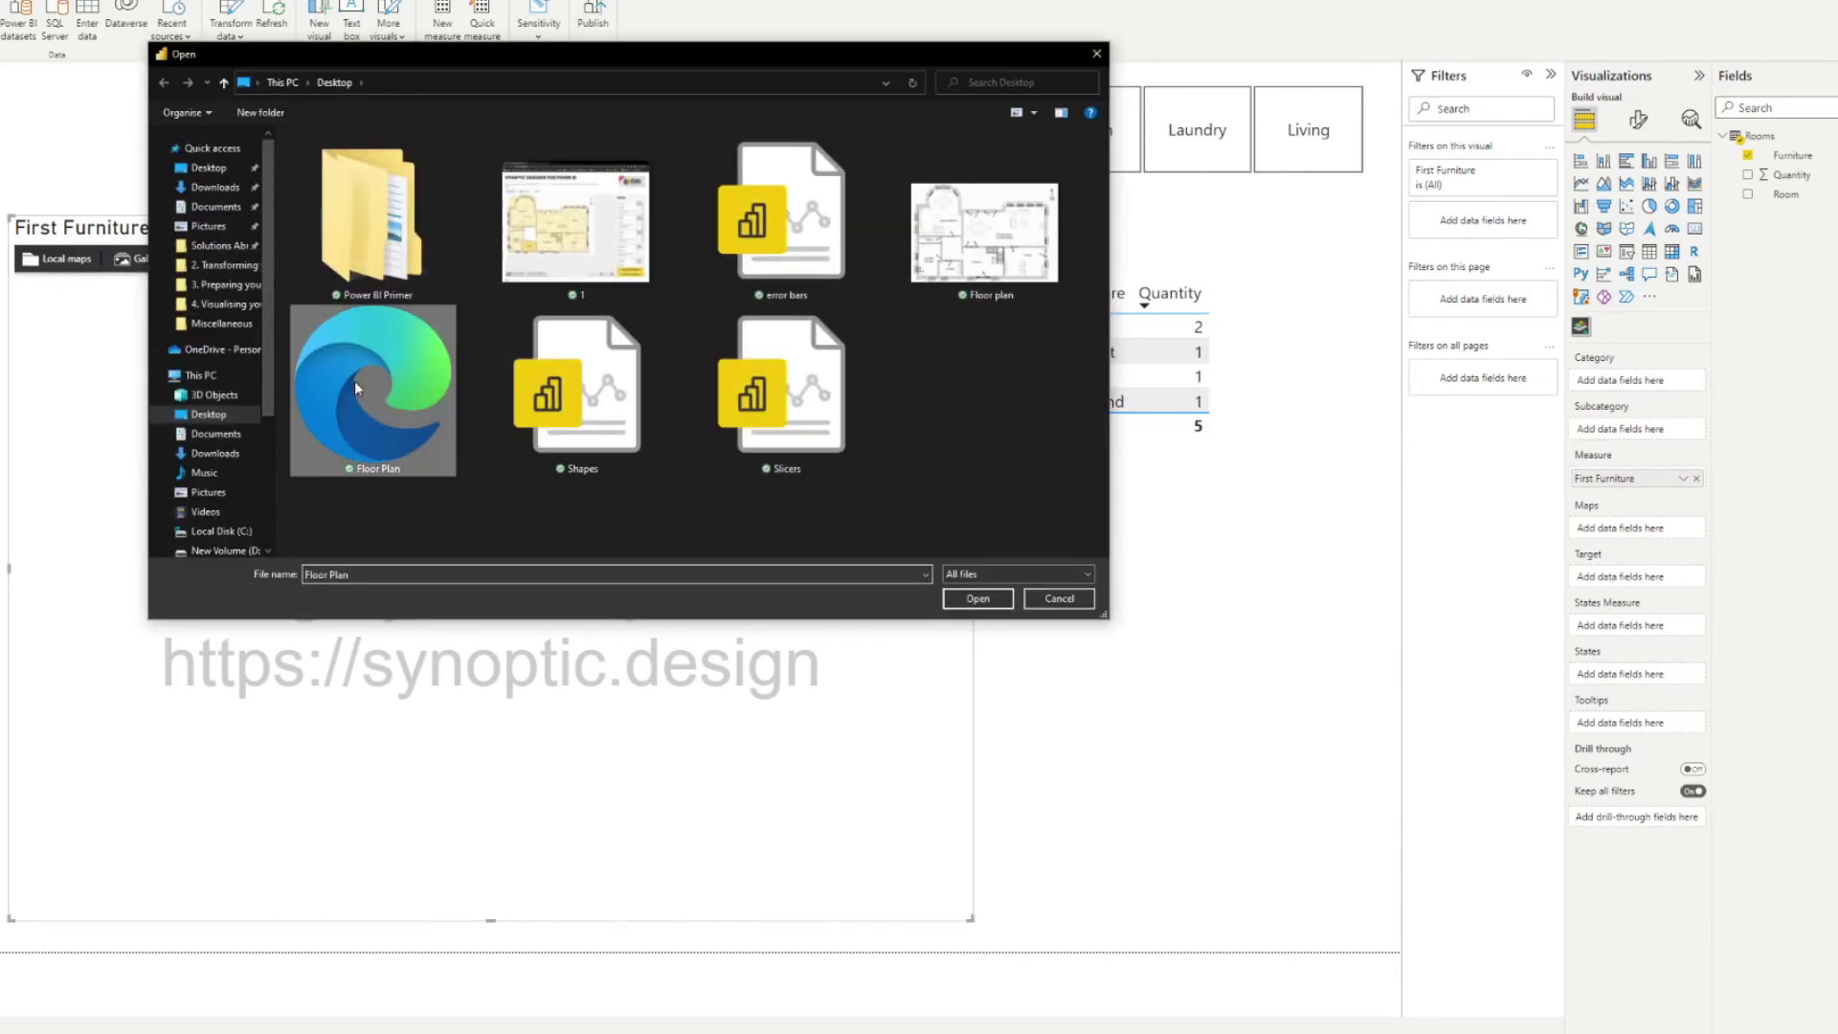
pyautogui.click(977, 600)
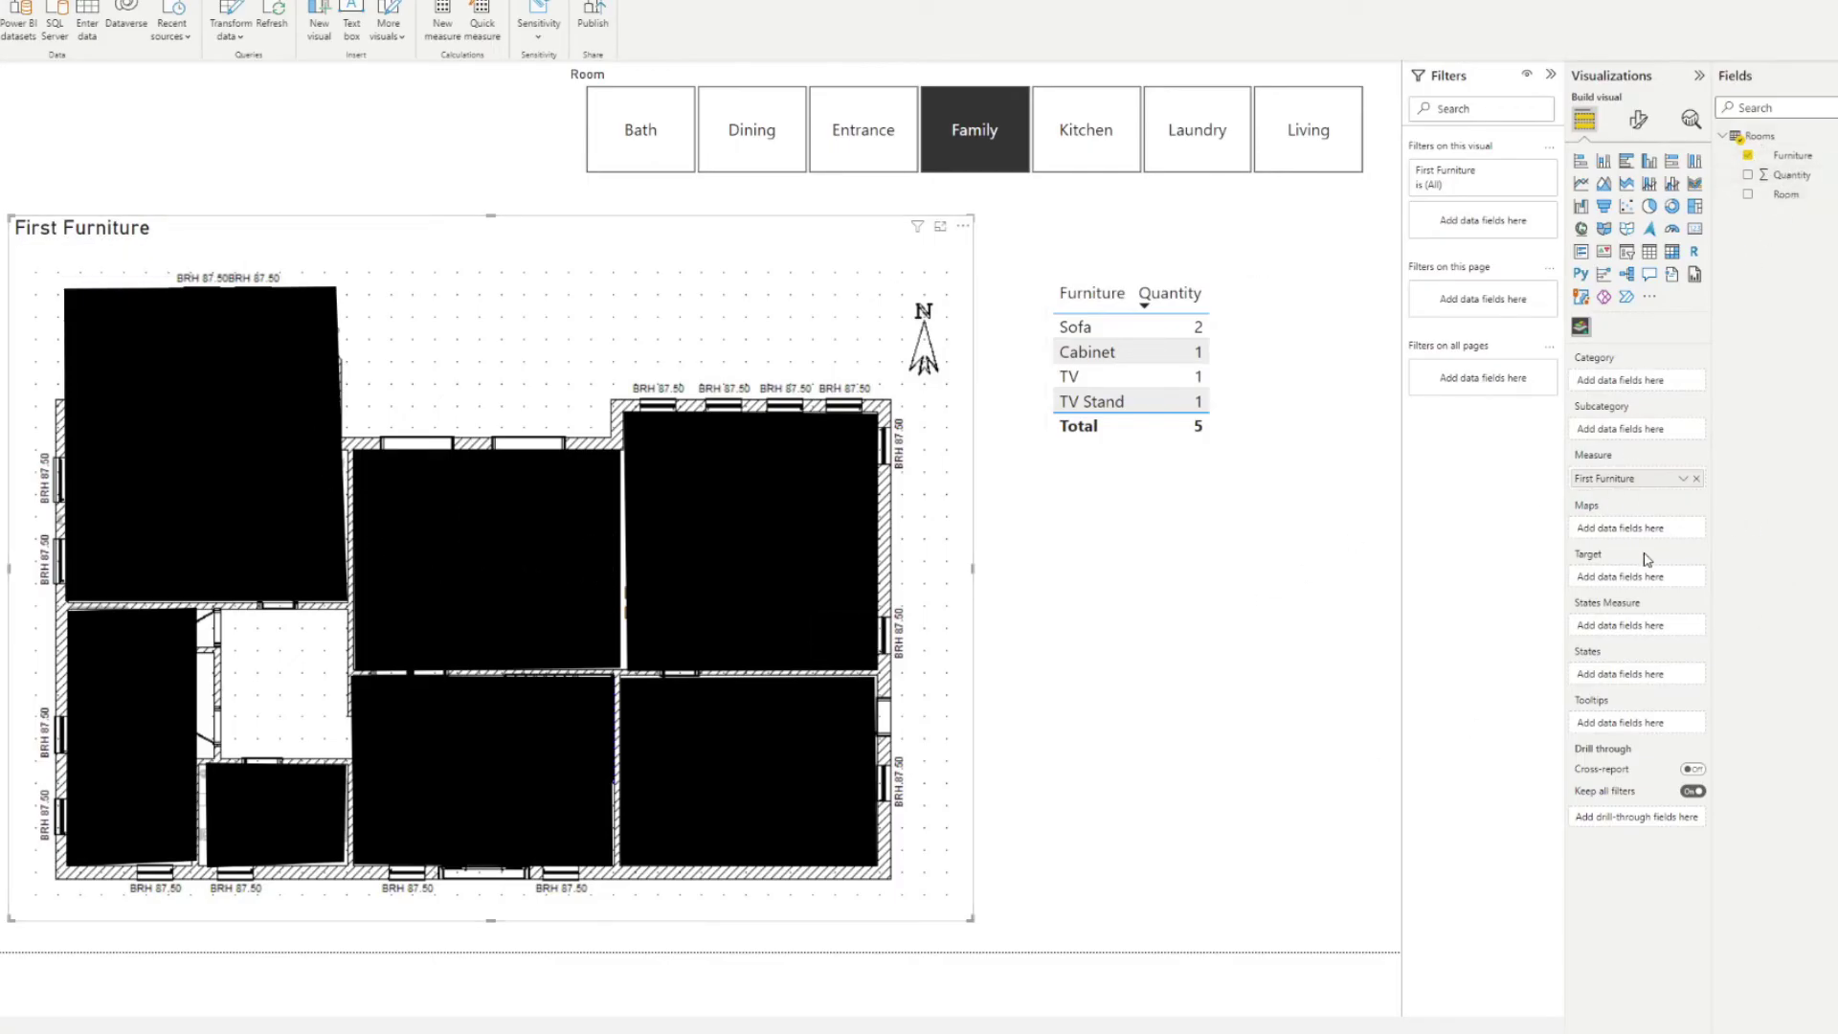
# Bind Room as the category and replace First Furniture with Quantity as the measure.
pyautogui.moveTo(1786, 195); pyautogui.dragTo(1665, 393)
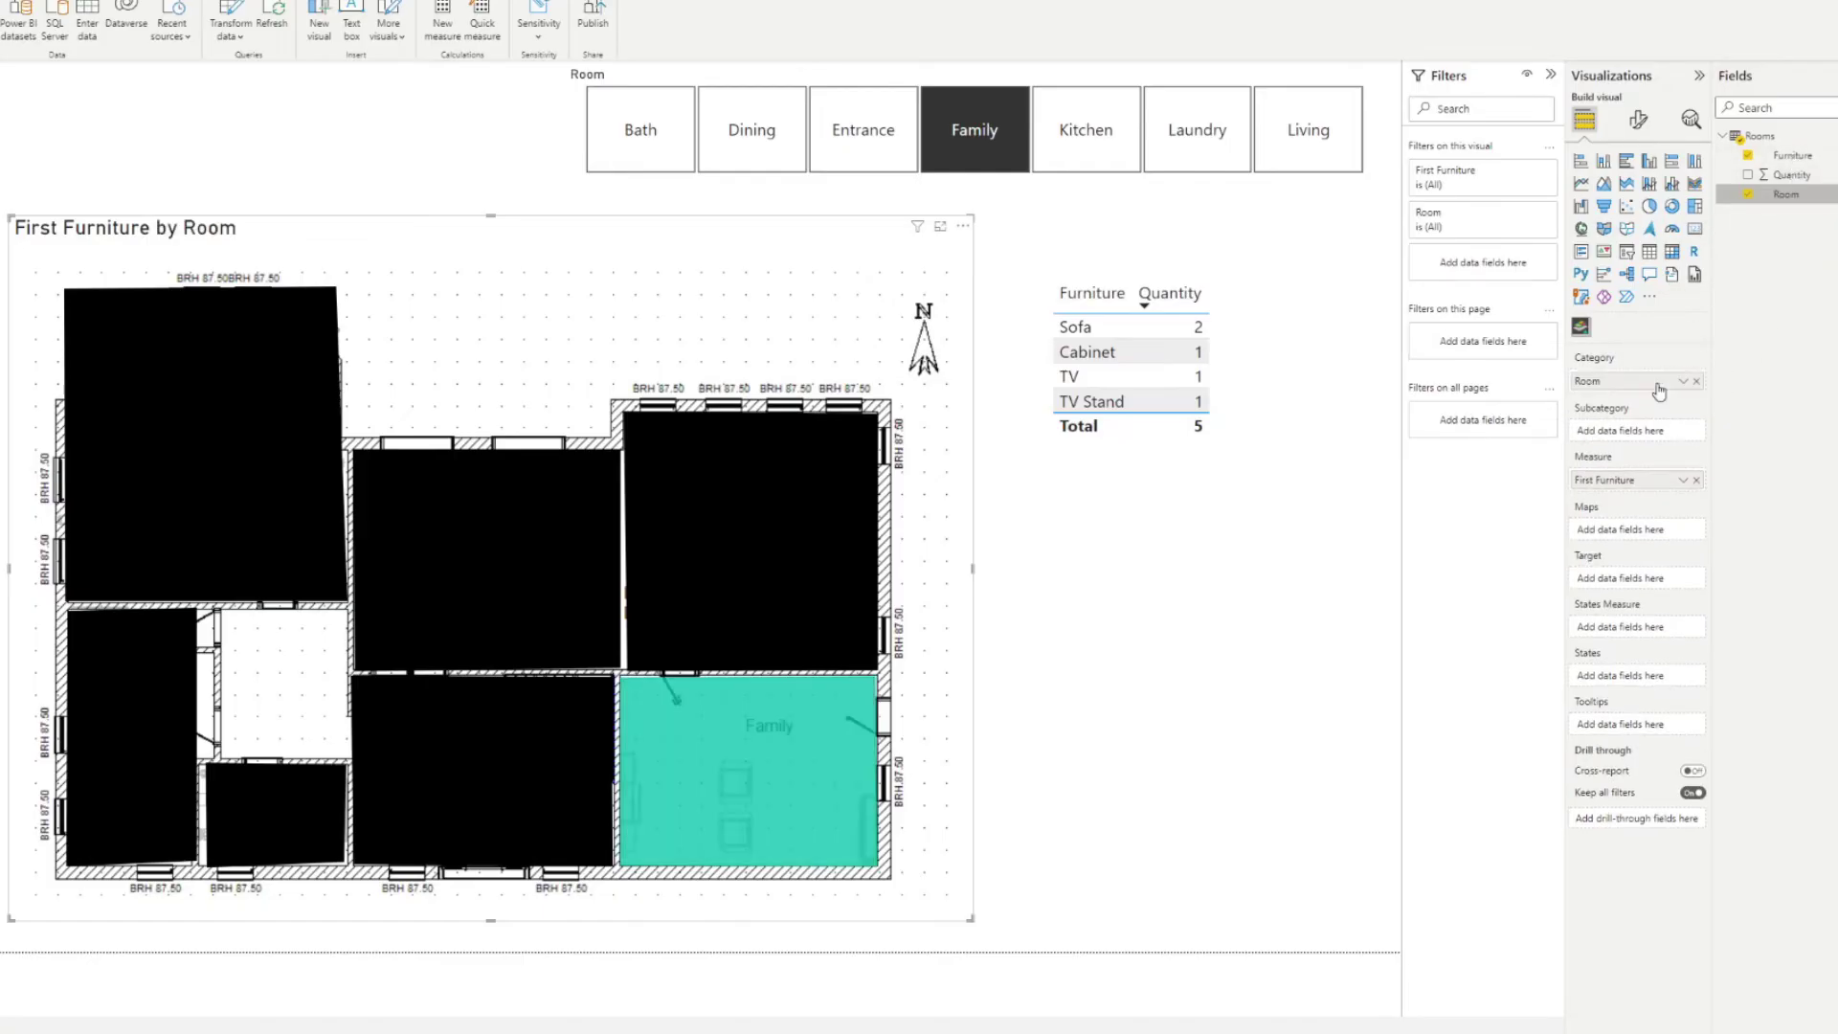
pyautogui.click(1697, 482)
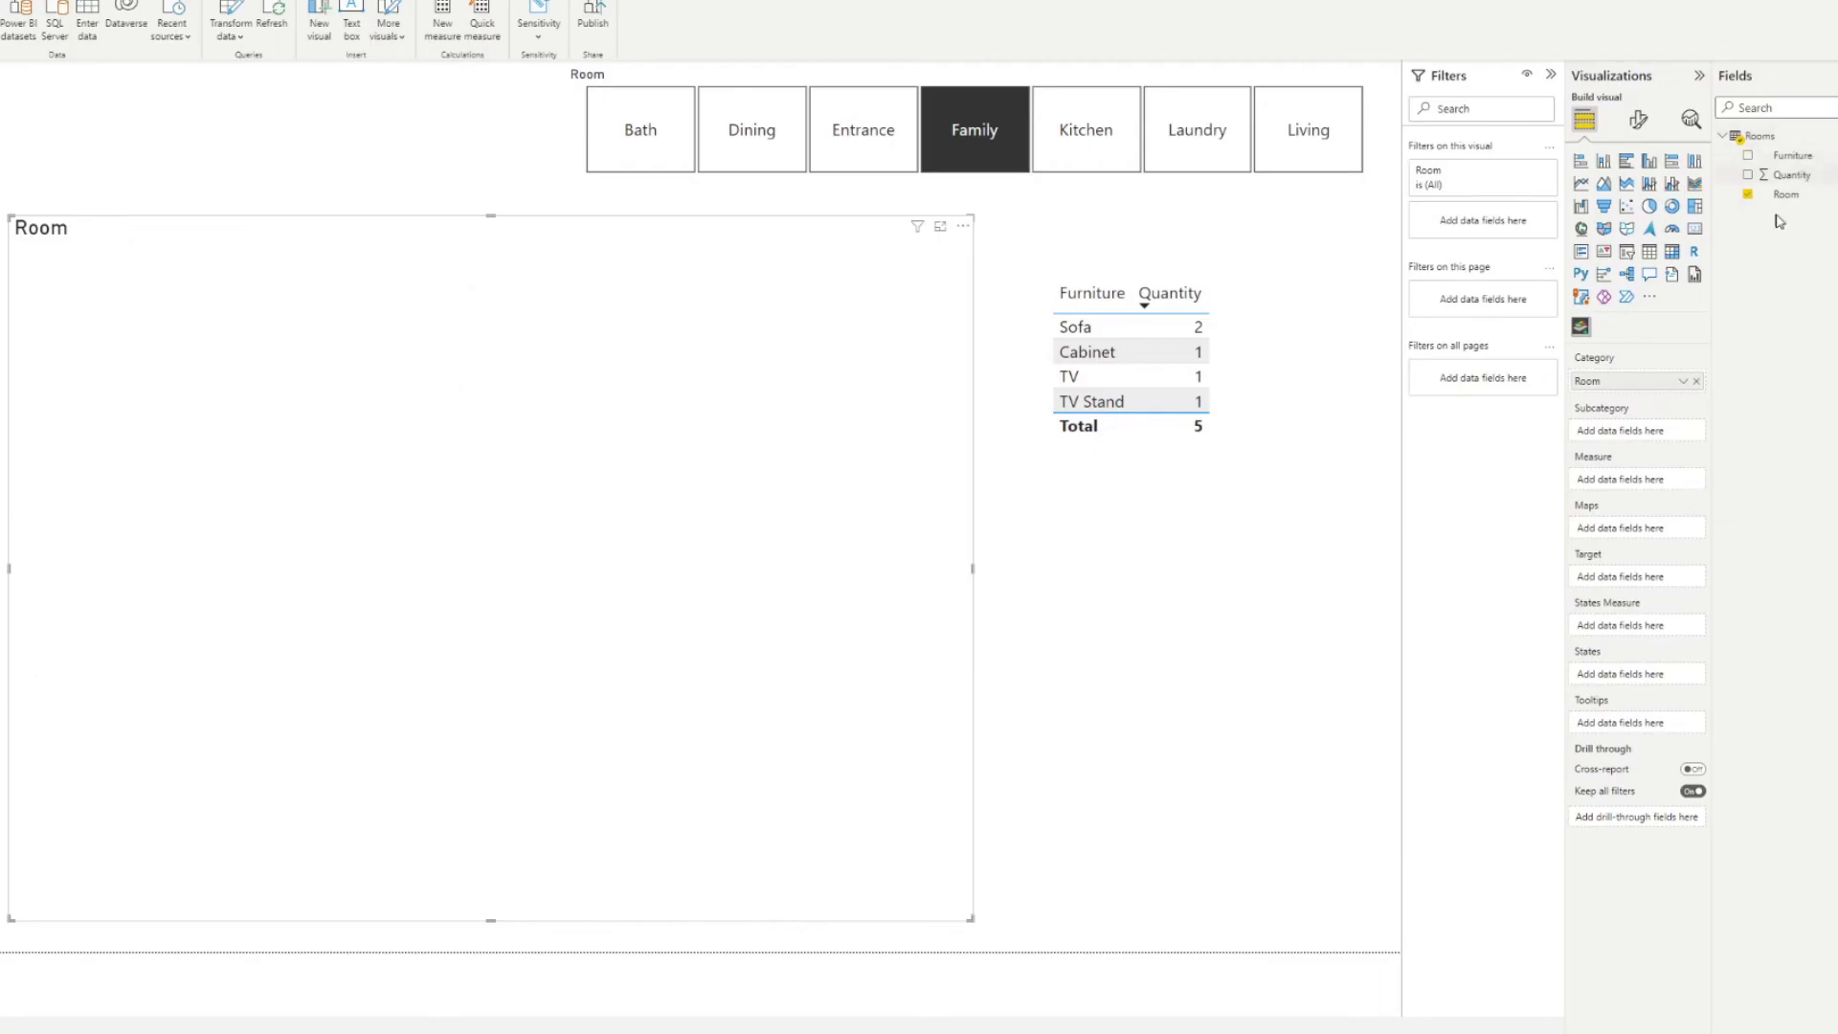
pyautogui.moveTo(1779, 221); pyautogui.dragTo(1615, 481)
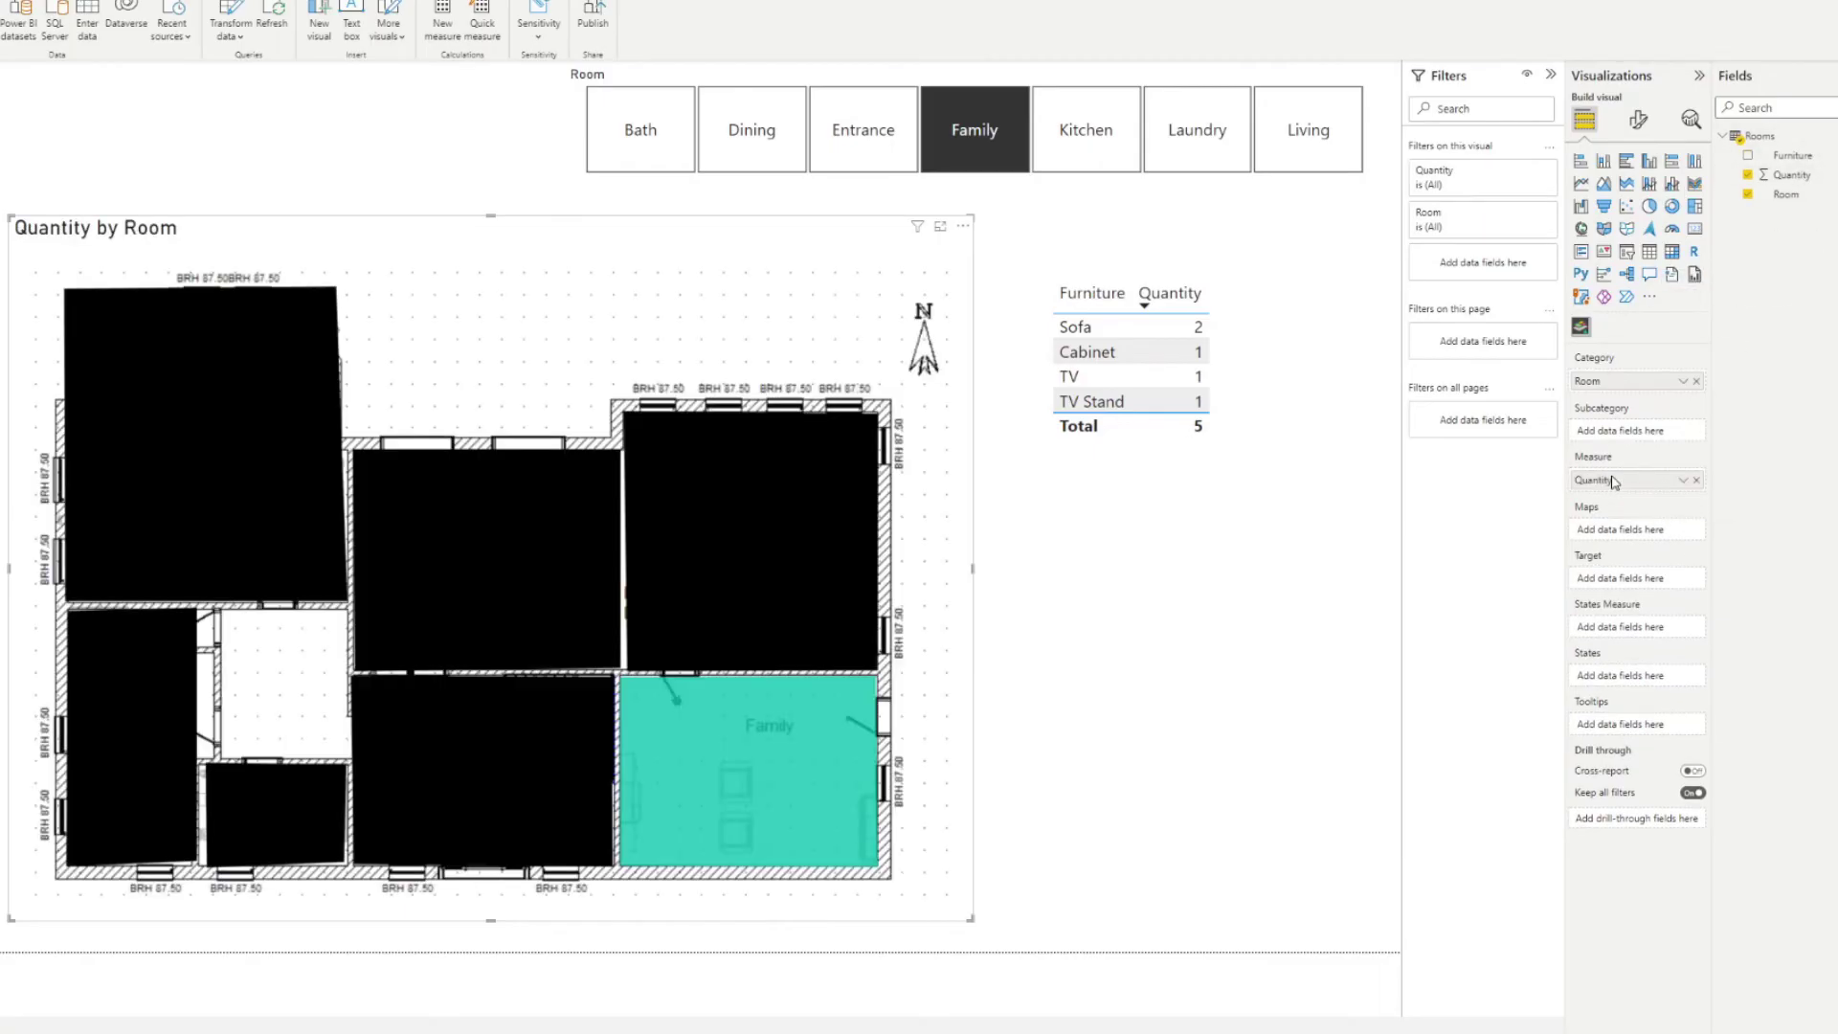
# Toggle the Kitchen filter on the Room slicer a few times, then select the slicer.
pyautogui.click(1085, 129)
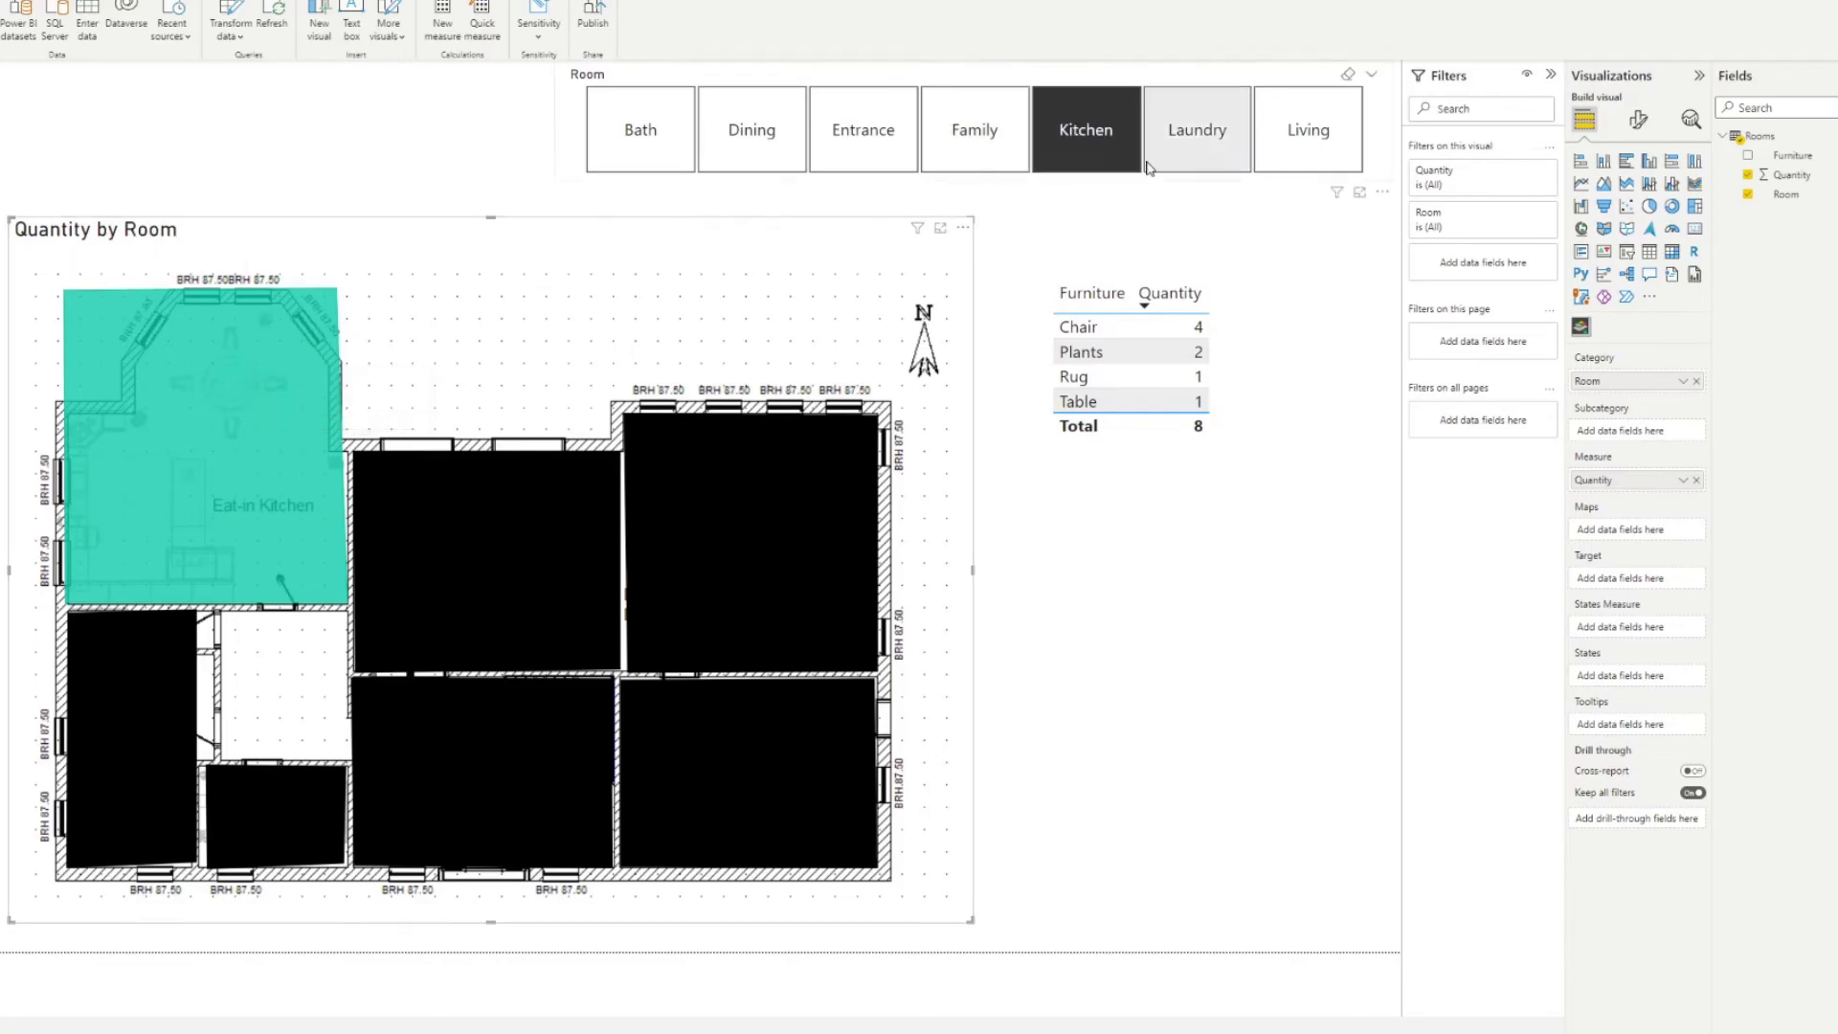
pyautogui.click(1043, 112)
pyautogui.click(1074, 139)
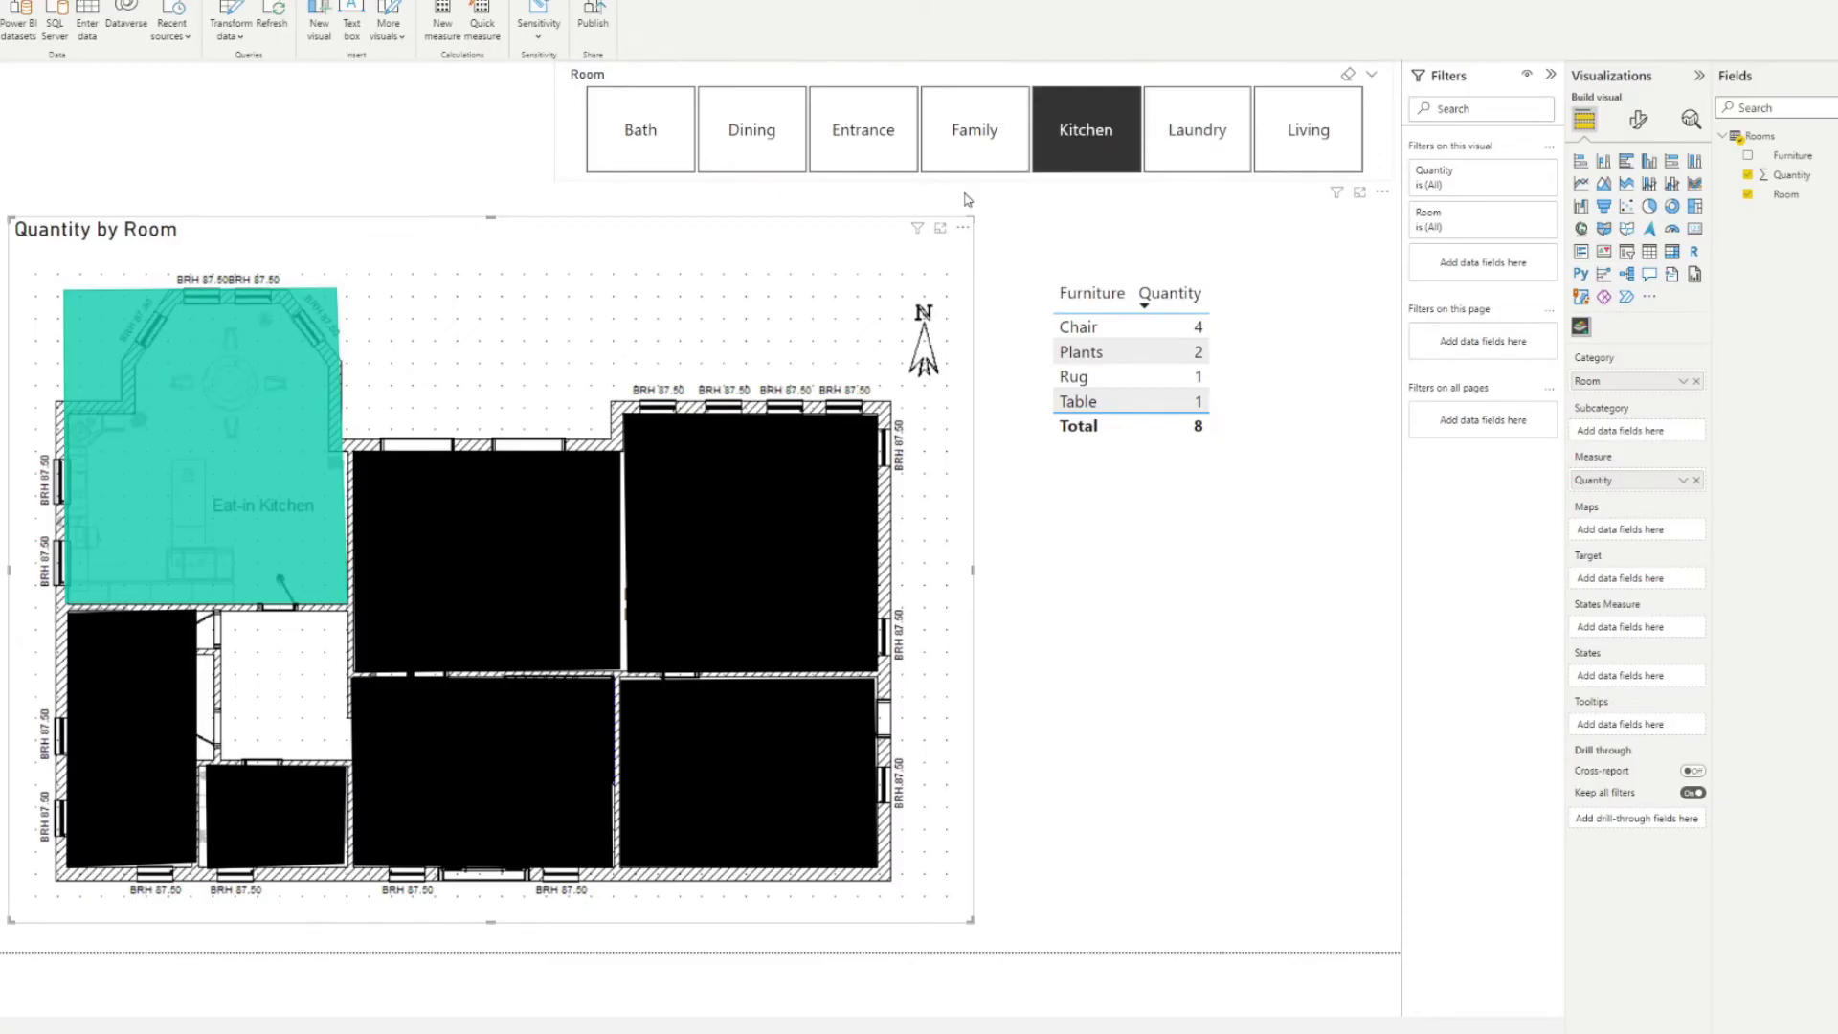
pyautogui.click(1048, 110)
pyautogui.click(1043, 165)
# Delete the Room slicer, then cross-filter the table by Kitchen, Formal Dining, Formal Living, Family, Entrance and 1/2 Bath before clearing.
pyautogui.press('Delete')
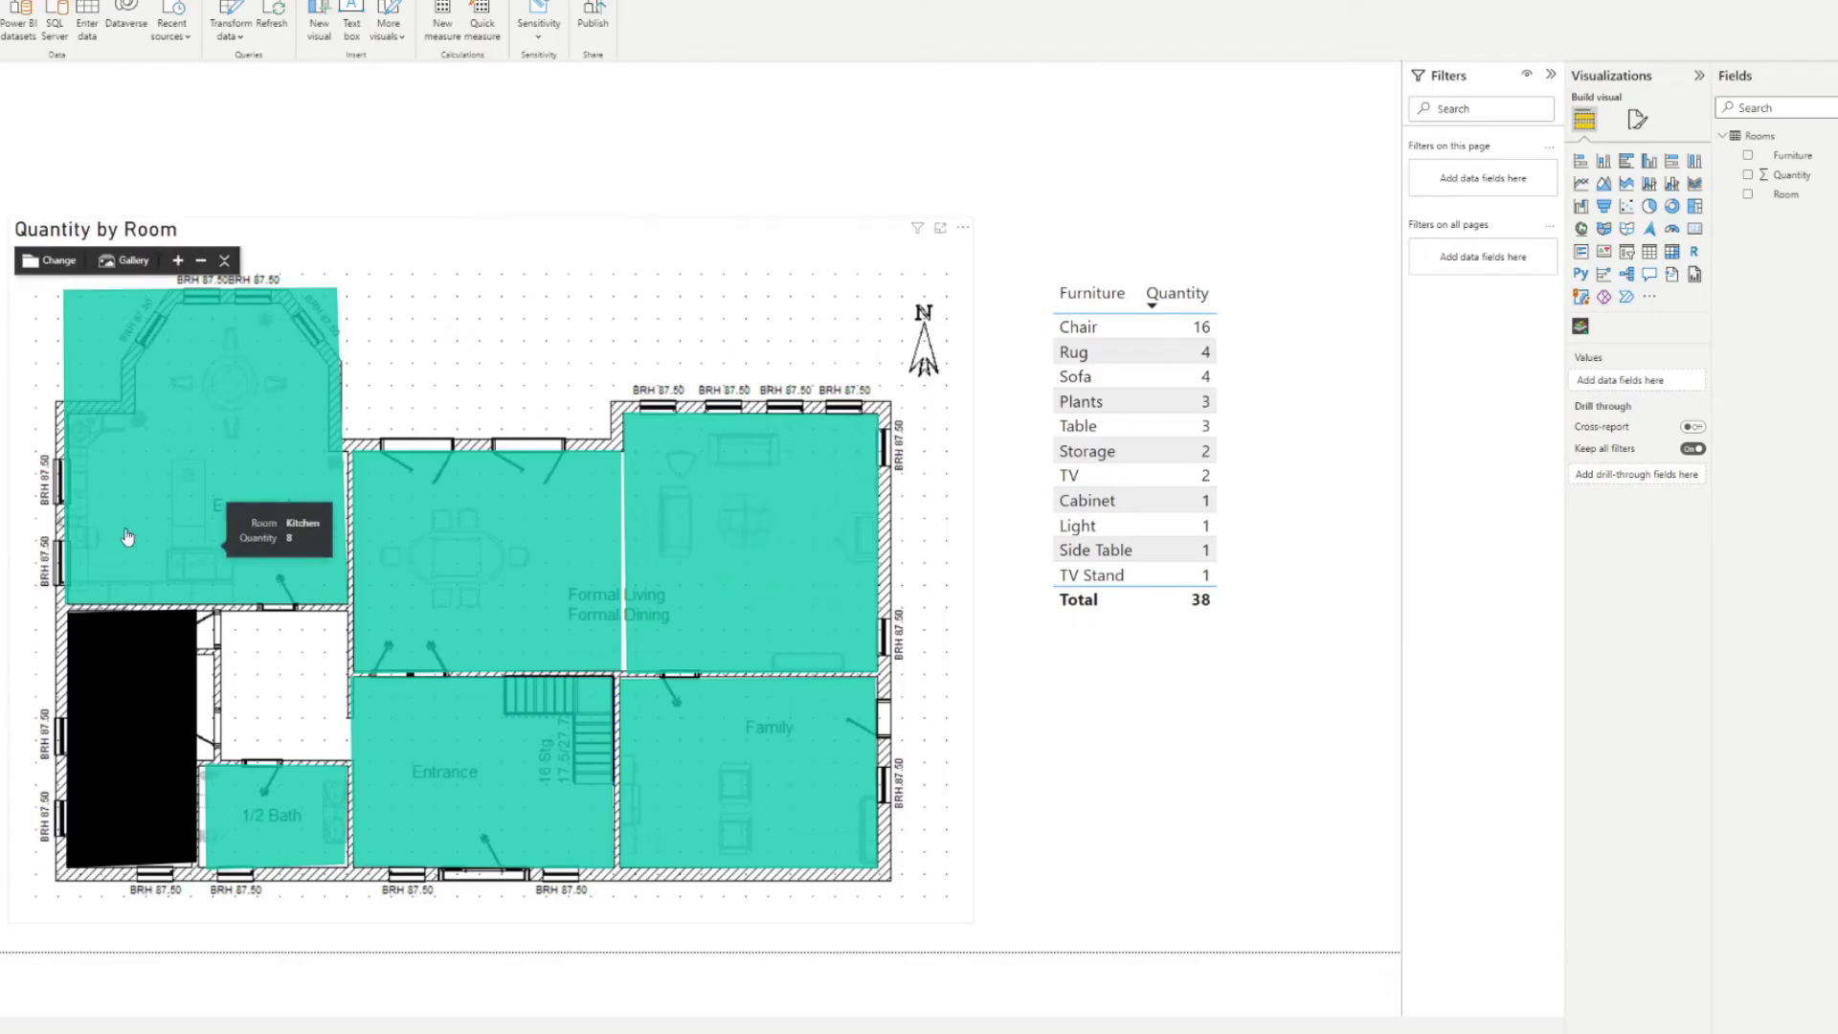
pyautogui.click(194, 424)
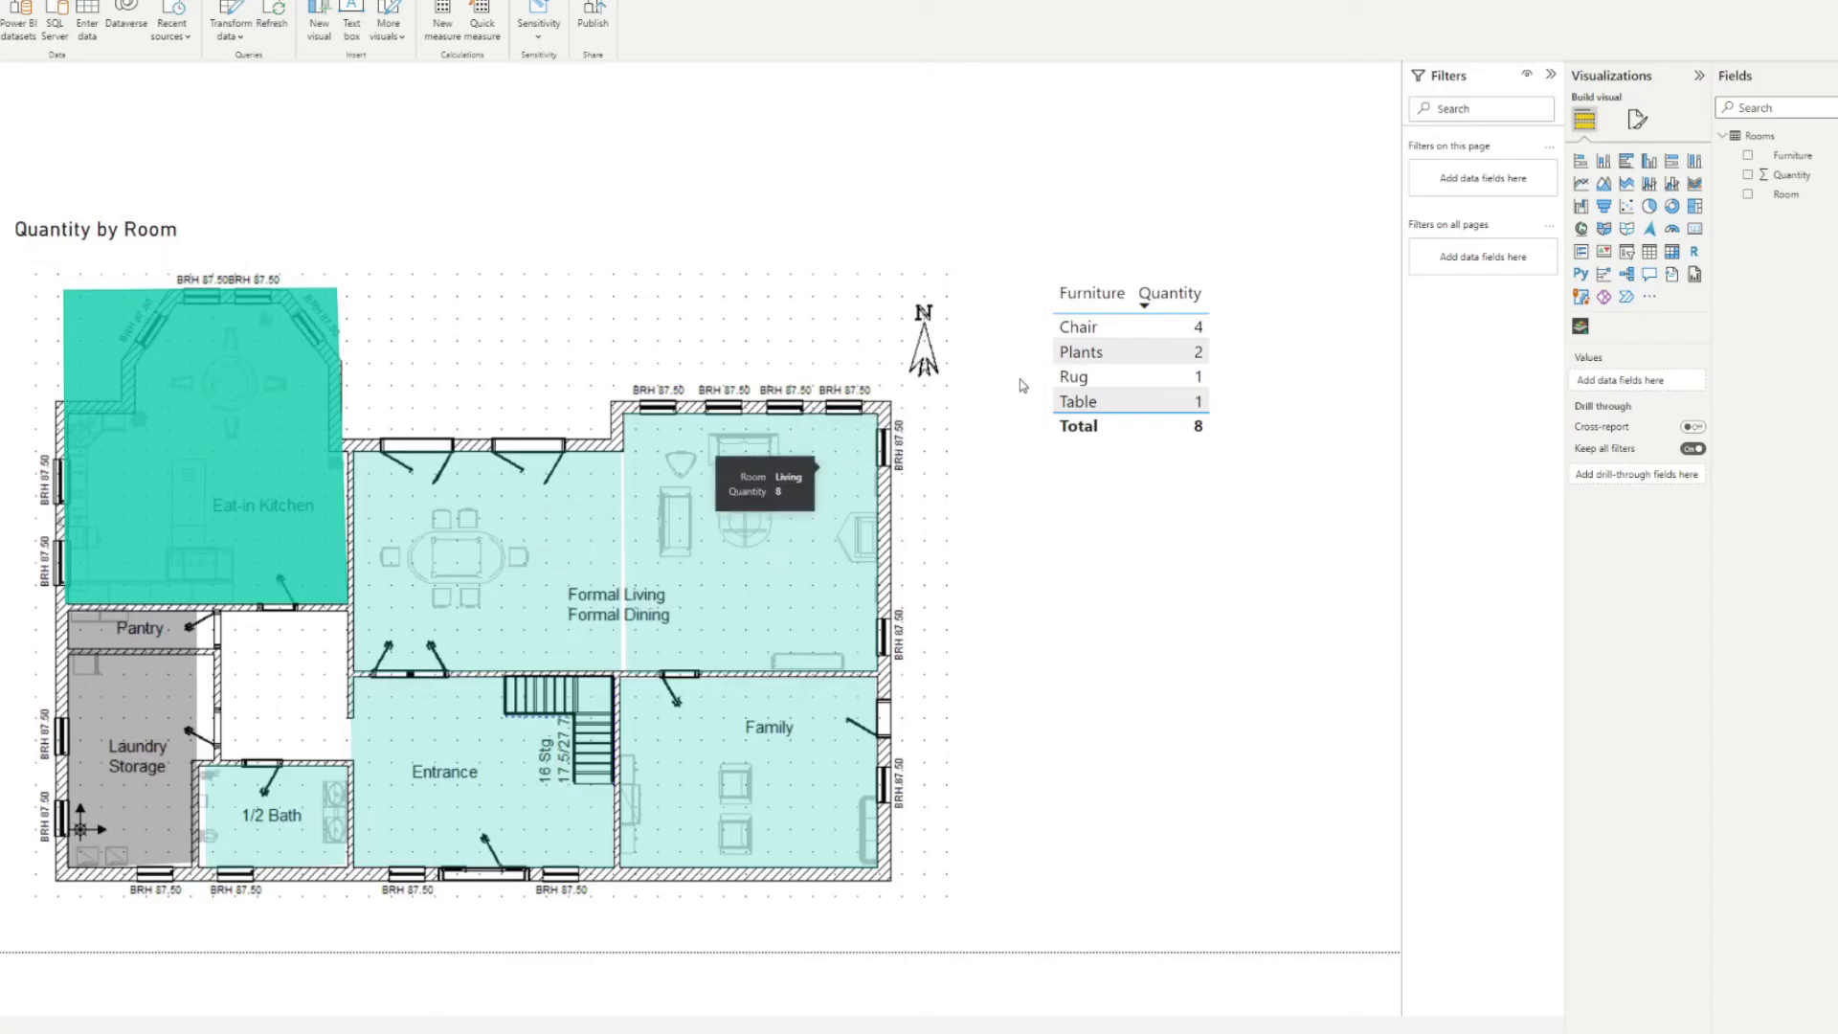
pyautogui.click(583, 563)
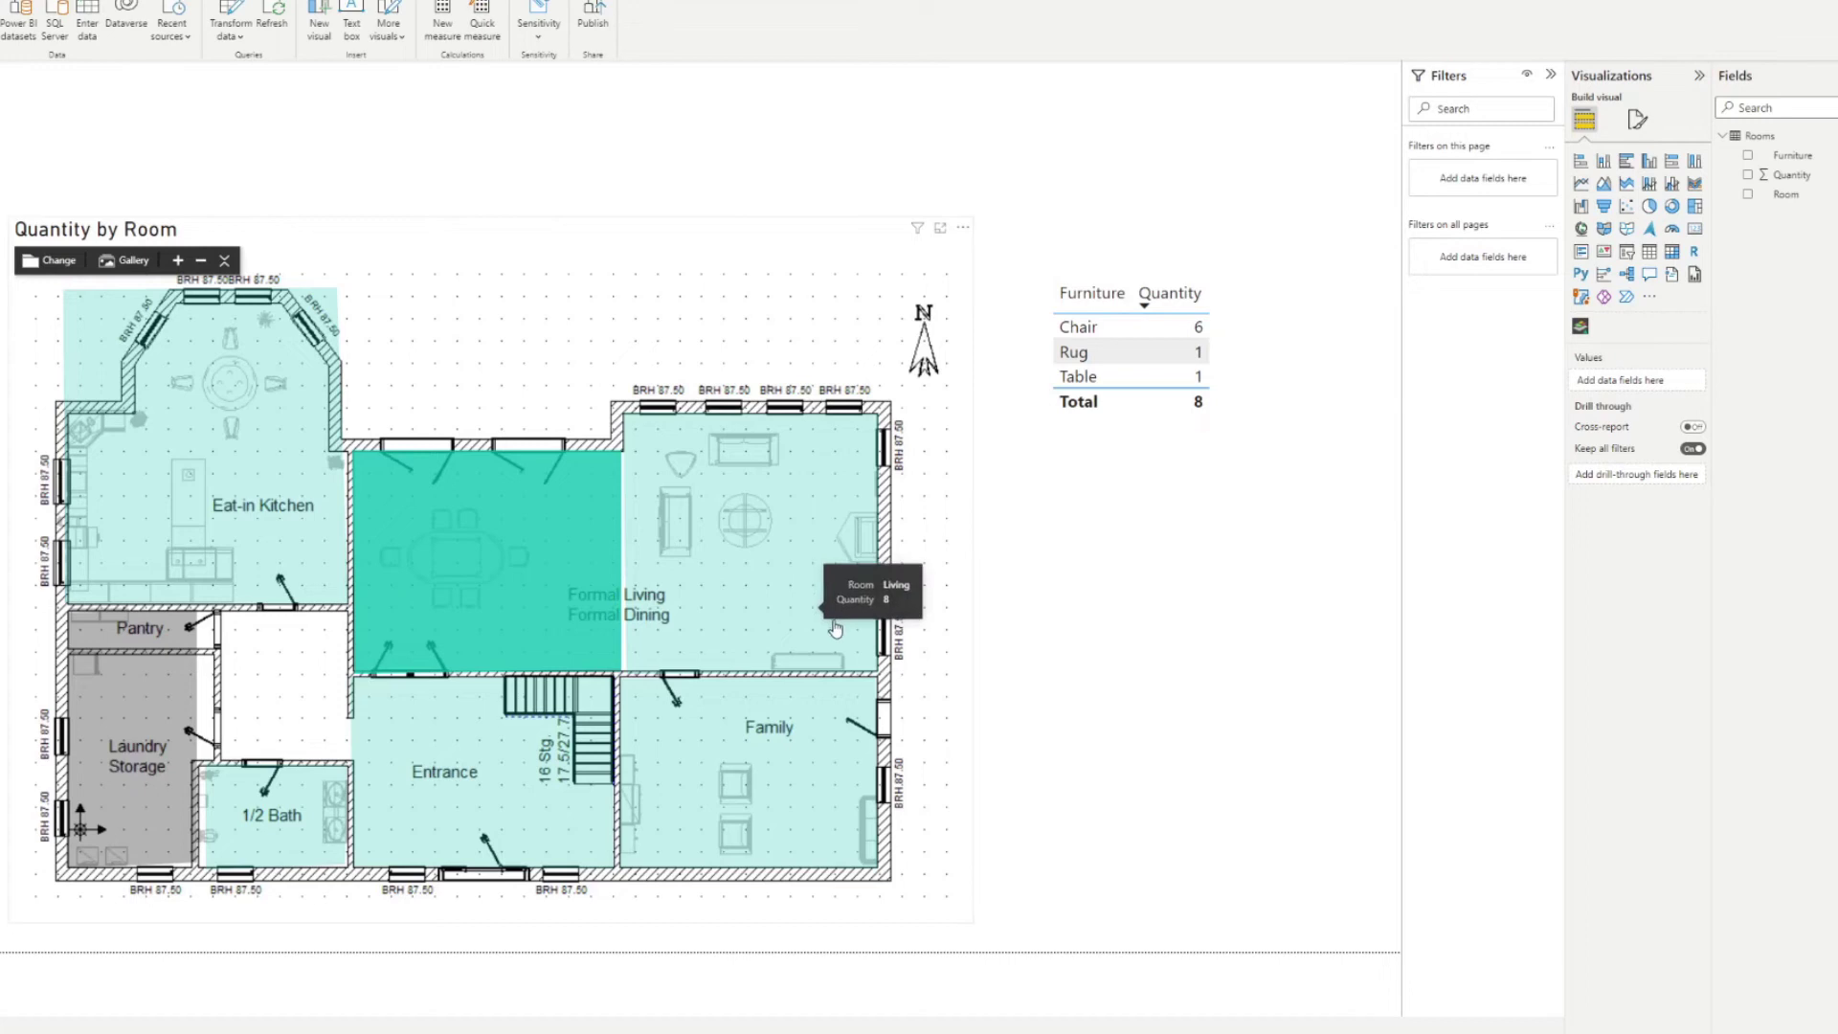
pyautogui.click(757, 507)
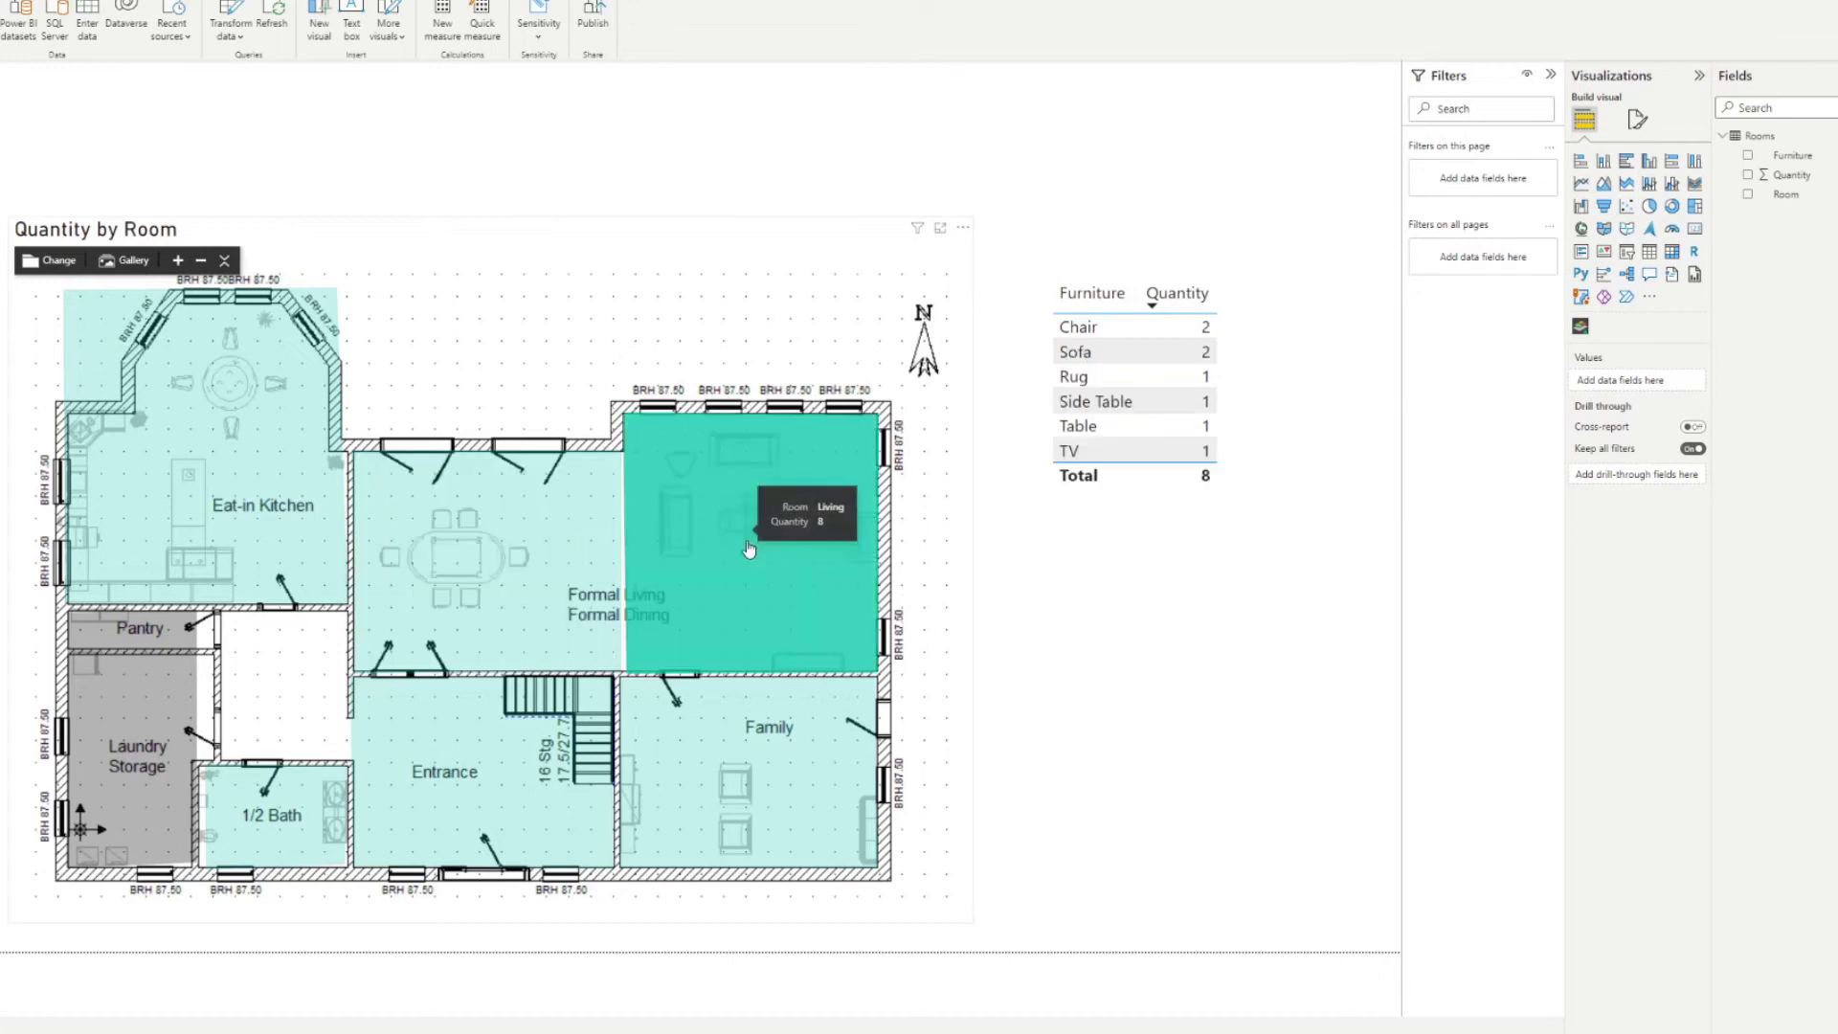
pyautogui.click(761, 761)
pyautogui.click(515, 807)
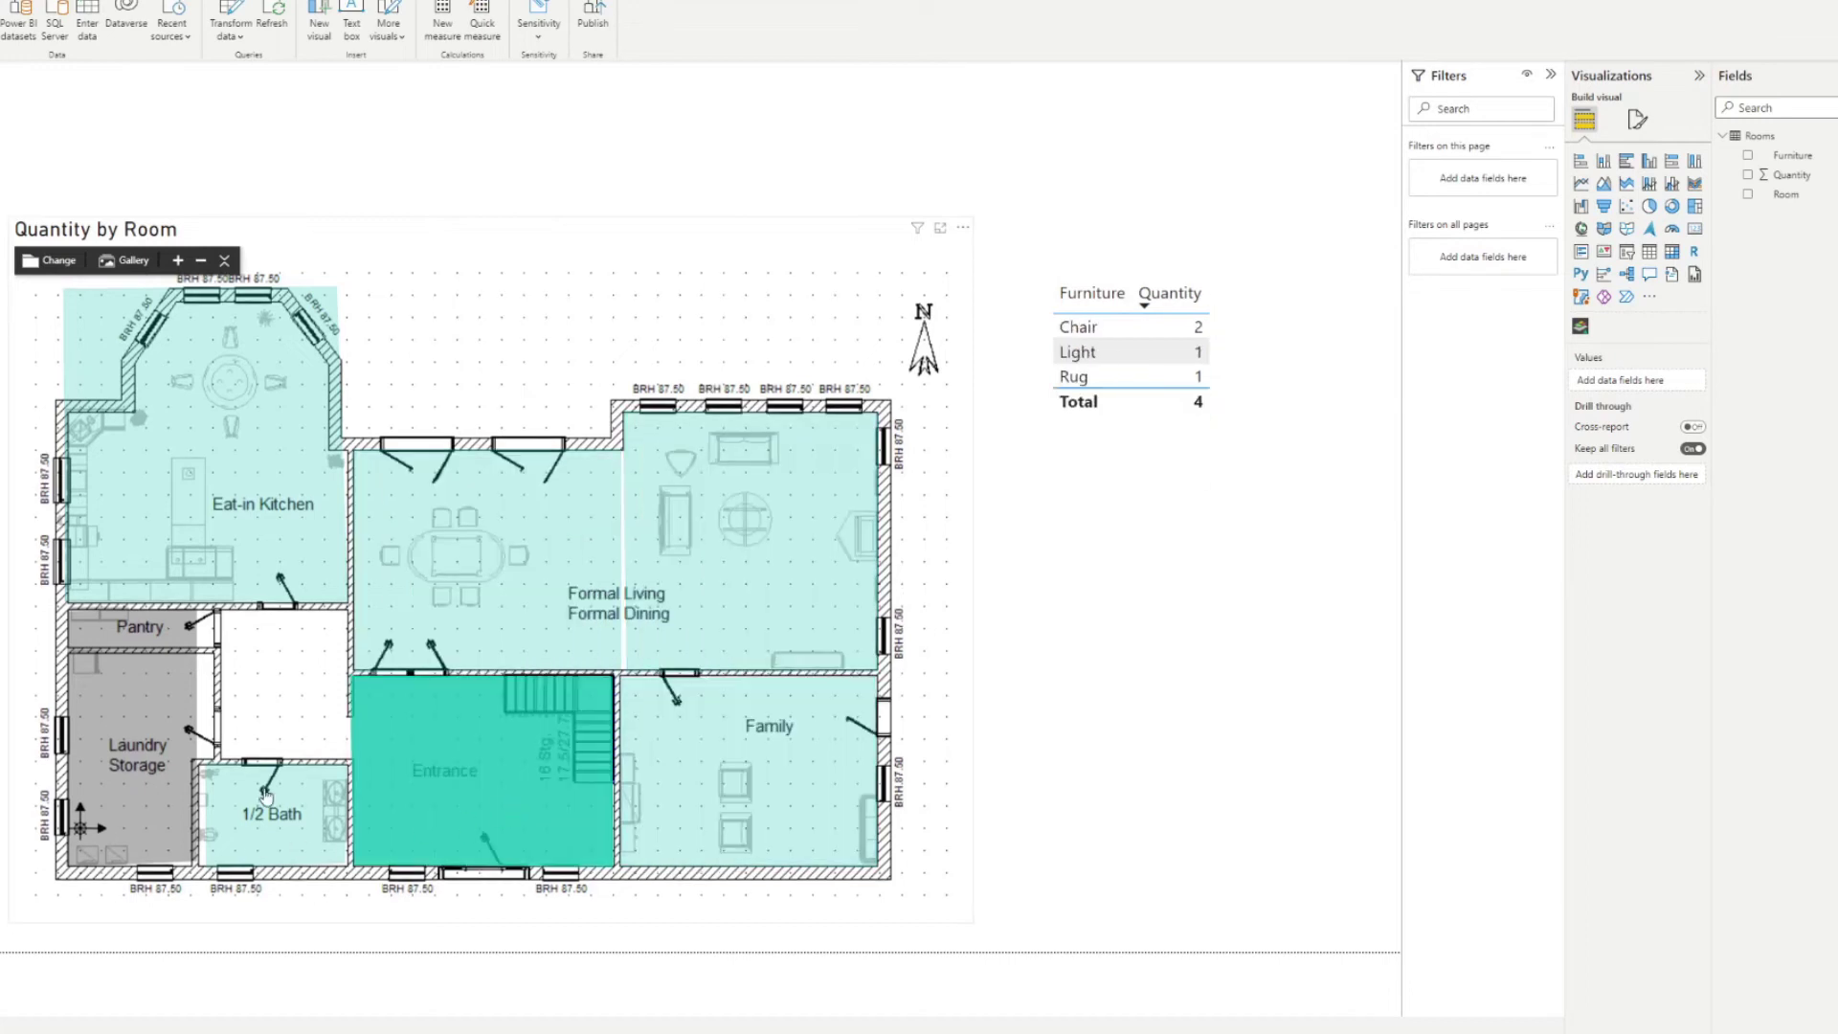
pyautogui.click(262, 834)
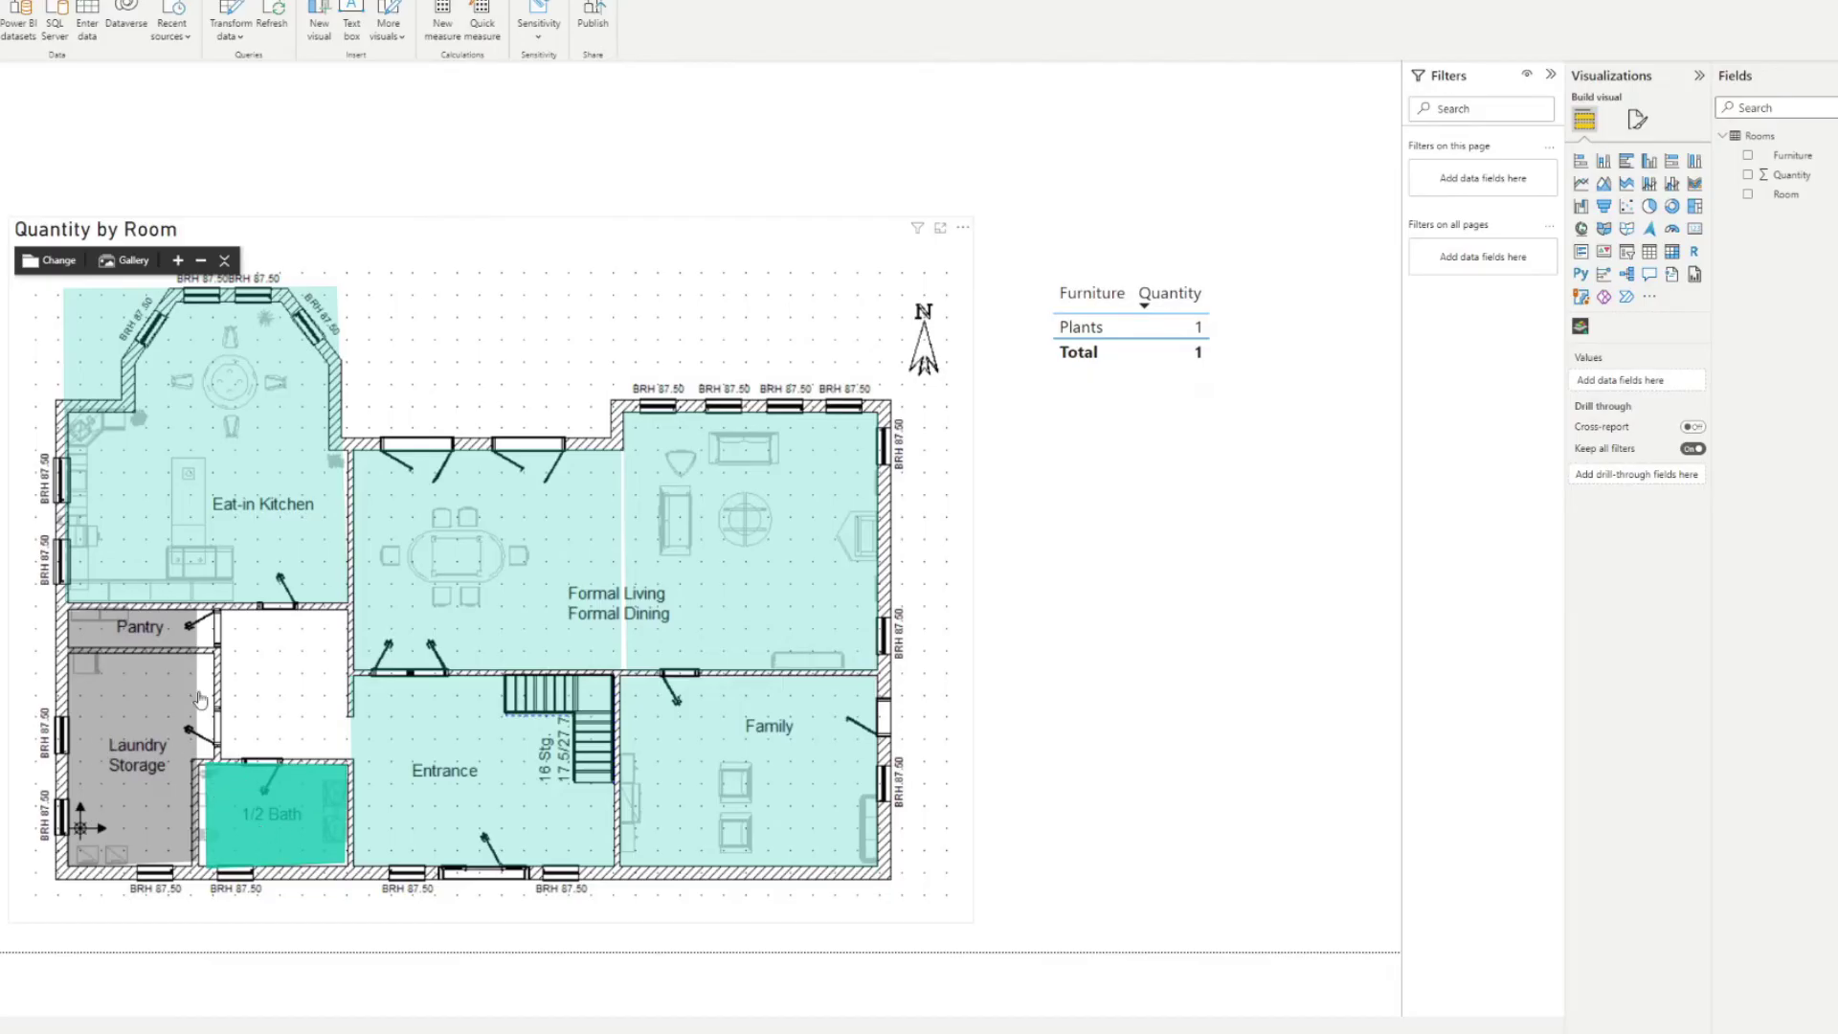
pyautogui.click(119, 763)
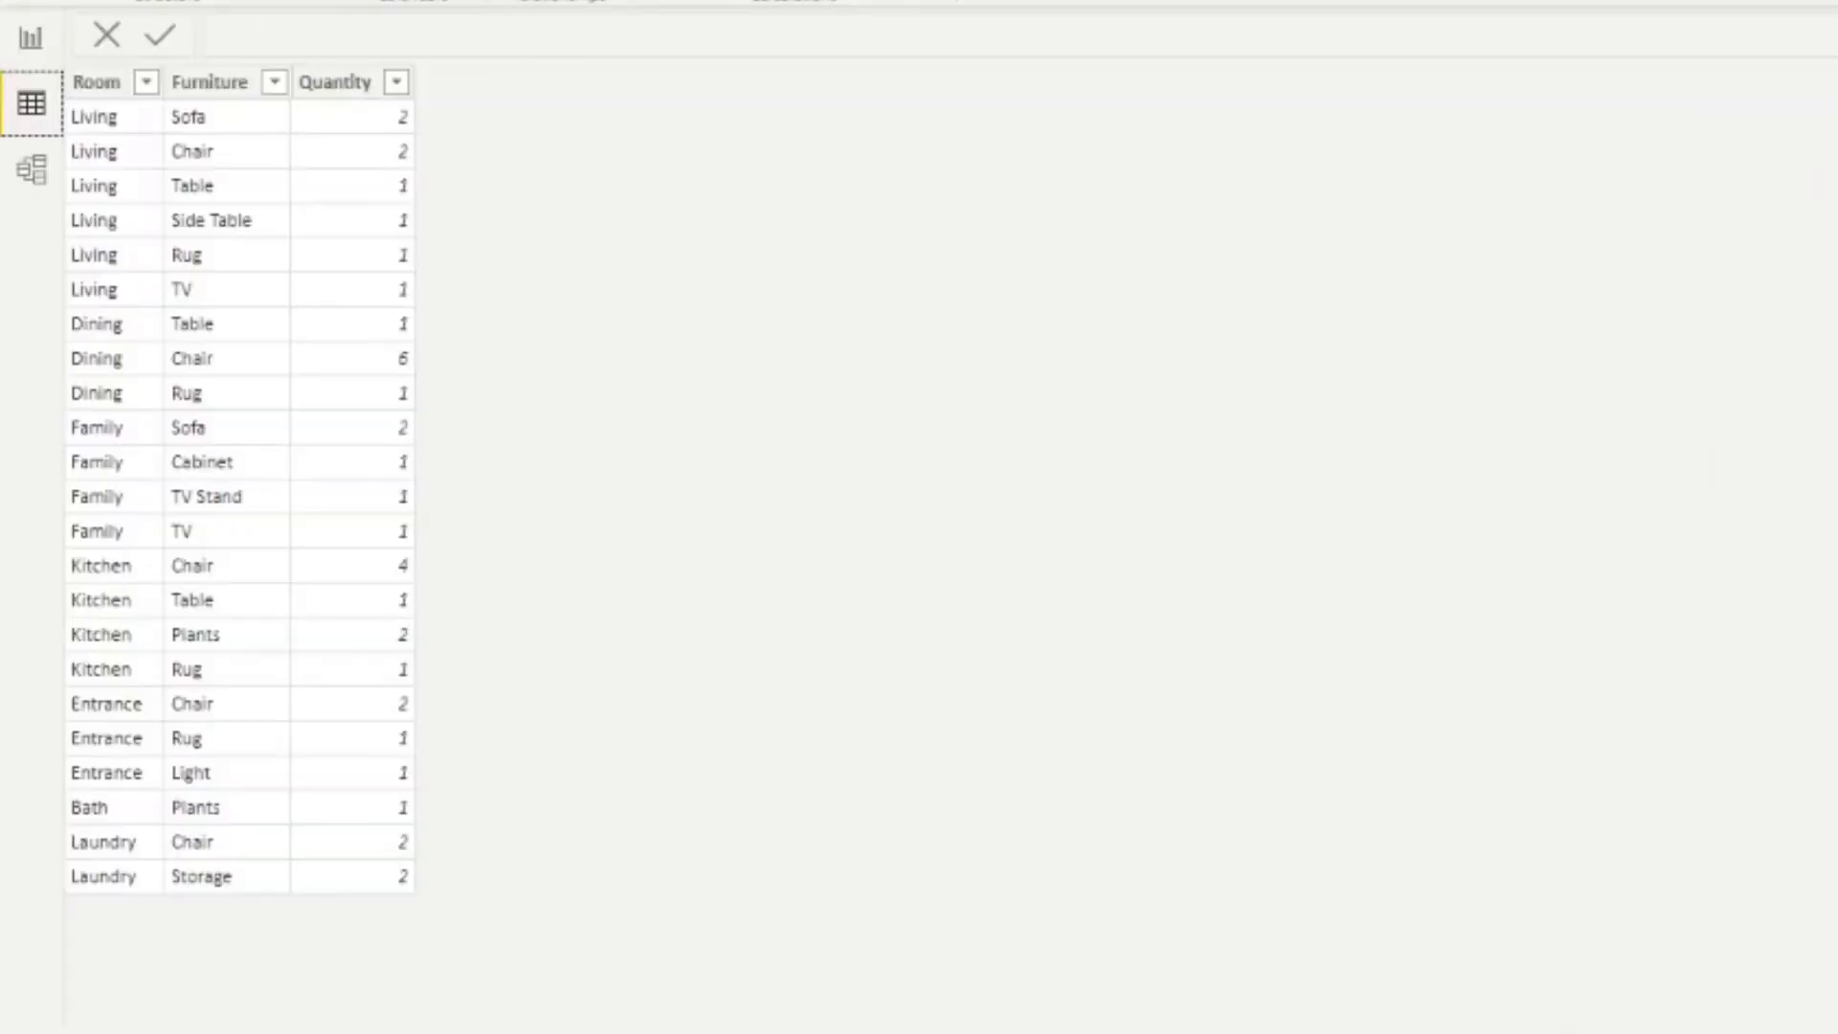
pyautogui.click(210, 883)
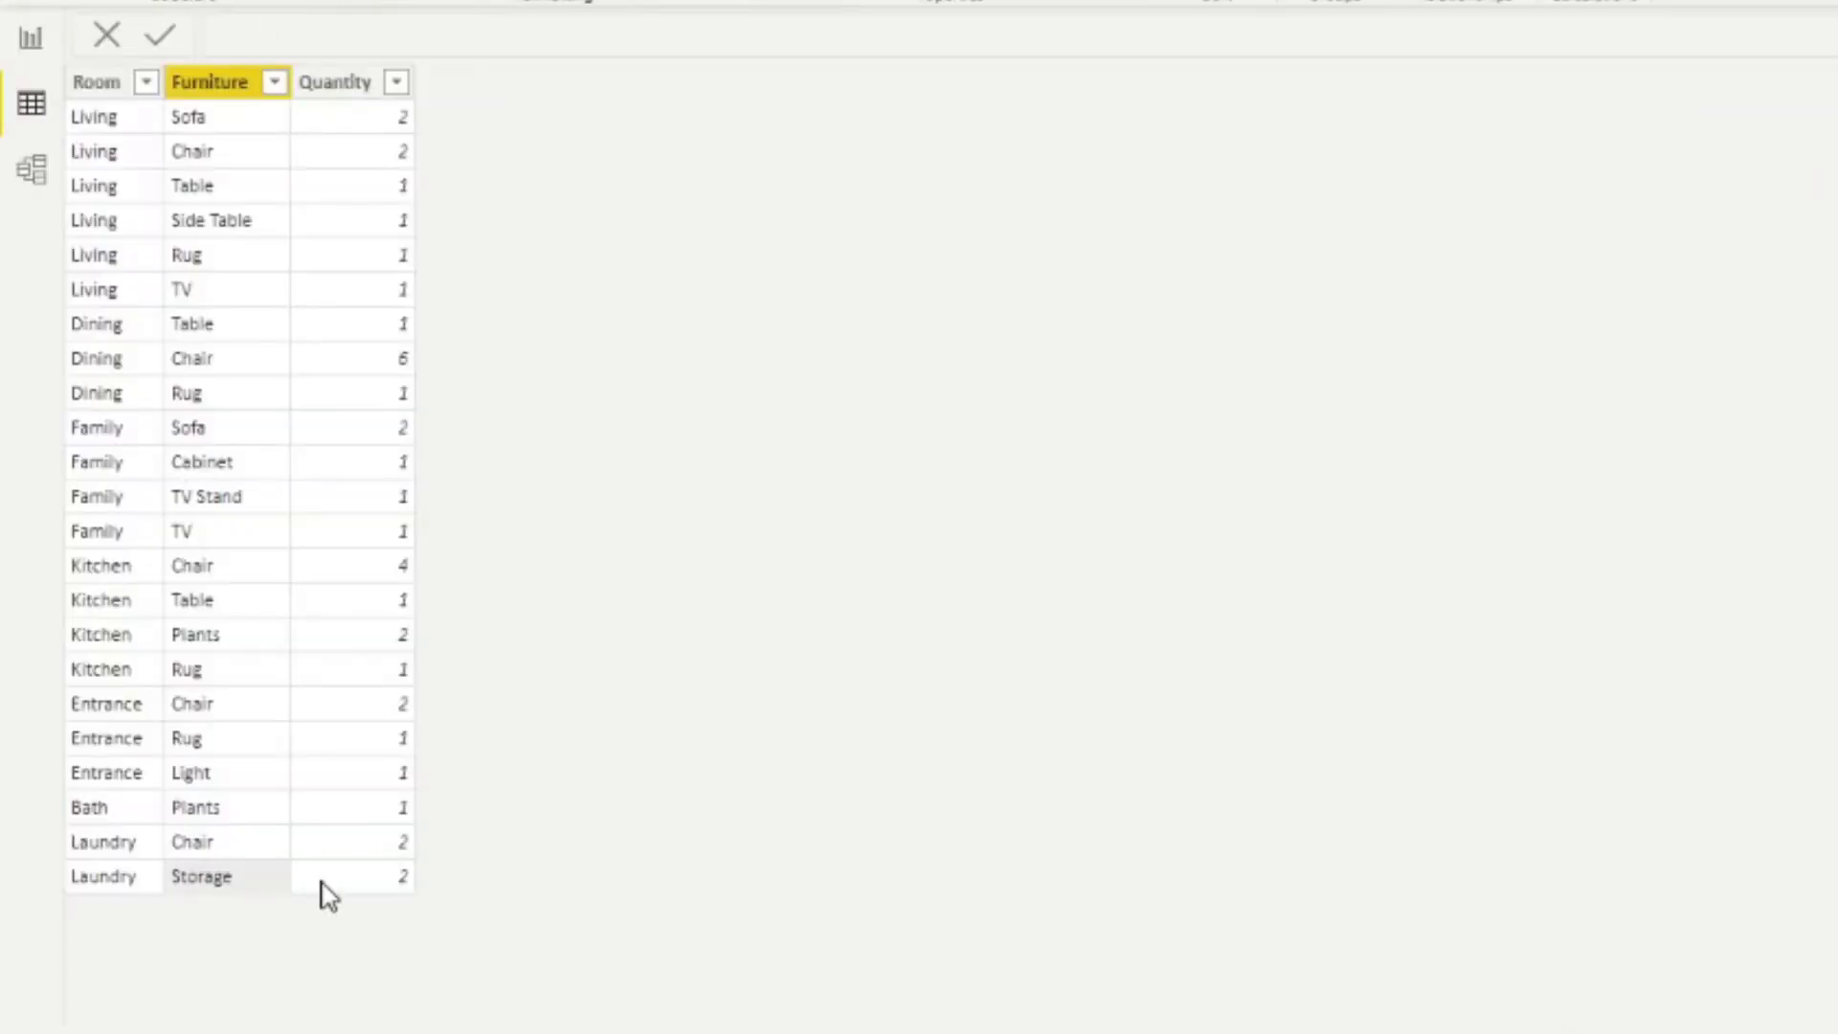
pyautogui.click(122, 883)
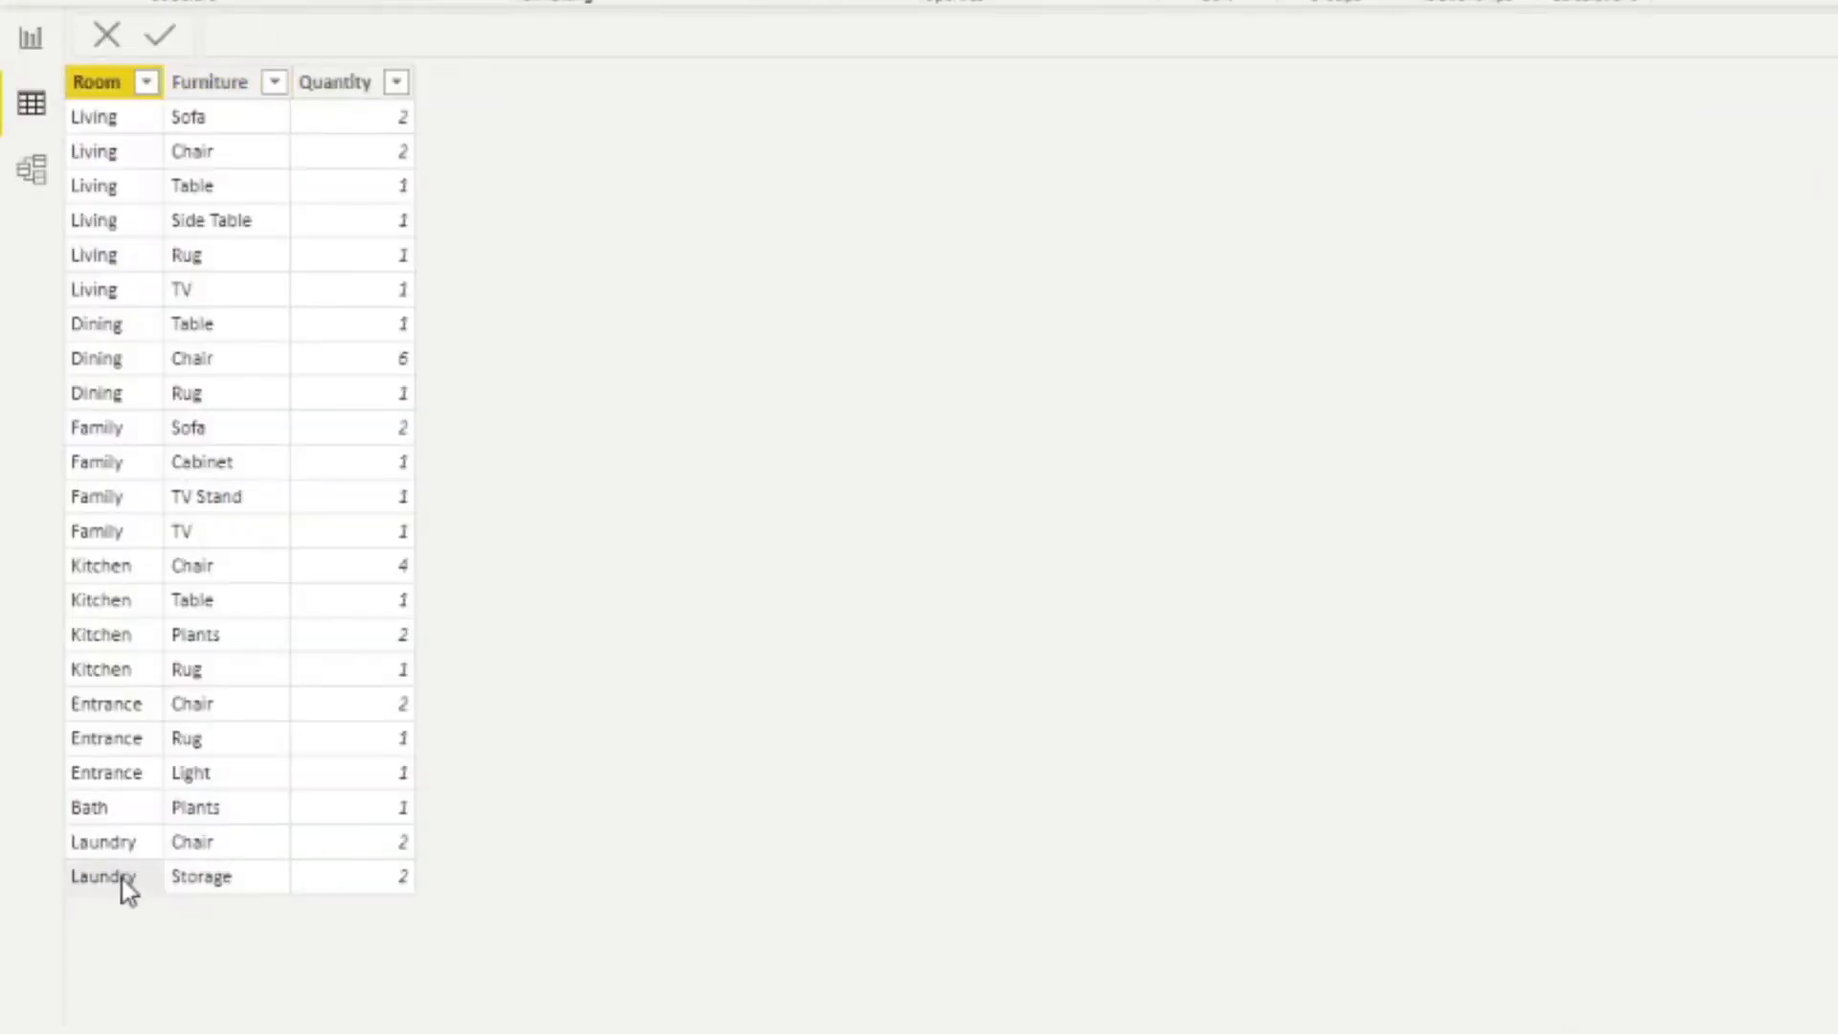
pyautogui.click(125, 778)
pyautogui.click(32, 38)
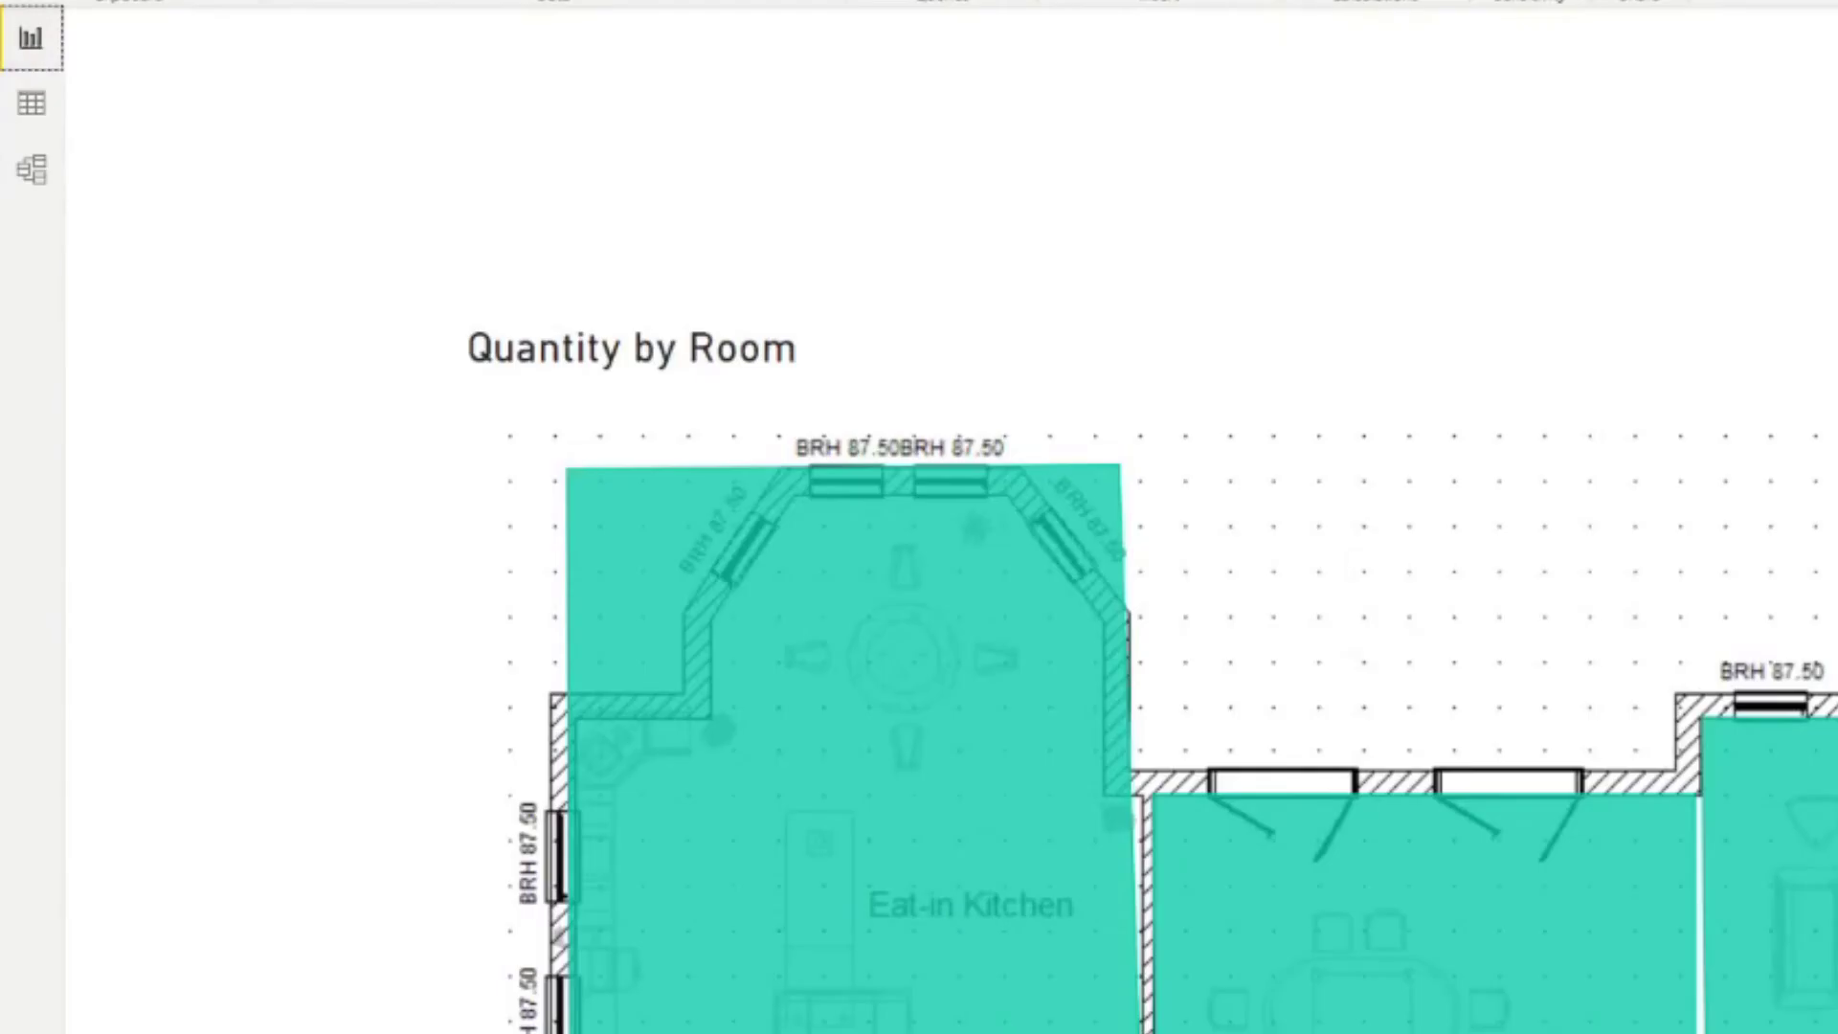
pyautogui.moveTo(834, 882)
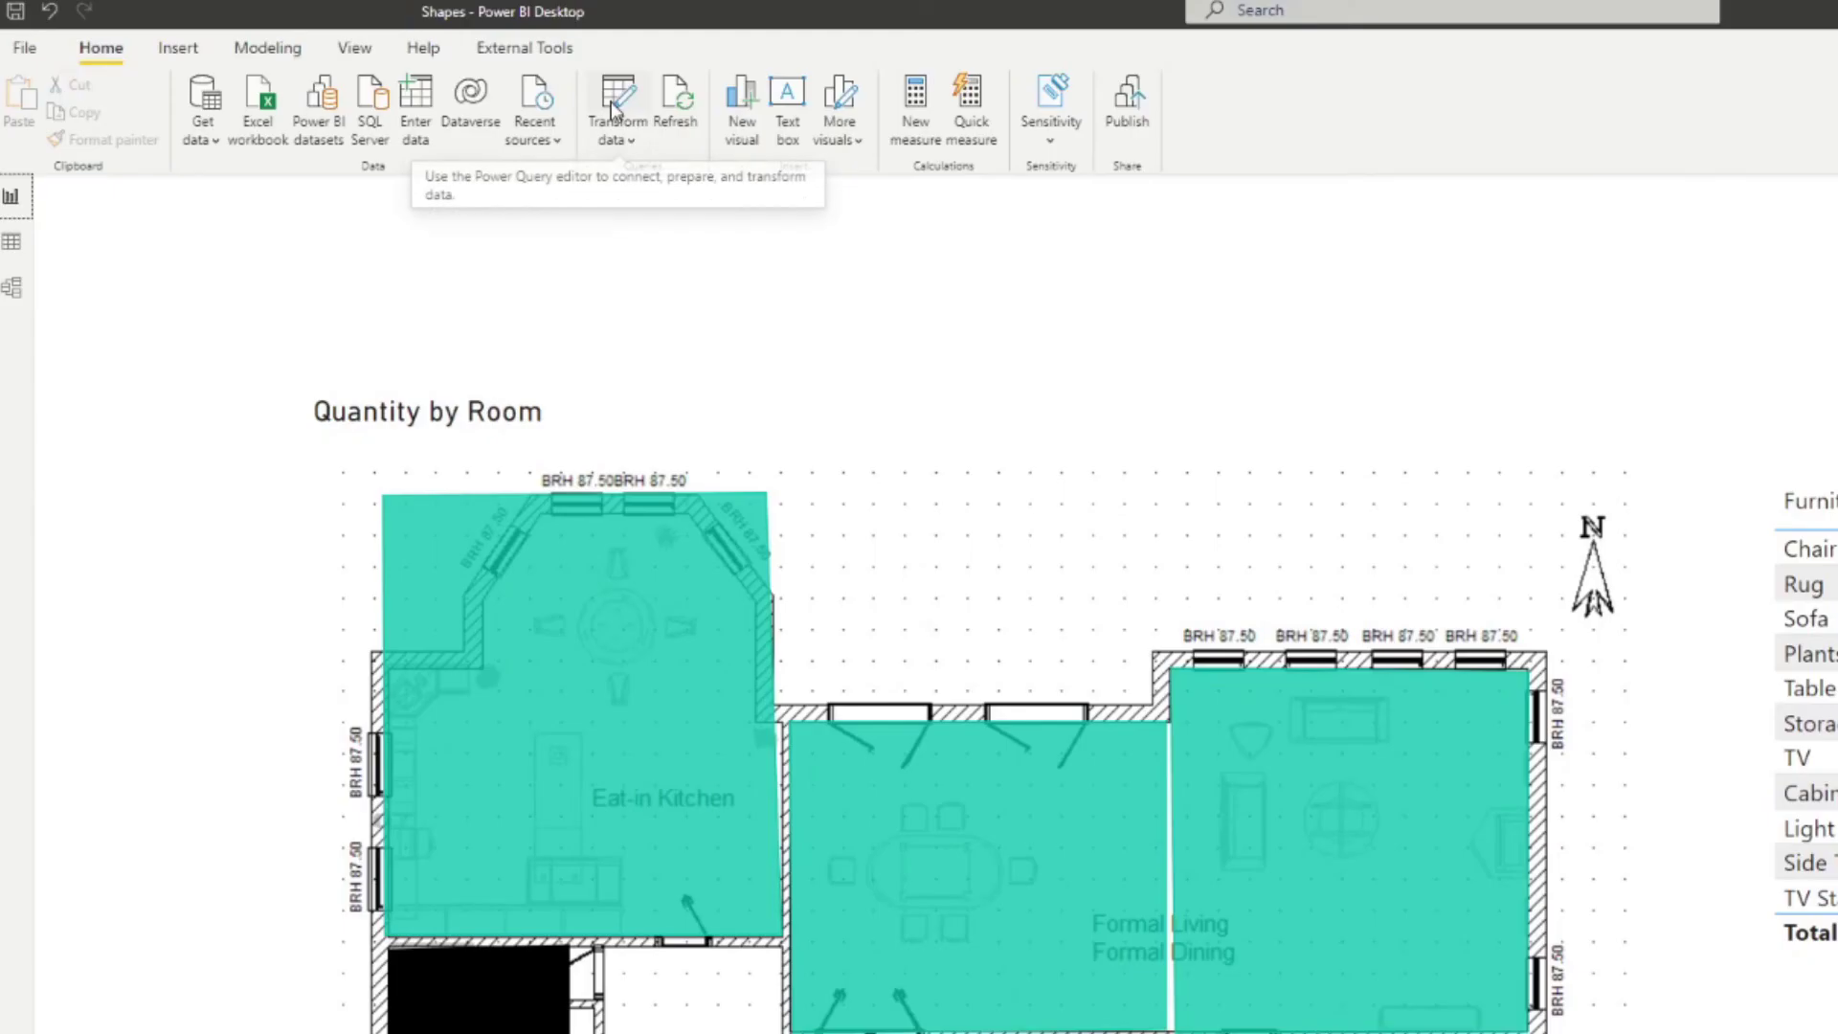
# Add a new row 24 to the source table with Storage as room and furniture.
pyautogui.click(613, 106)
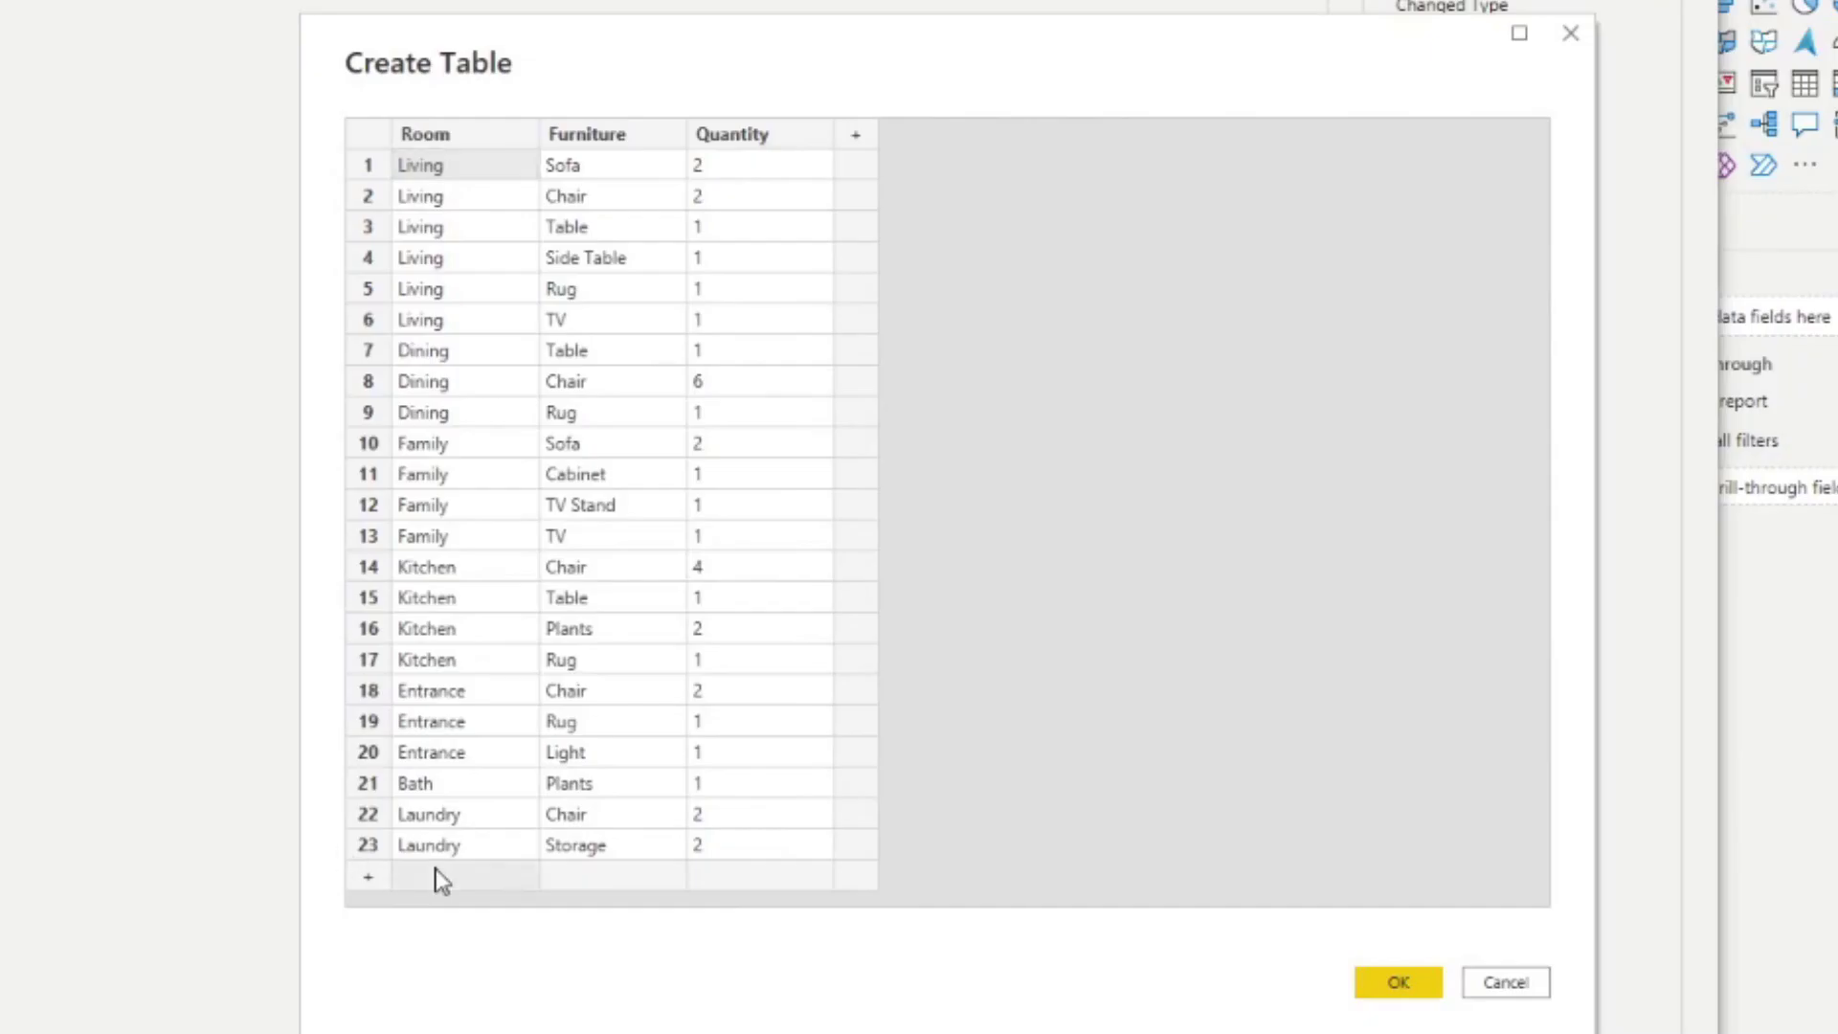
pyautogui.click(438, 874)
pyautogui.write('Sto')
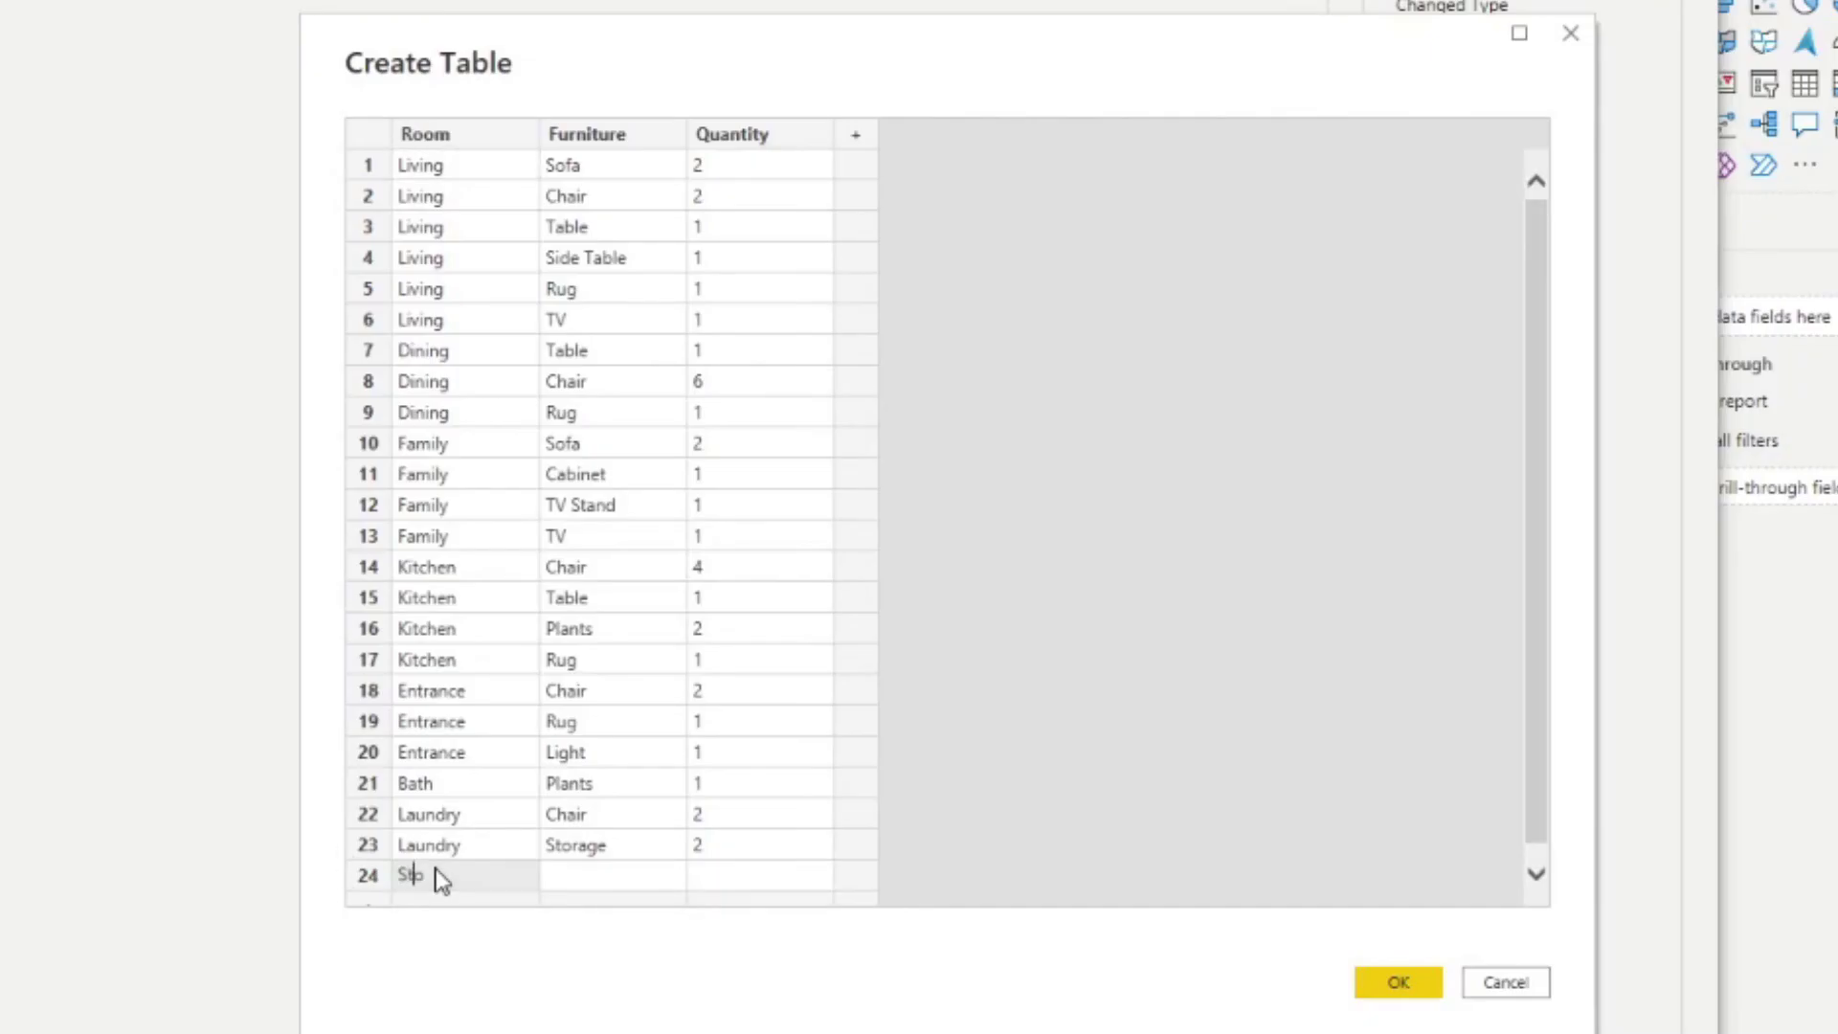
pyautogui.write('age')
pyautogui.press('Tab')
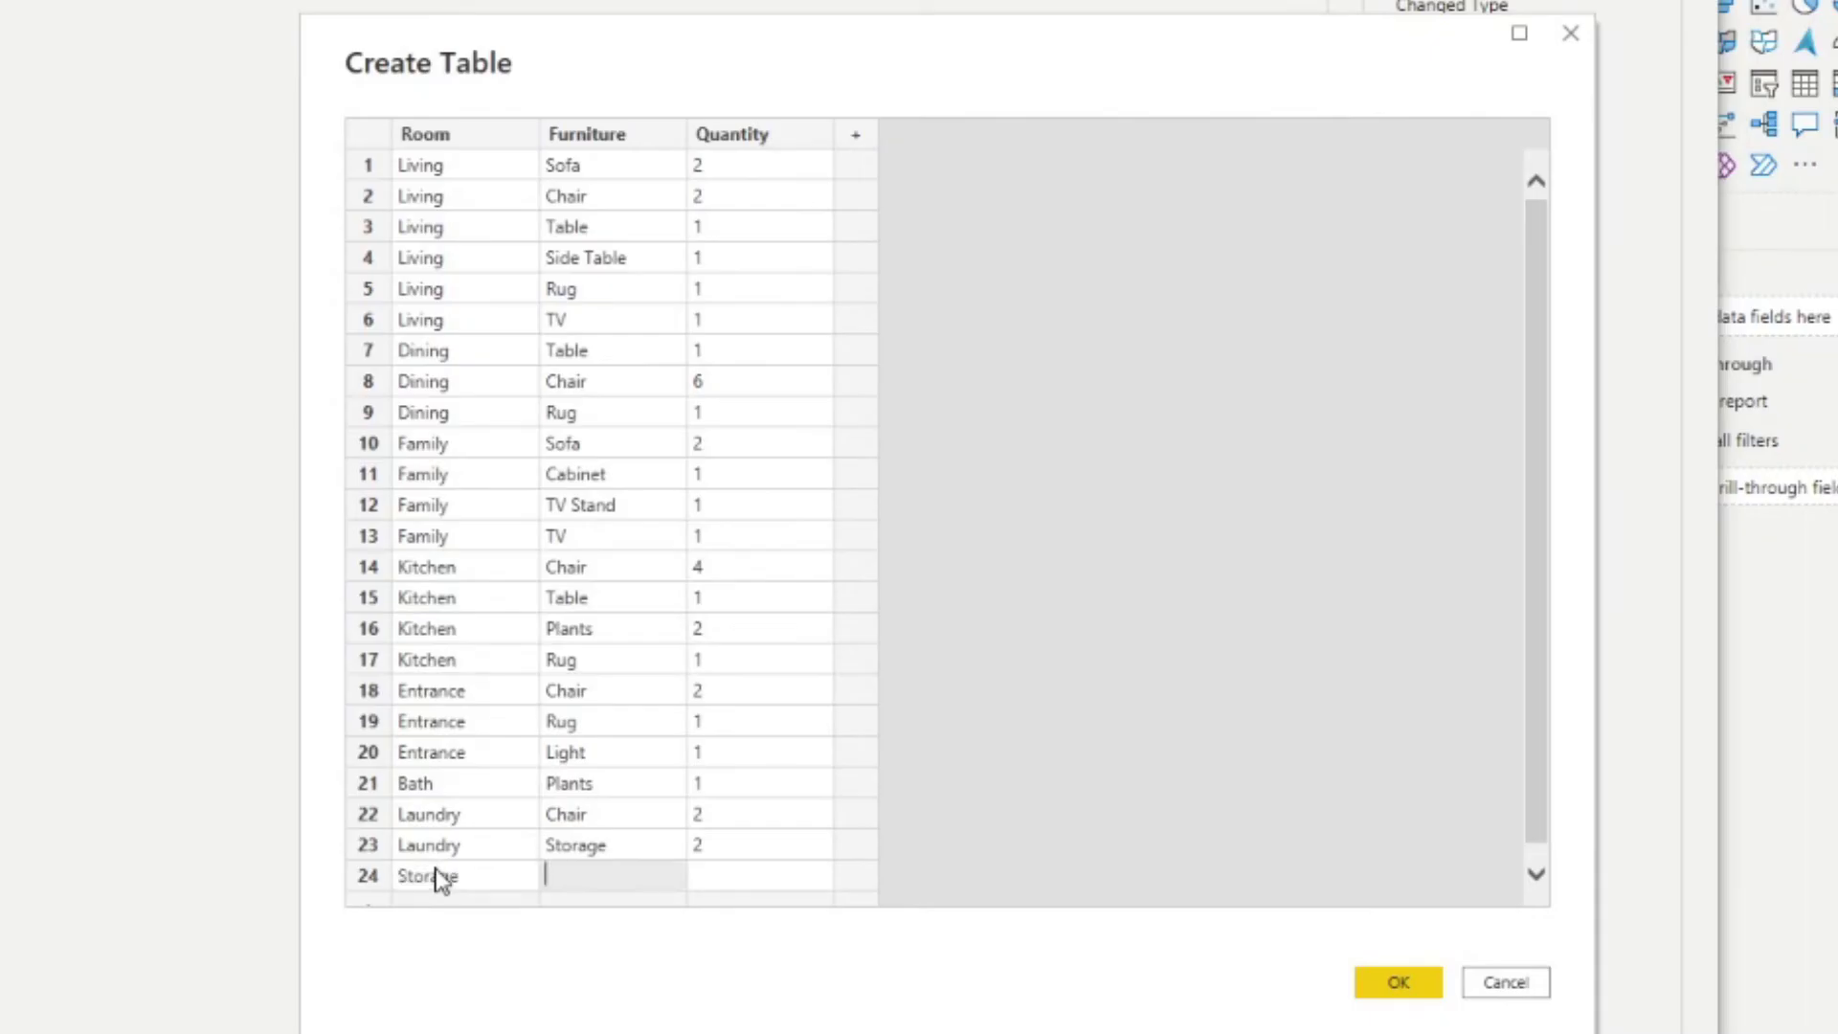
pyautogui.press('Tab')
# Give row 24 a quantity of 2, confirm the table and Close & Apply.
pyautogui.write('2')
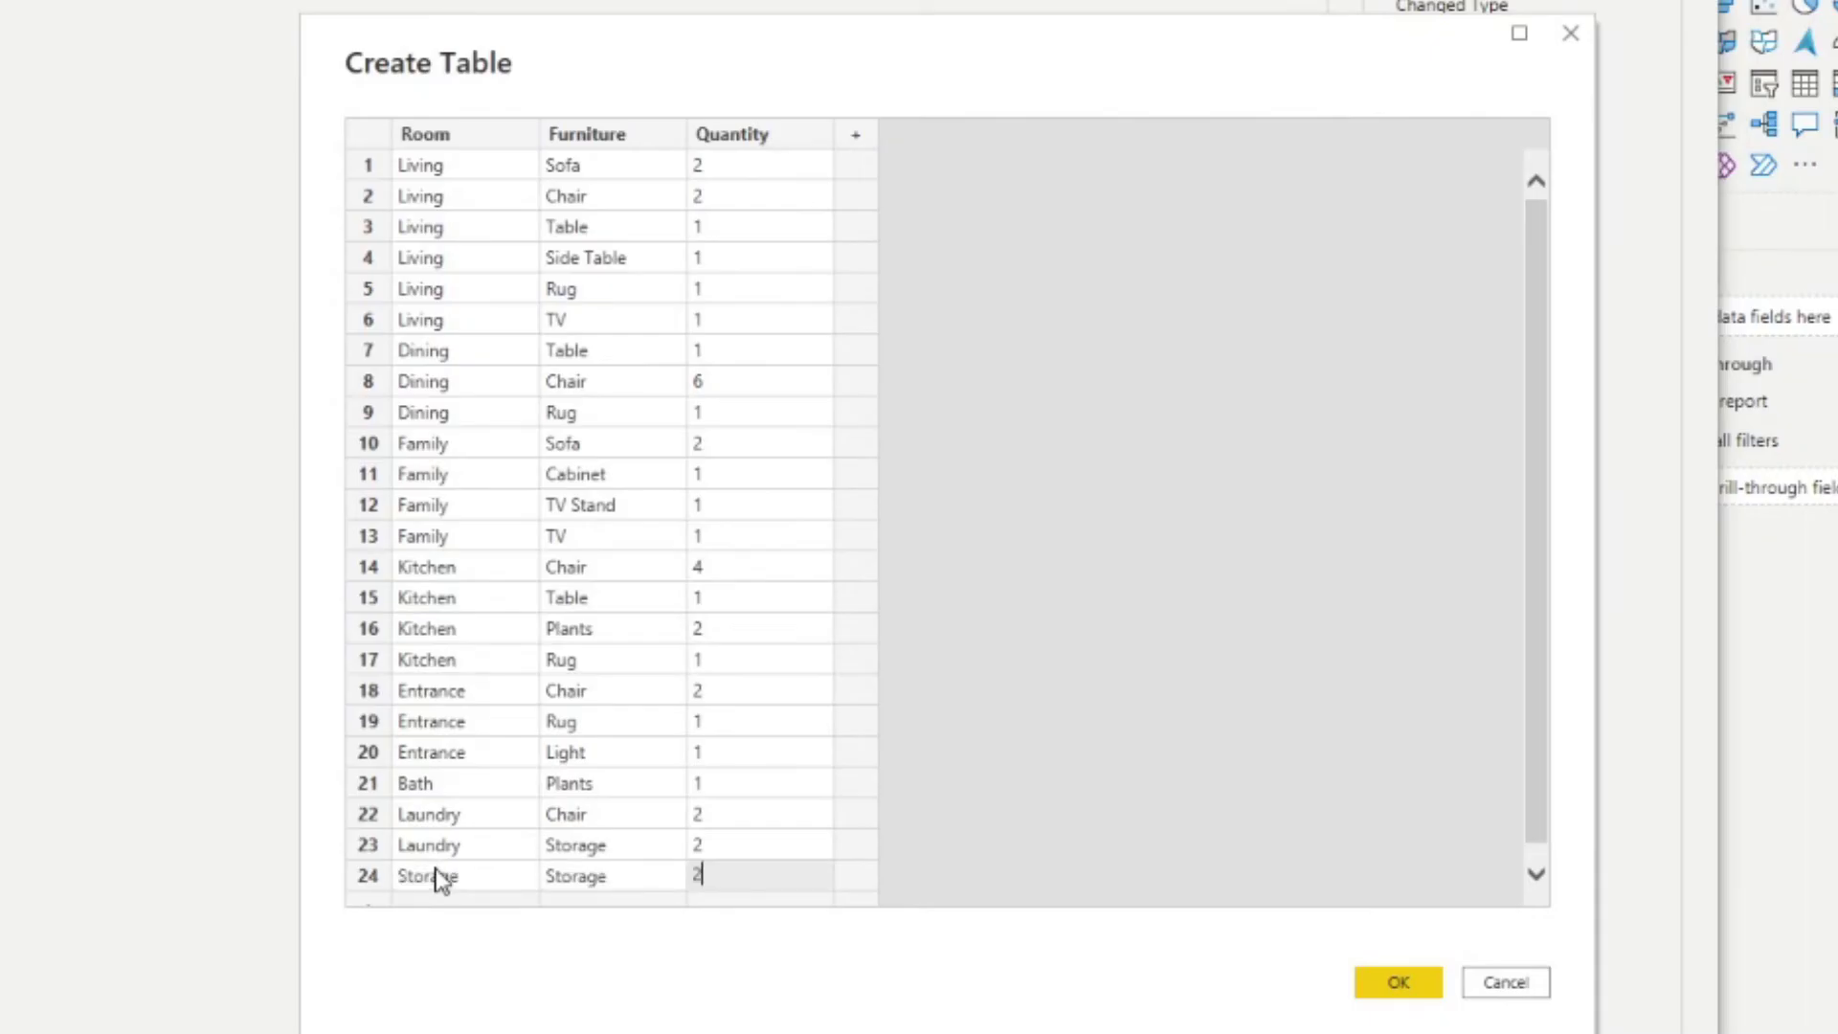
pyautogui.click(1396, 986)
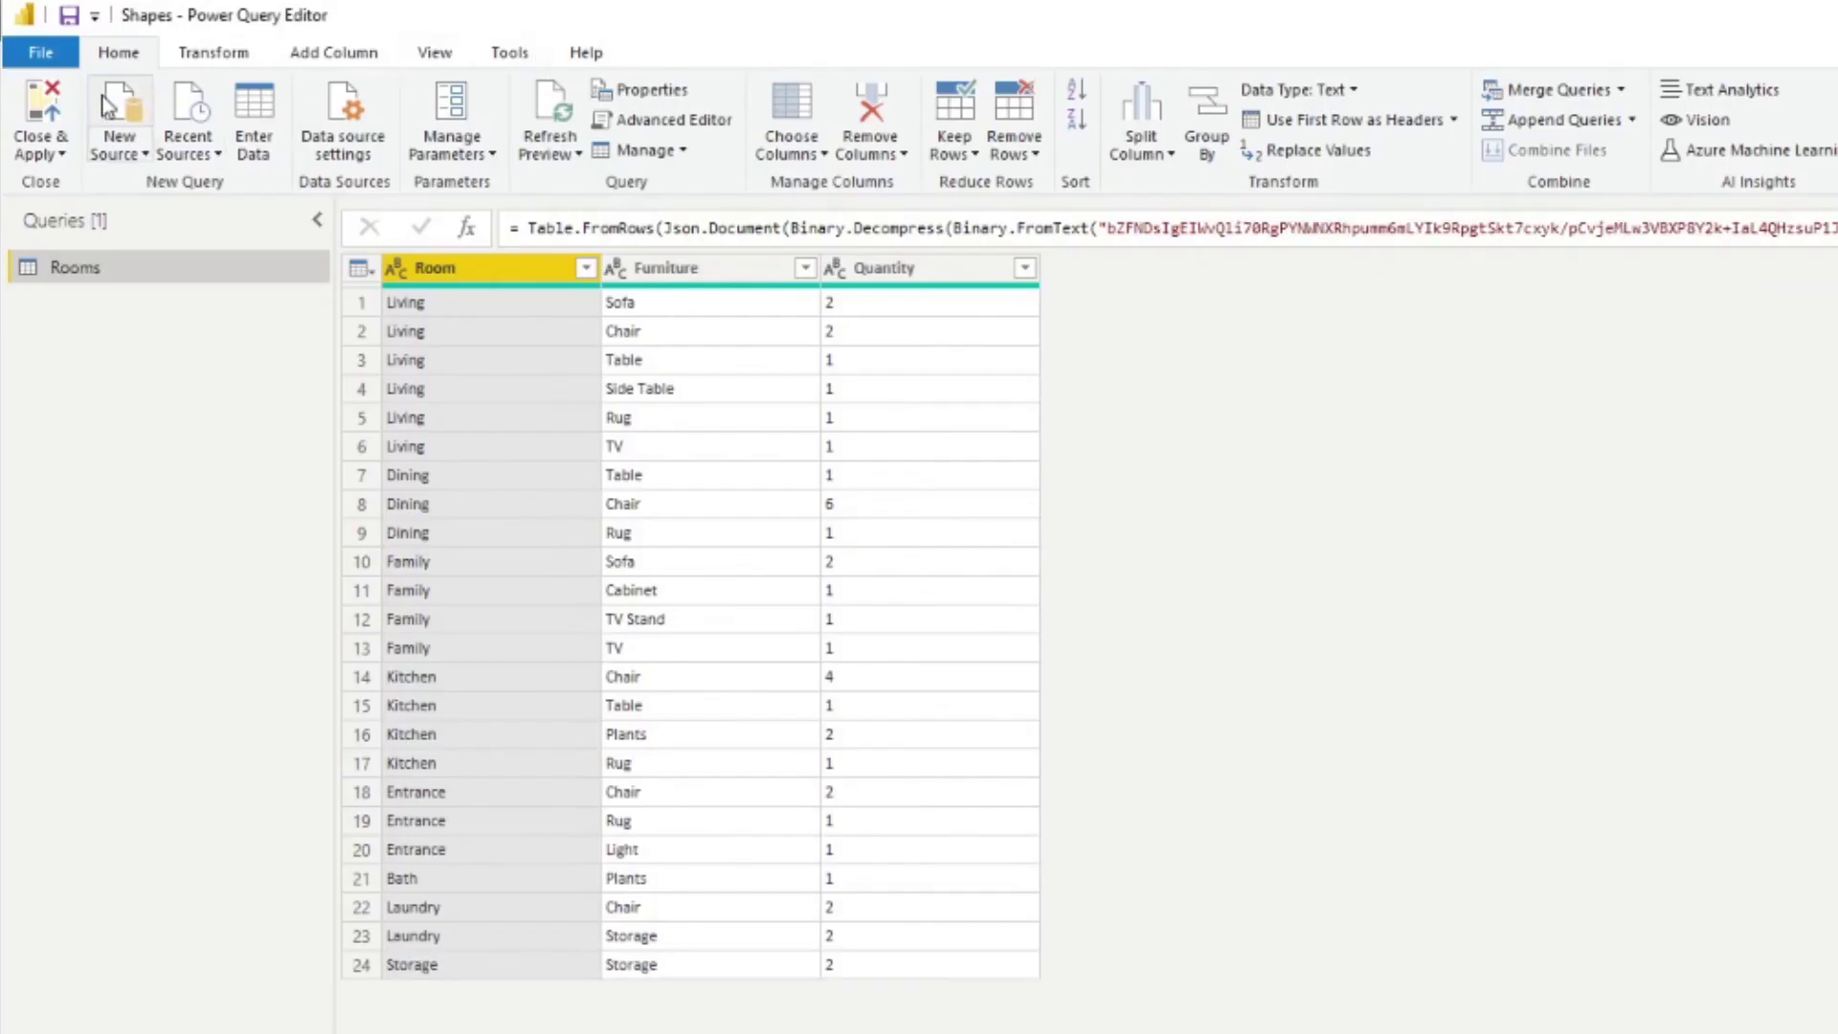
pyautogui.click(50, 107)
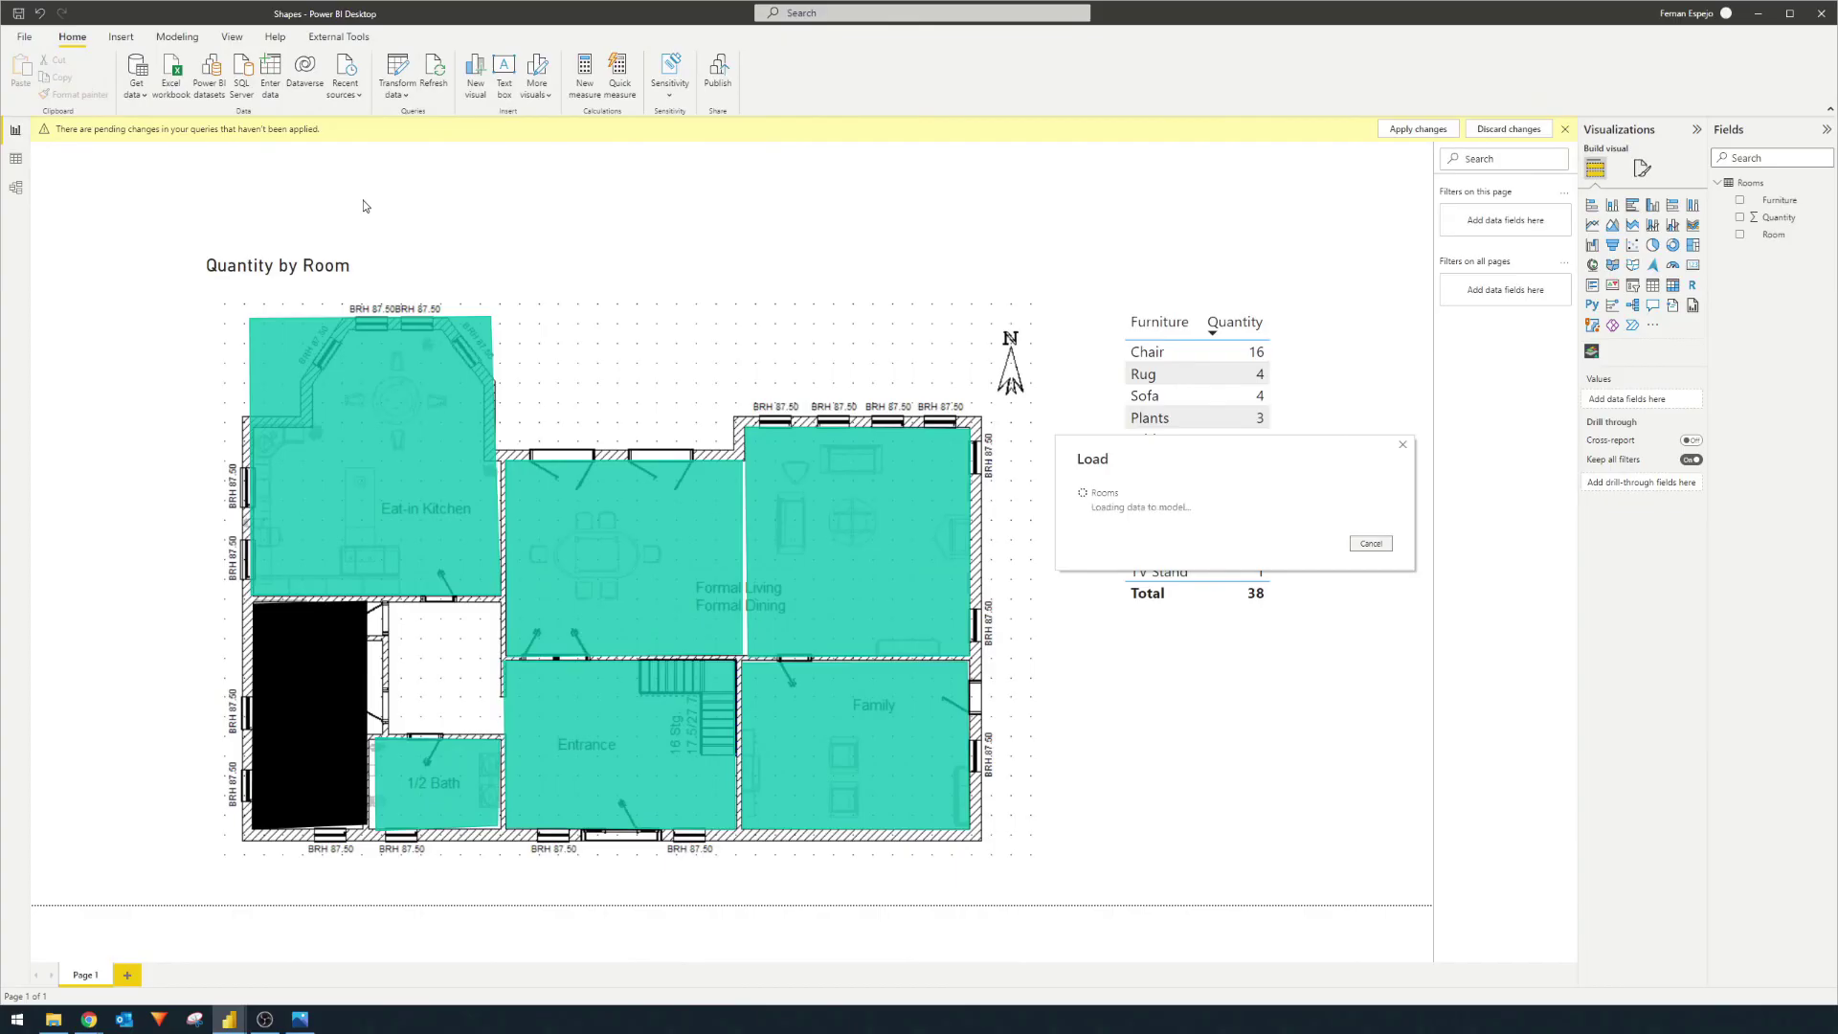
# Cross-filter the furniture table by Laundry Storage, 1/2 Bath and Entrance on the map, then clear the filter.
pyautogui.click(294, 705)
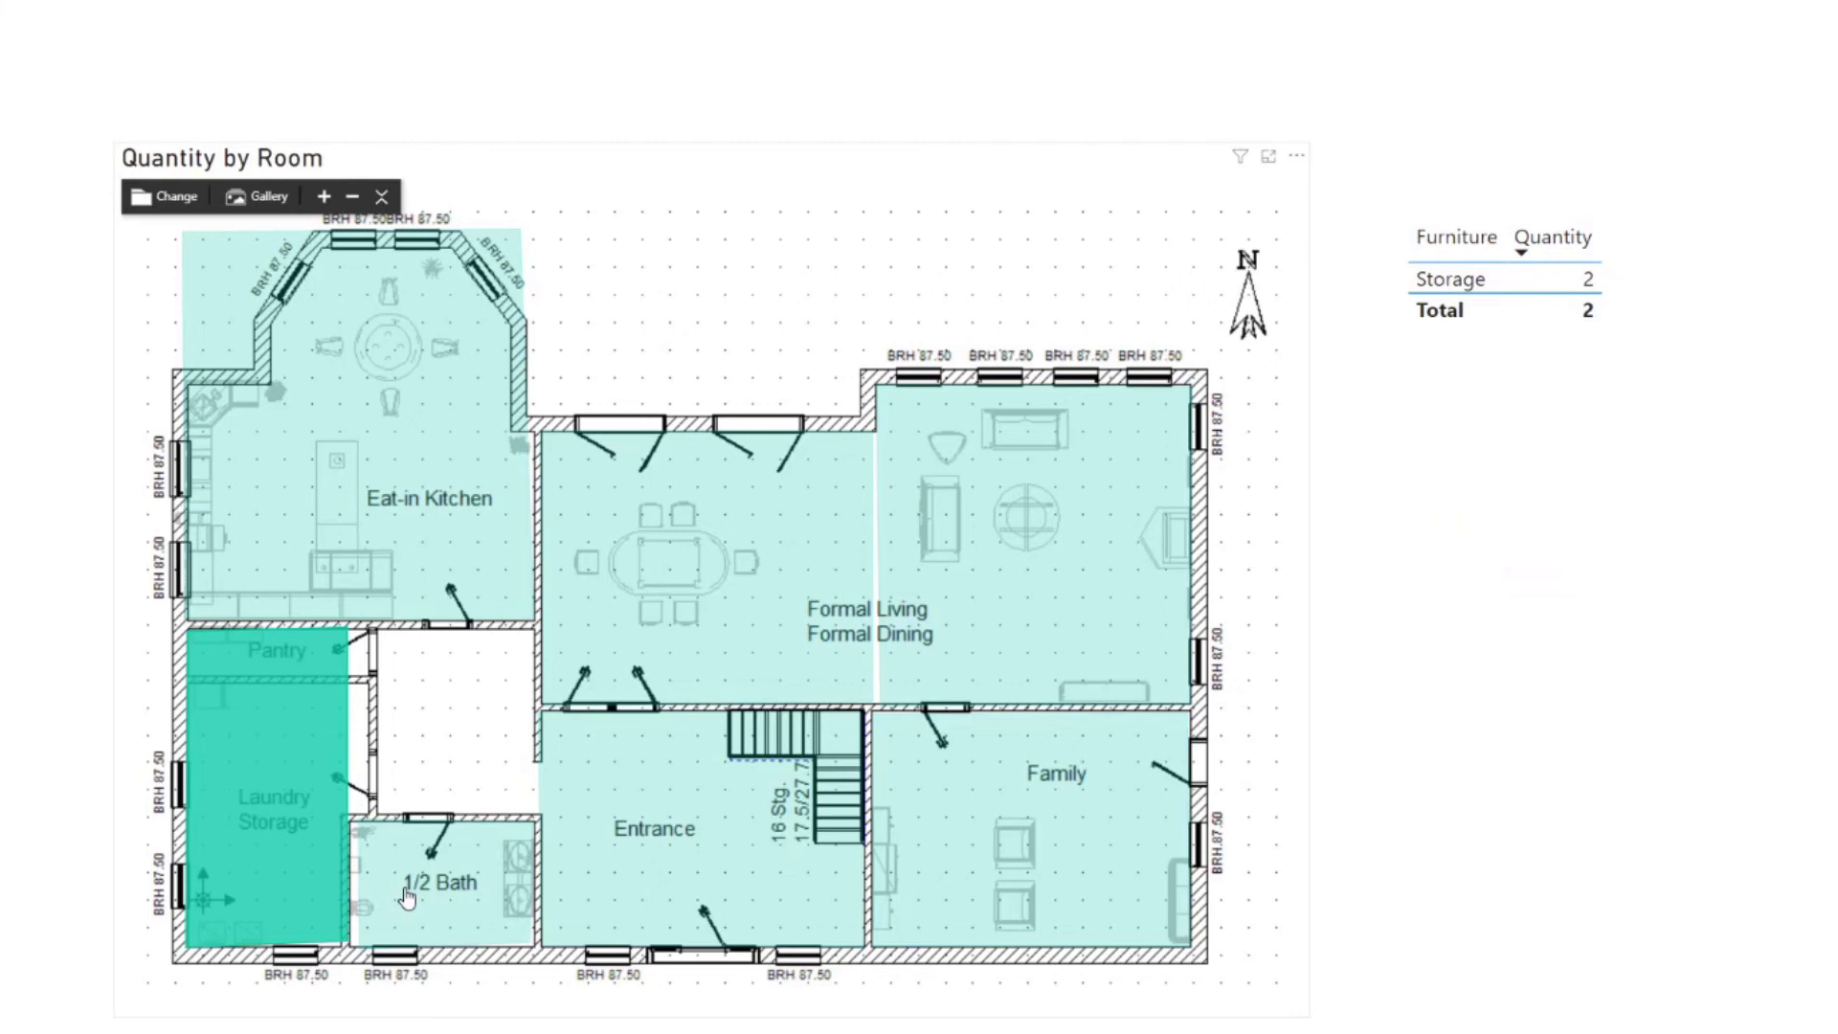
pyautogui.click(421, 758)
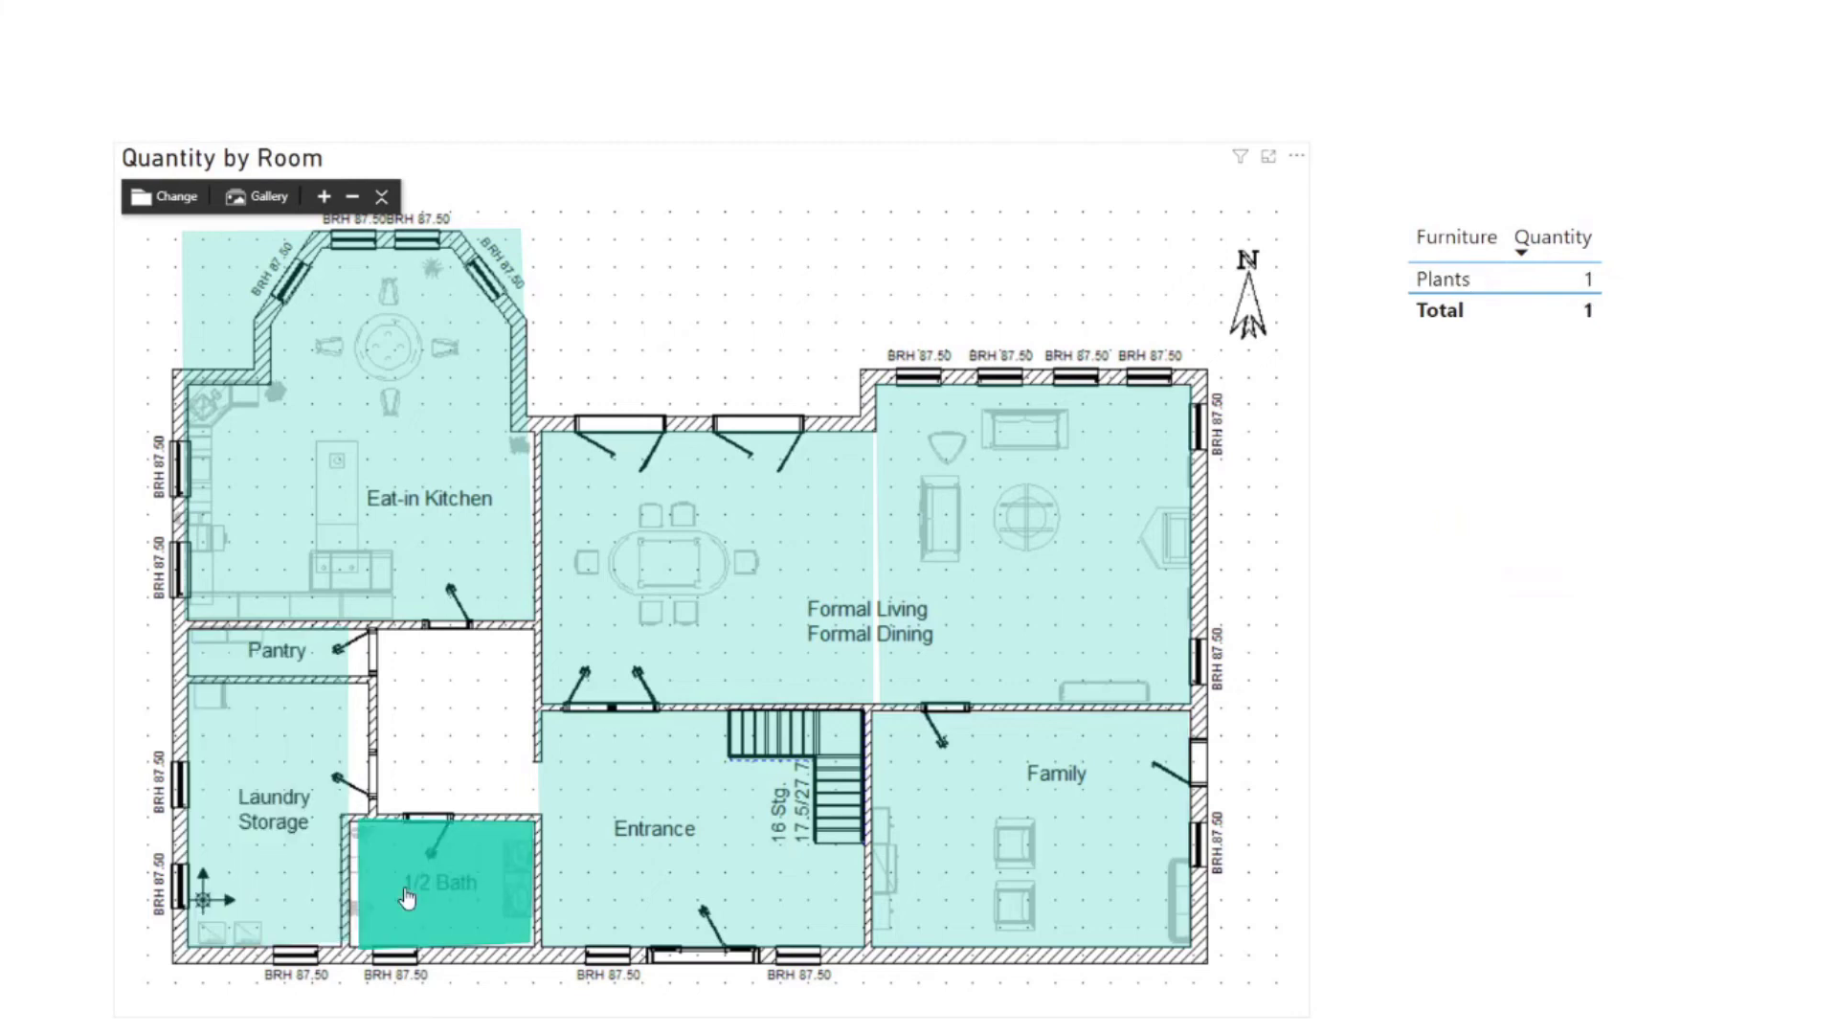
pyautogui.click(533, 769)
pyautogui.click(465, 888)
pyautogui.click(275, 834)
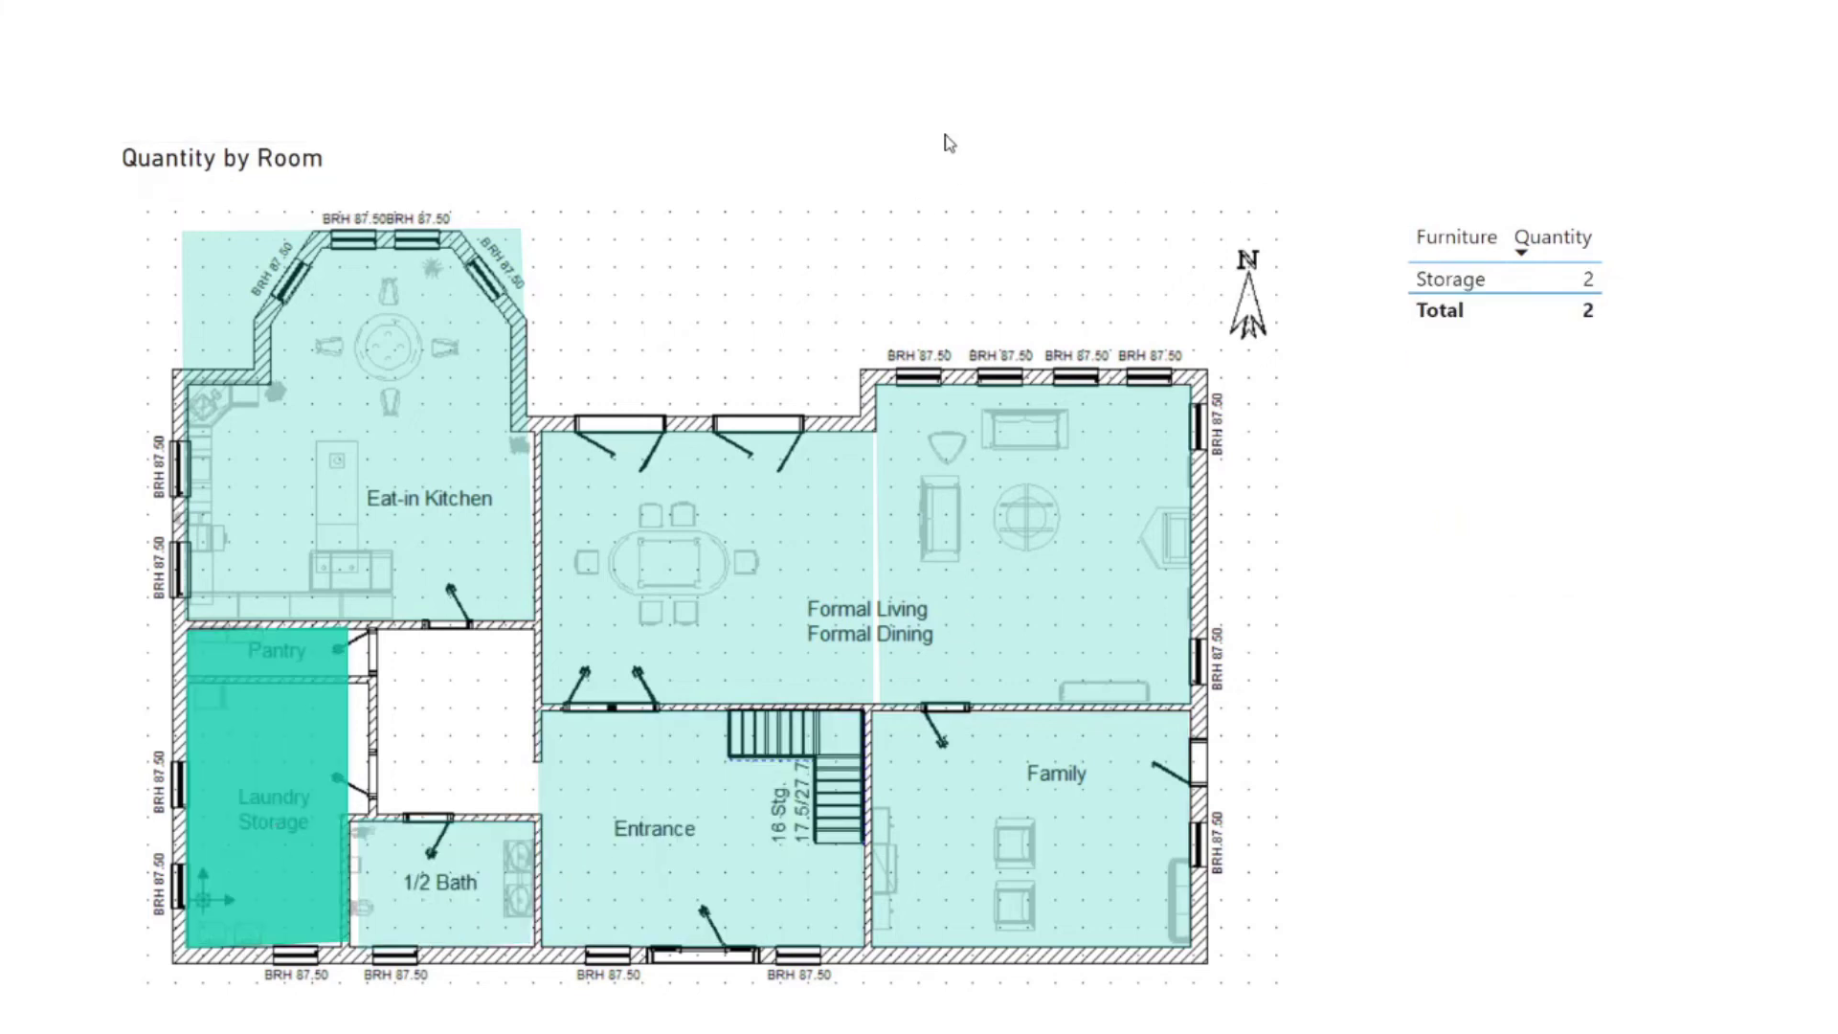
pyautogui.click(292, 771)
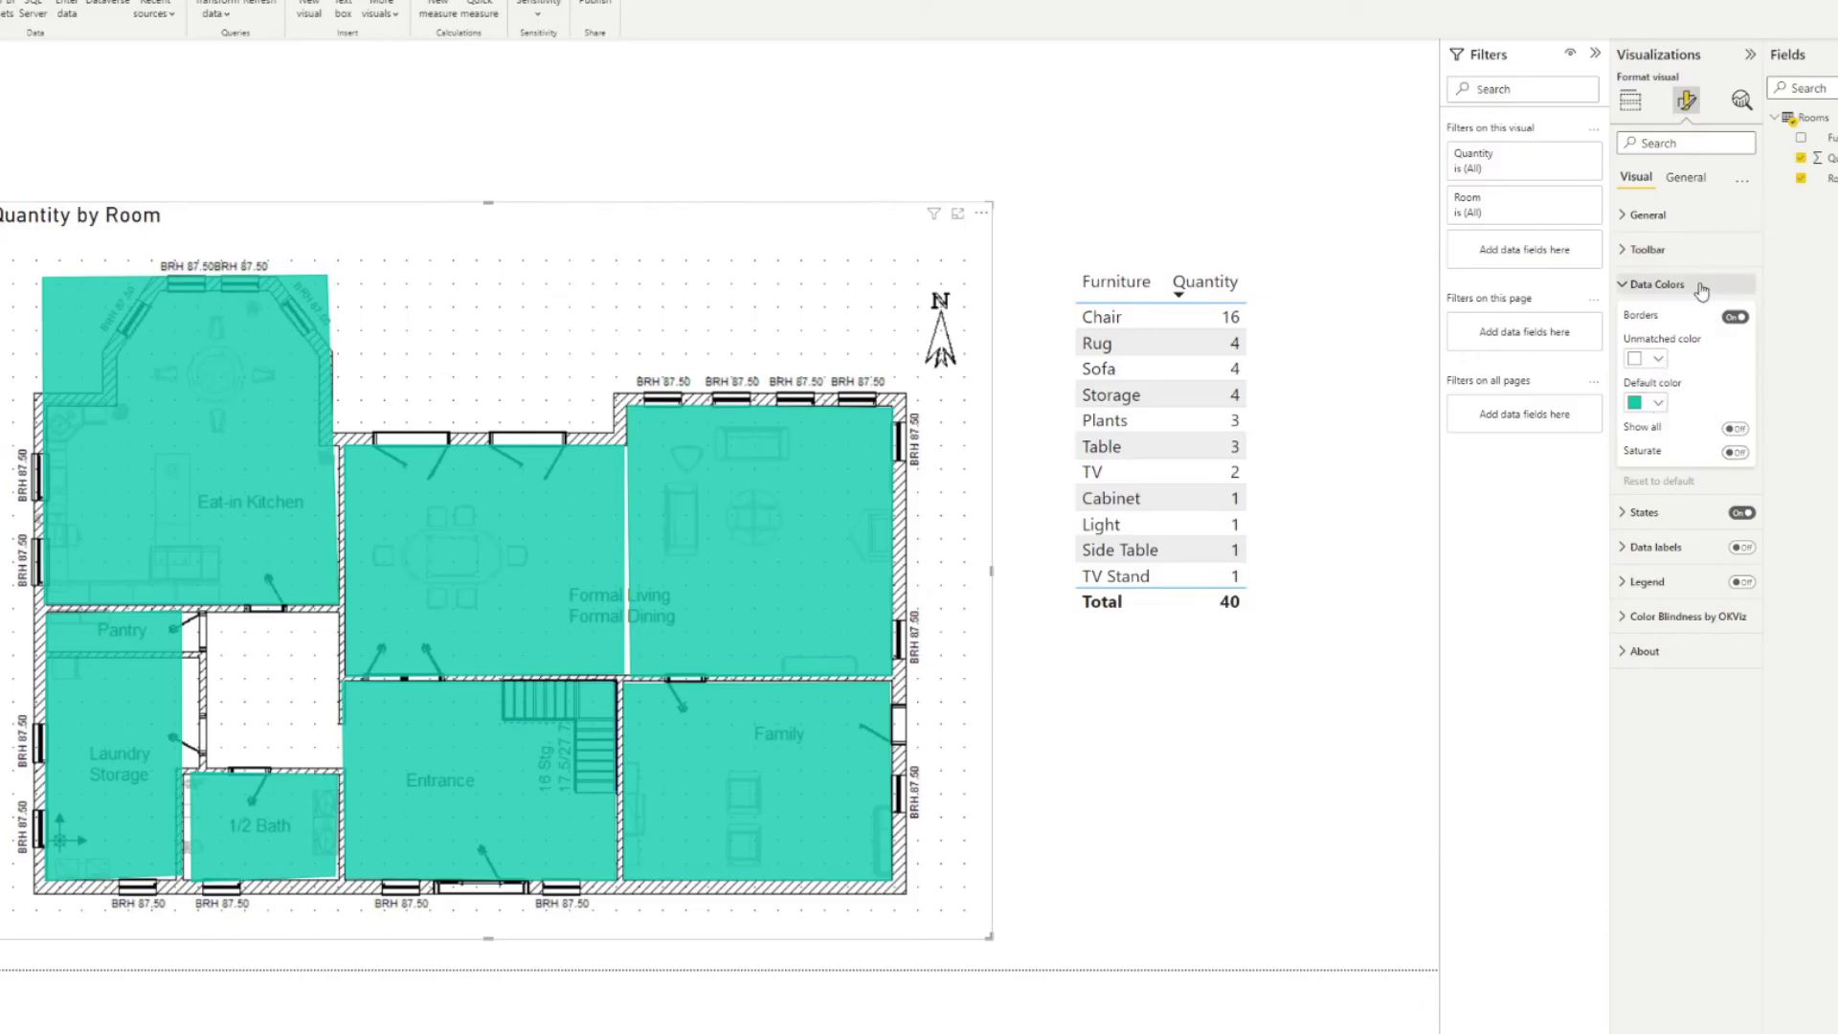
# Set a light grey default room colour, keep borders on, enable Show all, then filter to Living.
pyautogui.click(1740, 320)
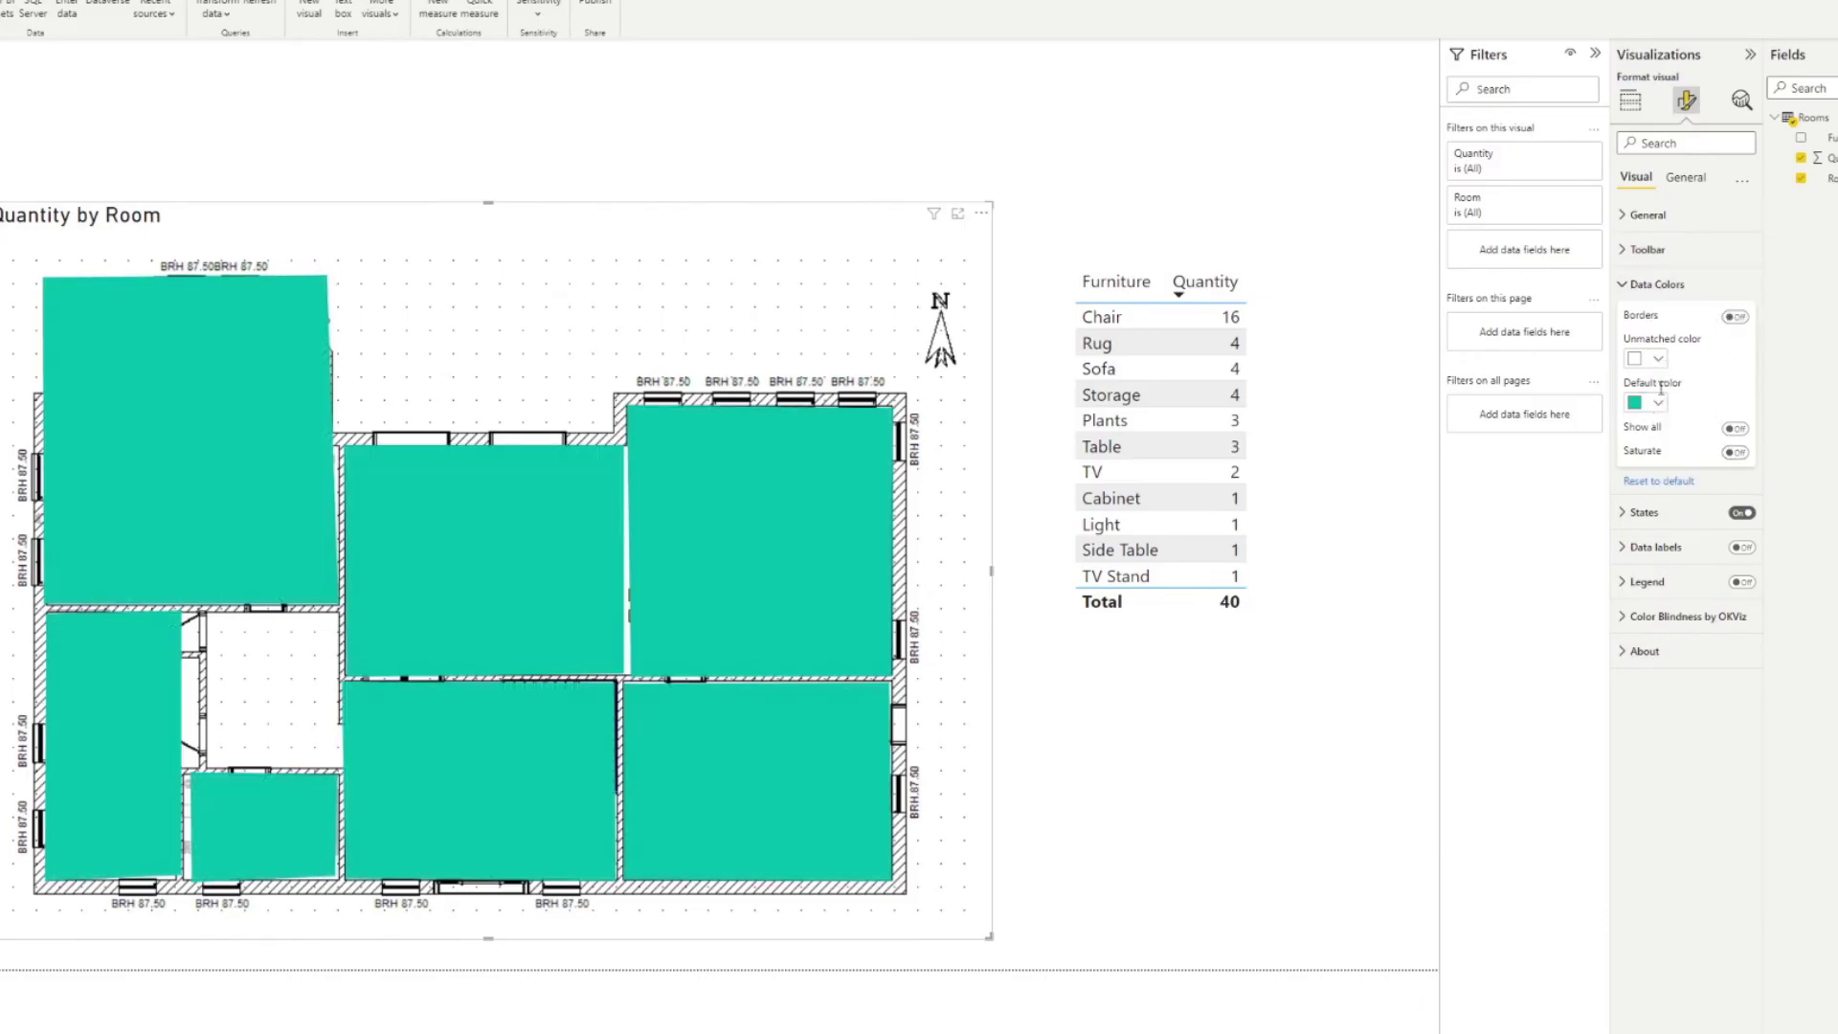
pyautogui.click(1659, 404)
pyautogui.click(1646, 503)
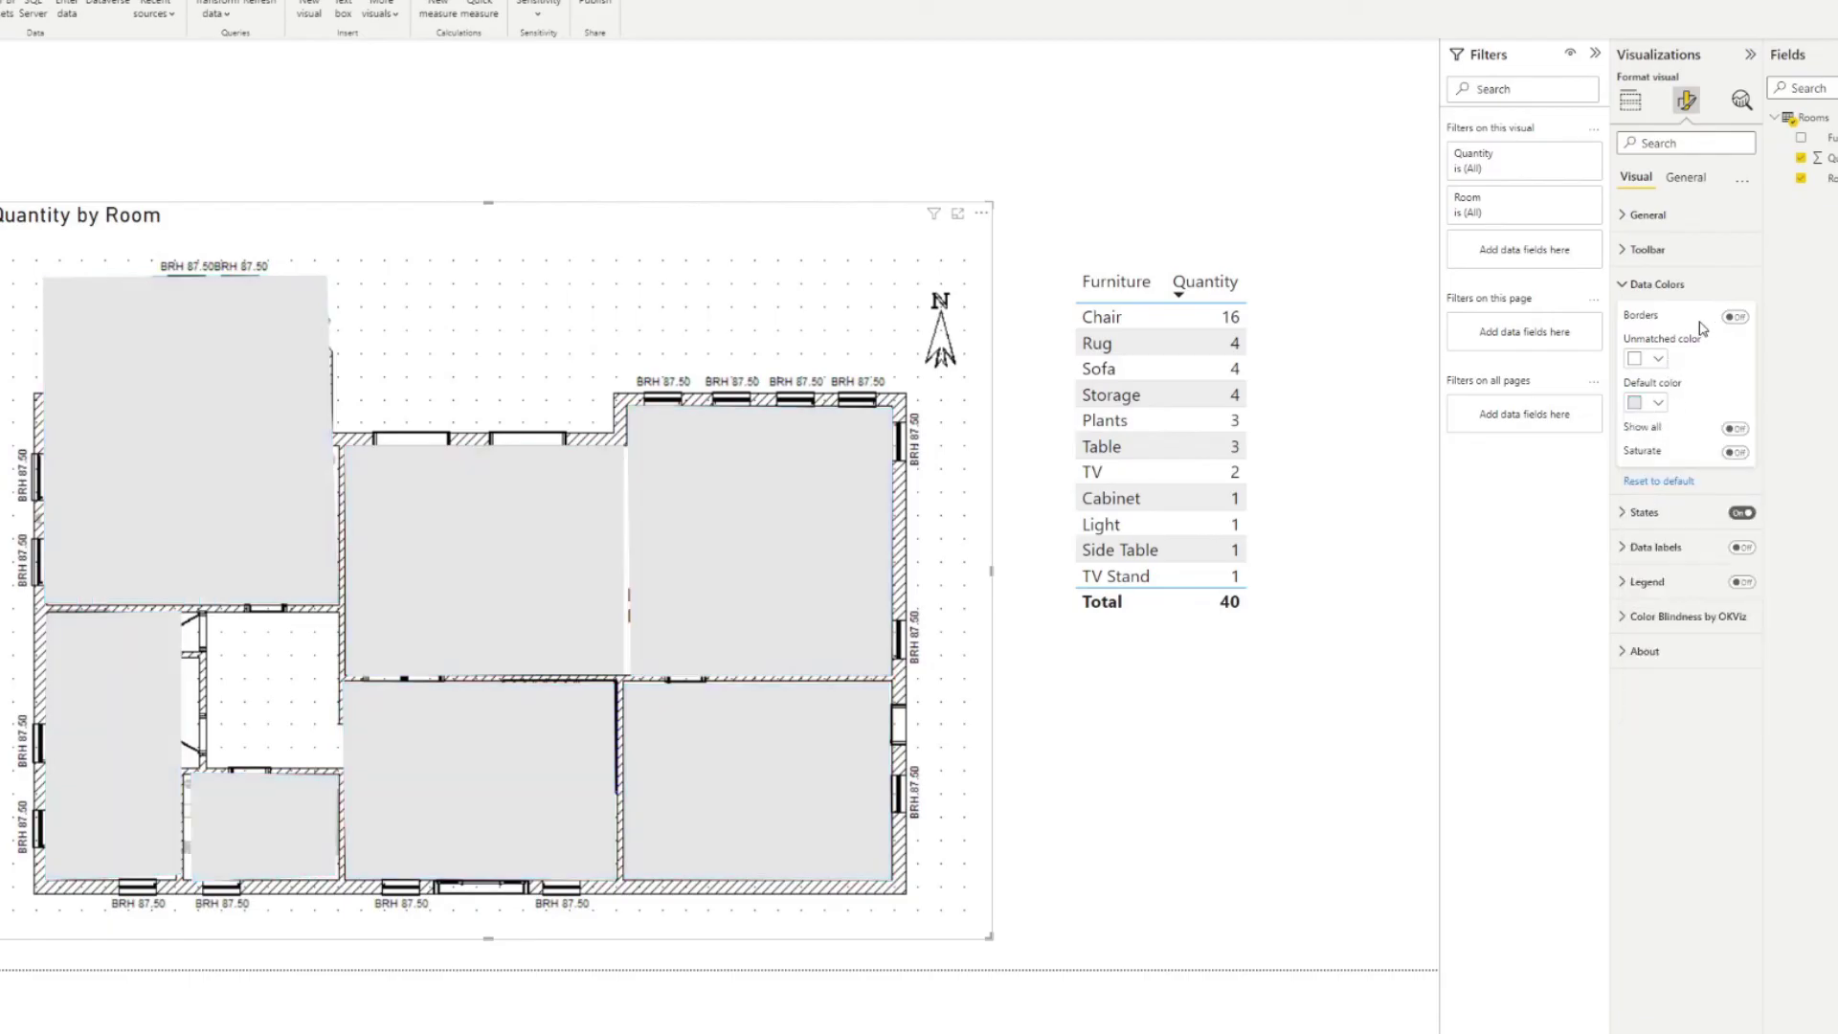
pyautogui.click(1727, 318)
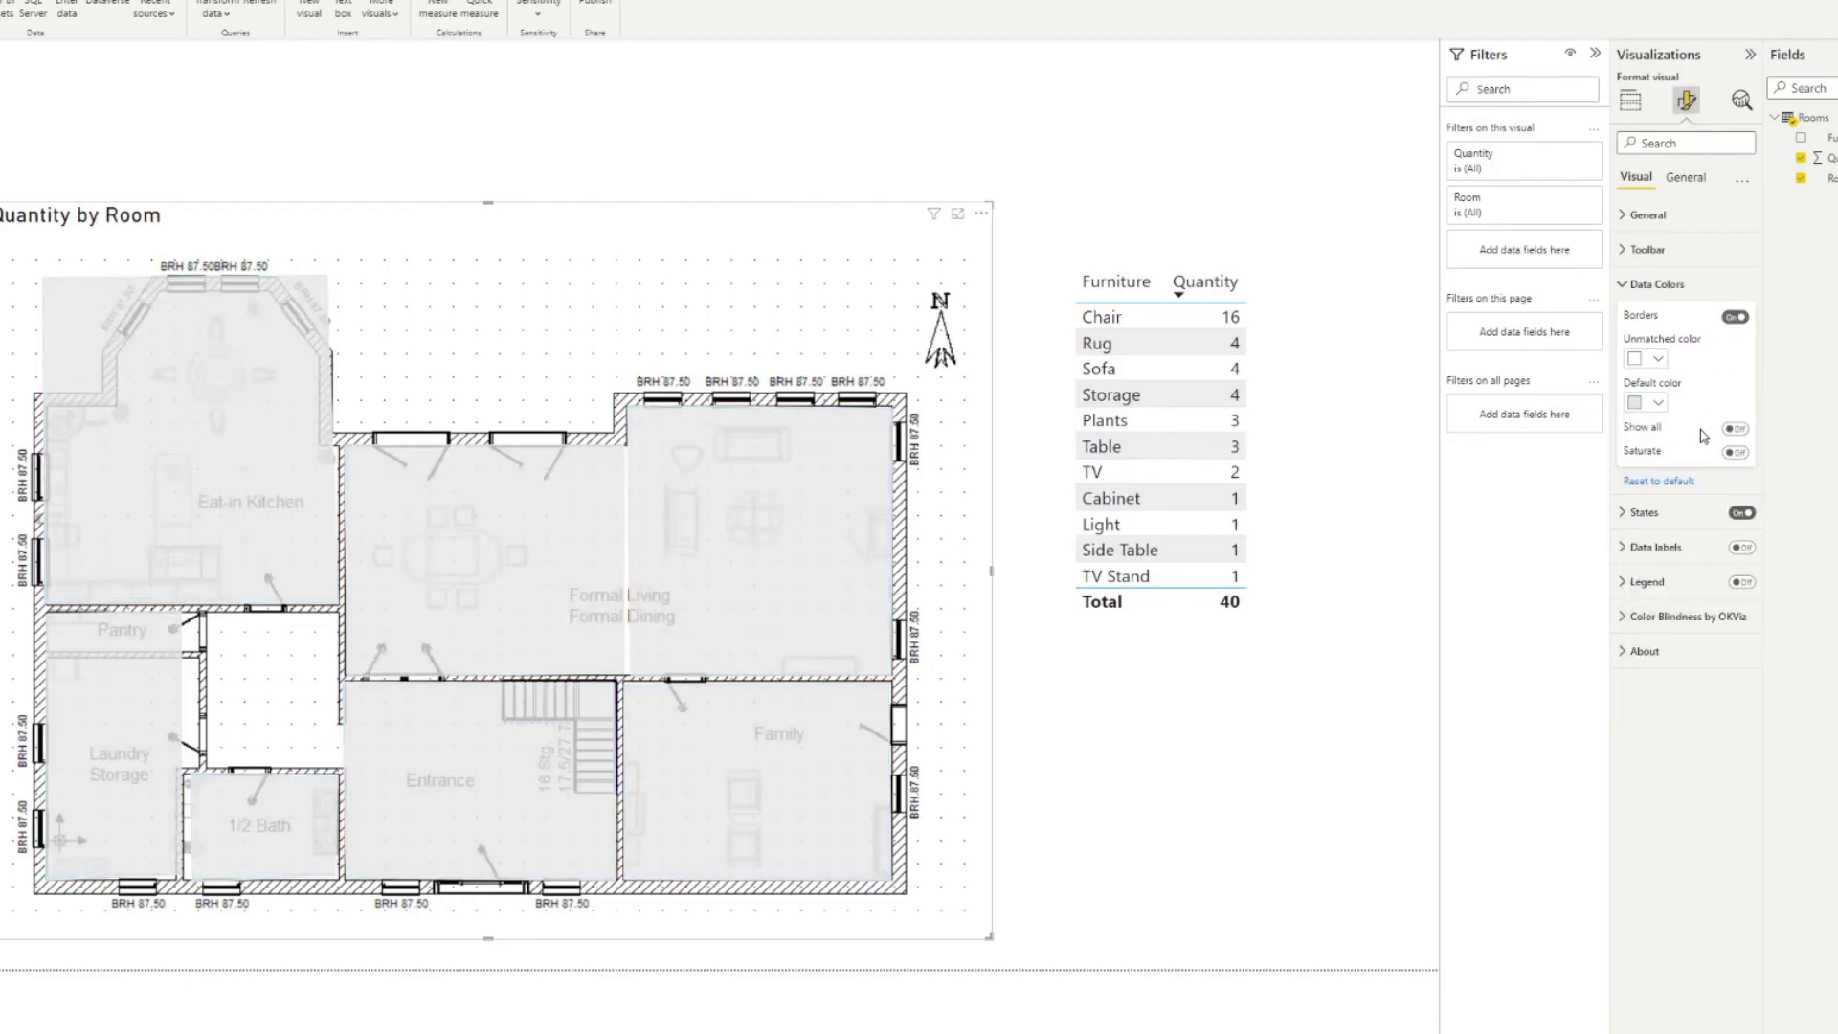
pyautogui.click(1733, 432)
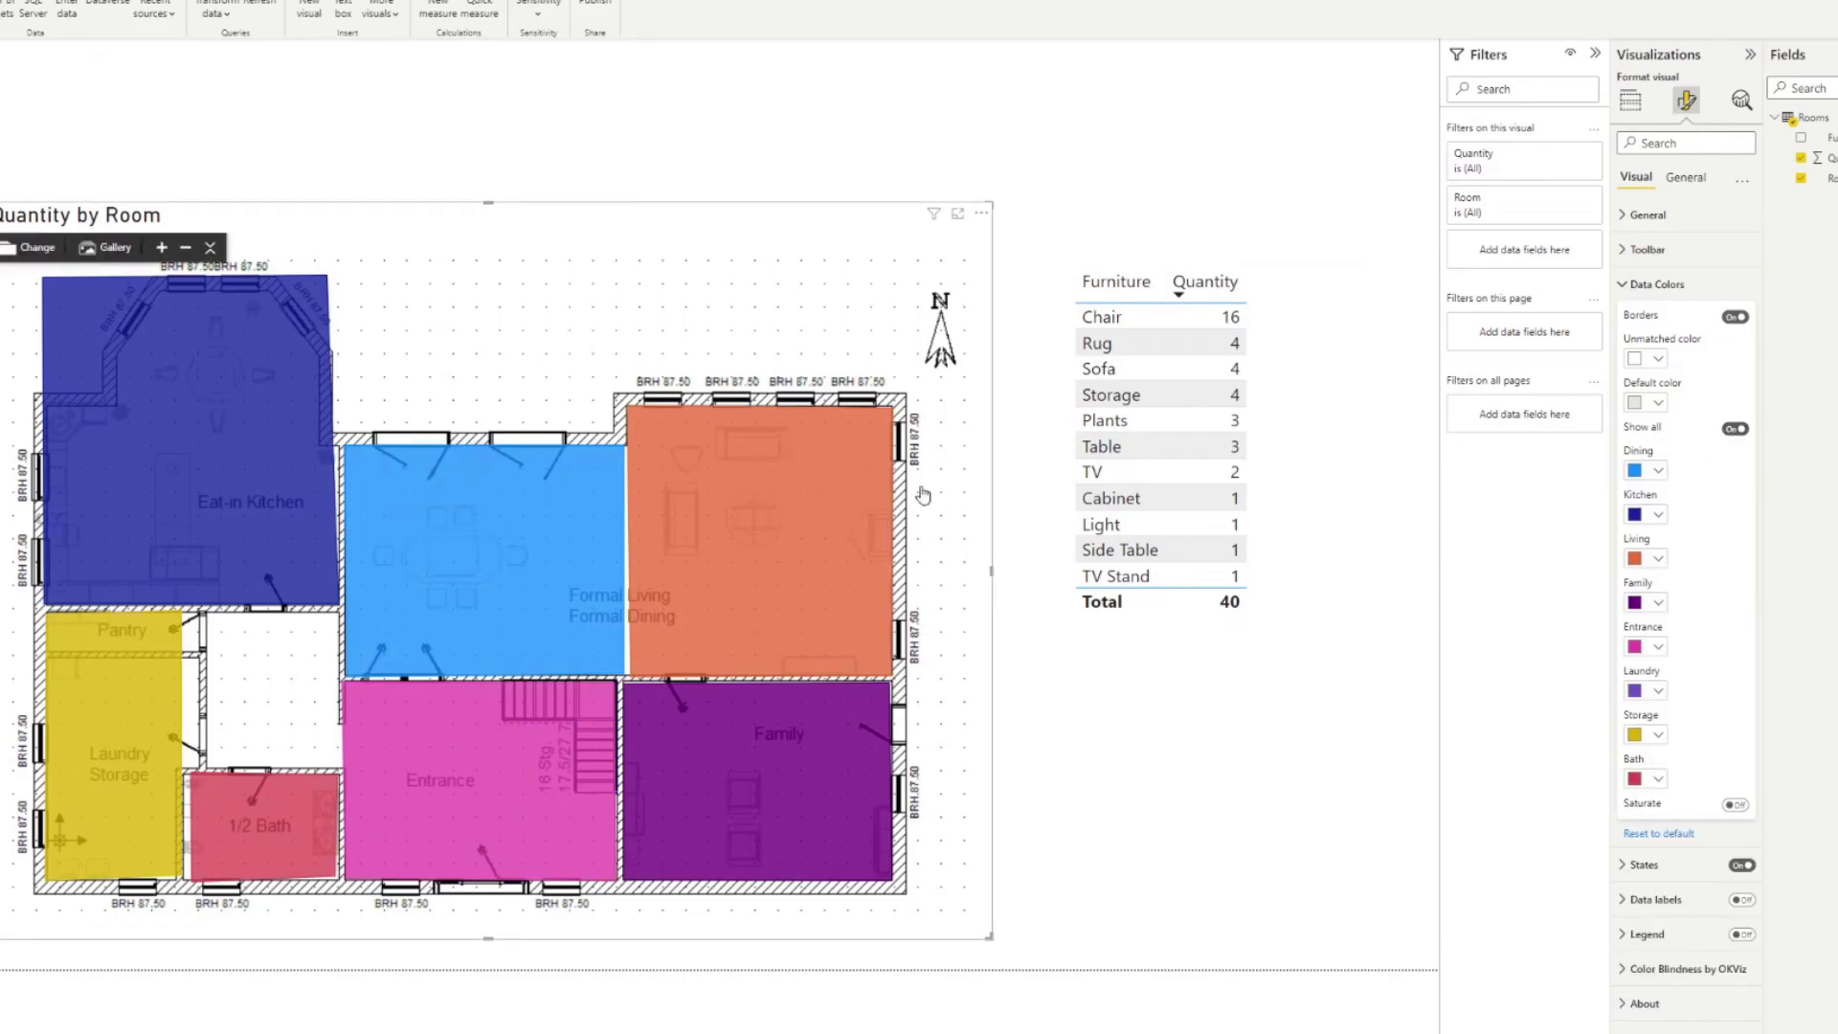
pyautogui.click(777, 595)
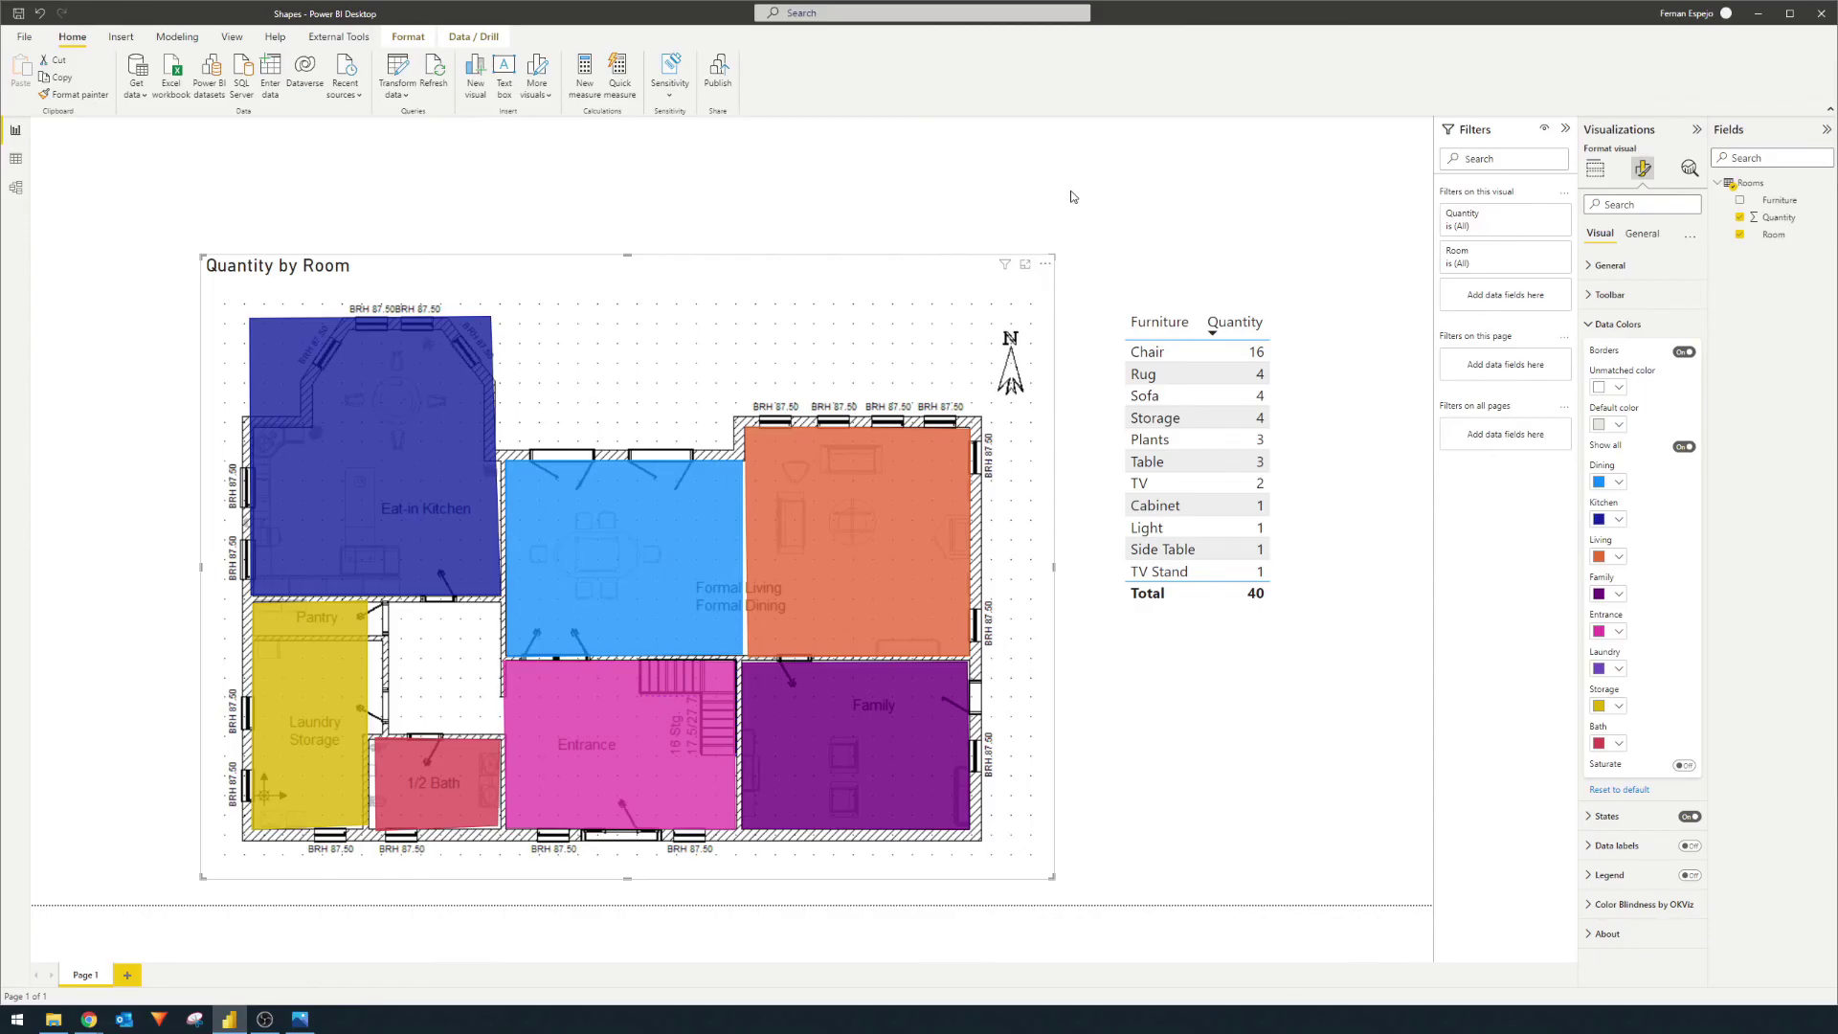
# Add a new report page with a Synoptic Panel using Furniture as its measure.
pyautogui.click(132, 975)
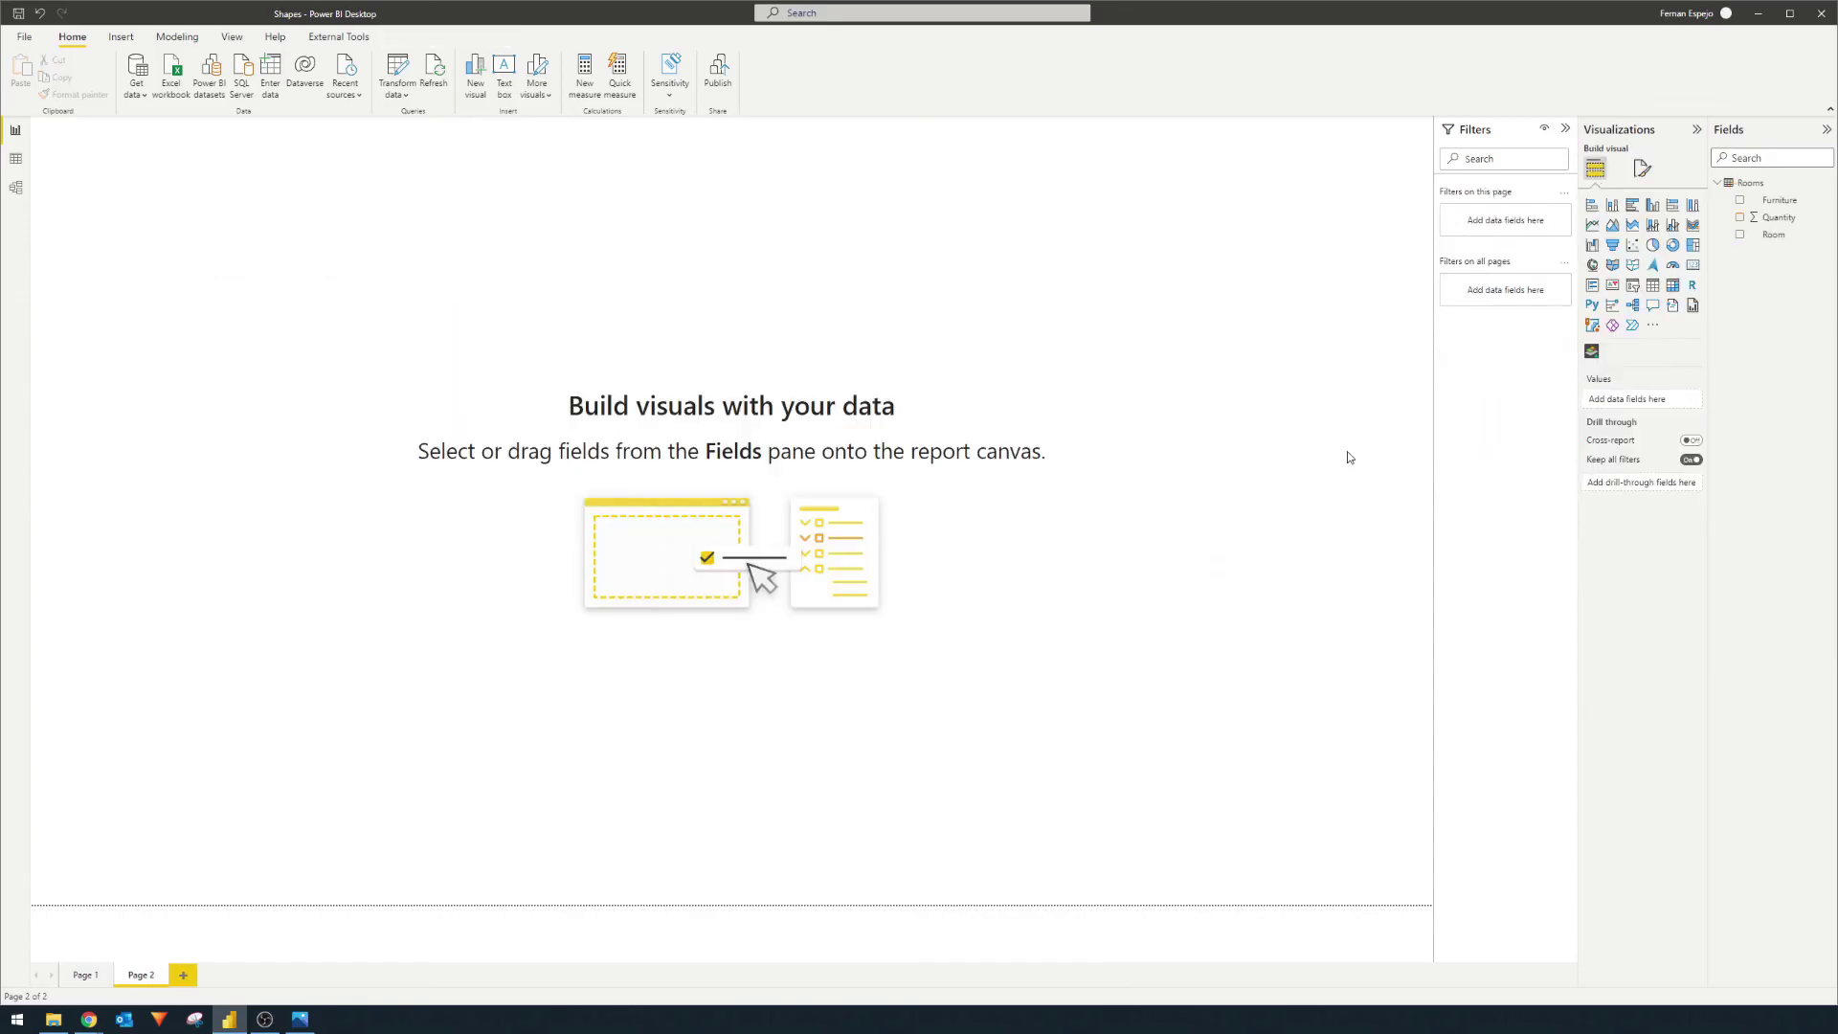
pyautogui.click(1597, 356)
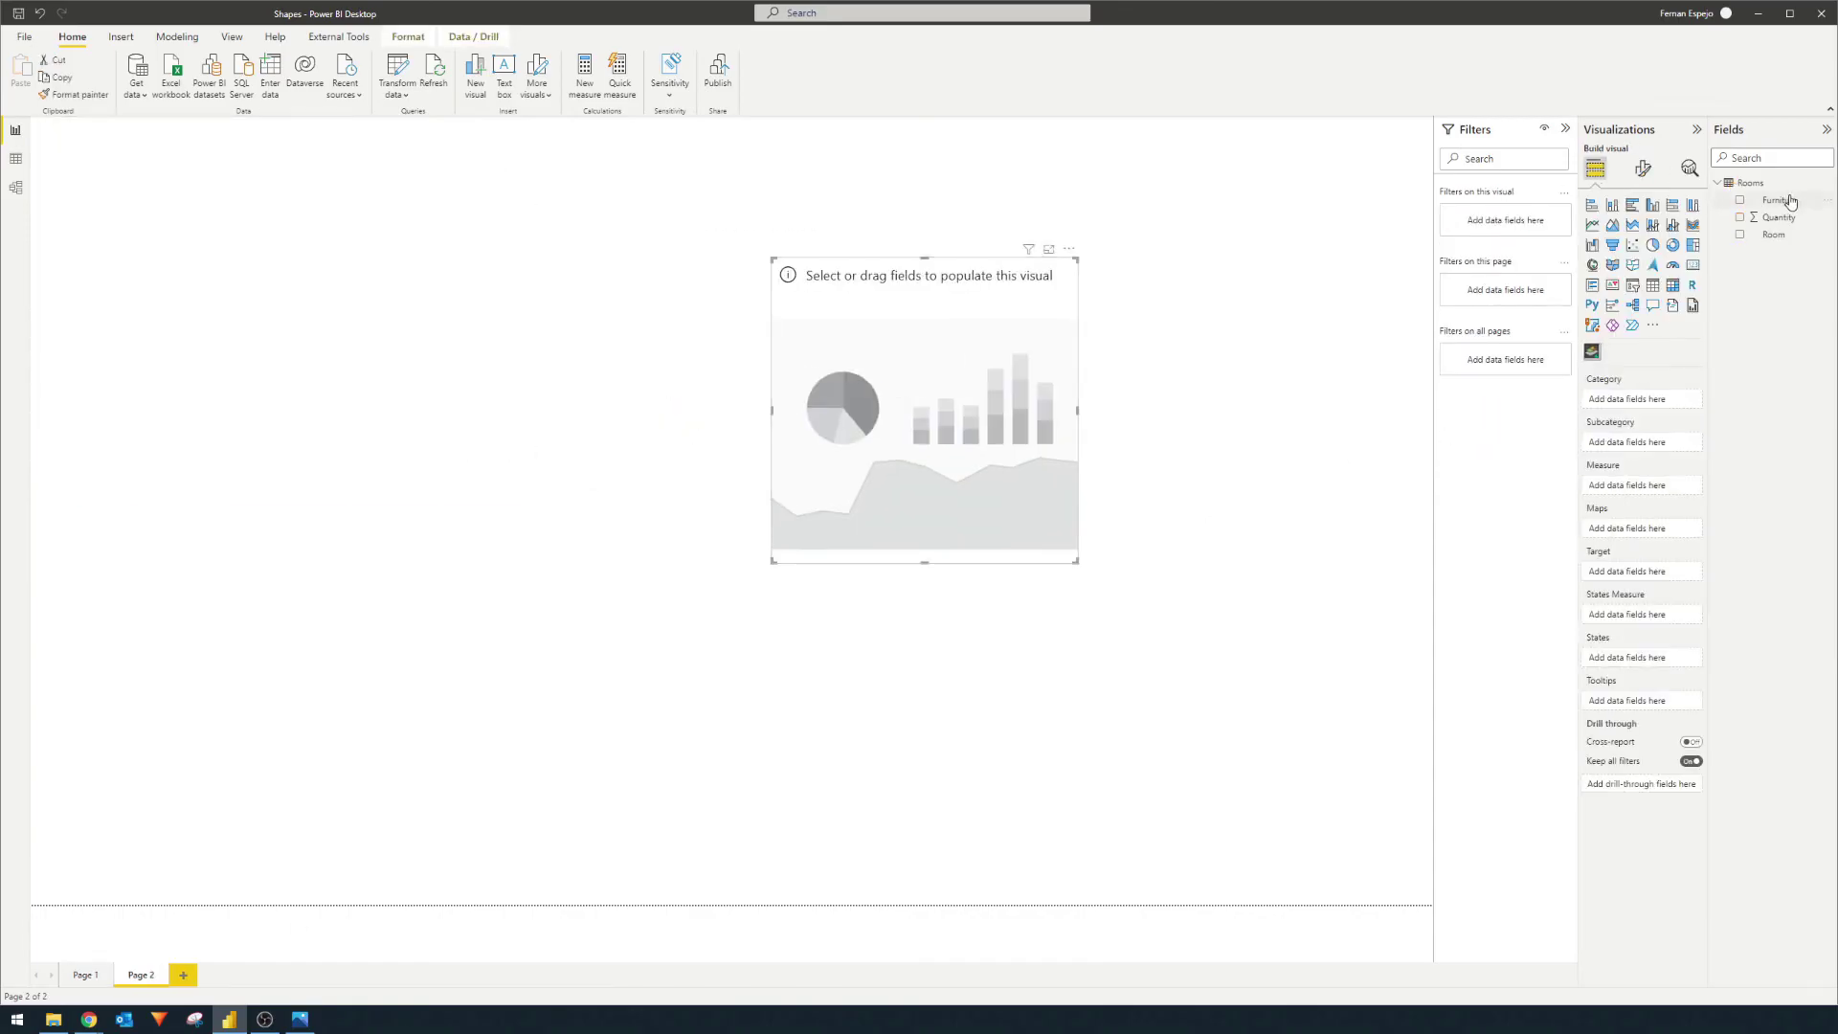
pyautogui.moveTo(1790, 201); pyautogui.dragTo(1642, 485)
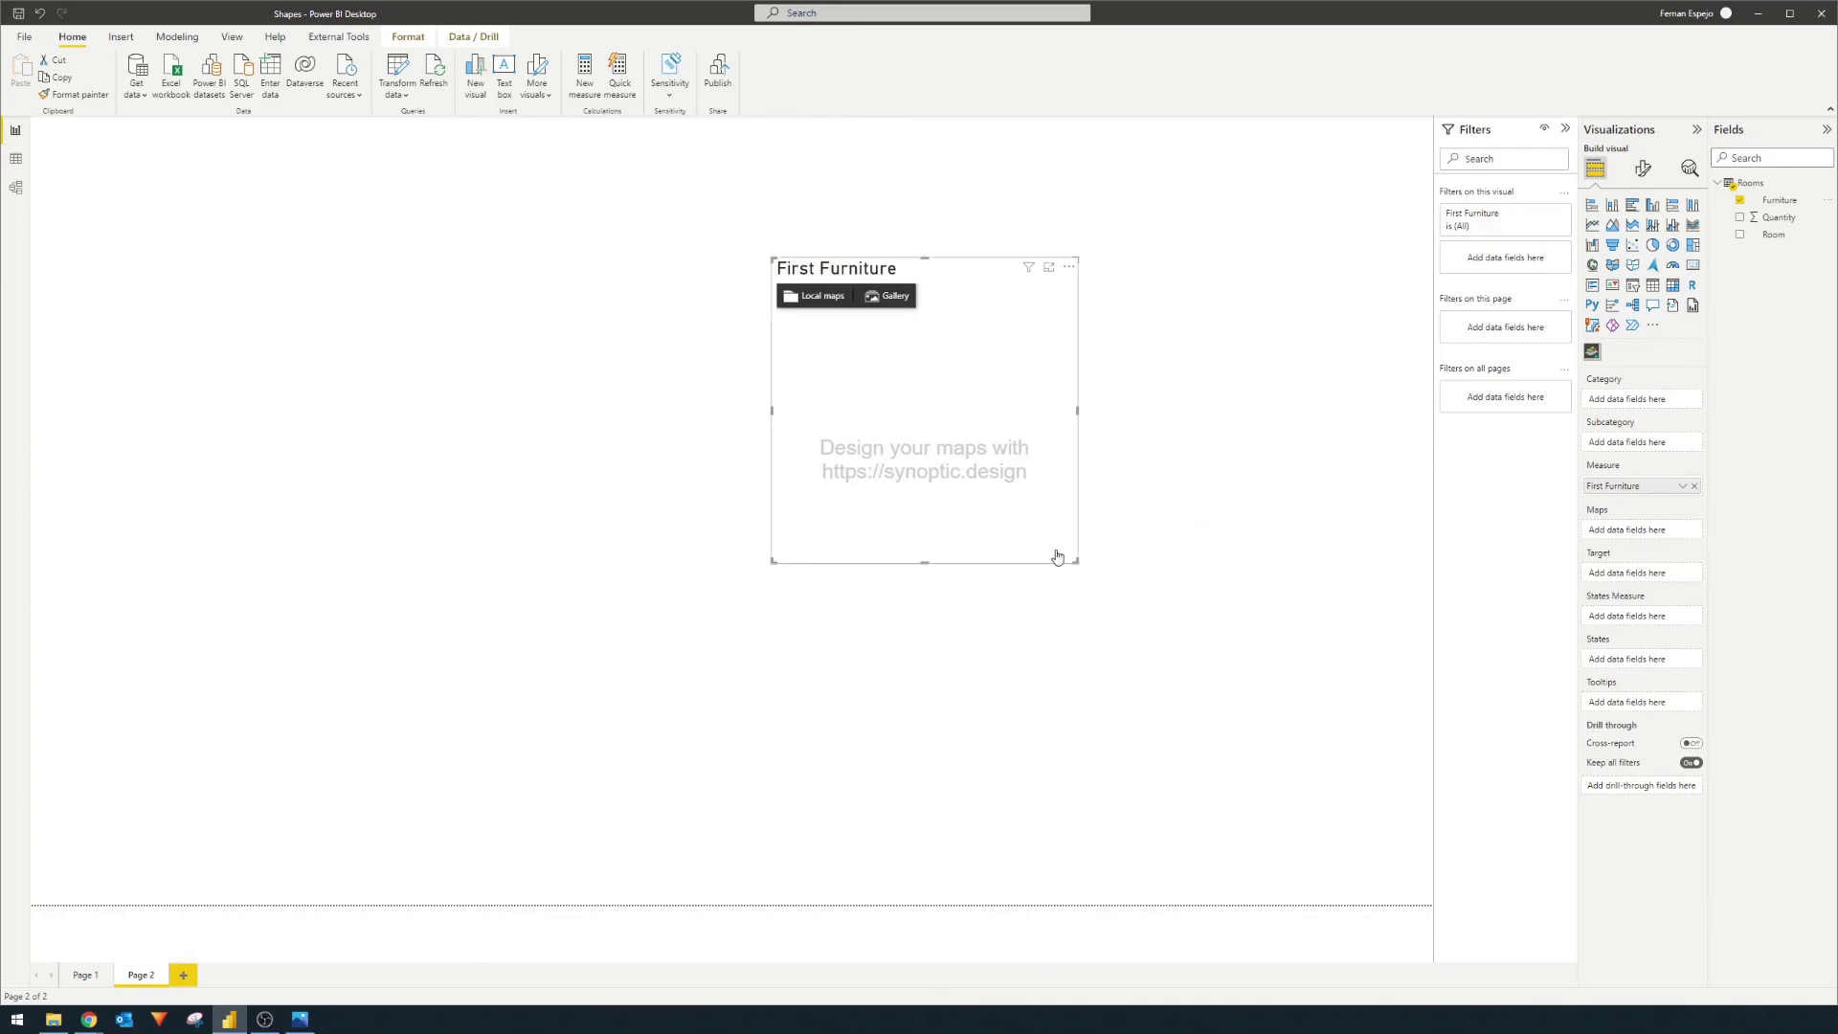
# Enlarge the map visual, open its map gallery and move it higher on the page.
pyautogui.moveTo(1076, 560); pyautogui.dragTo(1295, 737)
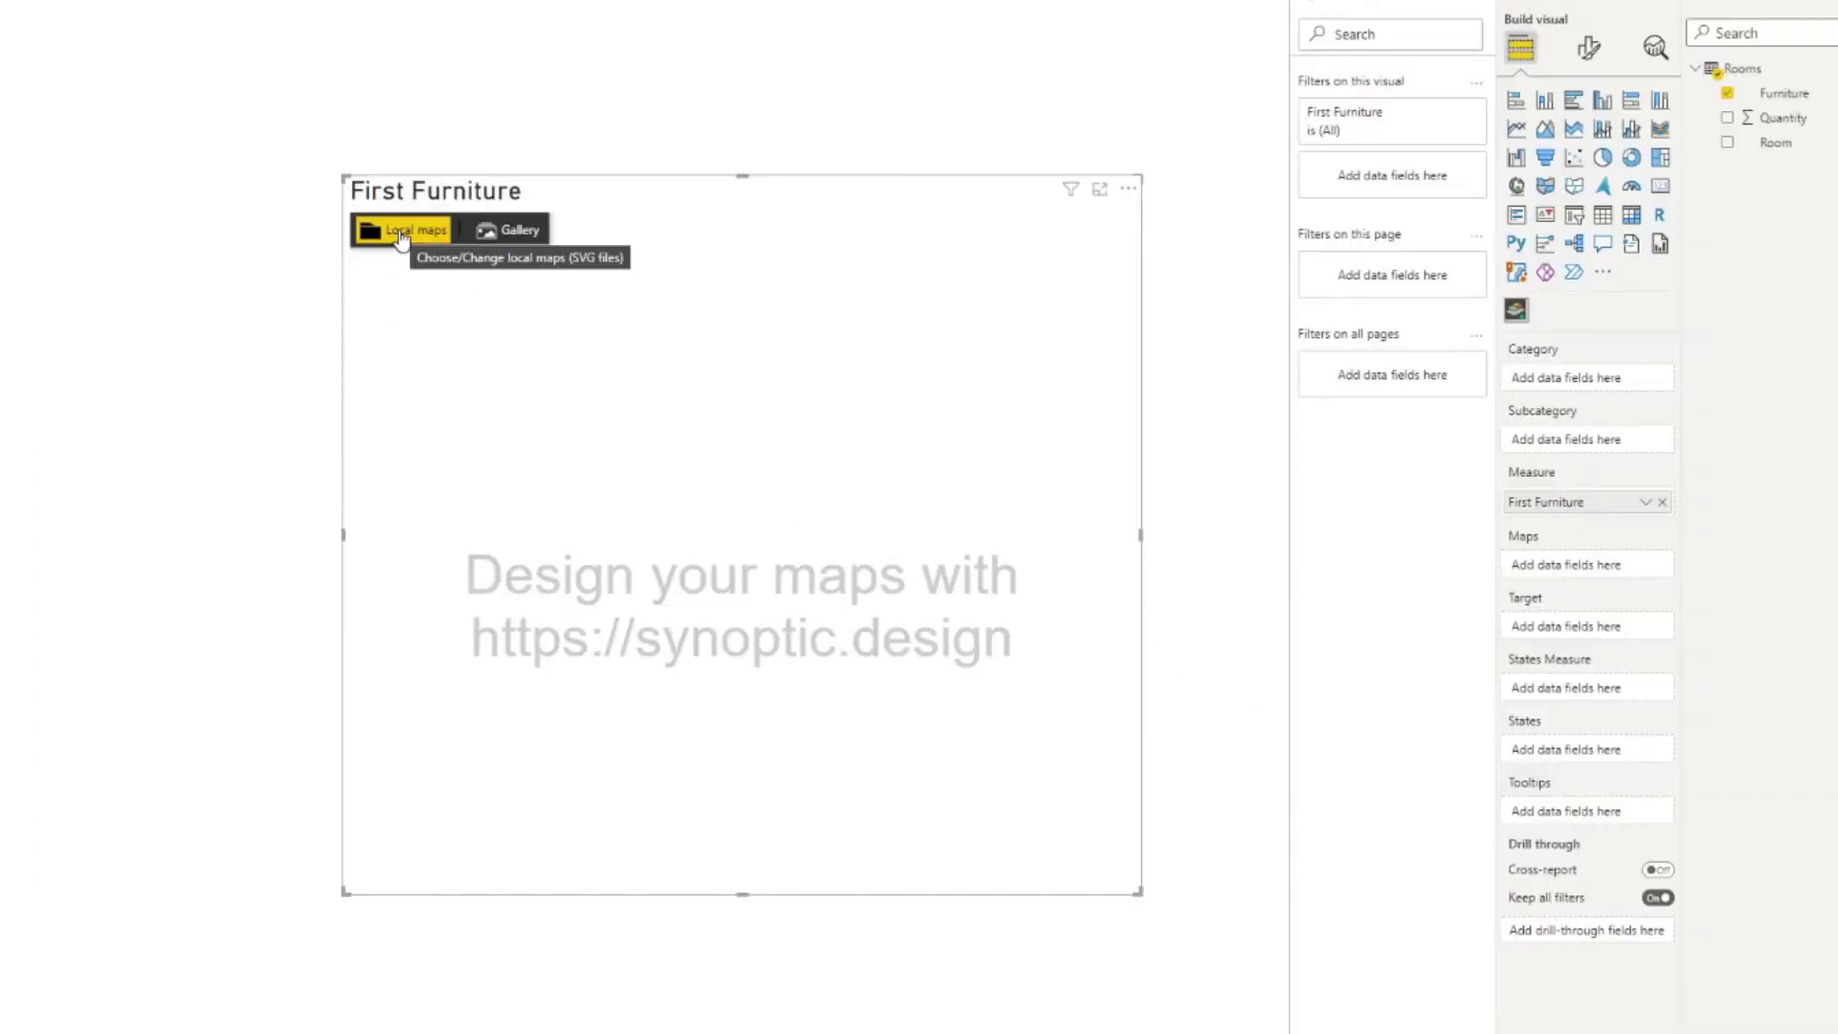
pyautogui.click(426, 254)
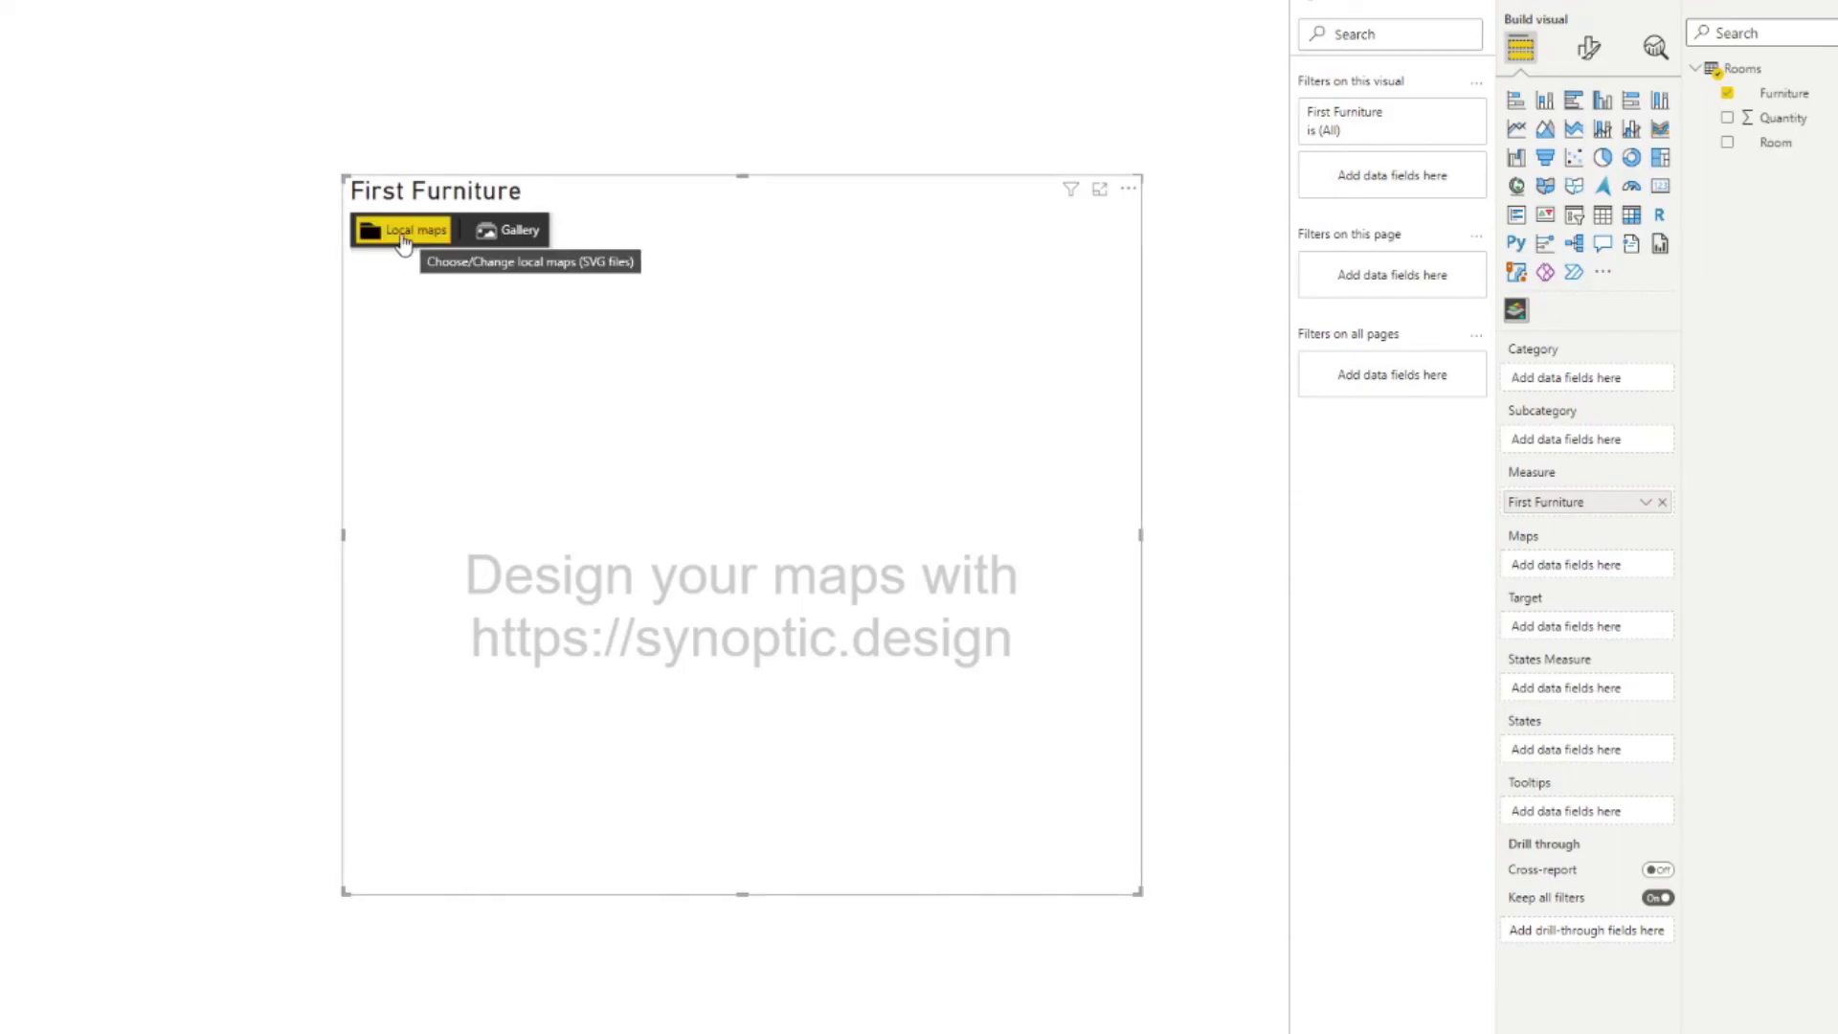
pyautogui.click(497, 230)
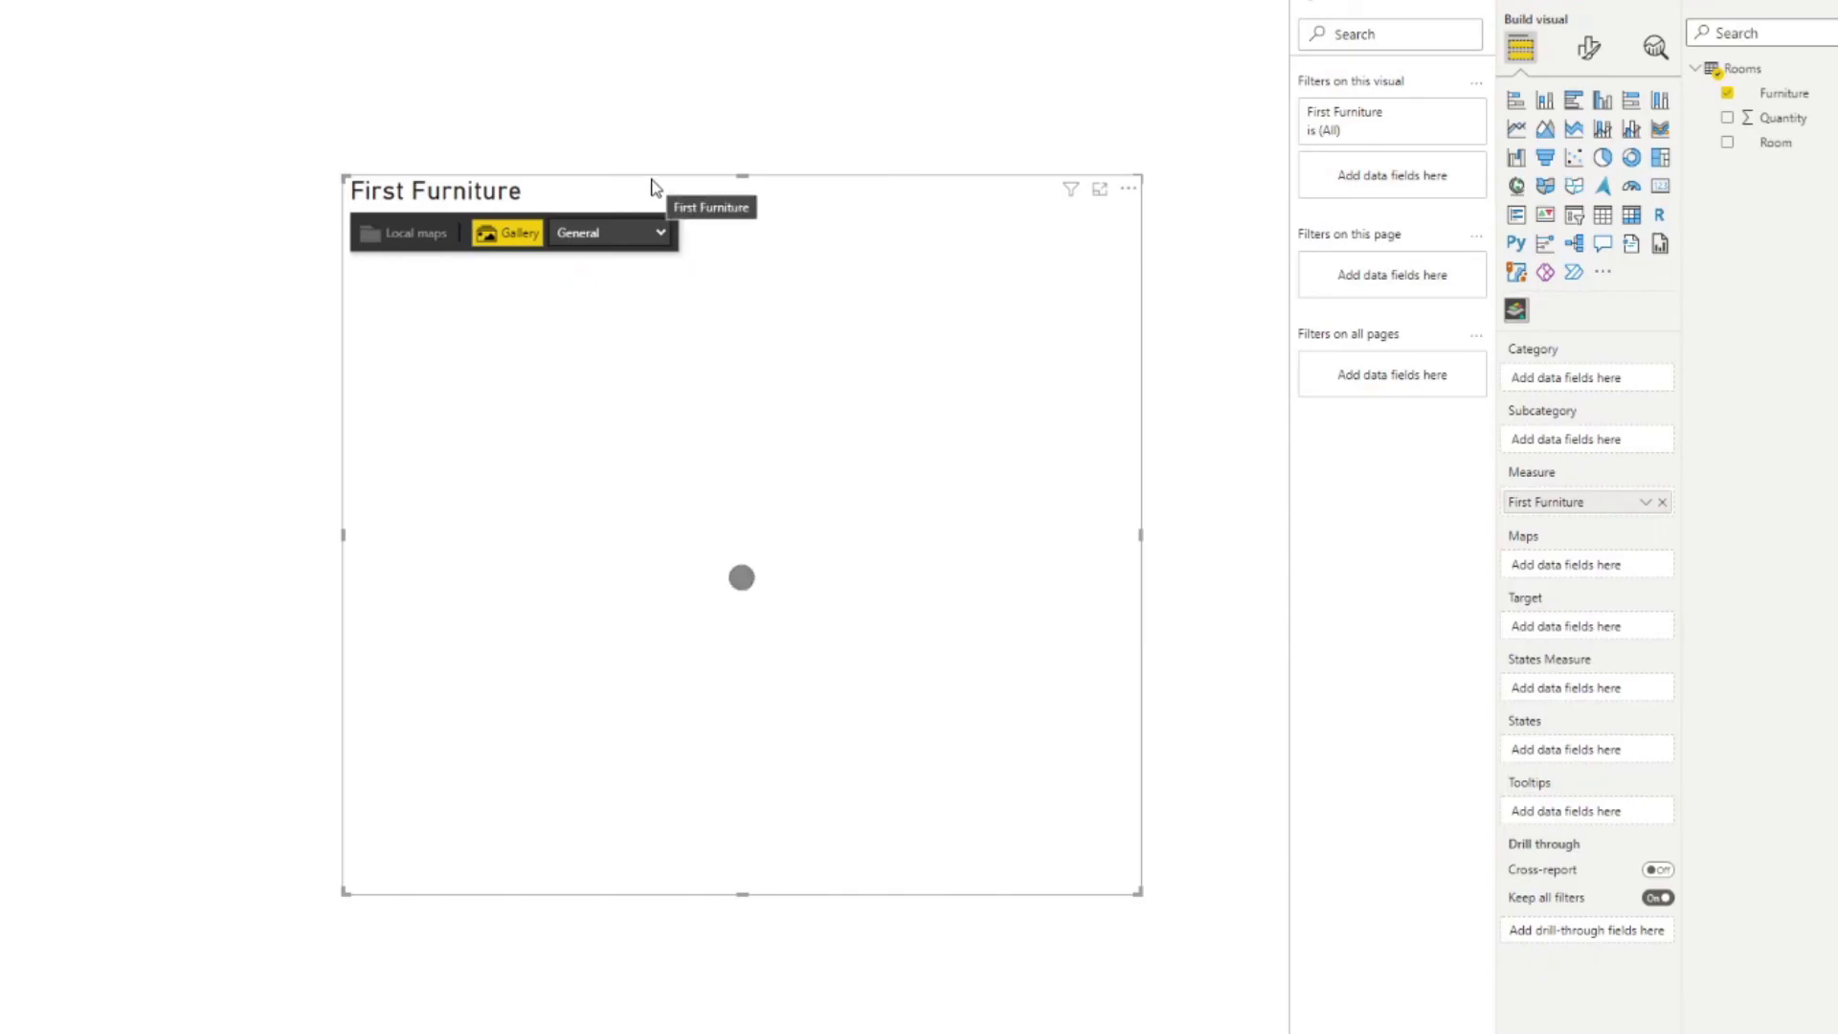
pyautogui.moveTo(657, 188); pyautogui.dragTo(651, 119)
# Widen the visual to four gallery columns and browse Country/Territory maps before returning to General.
pyautogui.click(1148, 842)
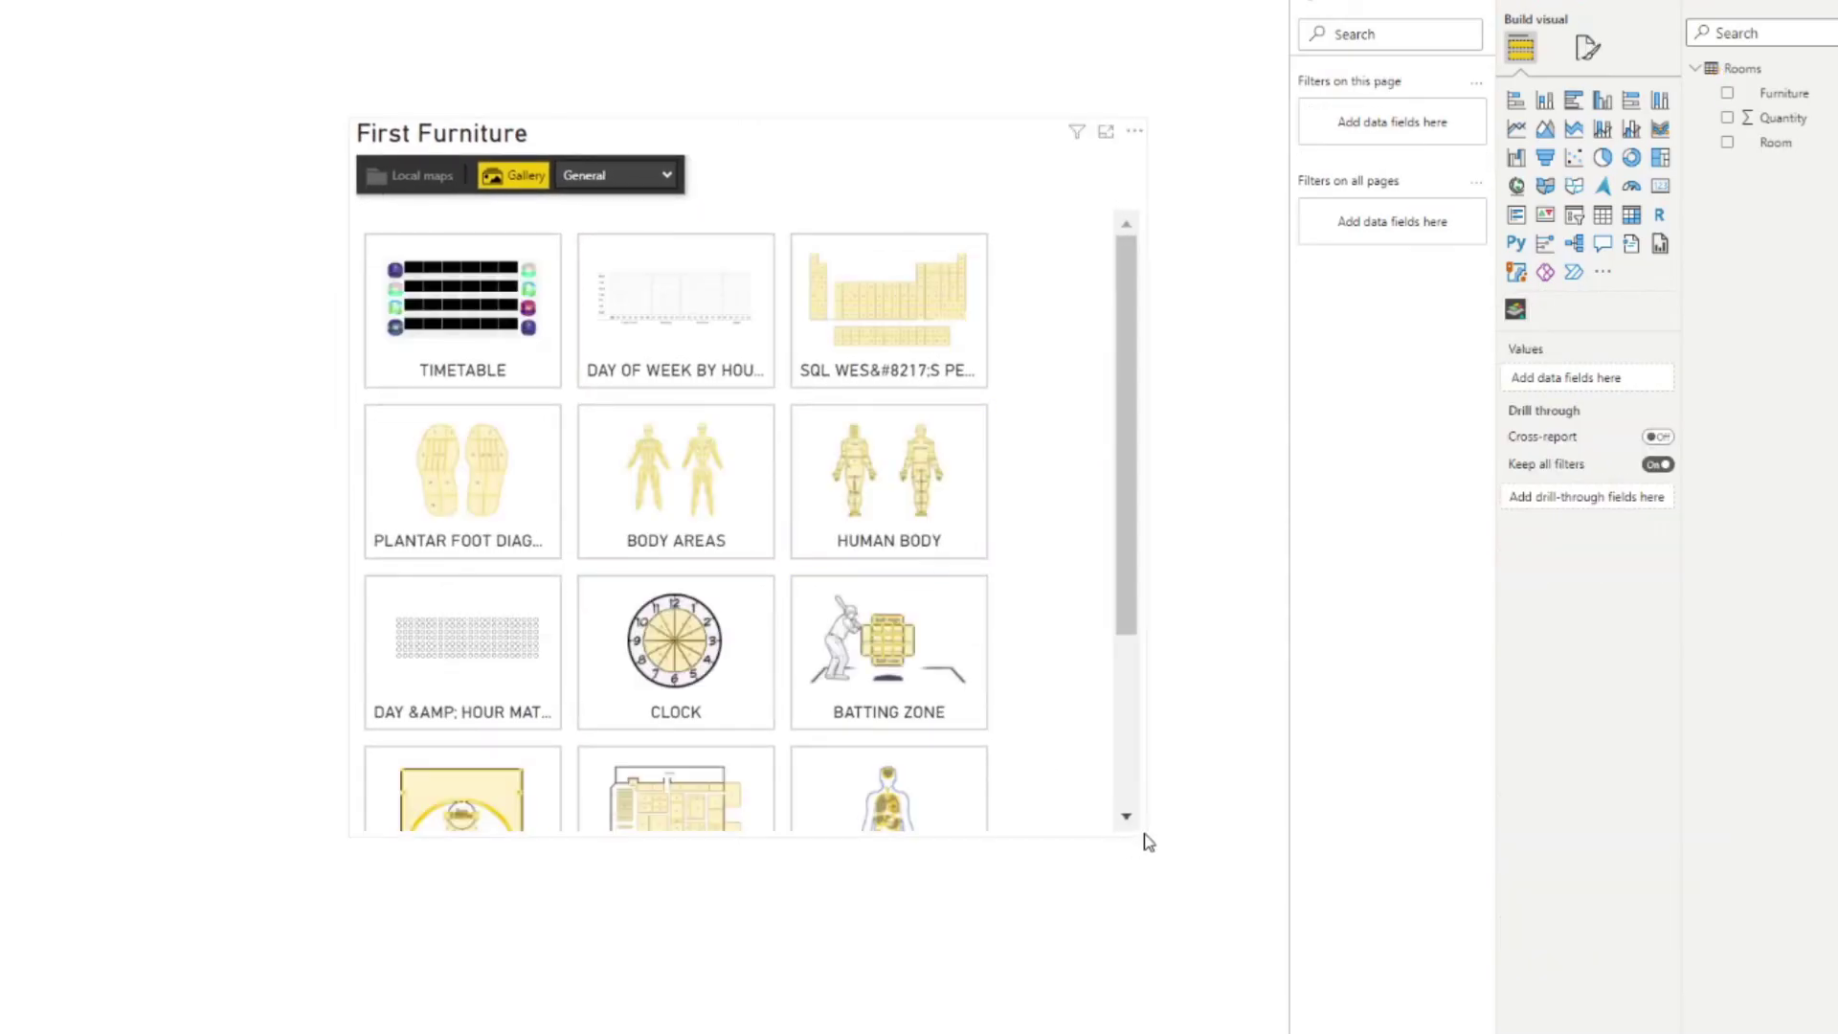
pyautogui.moveTo(1147, 835); pyautogui.dragTo(1286, 1014)
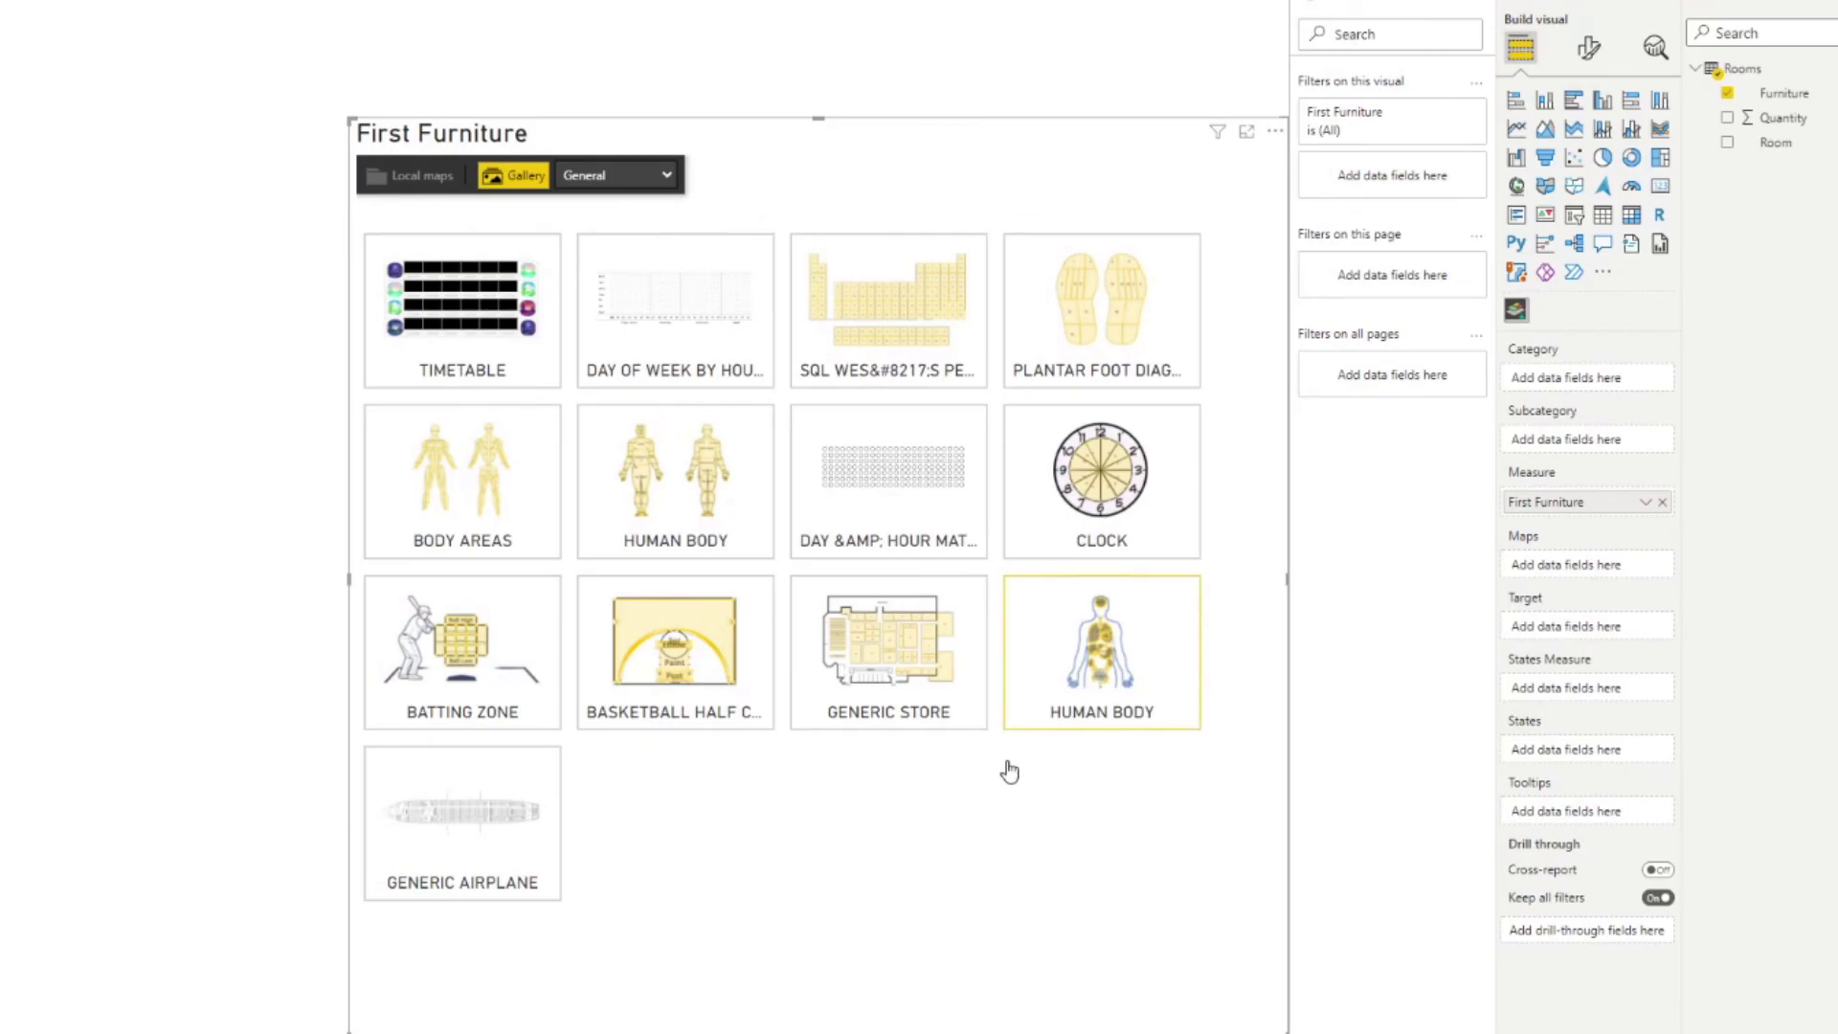
pyautogui.click(657, 177)
pyautogui.click(650, 213)
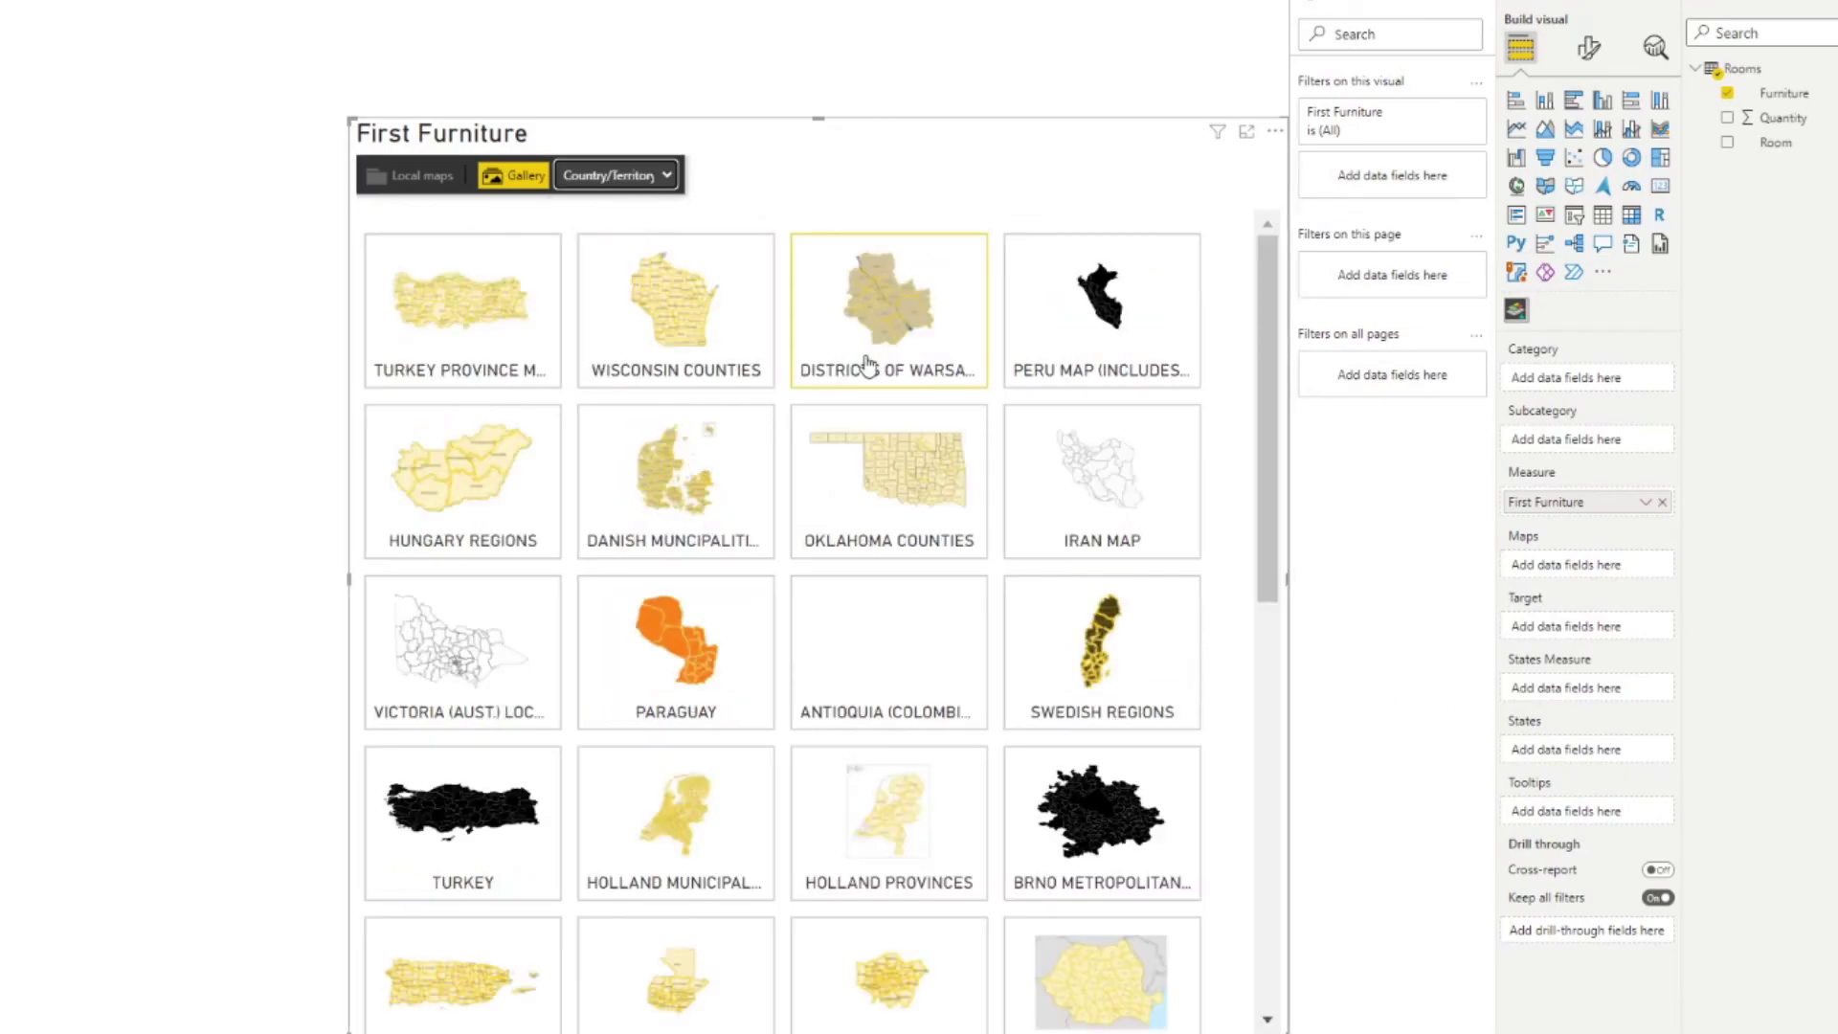
pyautogui.scroll(-10, 882, 445)
pyautogui.scroll(4, 879, 440)
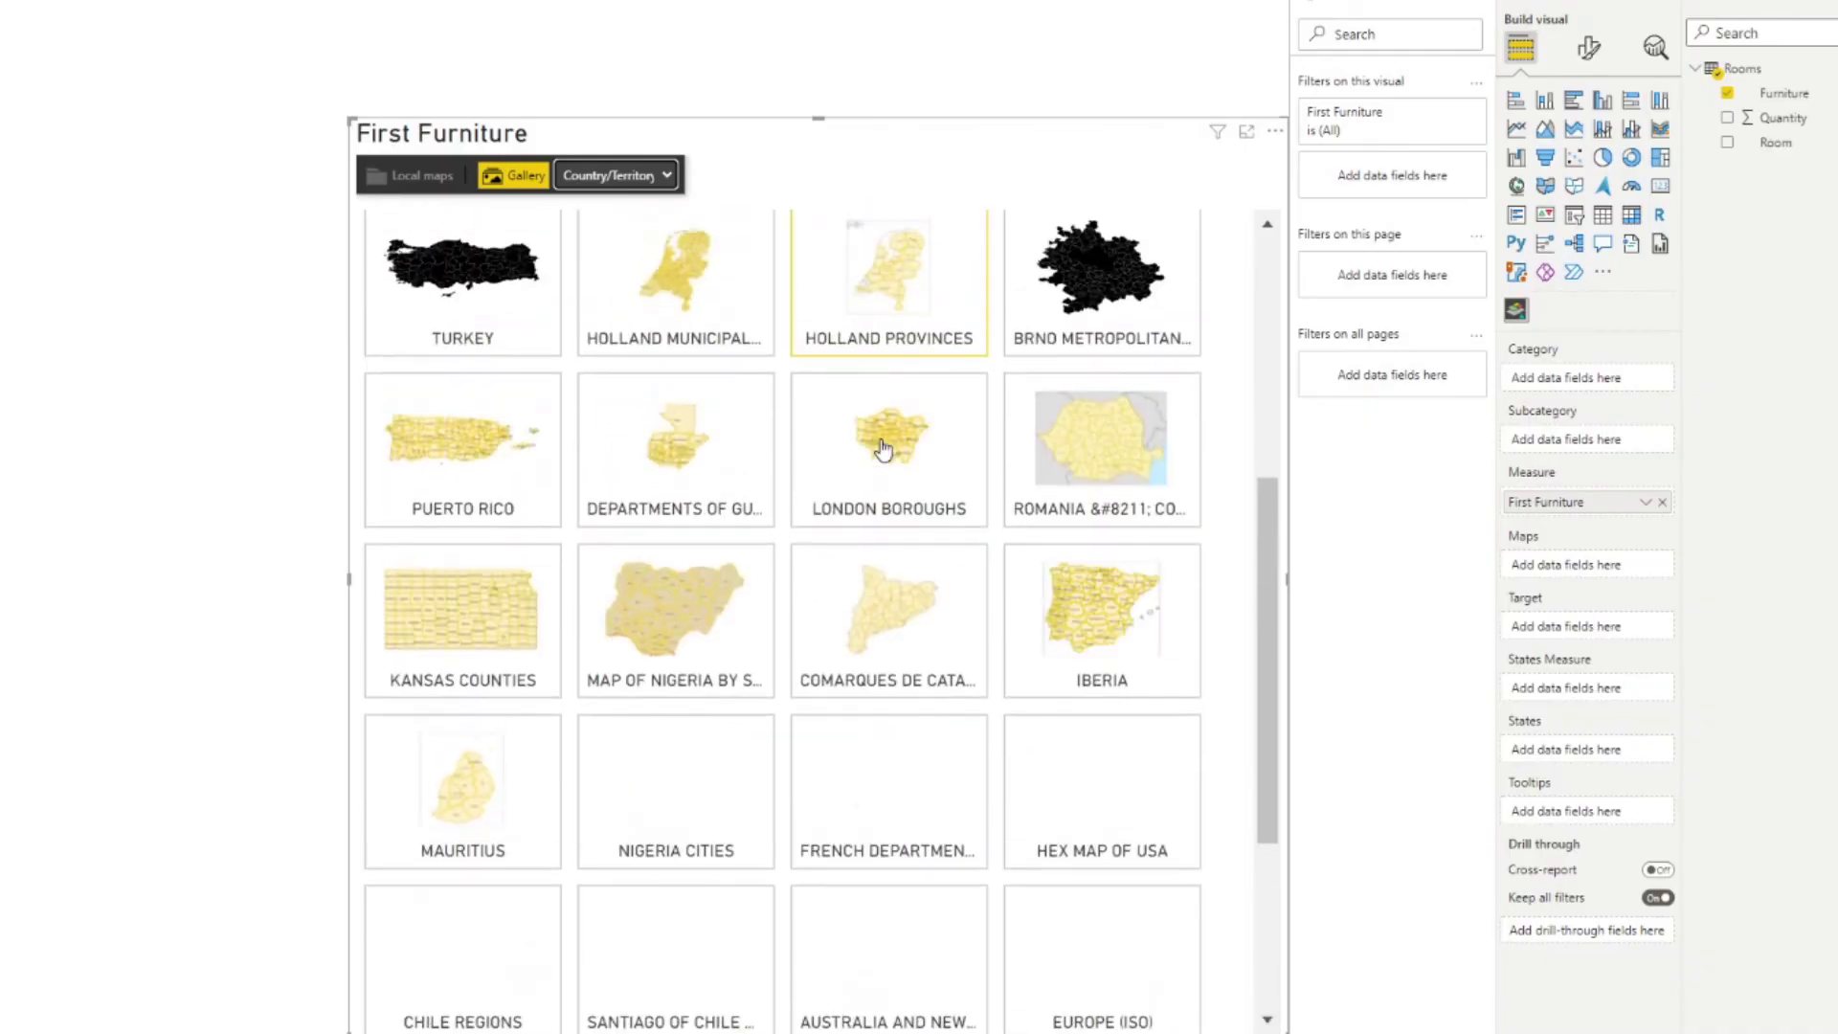
pyautogui.scroll(3, 657, 220)
pyautogui.click(657, 178)
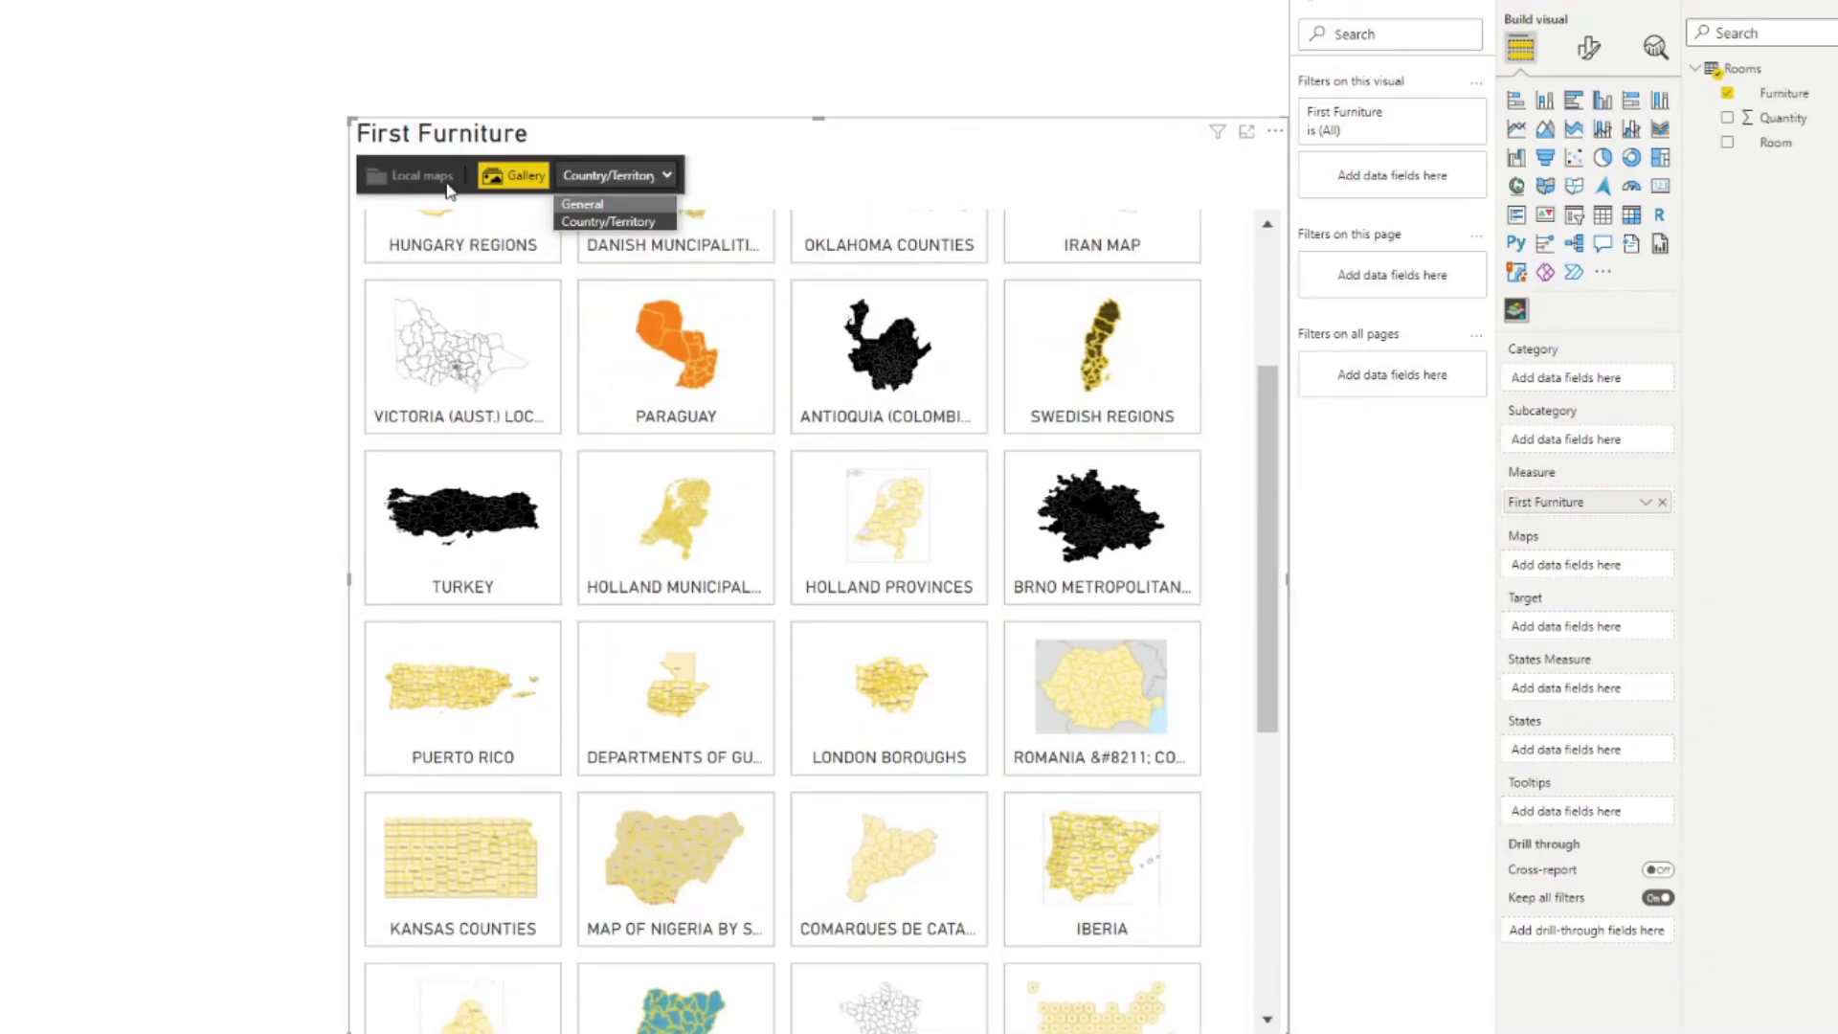
pyautogui.click(611, 206)
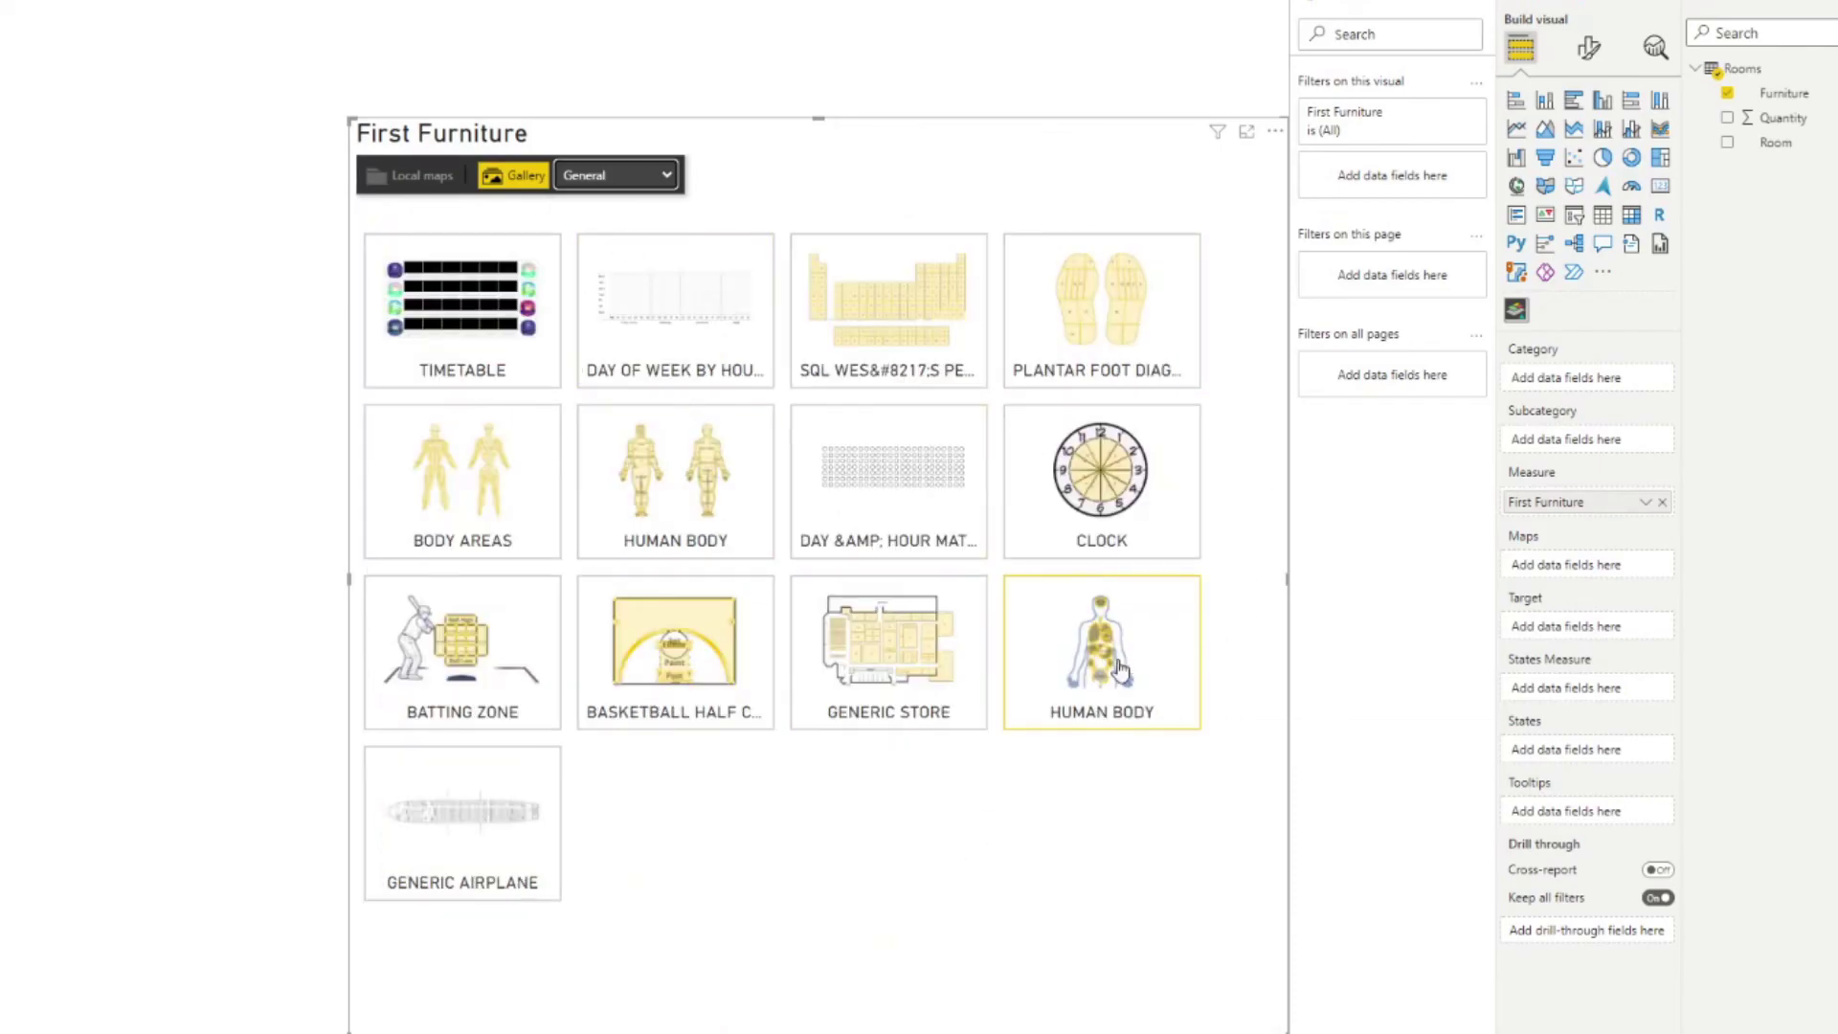
# Preview the Human Body and Batting Zone maps, returning to the gallery after each.
pyautogui.click(1110, 685)
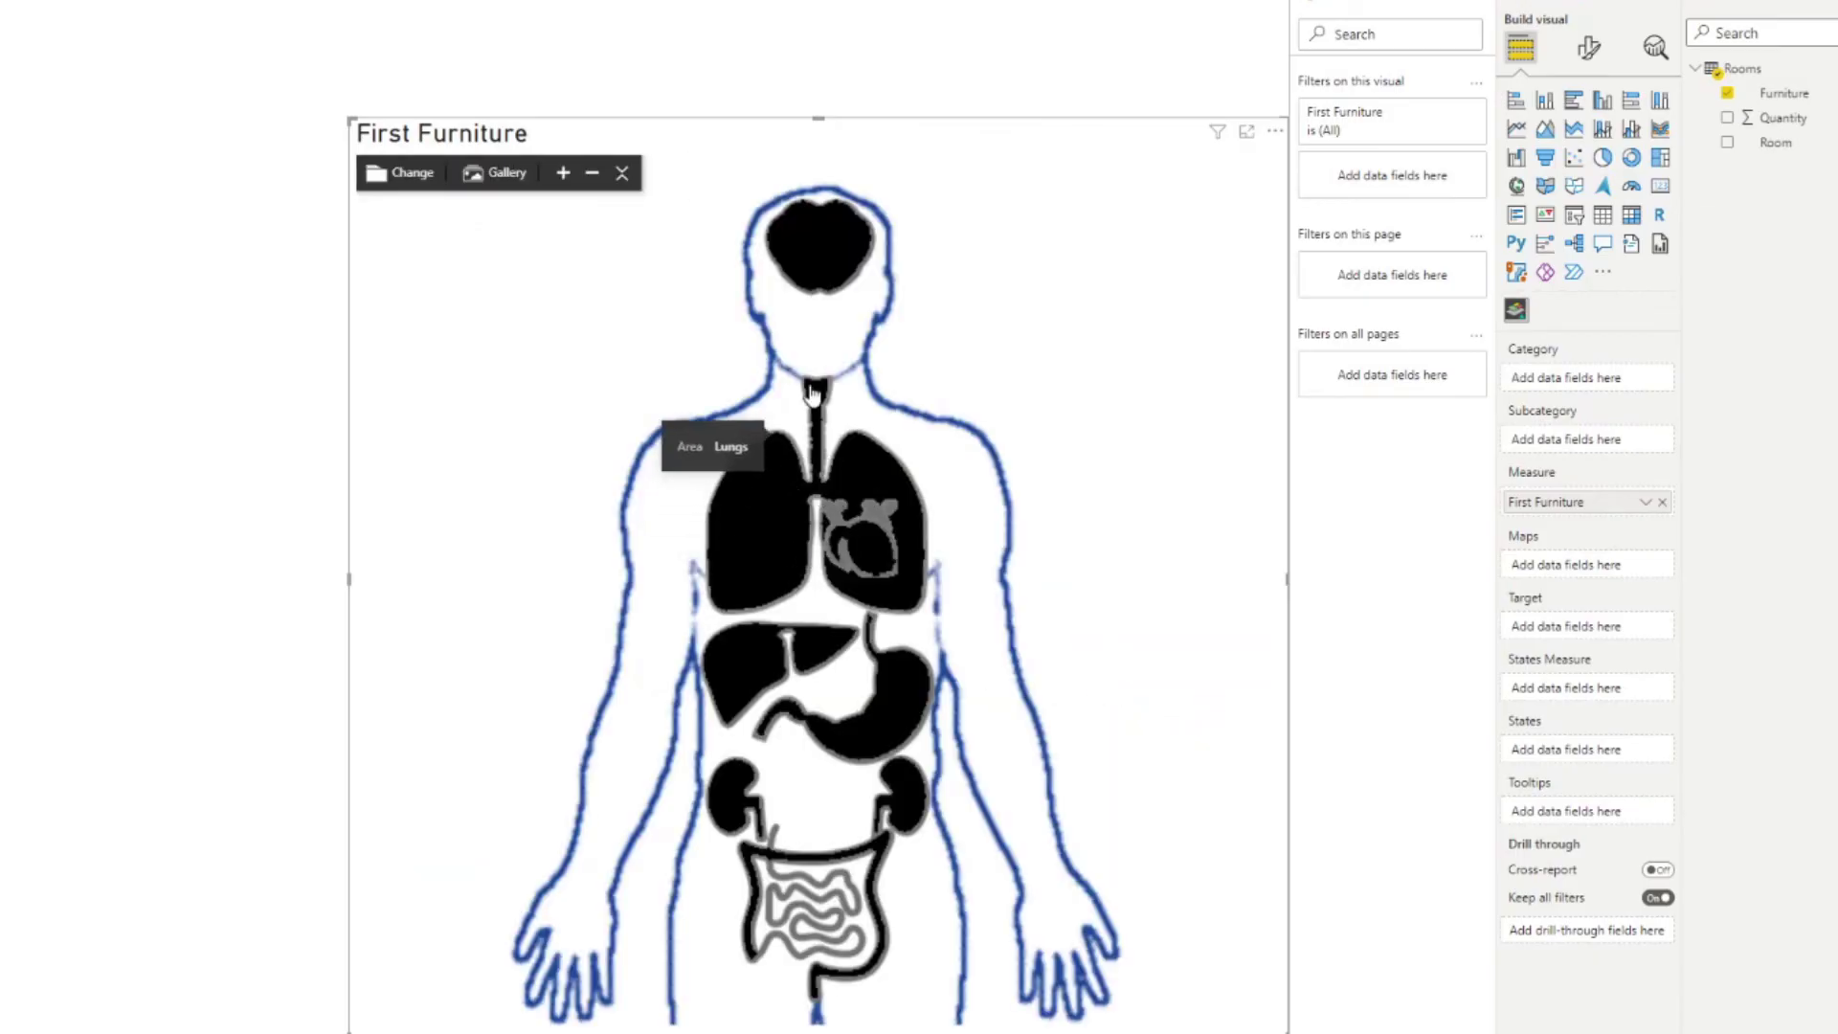
pyautogui.click(498, 173)
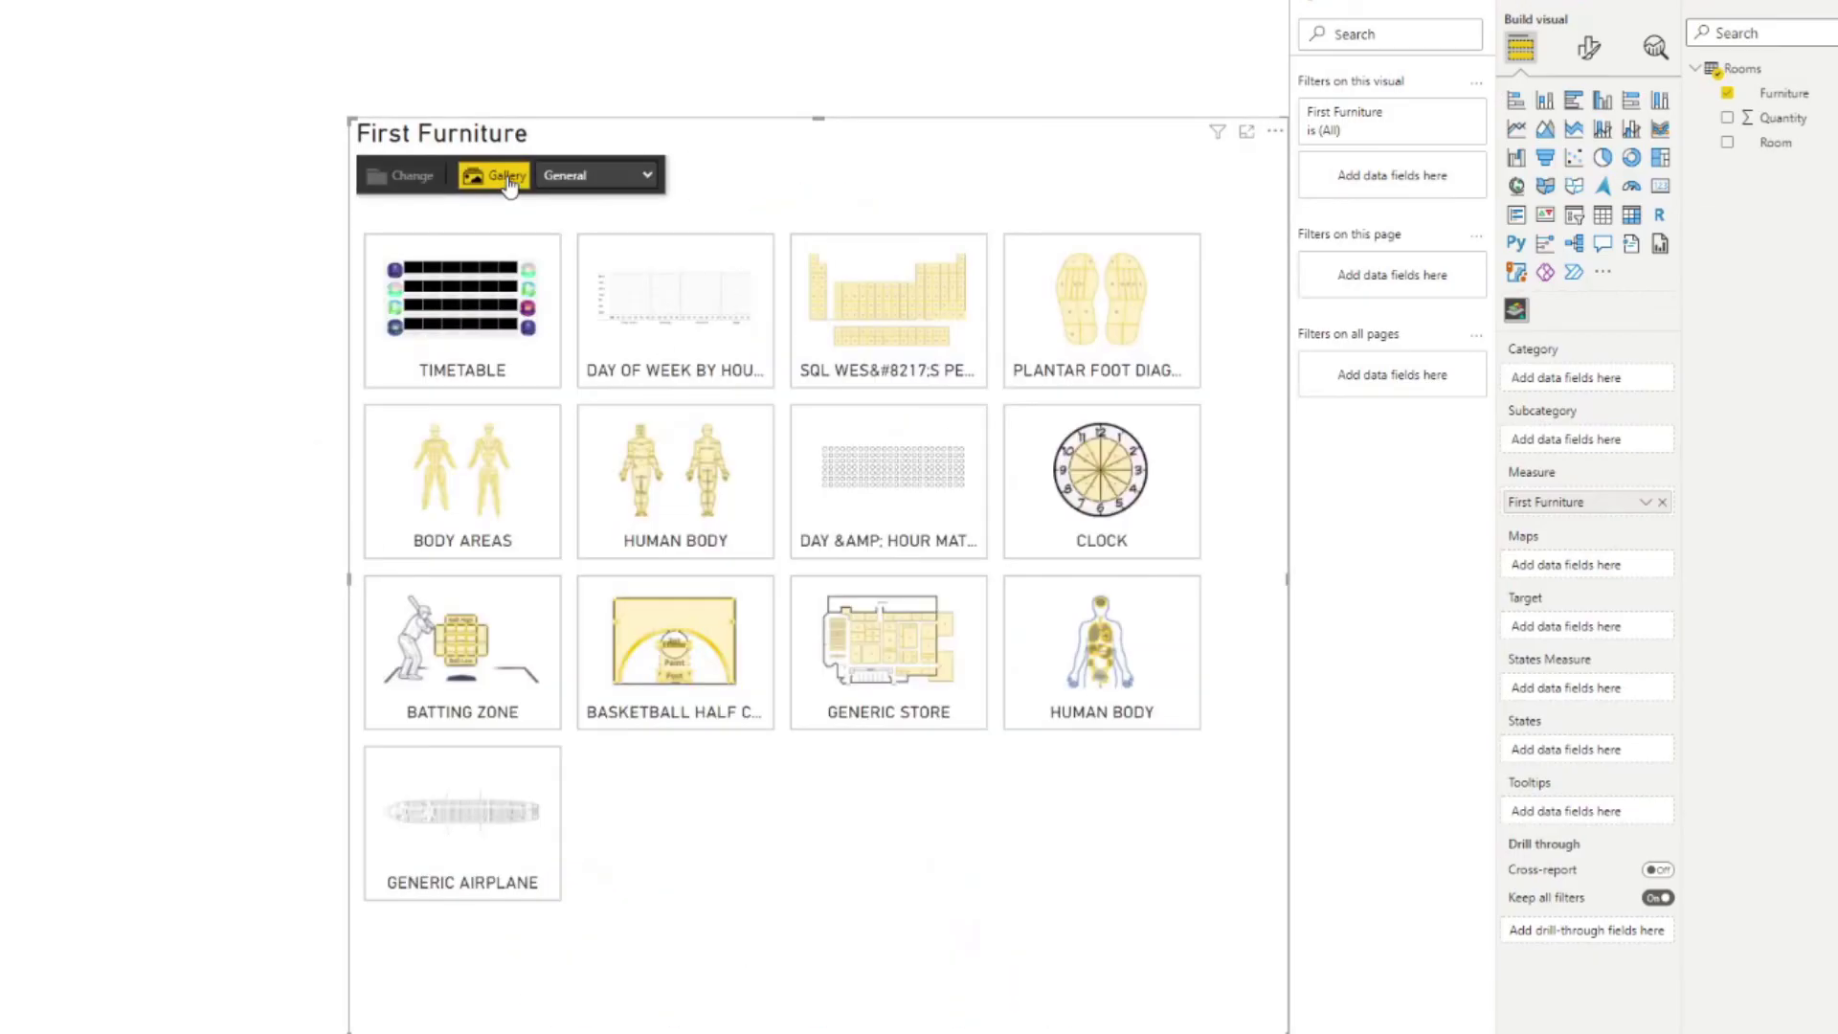
pyautogui.click(467, 649)
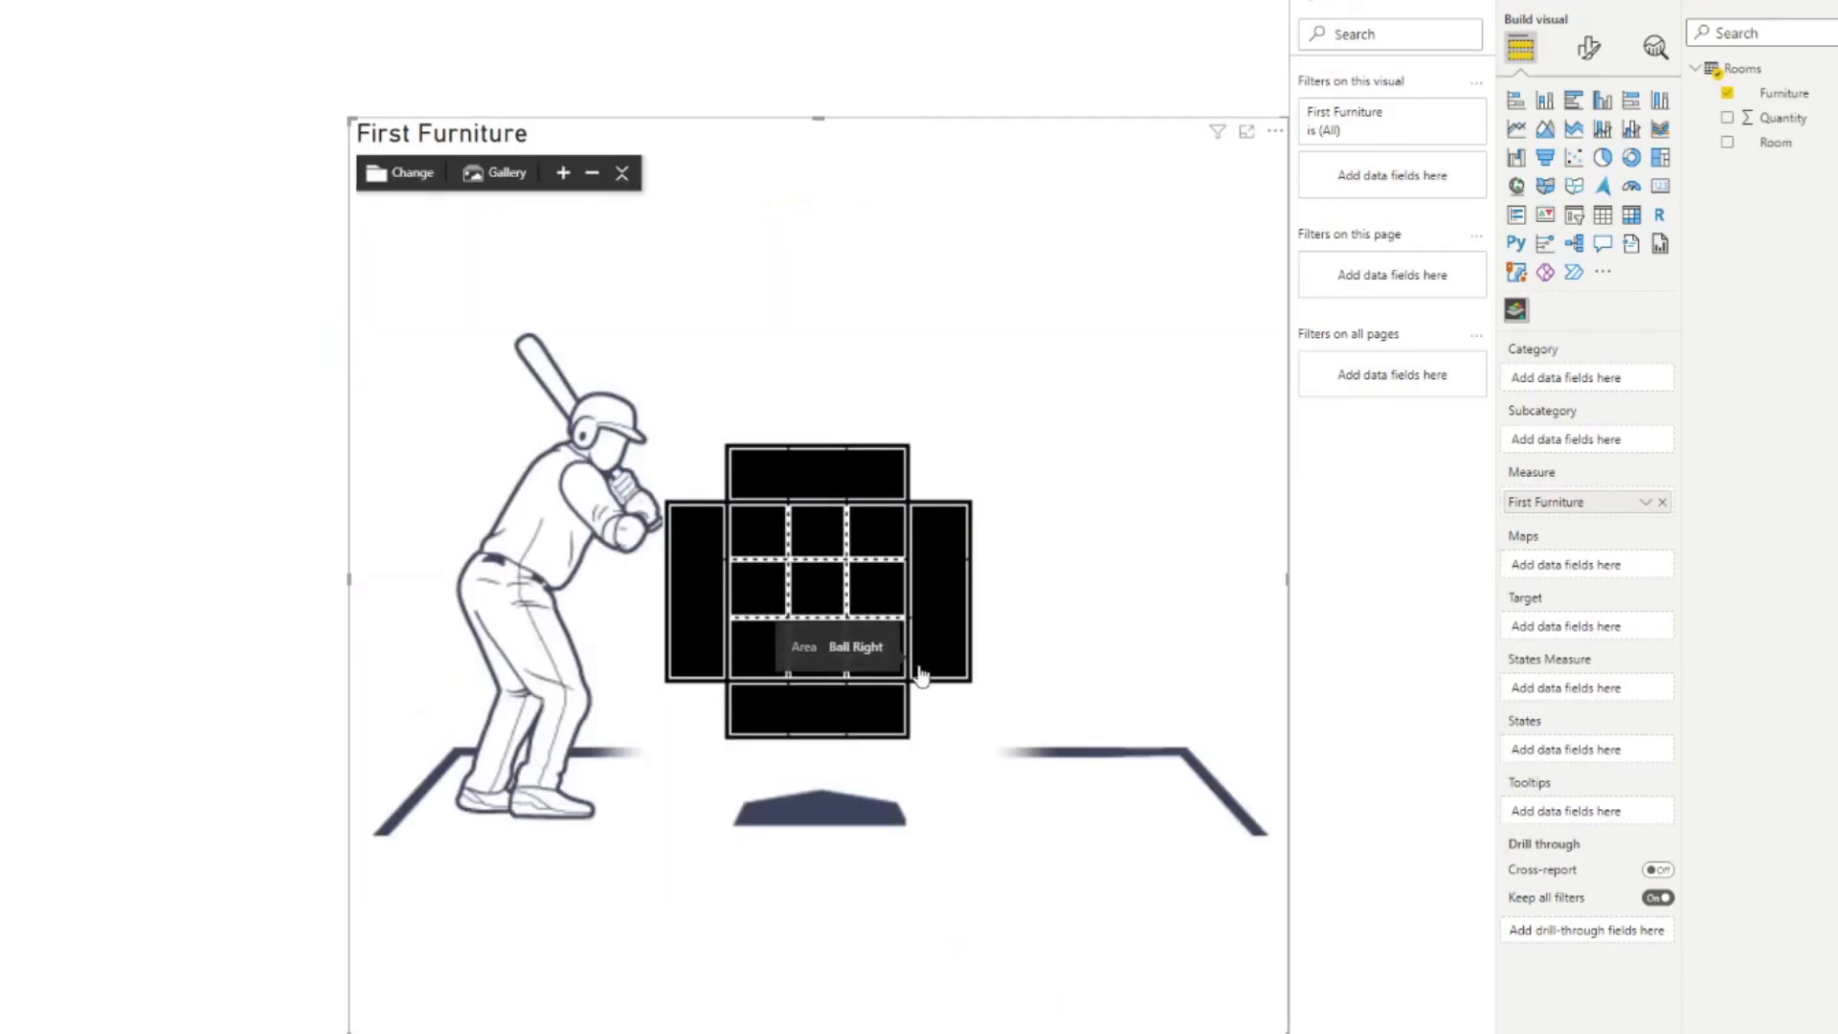
pyautogui.click(491, 179)
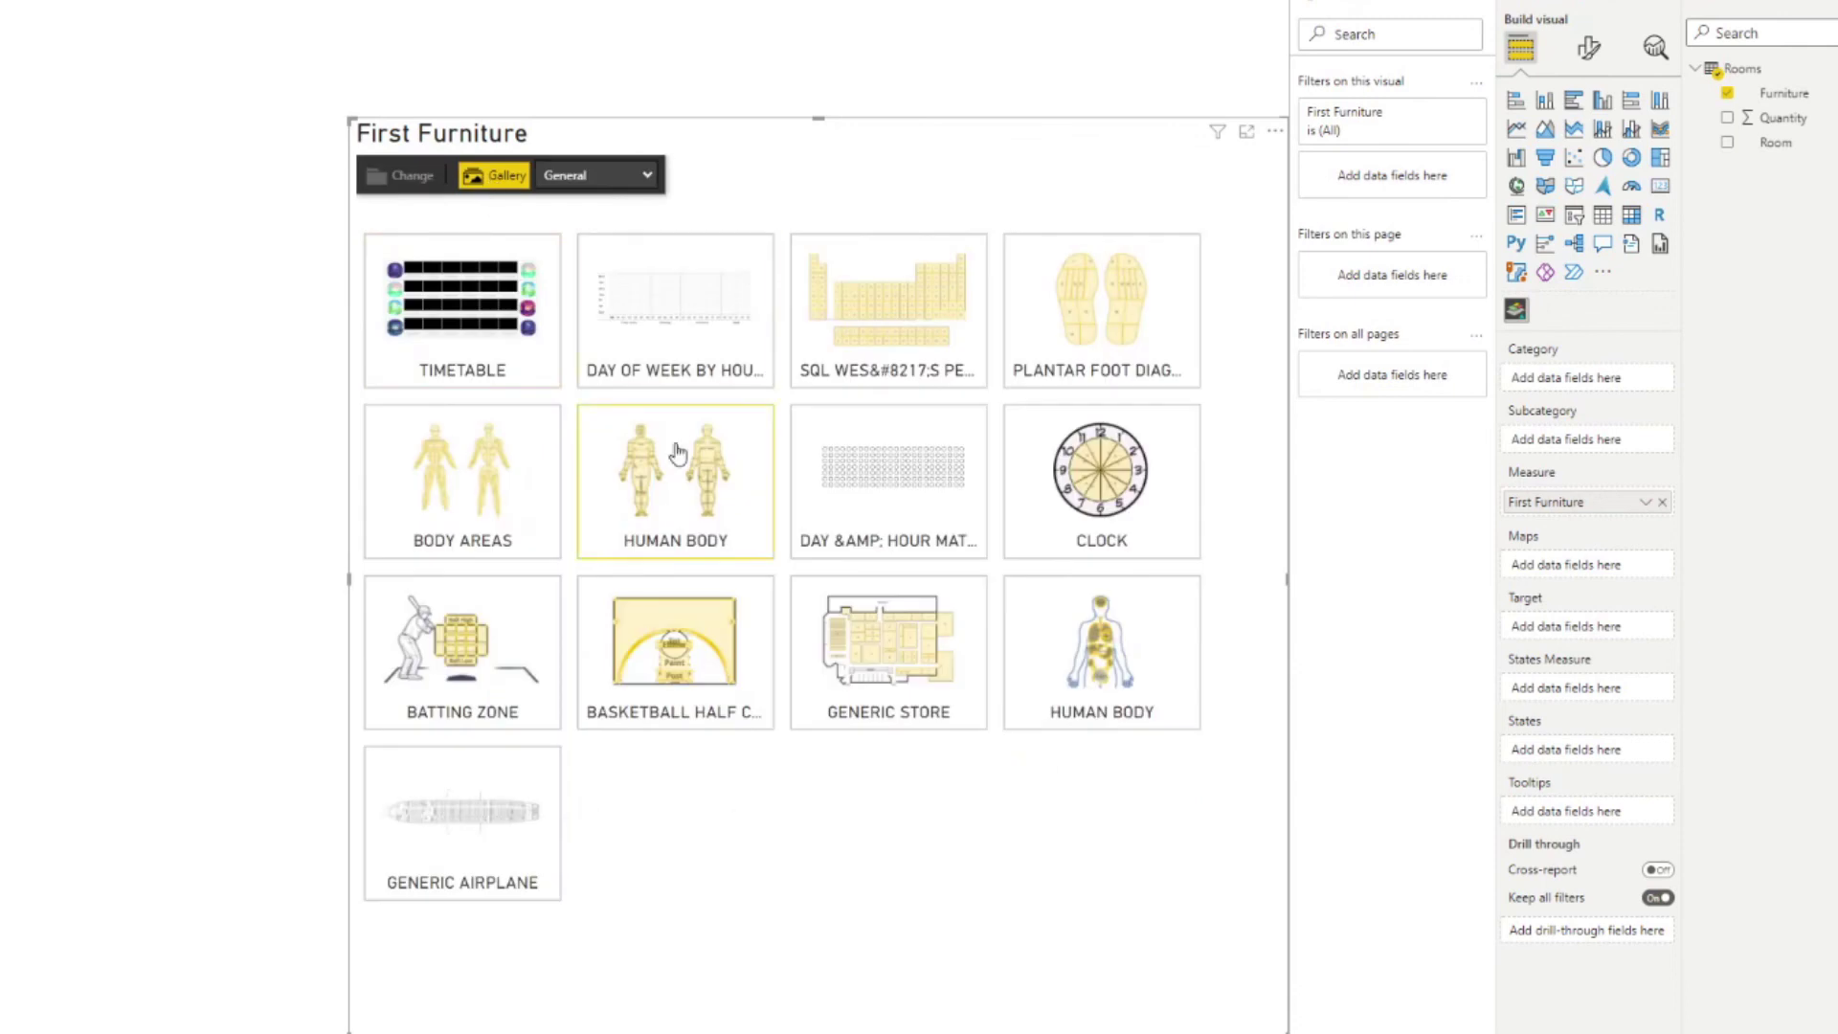